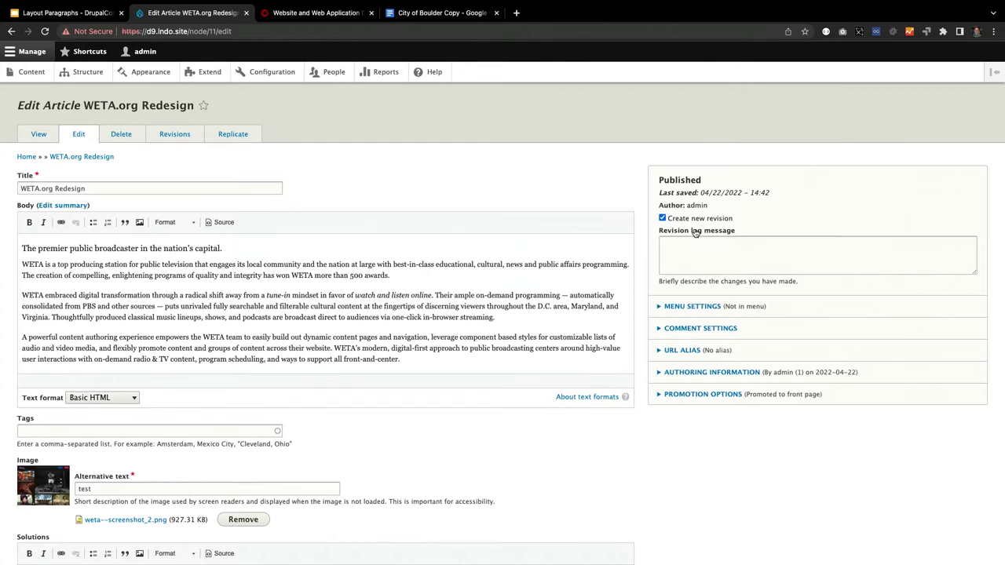
Examine the body text and remaining fields in the edit form of the WETA.org Redesign article.
triple_click(354, 266)
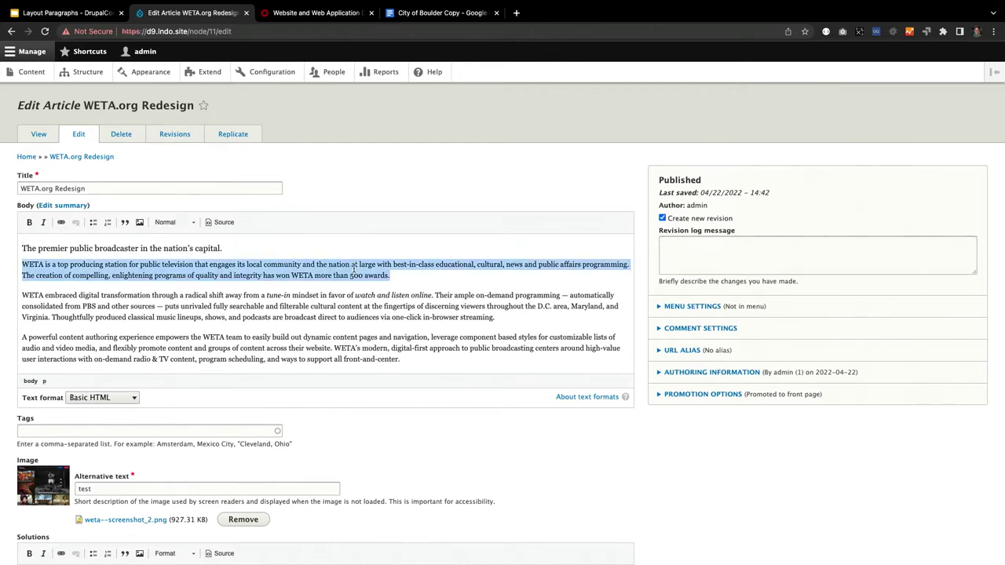
scroll(354, 267, down, 1)
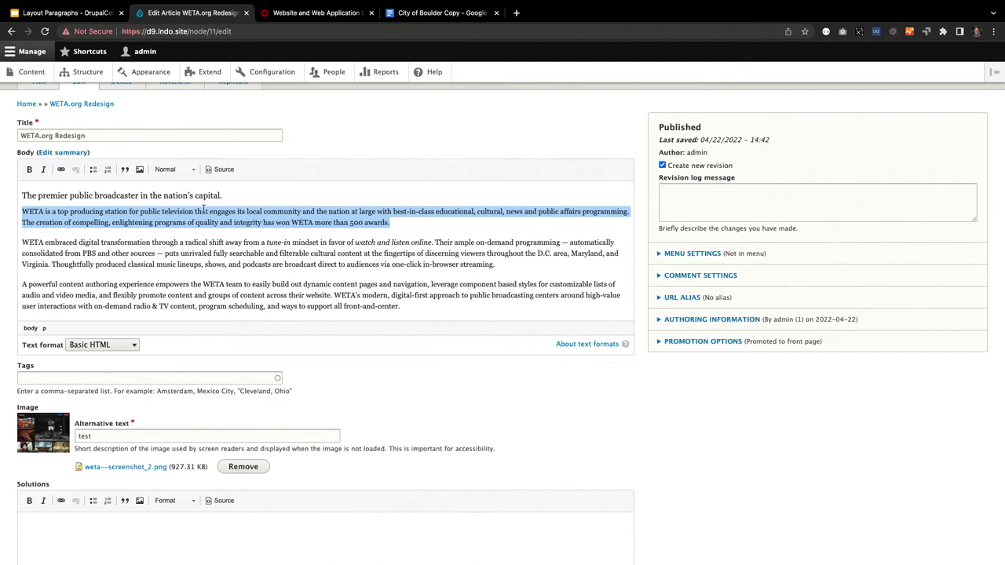
scroll(292, 152, up, 1)
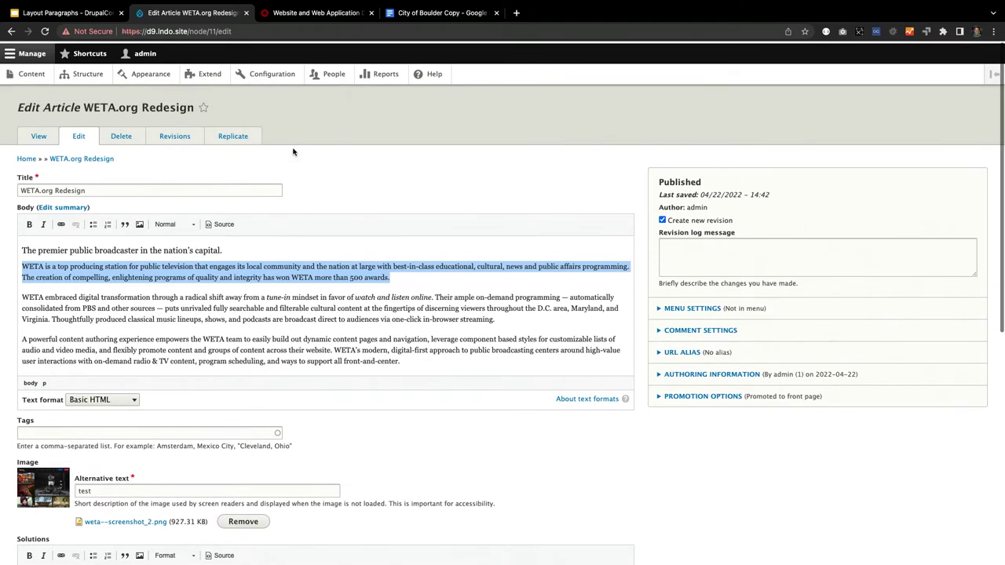
View the WETA.org Redesign article's published page and examine how its image and body text are laid out.
click(41, 134)
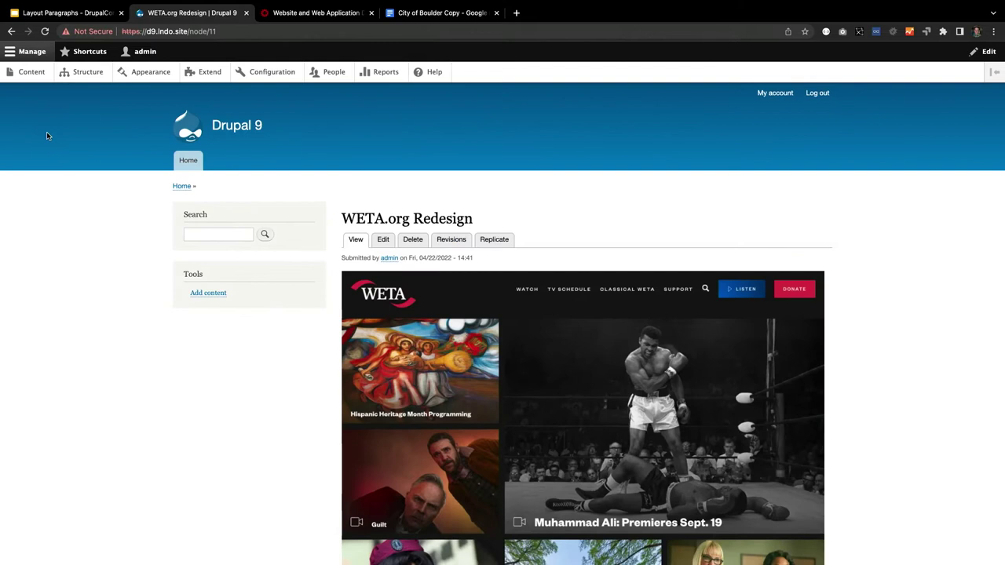
scroll(329, 303, down, 3)
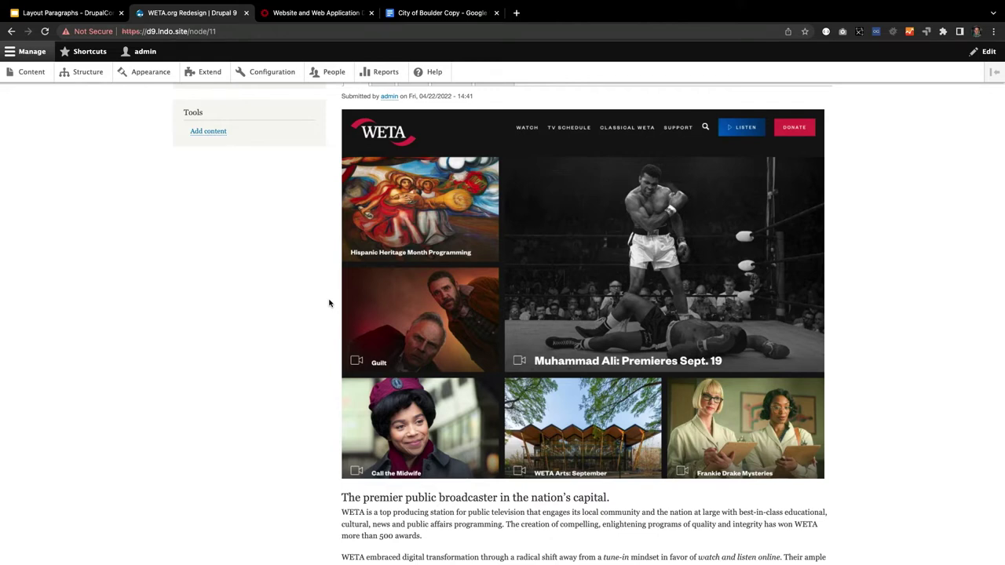
scroll(329, 303, down, 5)
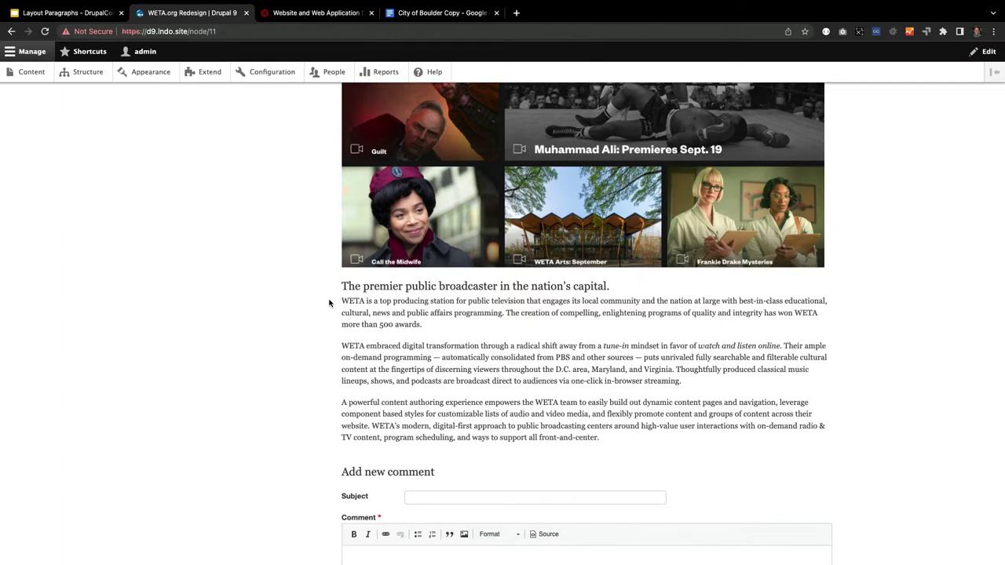
scroll(329, 303, up, 5)
scroll(329, 303, down, 3)
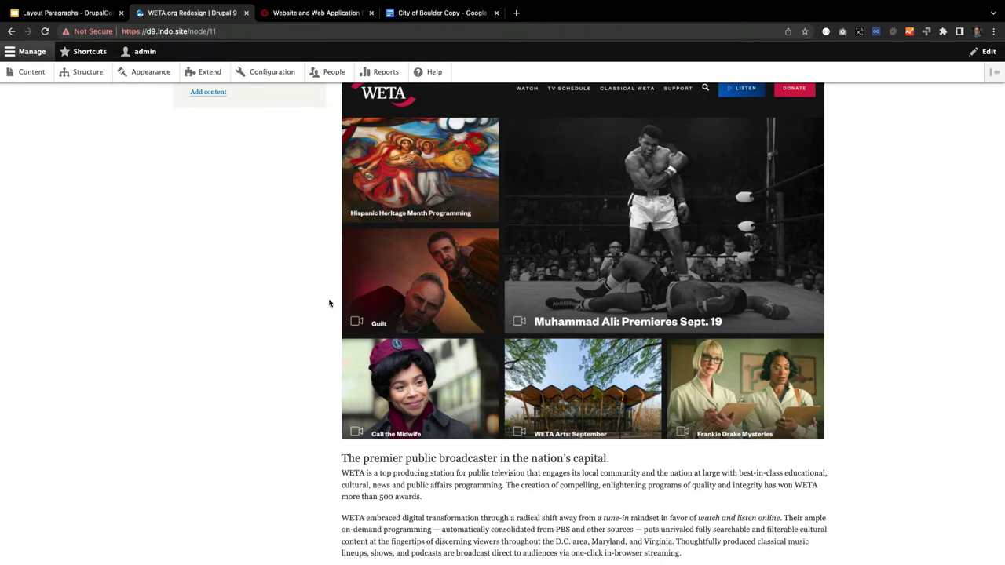
scroll(330, 303, up, 1)
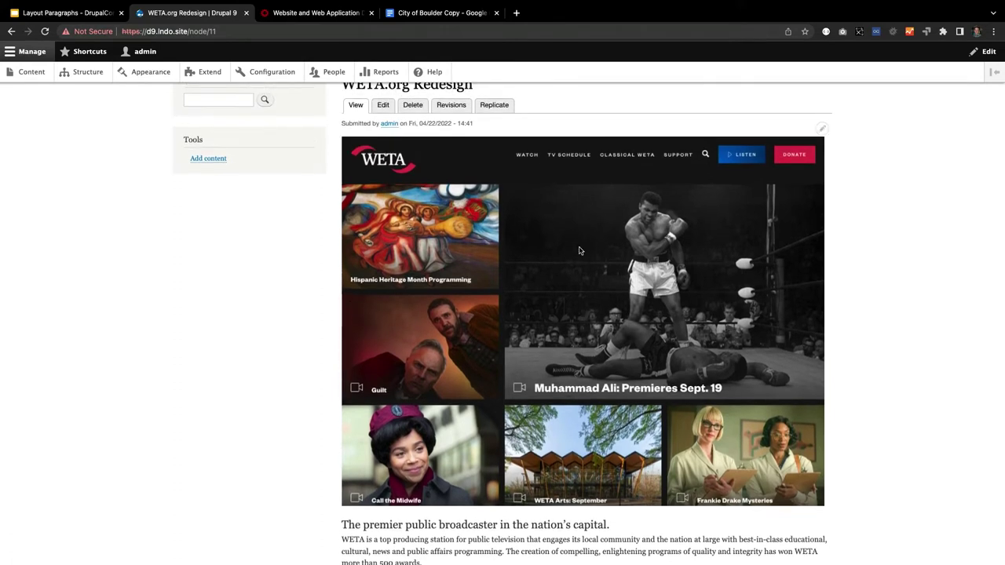
scroll(581, 251, down, 1)
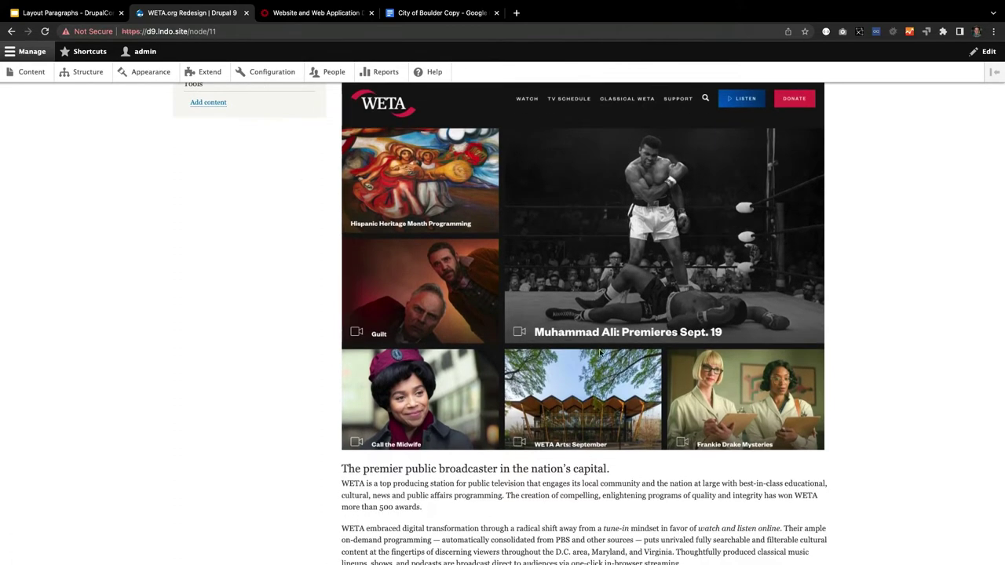
scroll(366, 243, down, 1)
scroll(365, 243, up, 3)
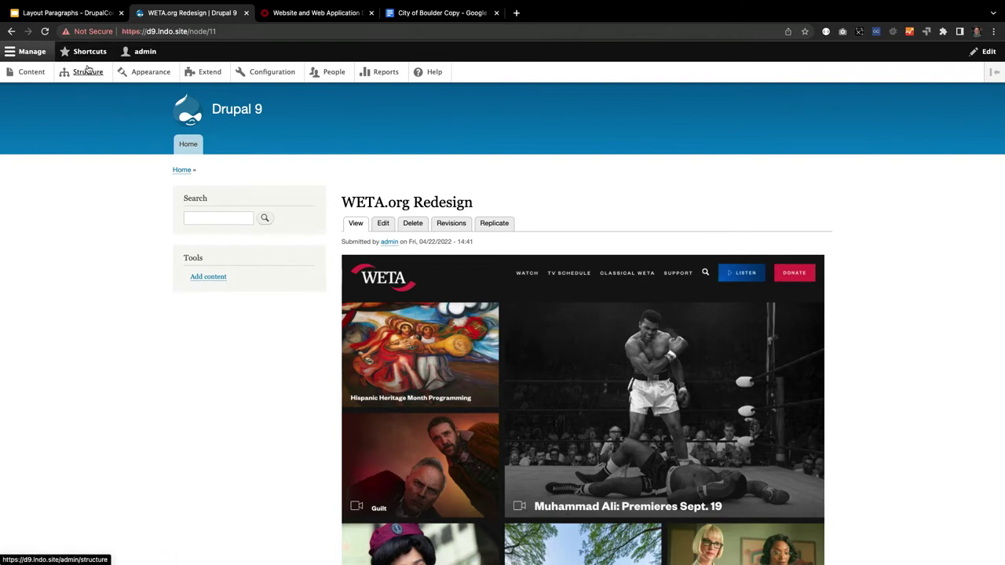
Open the Basic page WETA.org Redesign from the content list, examine its opening sections, and advance its image slideshow two slides.
click(31, 71)
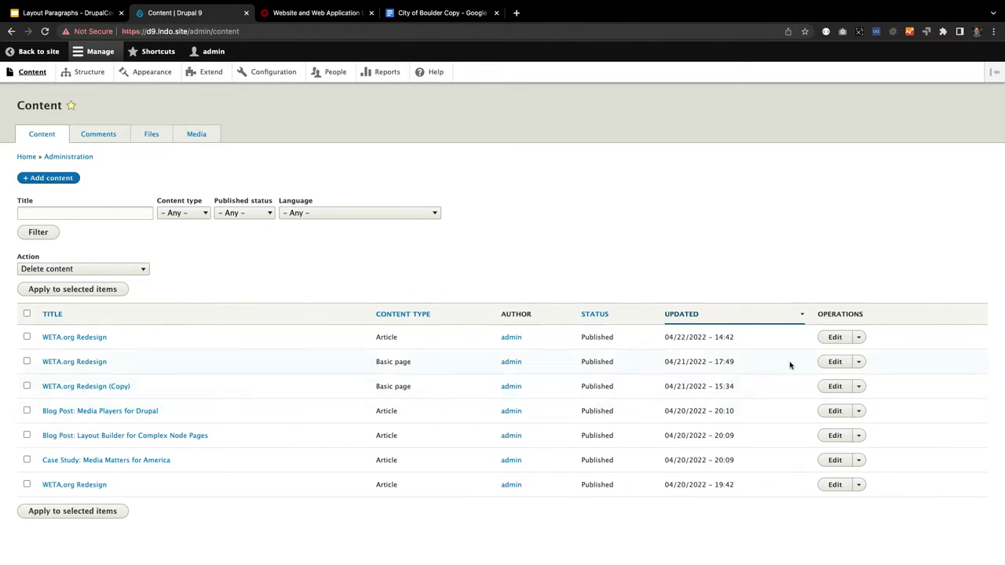
click(98, 365)
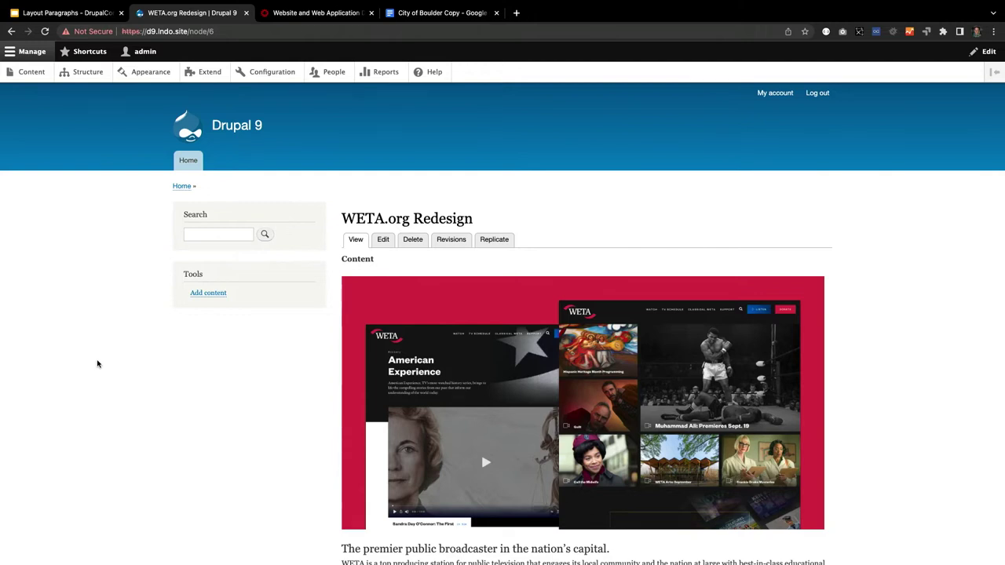
scroll(416, 377, down, 4)
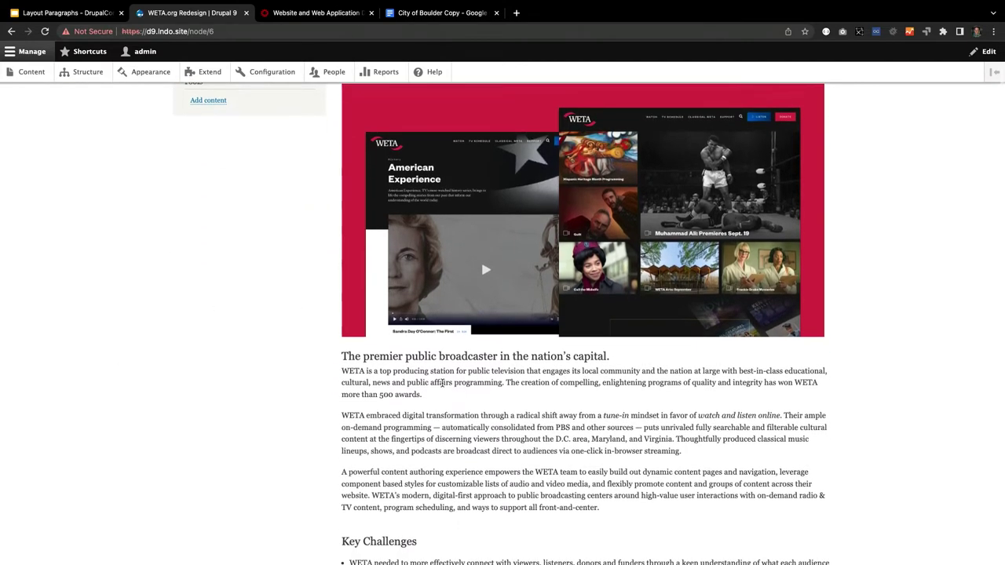
scroll(432, 291, down, 3)
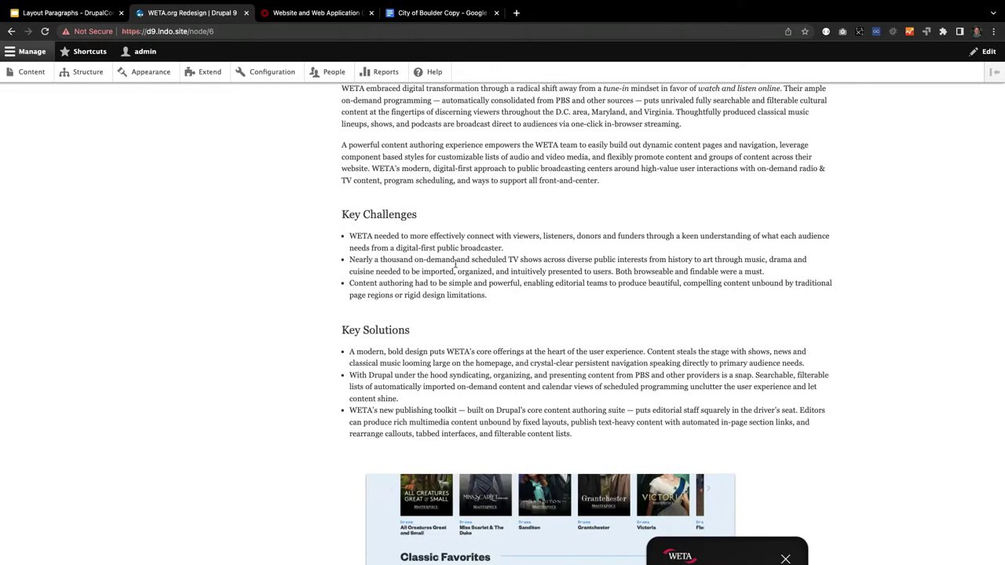
scroll(428, 321, down, 3)
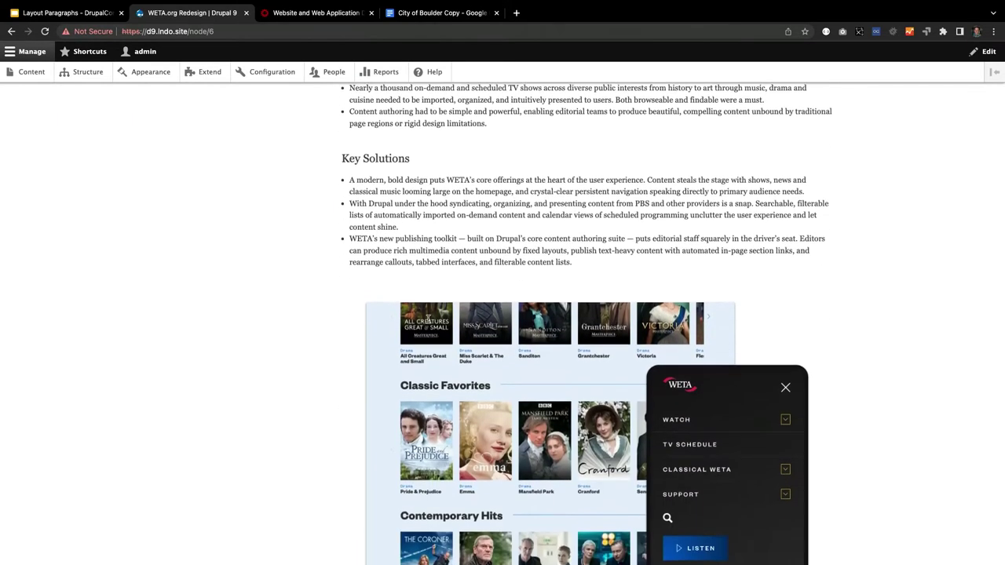
scroll(428, 322, down, 3)
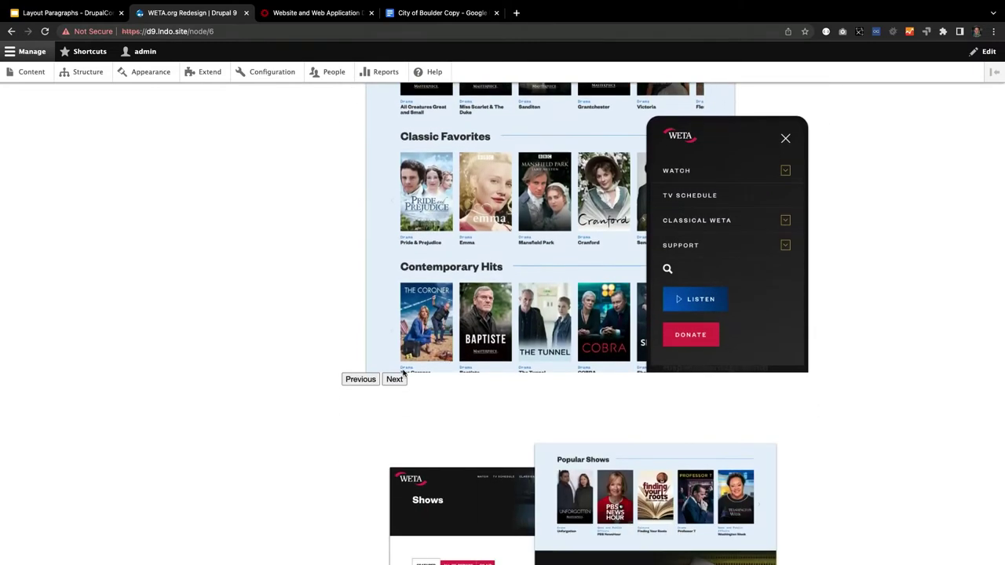
click(394, 380)
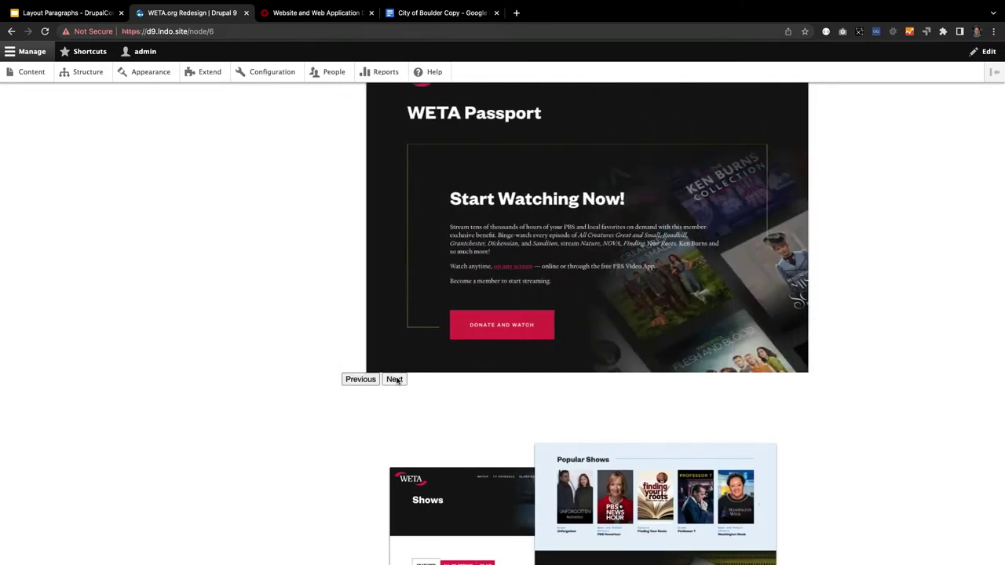
click(395, 380)
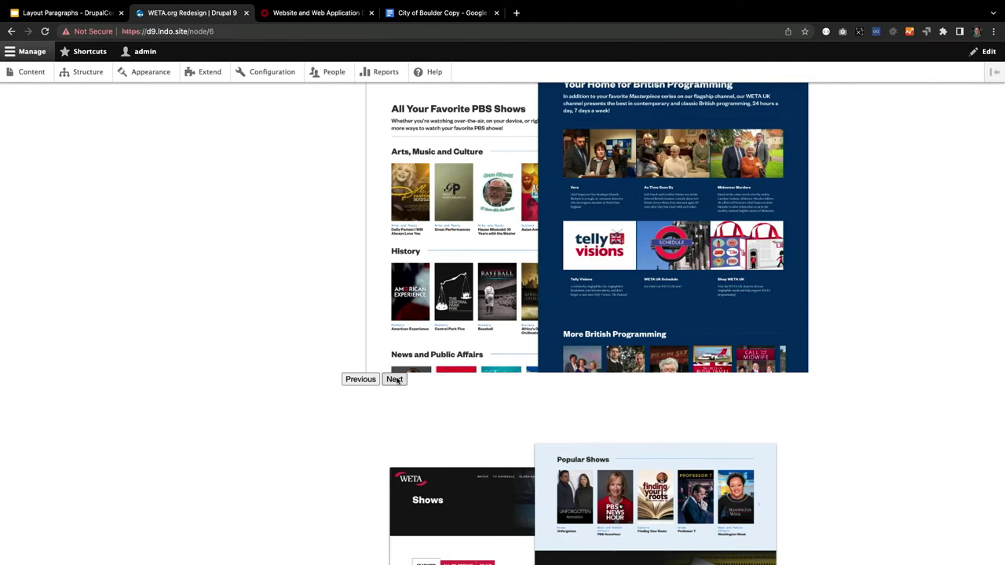
Examine the alternating image and text sections below the slideshow, through "Content authoring, turned up" and beyond, and return to the page title.
scroll(471, 445, down, 5)
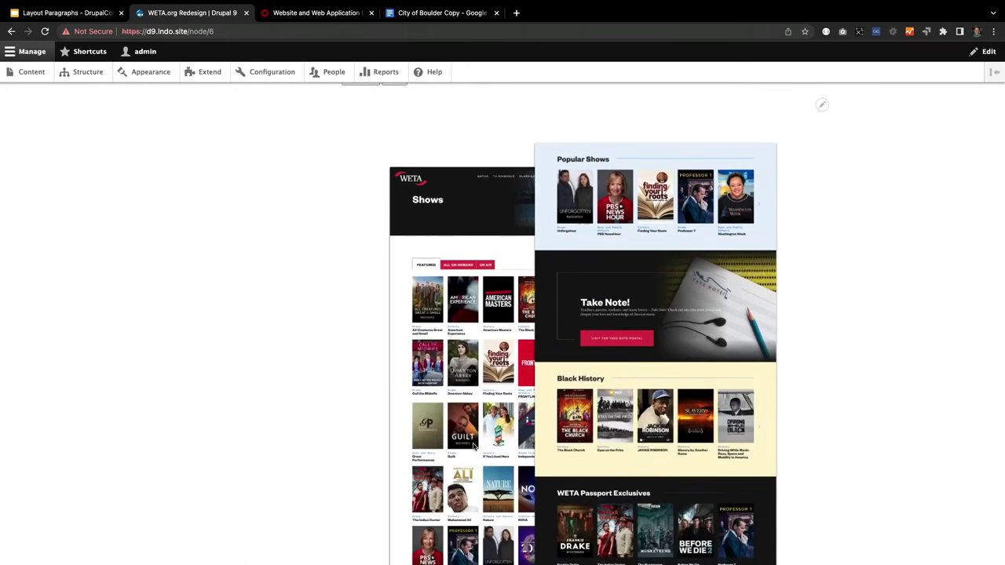
scroll(473, 446, down, 10)
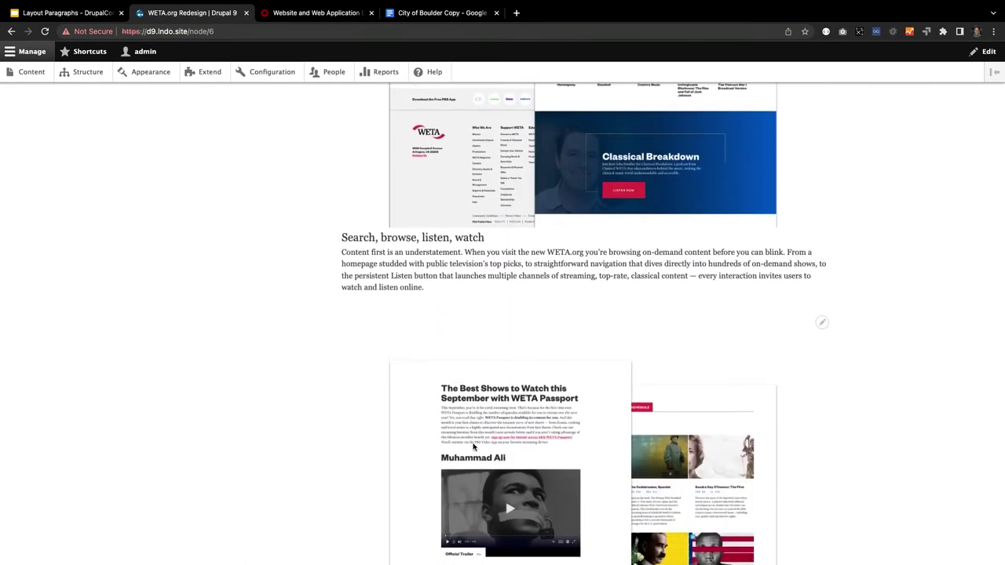
scroll(473, 446, down, 1)
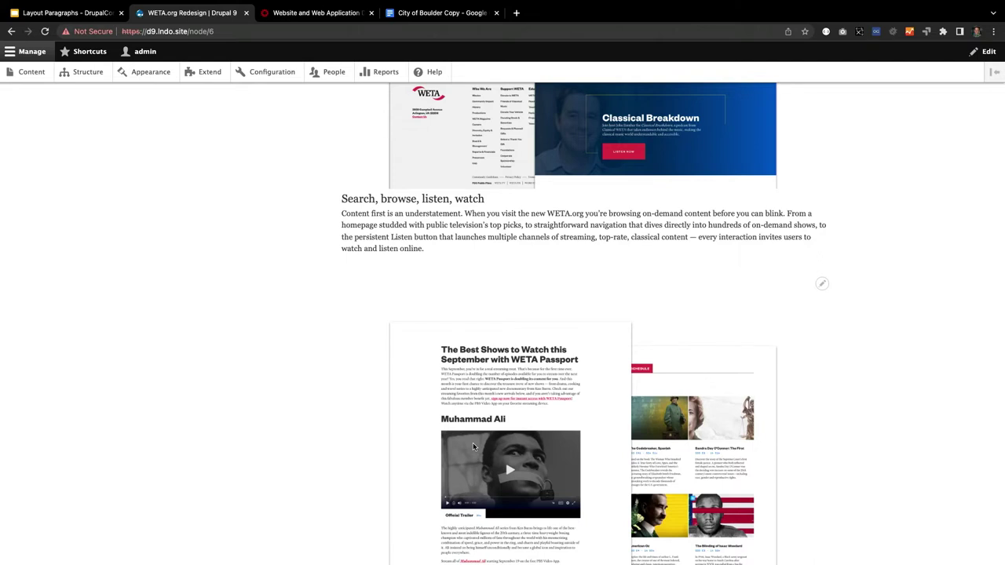
scroll(474, 447, down, 3)
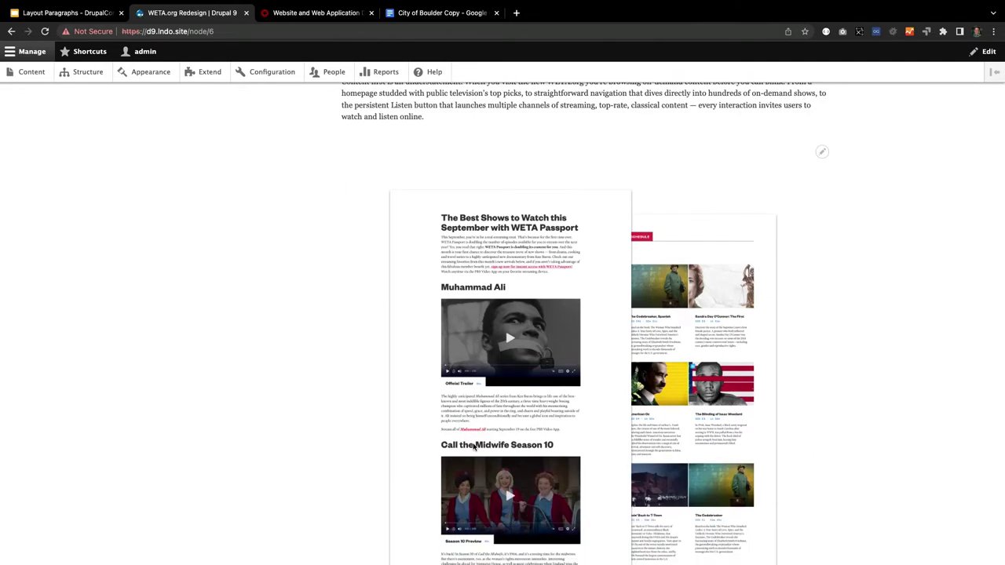
scroll(473, 447, down, 1)
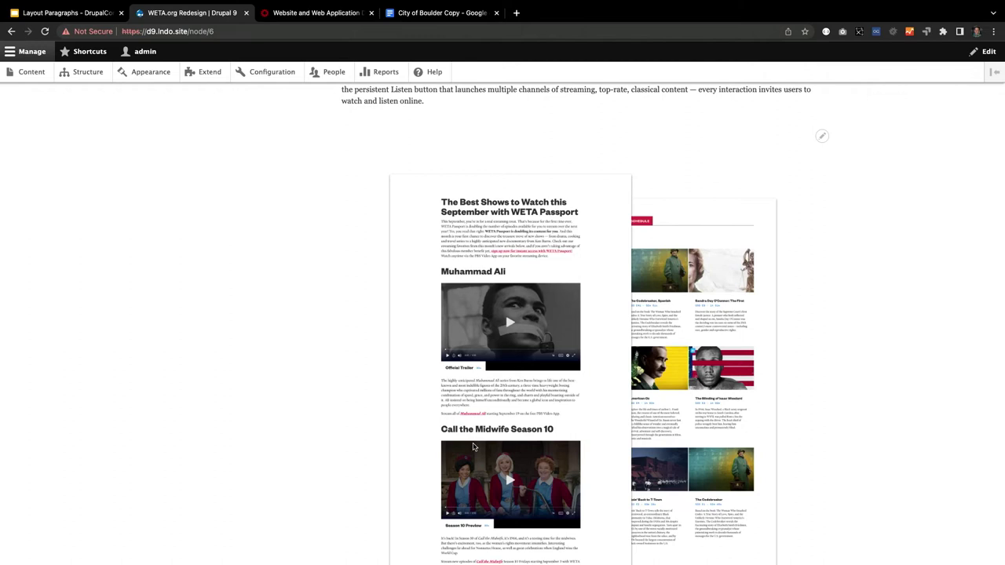
scroll(473, 446, down, 1)
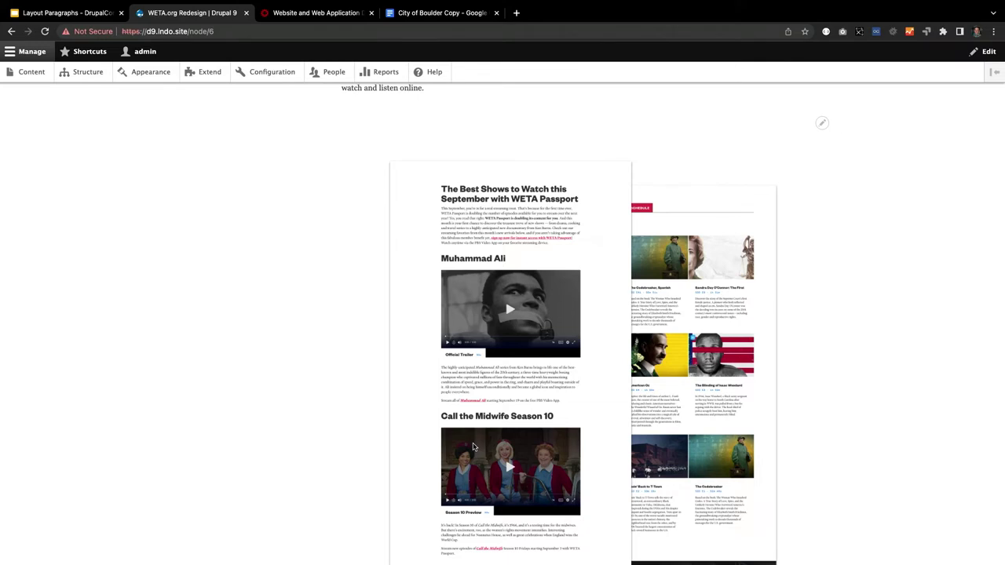
scroll(473, 447, down, 10)
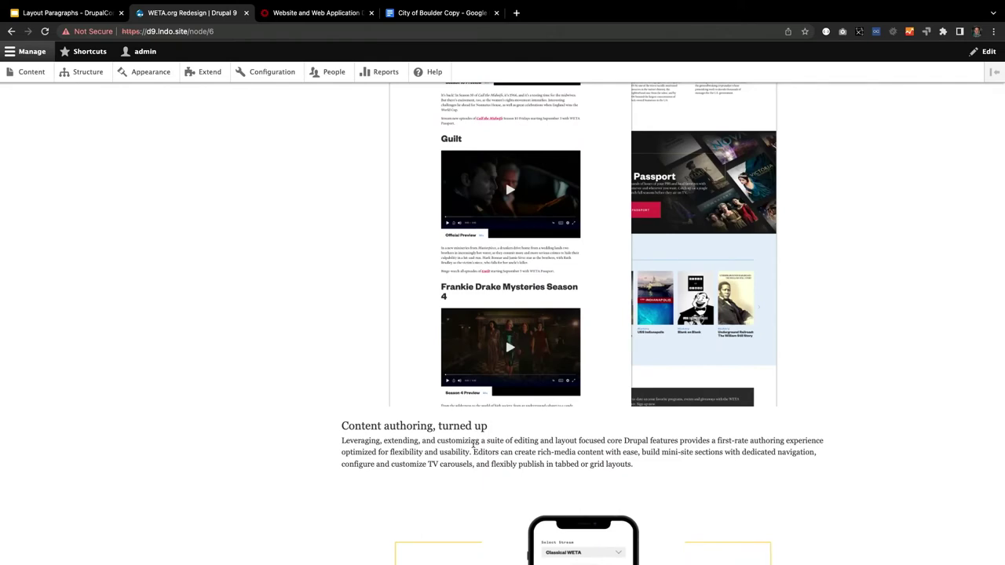
scroll(473, 447, down, 3)
scroll(473, 447, up, 20)
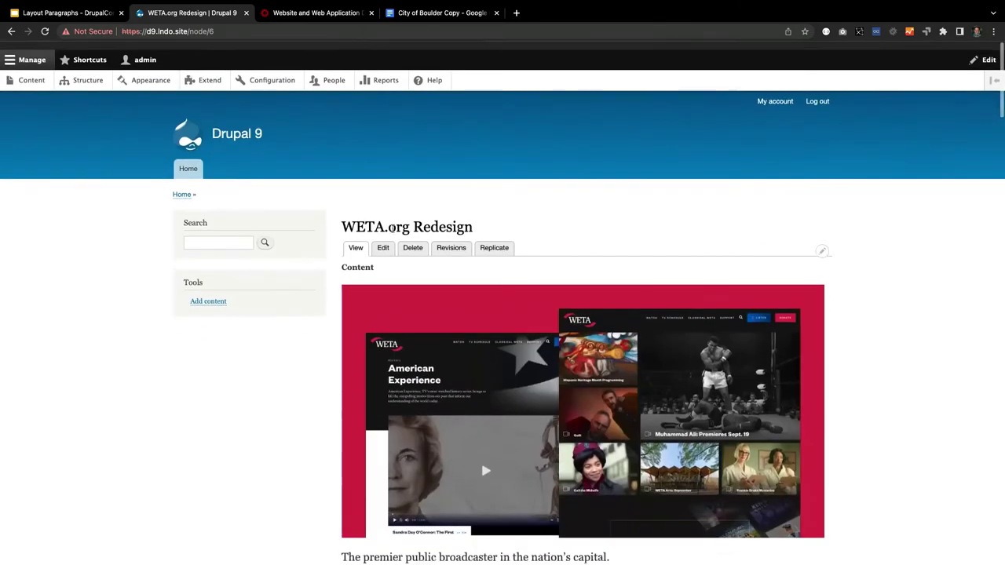
Open the WETA.org Redesign basic page for editing and examine its first image and text paragraph components.
click(379, 240)
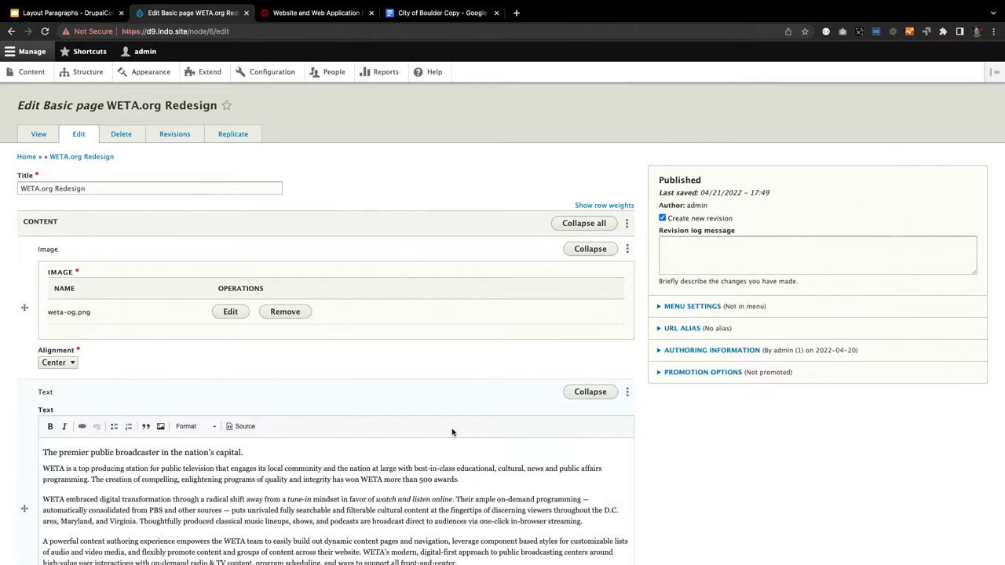
scroll(388, 282, down, 1)
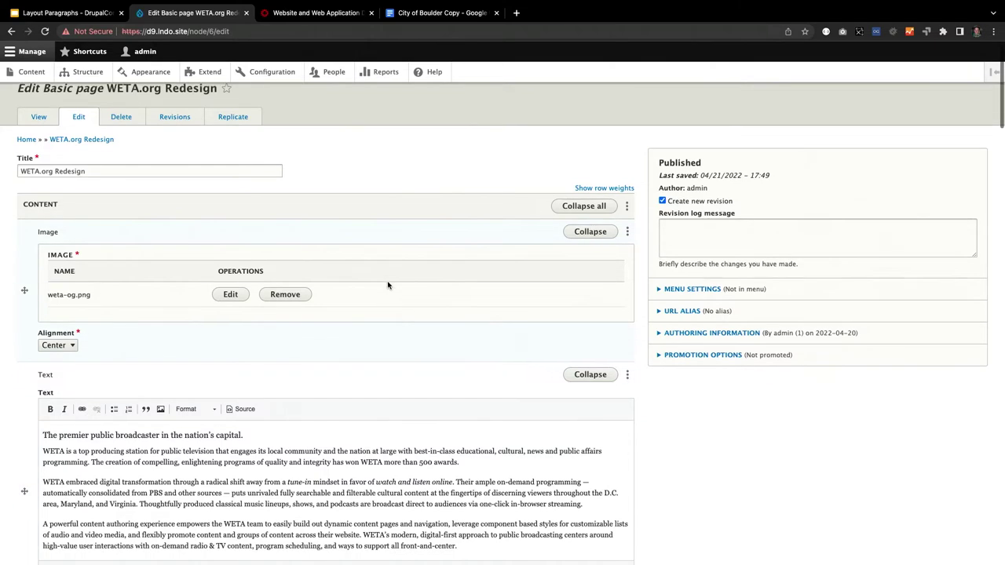
scroll(103, 253, up, 1)
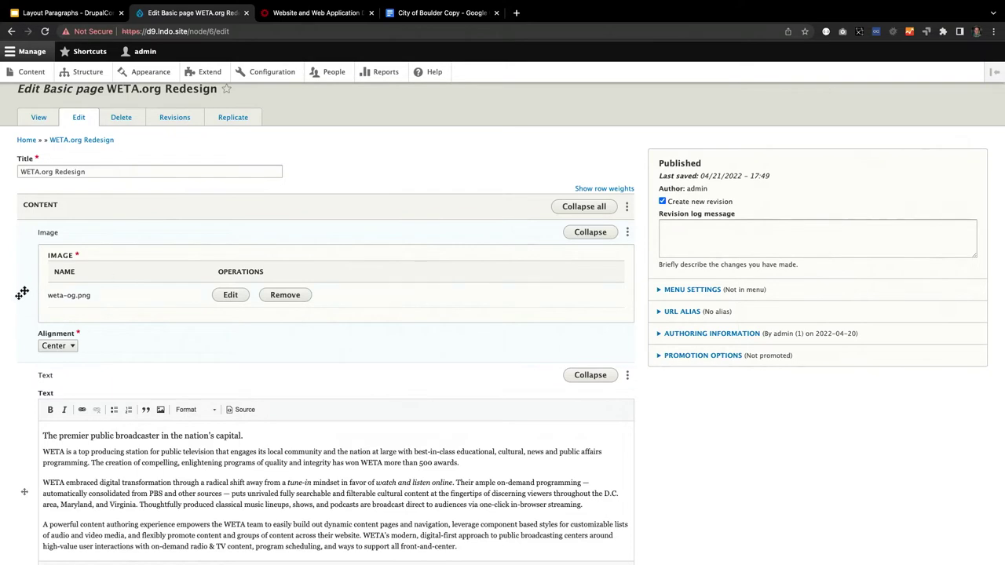
Reorder the content components by moving the "Content authoring, turned up" text out from between the weta-content-authoring.png and weta-listen.png images.
scroll(201, 280, down, 2)
scroll(200, 279, down, 4)
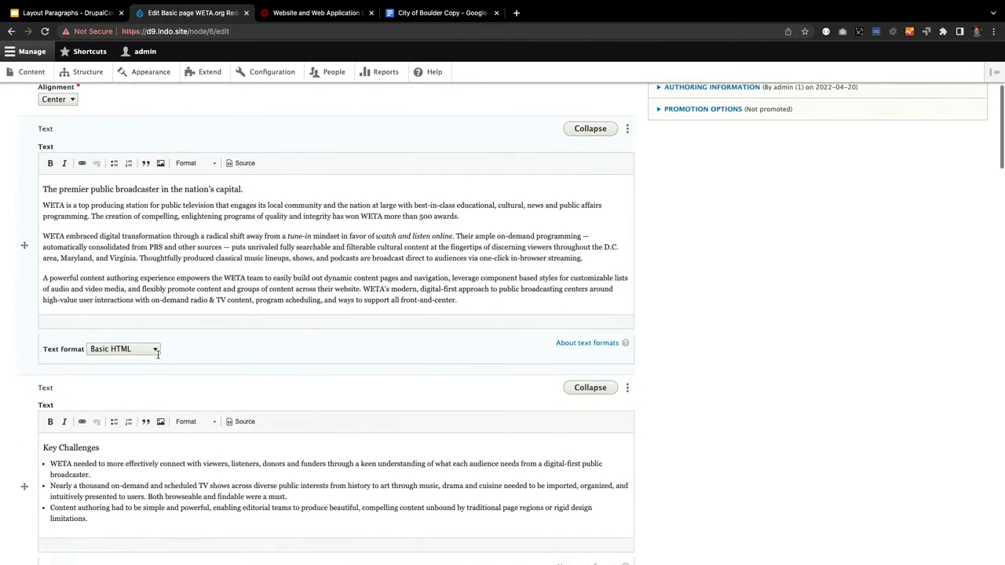
scroll(138, 398, down, 10)
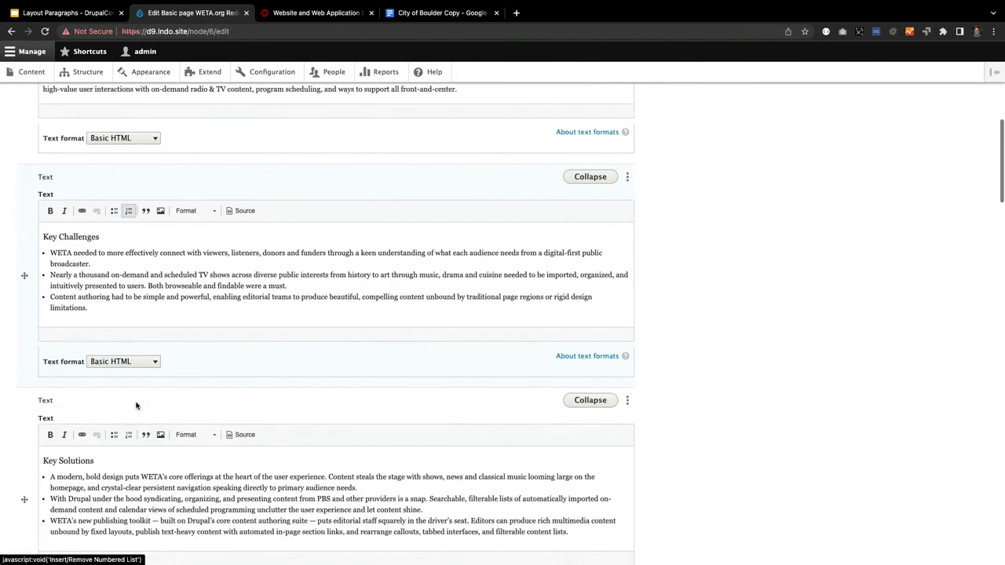
scroll(136, 405, down, 9)
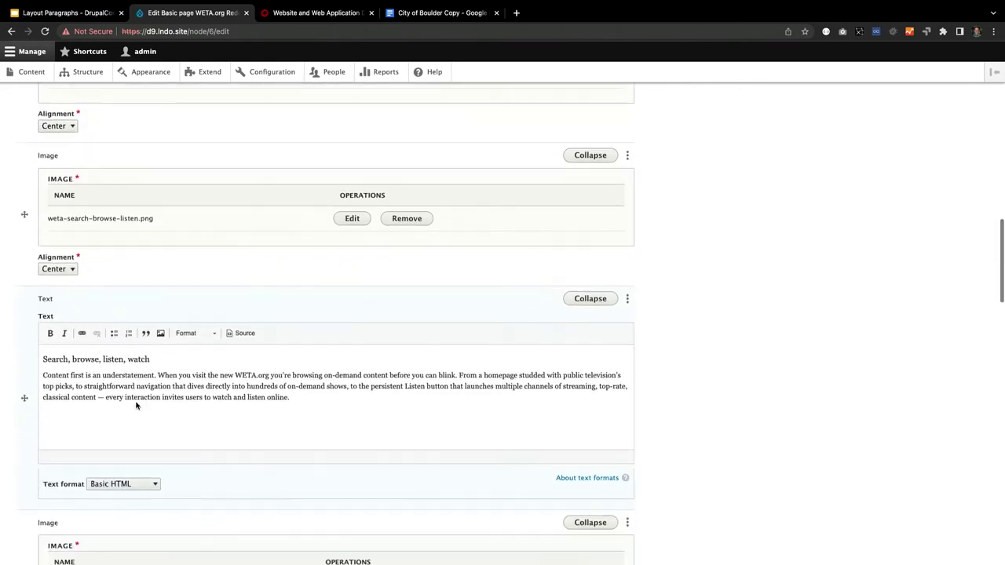
scroll(136, 232, down, 5)
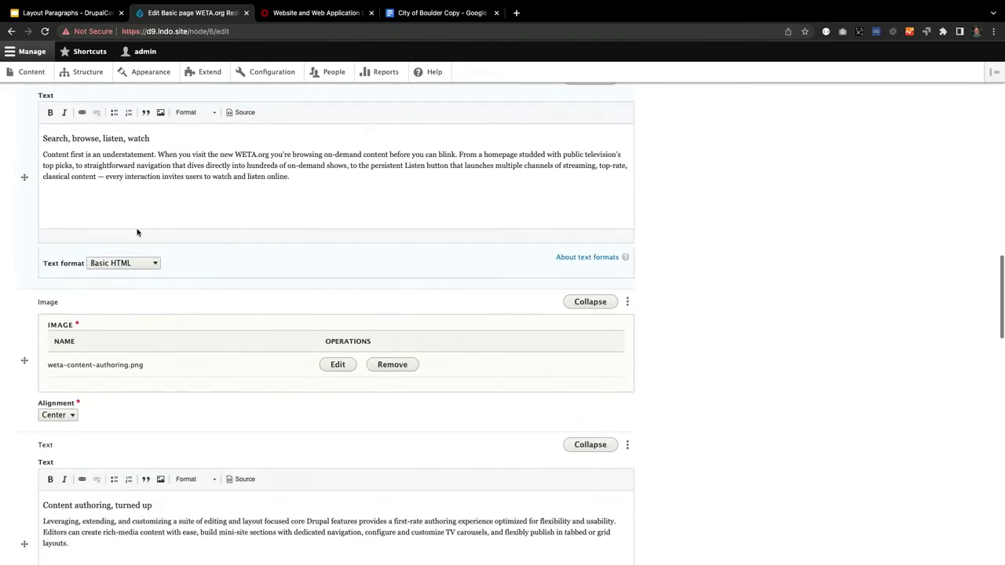
scroll(137, 232, down, 5)
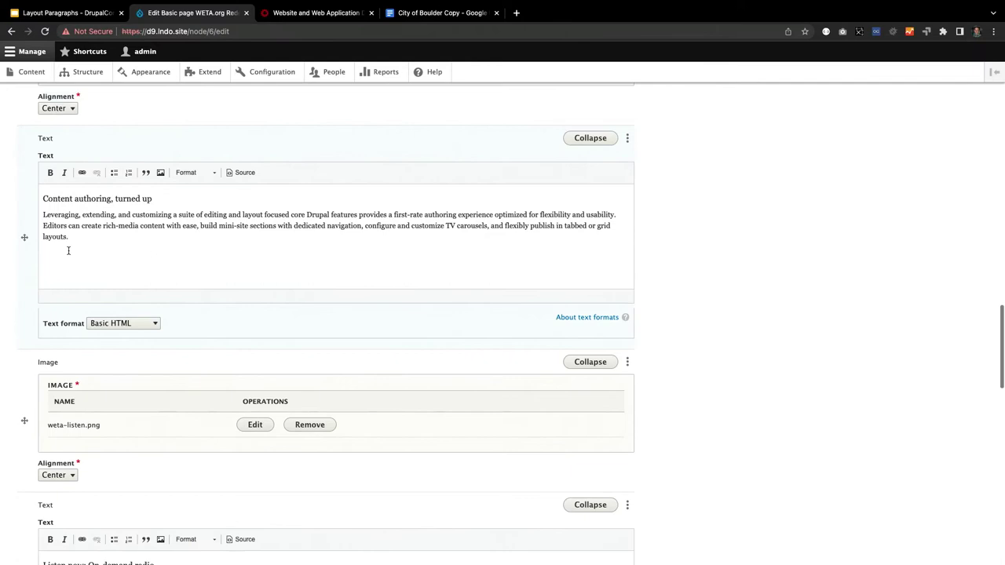
mouse_move(23, 237)
mouse_down()
mouse_move(32, 213)
mouse_move(32, 234)
mouse_up()
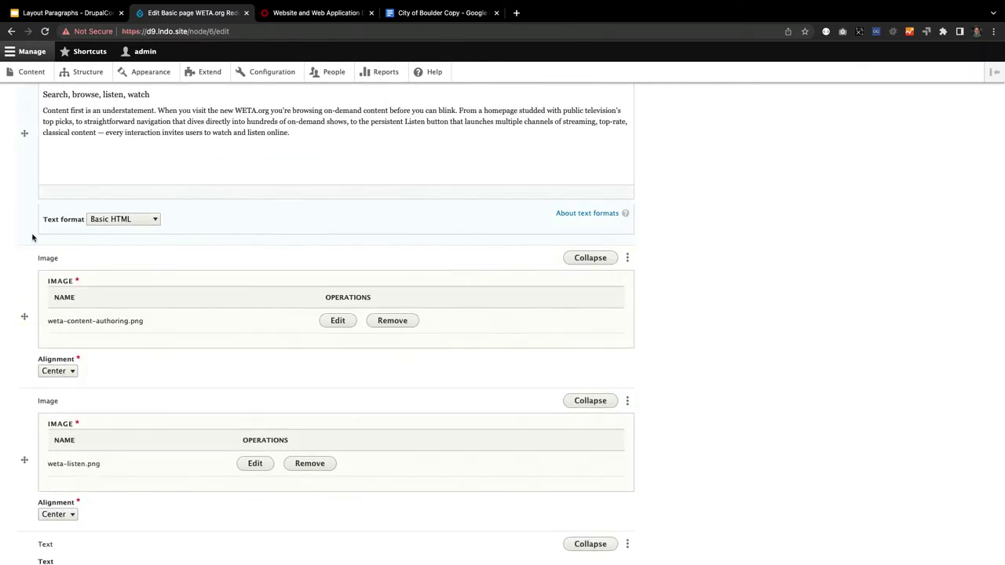
Move the weta-content-authoring.png image component directly below the "Content authoring, turned up" text, above the "Search, browse, listen, watch" text.
drag(24, 316, 34, 176)
scroll(34, 176, up, 3)
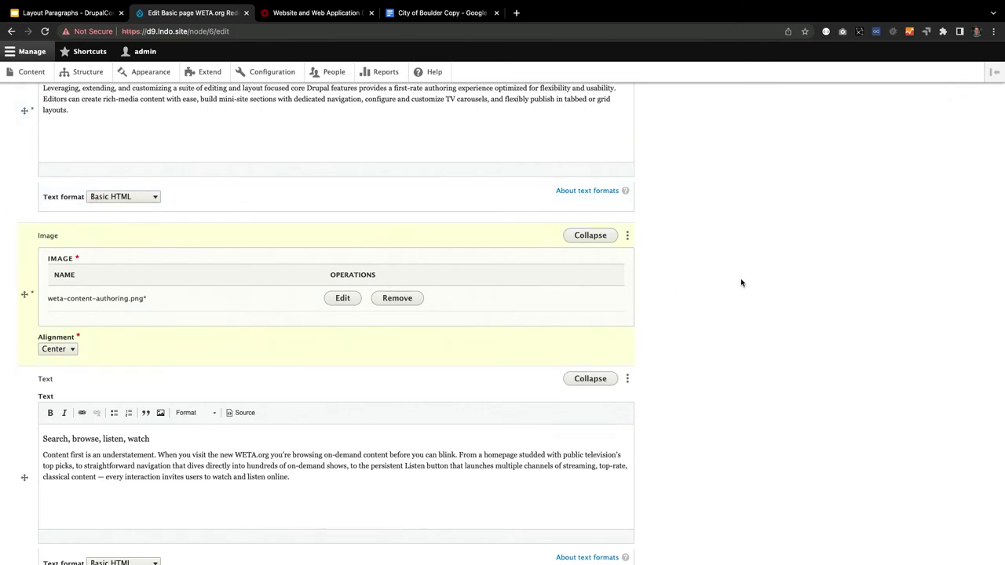
scroll(725, 269, up, 5)
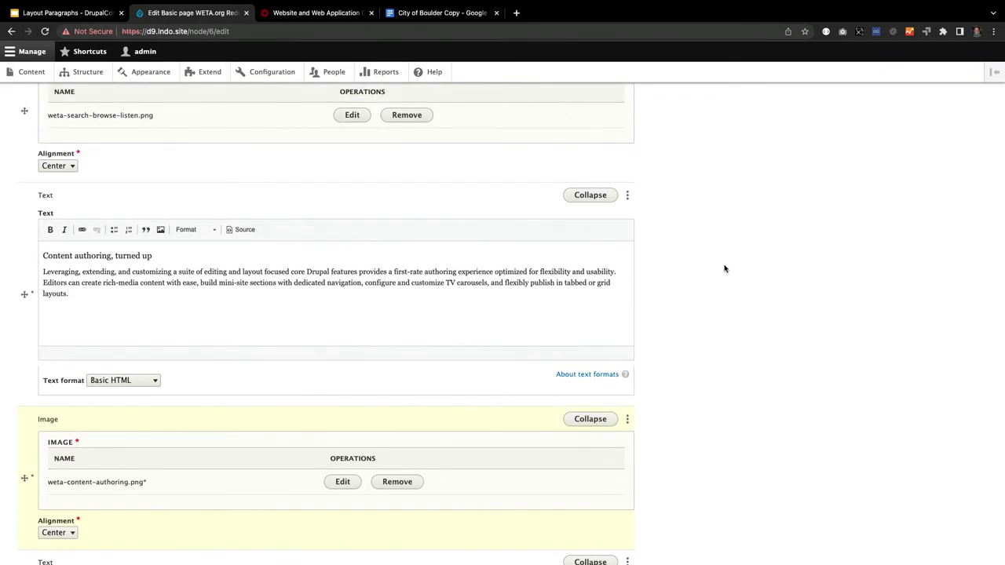
scroll(725, 268, up, 20)
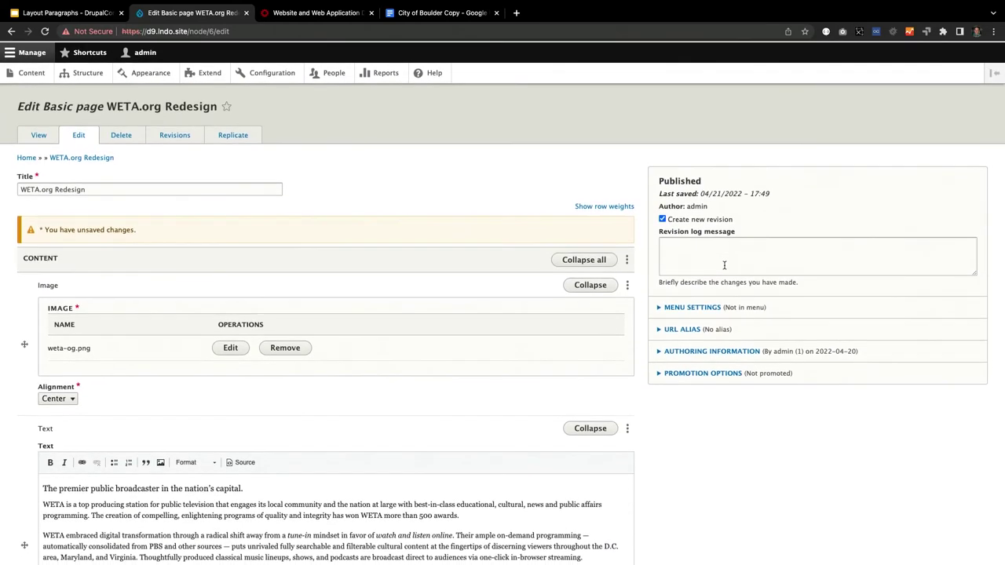
Leave the edit form without saving and examine the opening image, introduction and Key Challenges sections on the published WETA.org Redesign page.
click(39, 135)
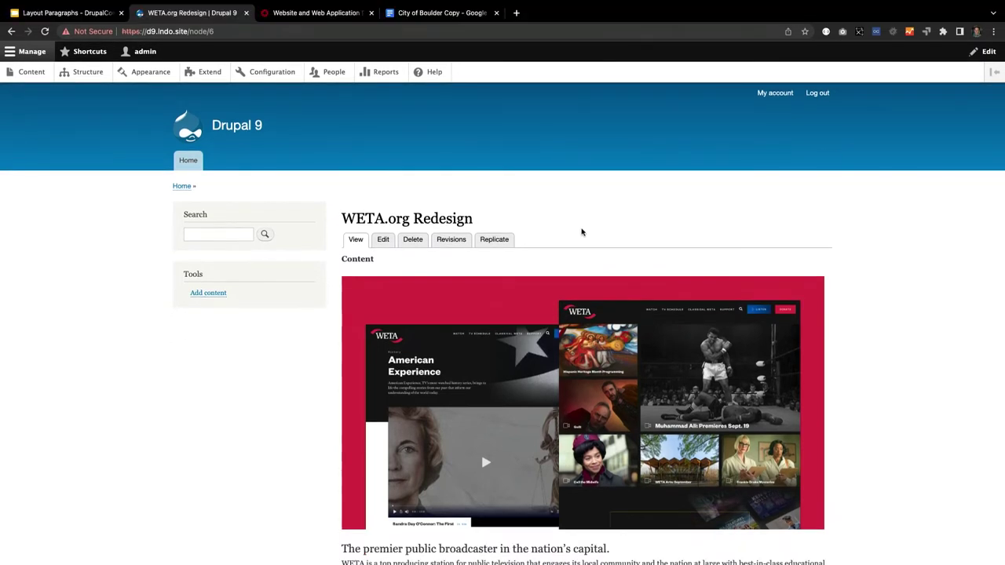
scroll(582, 231, down, 5)
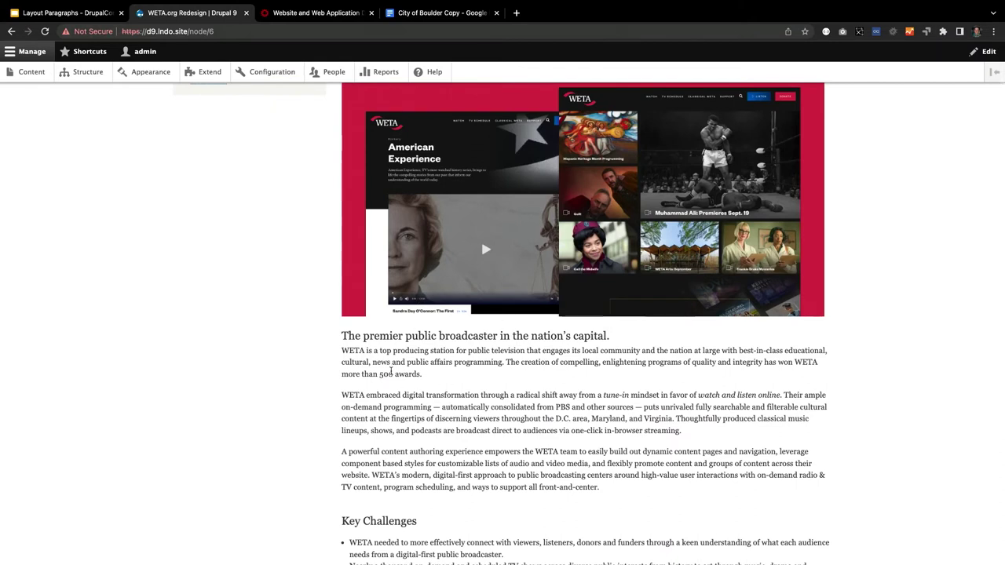
scroll(390, 371, down, 1)
scroll(390, 369, down, 2)
scroll(502, 382, down, 1)
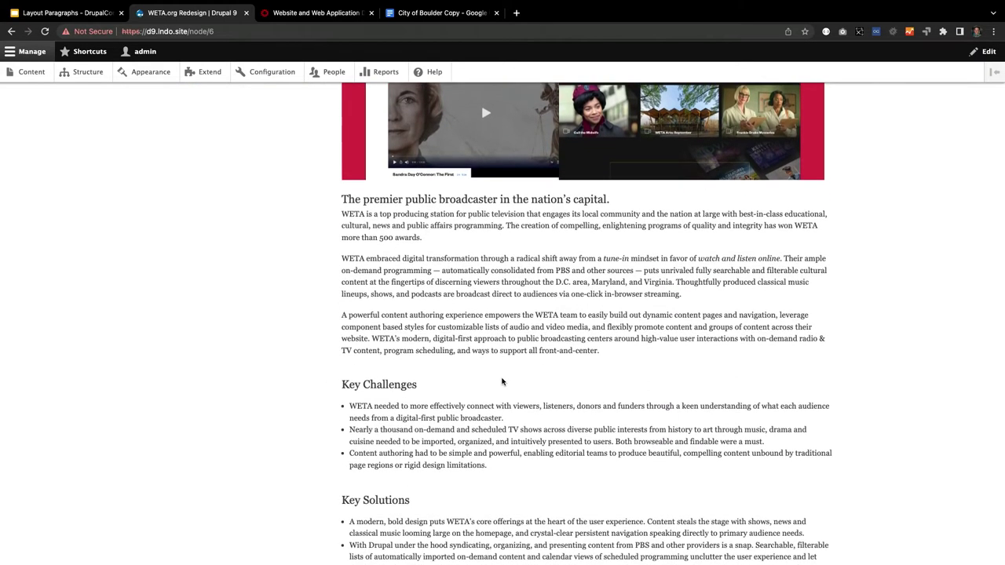
scroll(589, 335, up, 5)
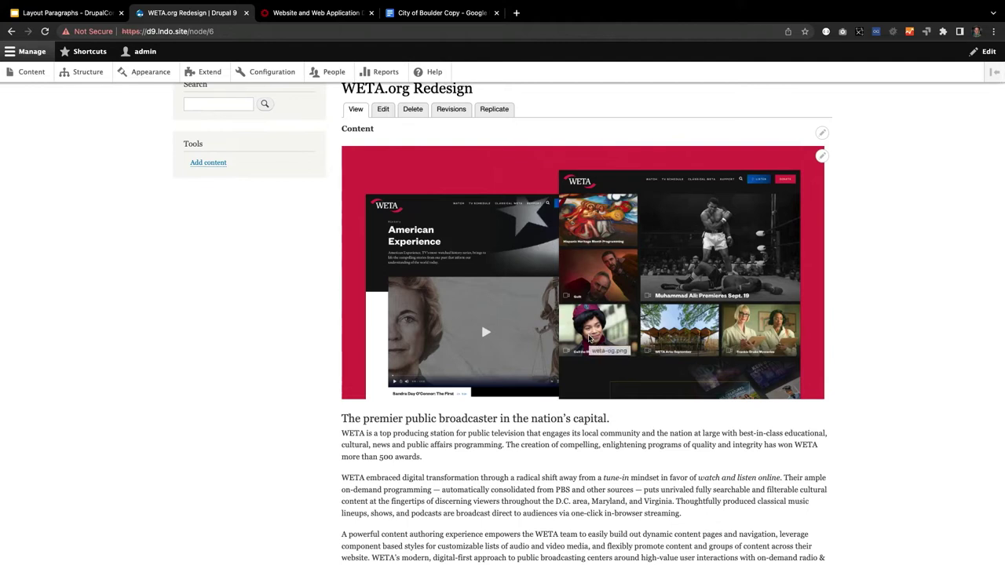
Reopen the WETA.org Redesign page for editing, collapse all content components into summary rows and examine the list.
click(382, 111)
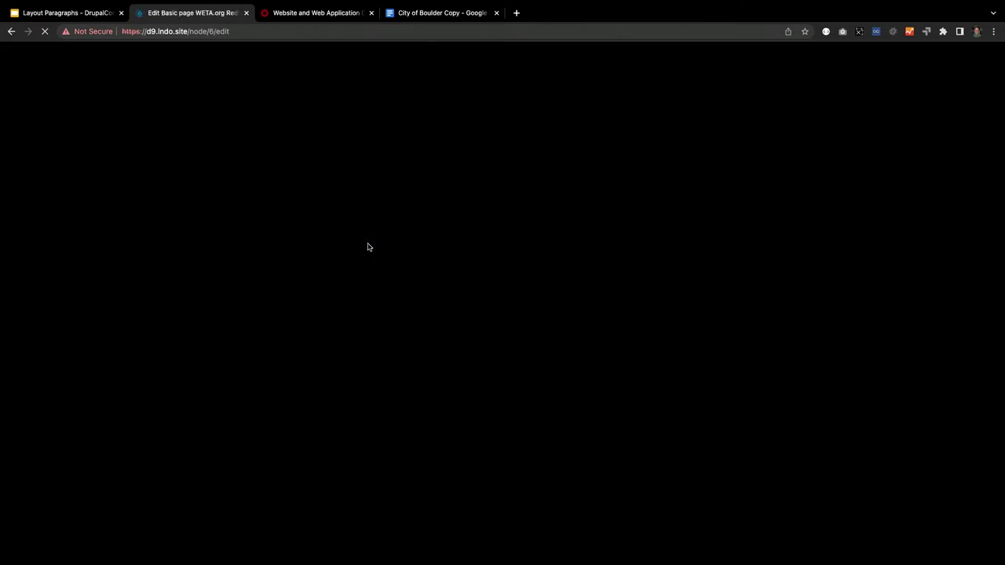
scroll(368, 247, down, 20)
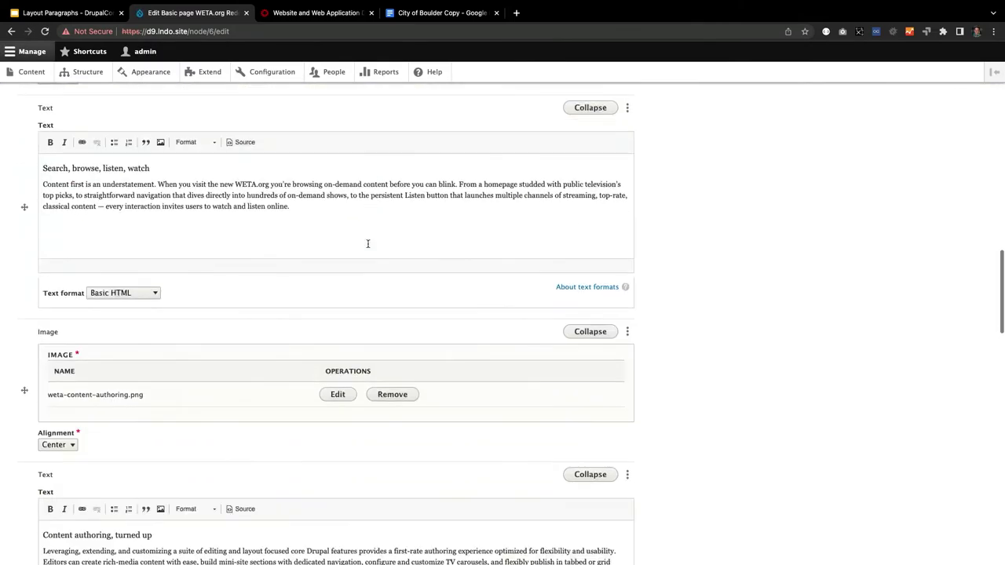
scroll(368, 247, down, 4)
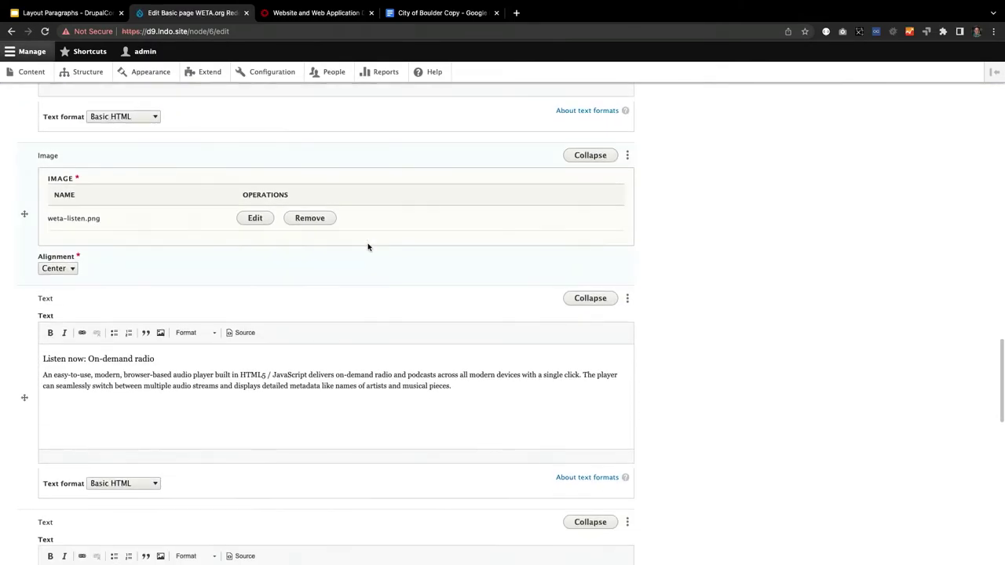
scroll(368, 247, up, 15)
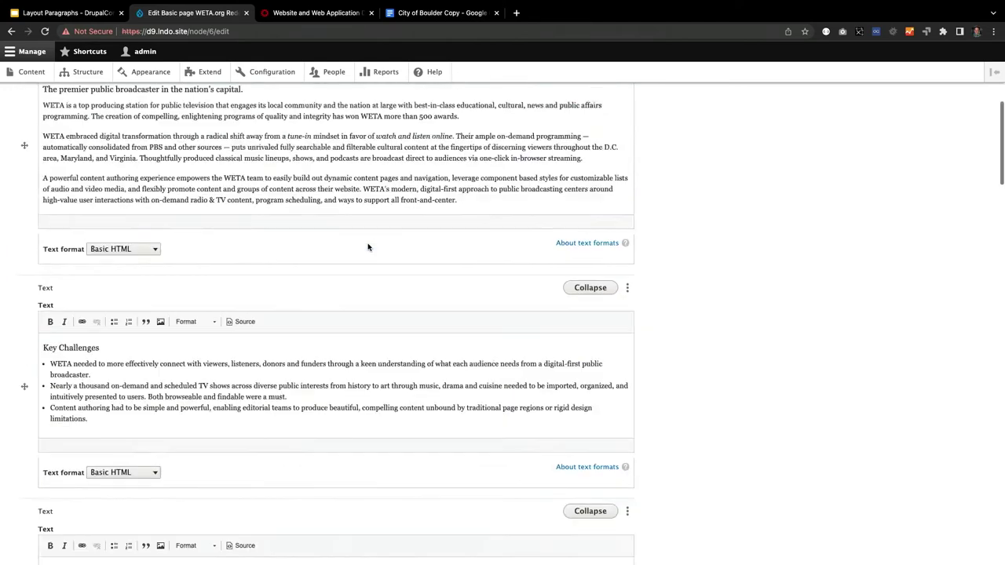
click(599, 225)
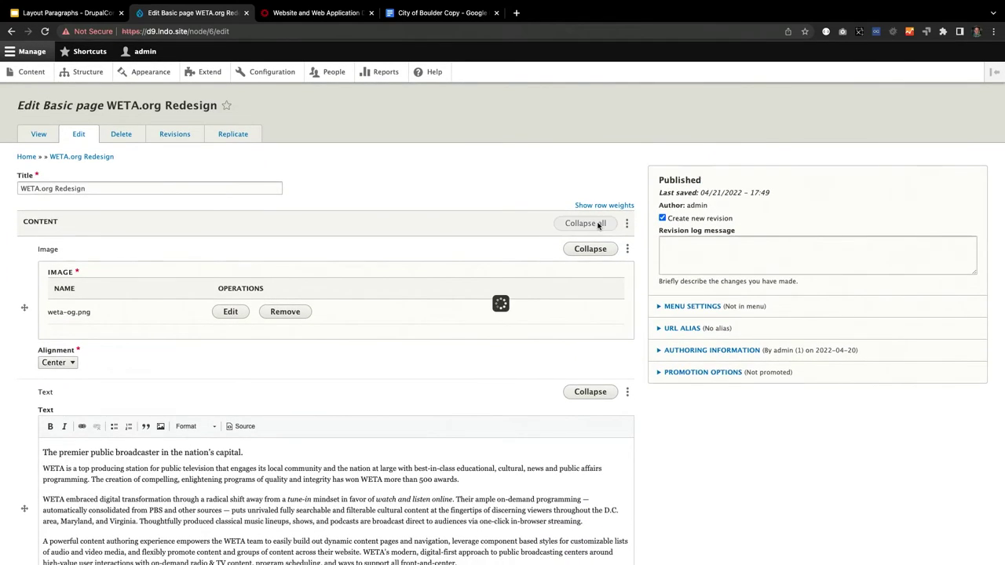
scroll(549, 286, down, 1)
scroll(549, 286, down, 1)
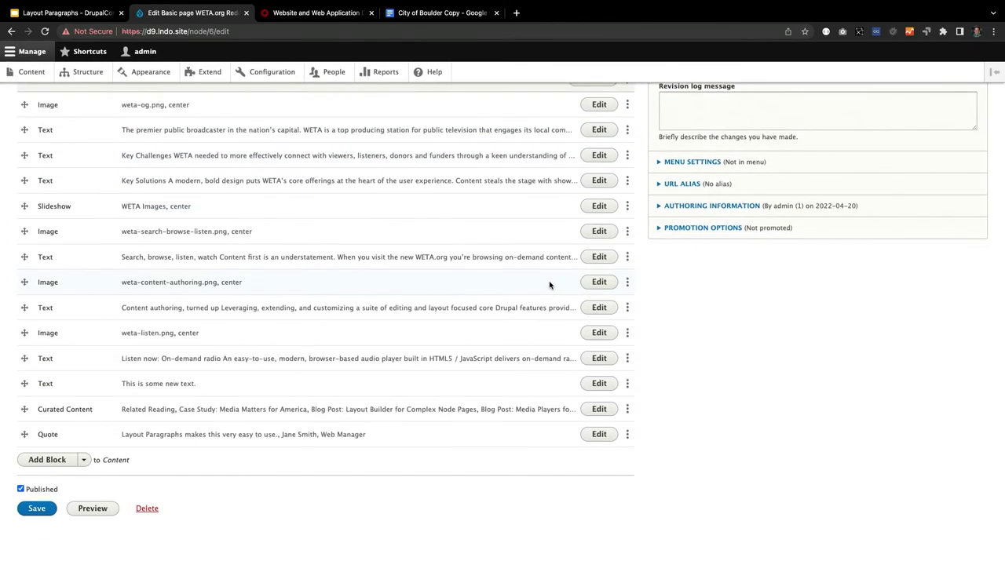
scroll(550, 285, up, 1)
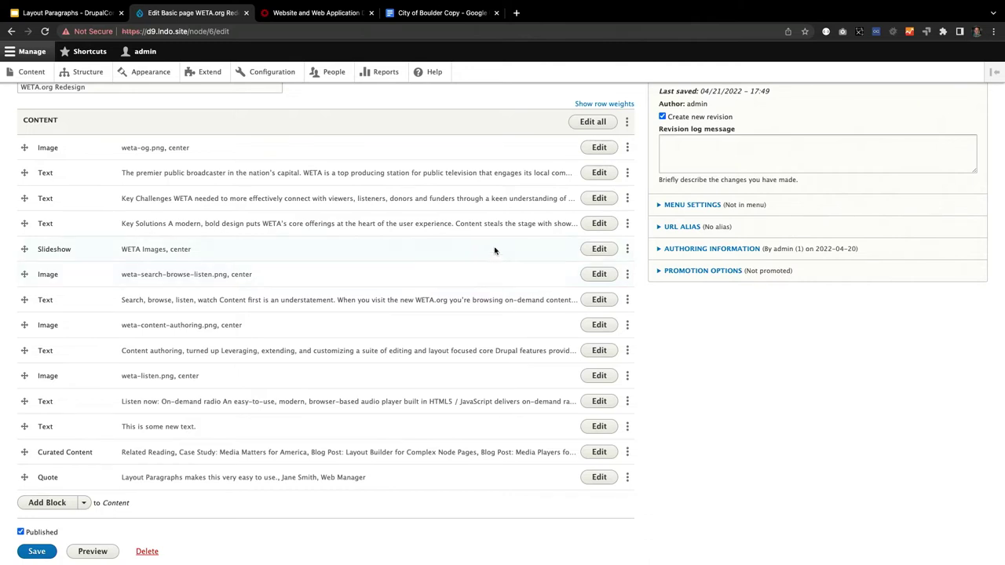
scroll(177, 174, up, 3)
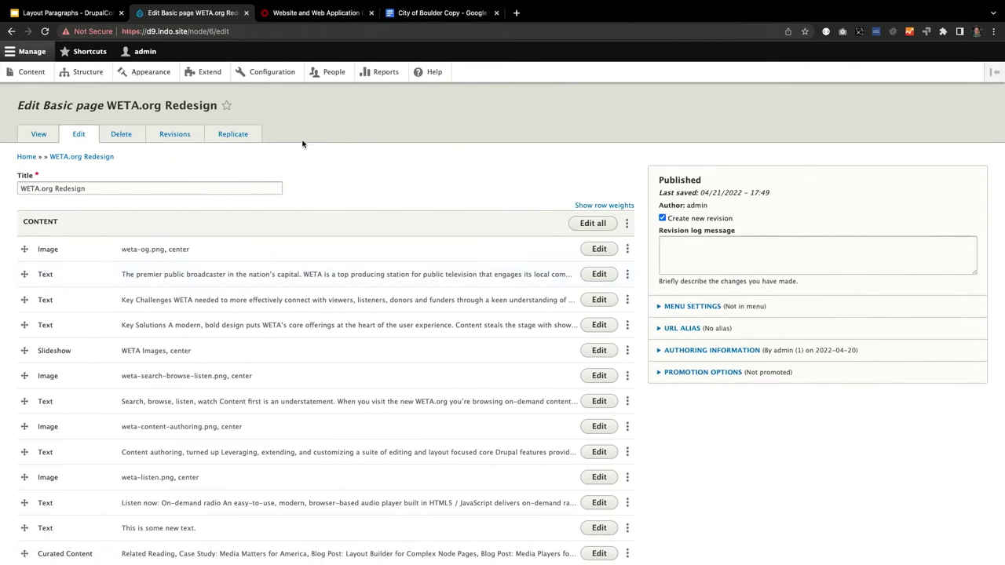
In the Basic page content type's form display, set the Content field's widget to Layout Paragraphs and save.
click(91, 72)
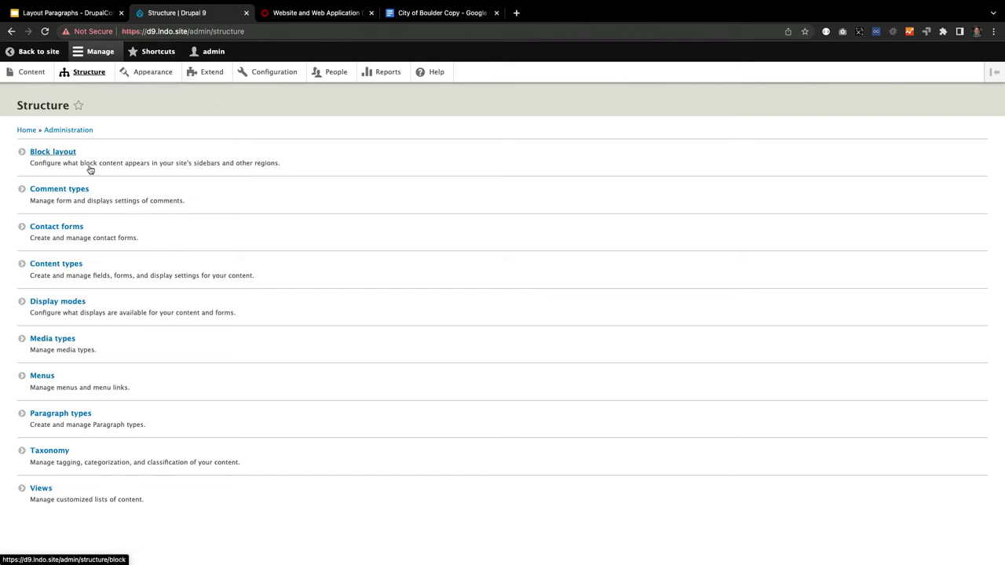
click(65, 268)
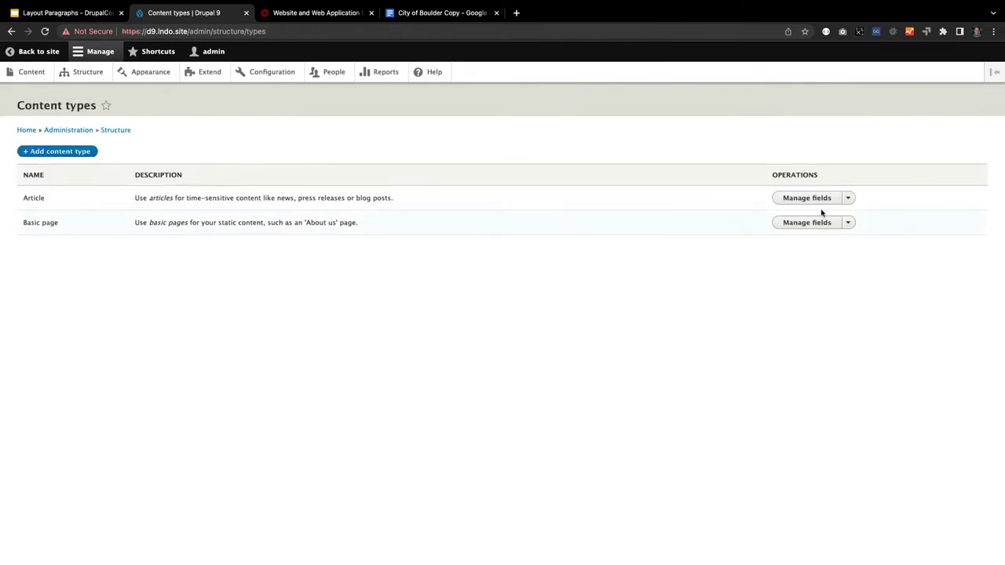
click(848, 223)
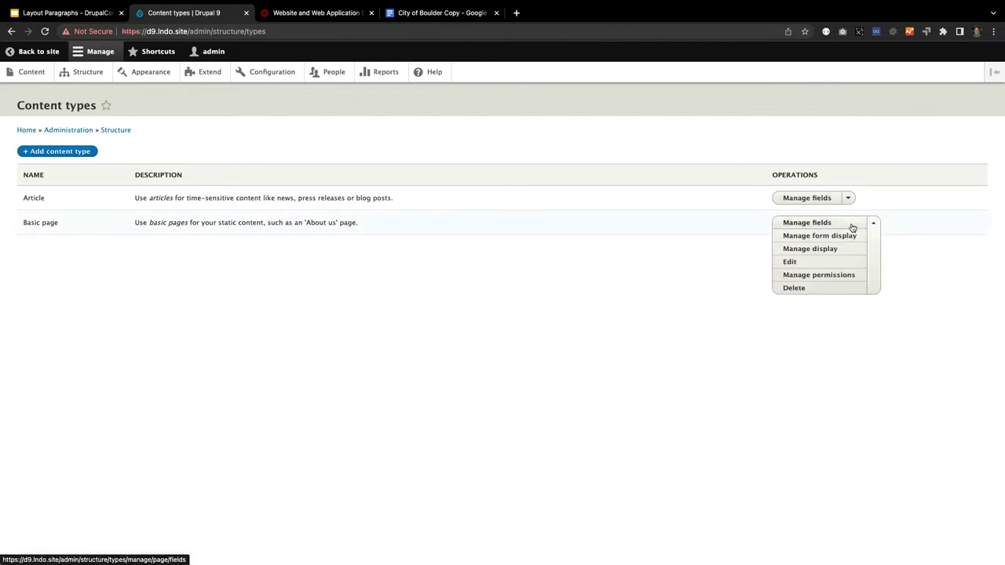
click(842, 237)
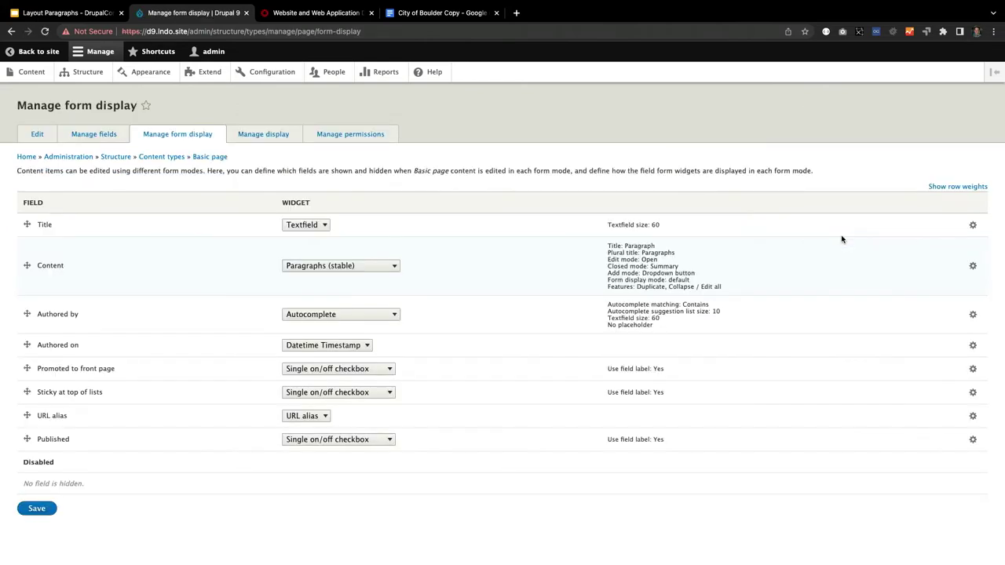
click(361, 268)
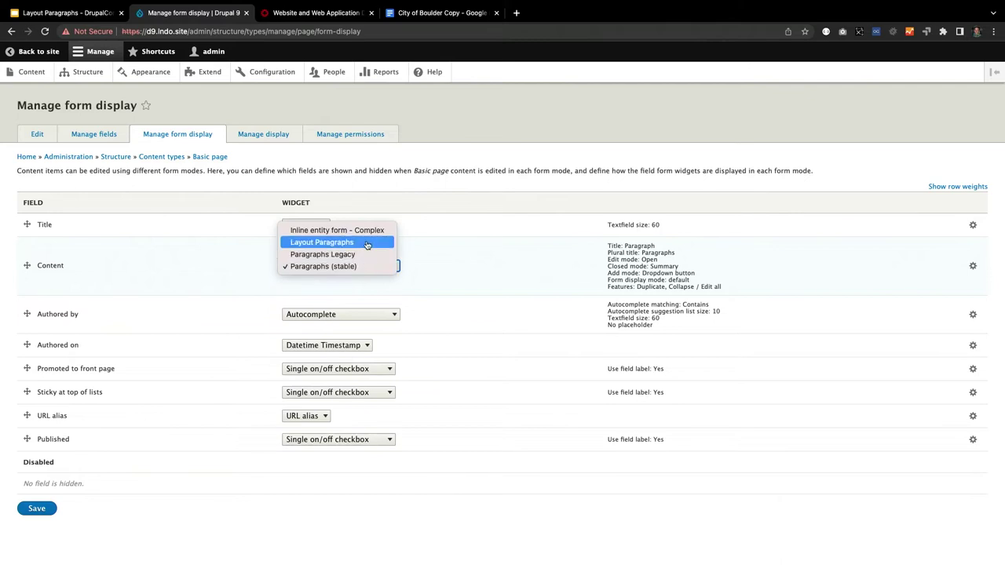
click(366, 245)
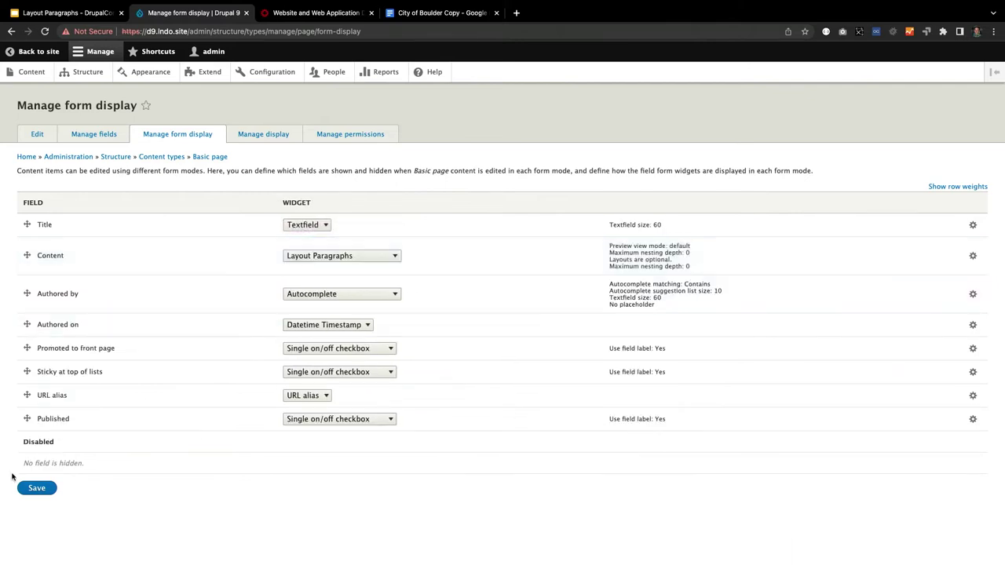
click(32, 490)
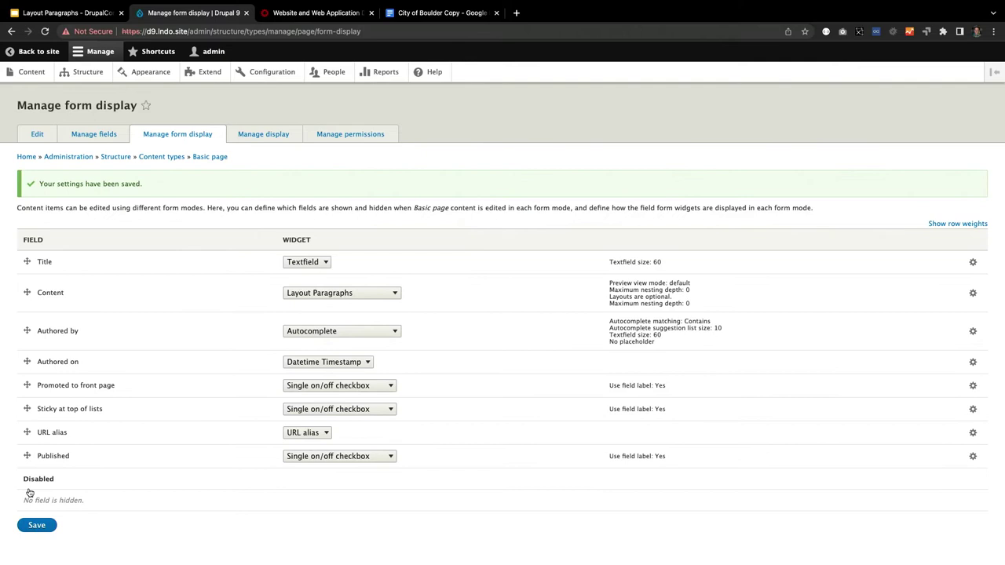
In the Basic page's default display settings, set the Content field's format to Layout Paragraphs and save.
click(279, 134)
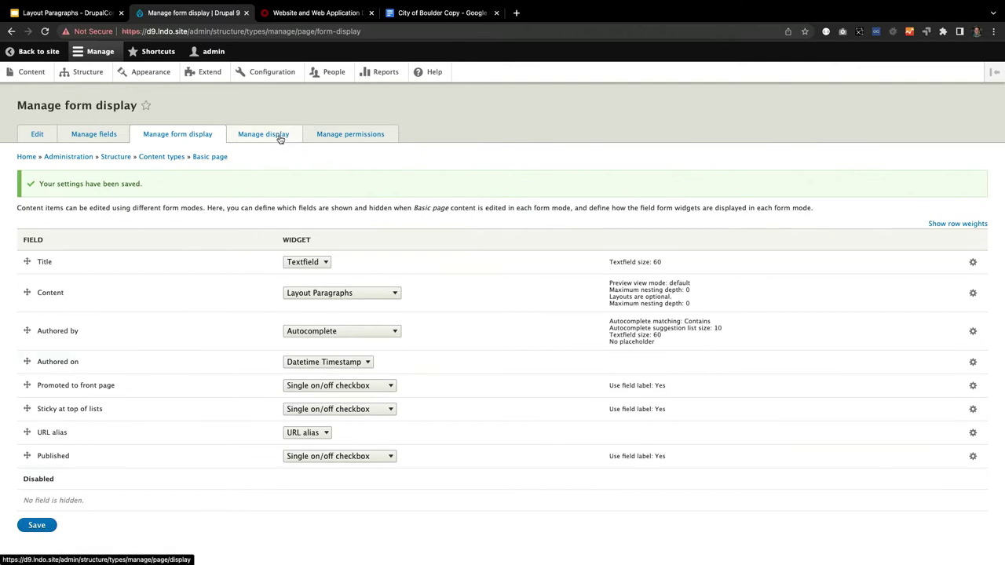
click(403, 296)
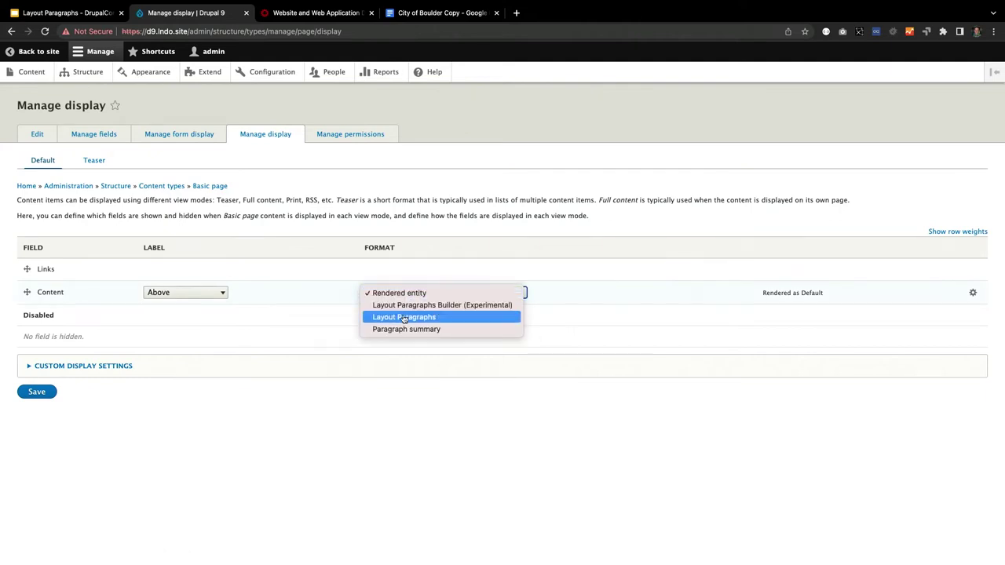
click(404, 318)
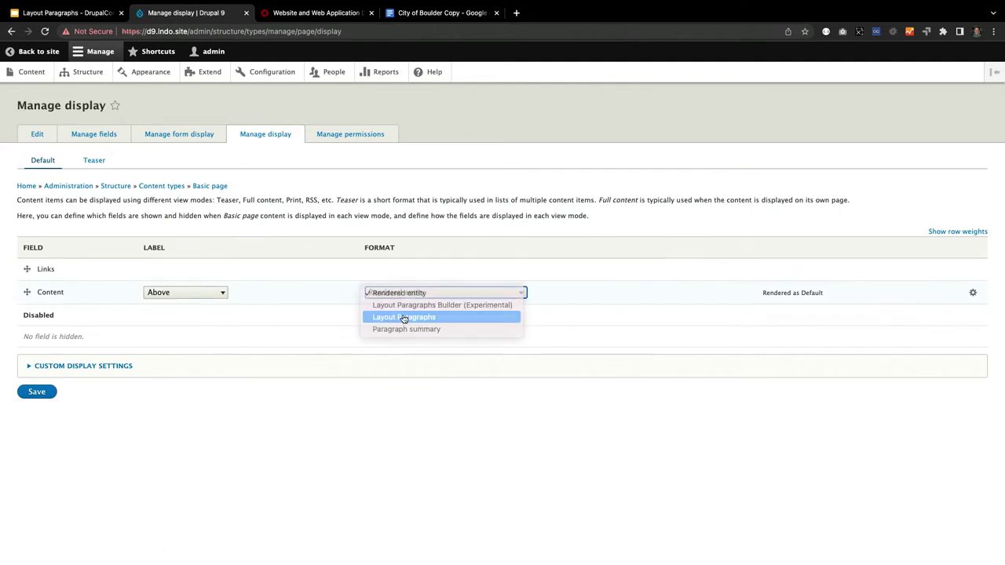
click(39, 392)
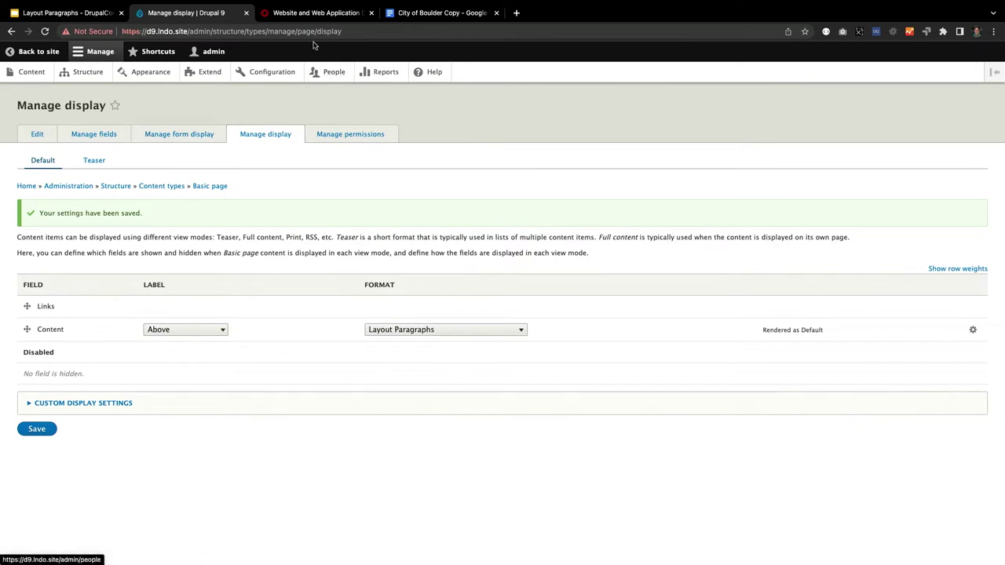
Open the Basic page WETA.org Redesign from the content list for editing and examine its components in the Layout Paragraphs editor, past the slideshow.
mouse_move(300, 12)
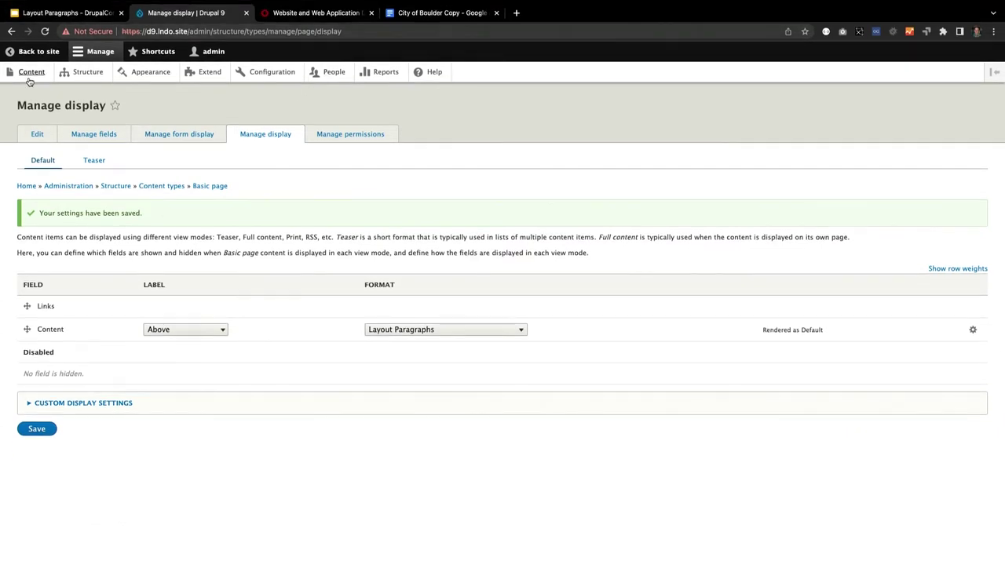
click(29, 78)
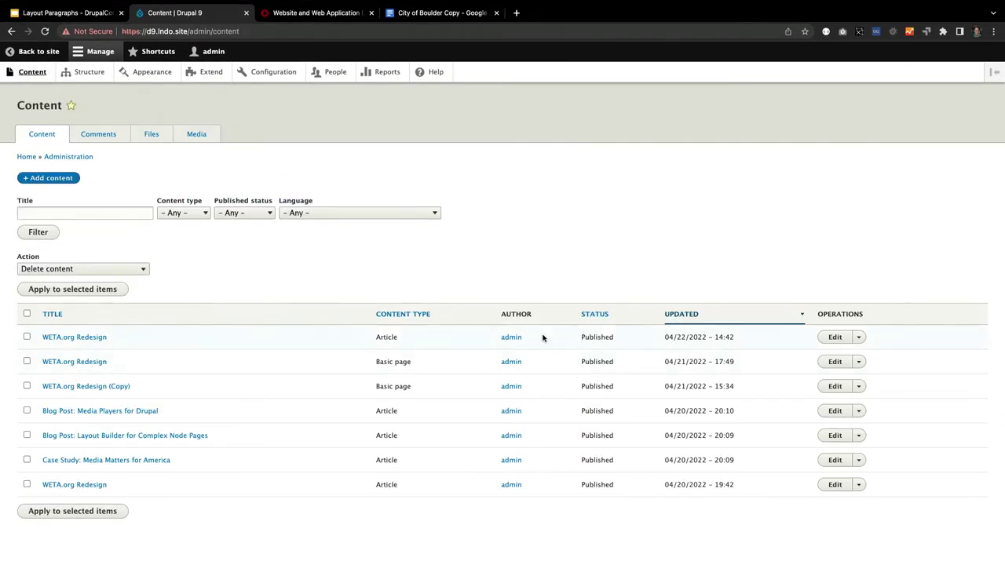
click(92, 366)
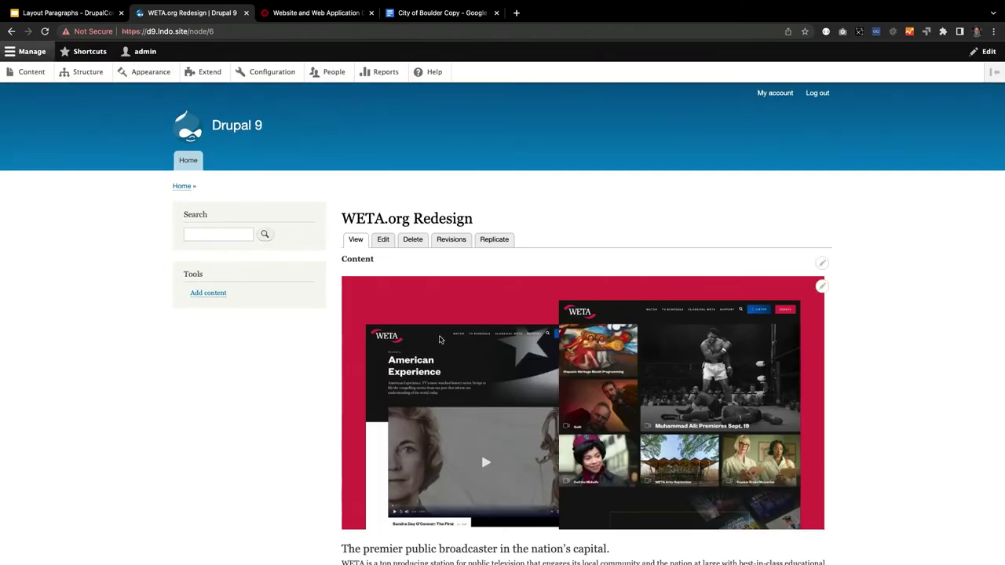
click(388, 242)
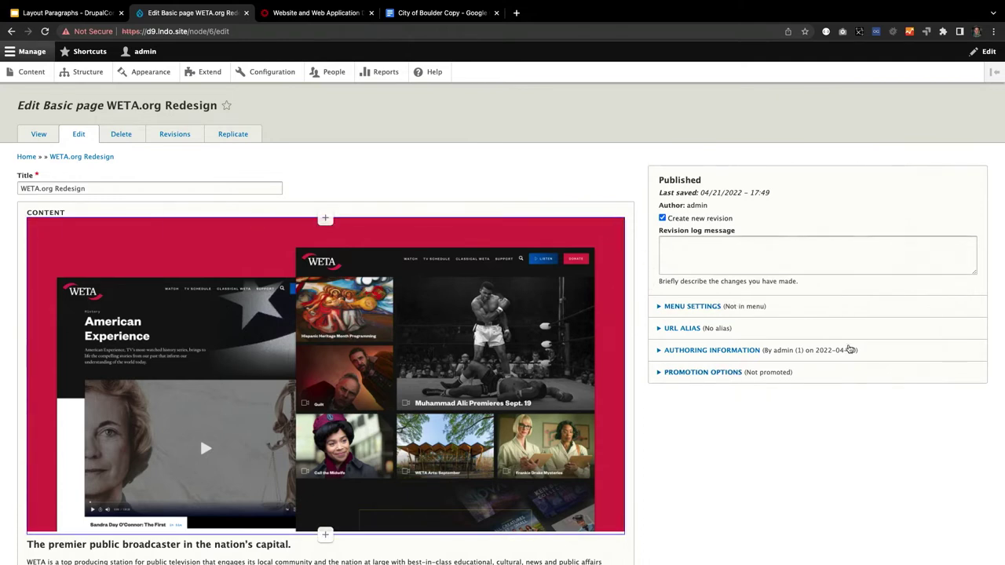
scroll(701, 342, down, 5)
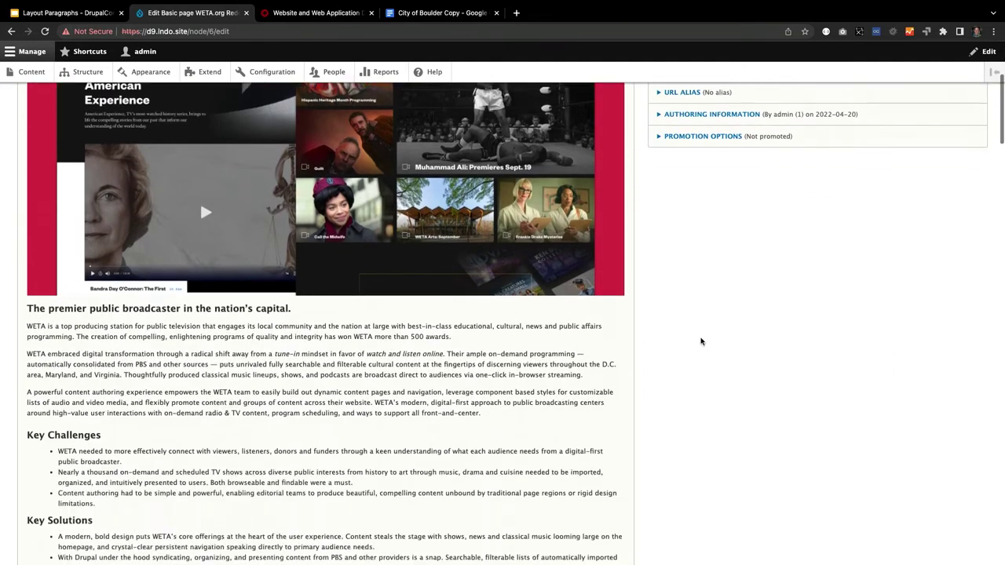
scroll(701, 342, down, 7)
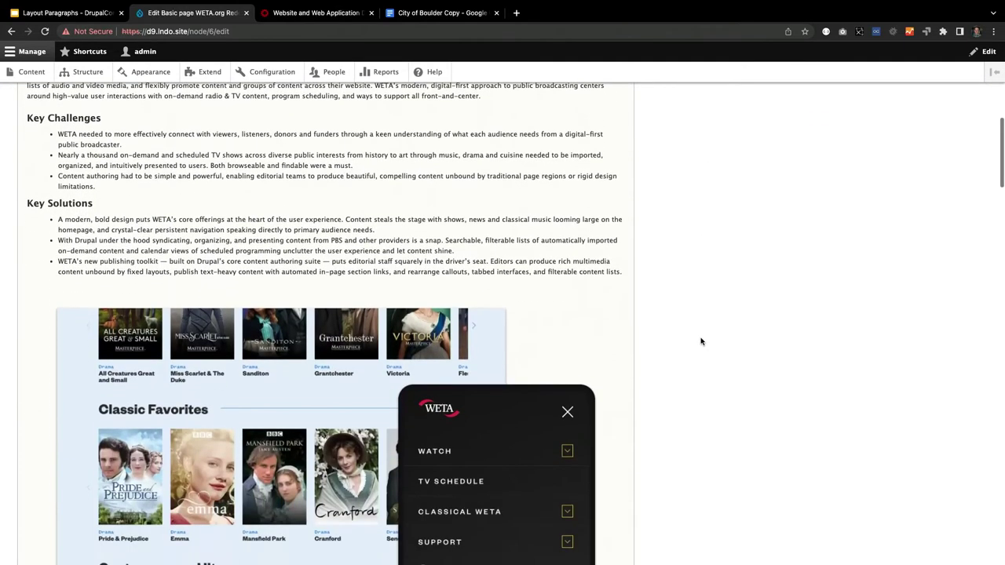
scroll(701, 341, down, 4)
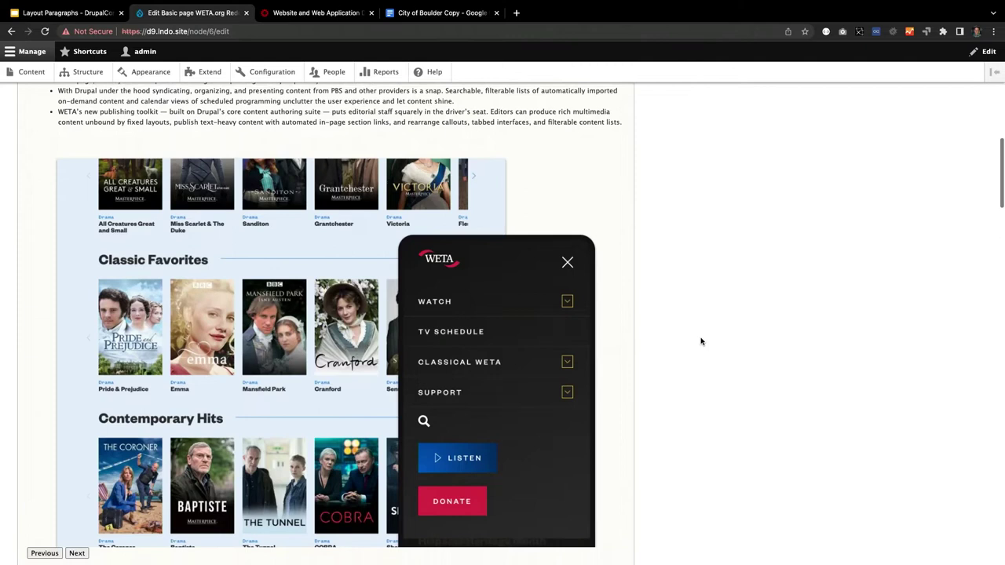
scroll(702, 342, down, 4)
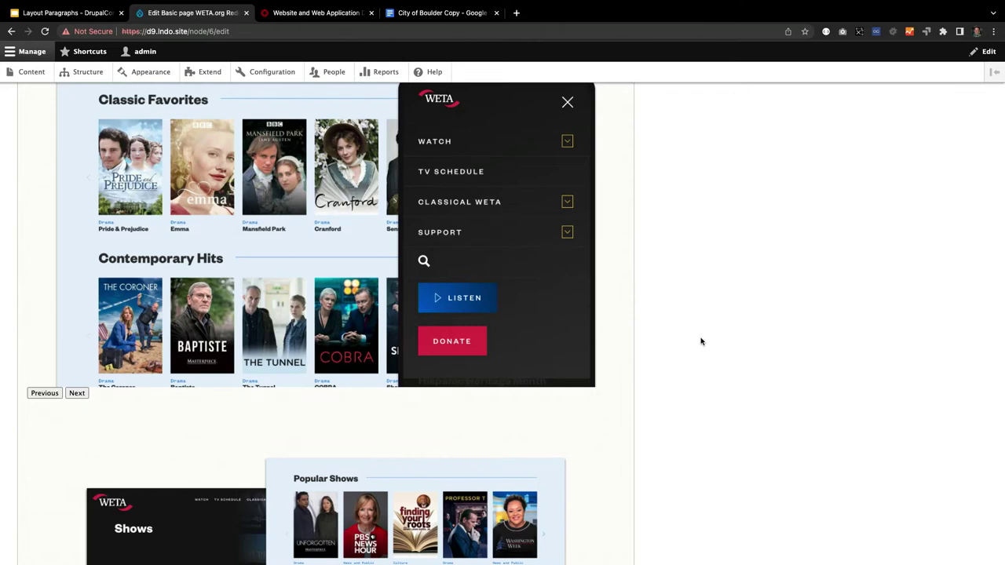
scroll(701, 341, down, 6)
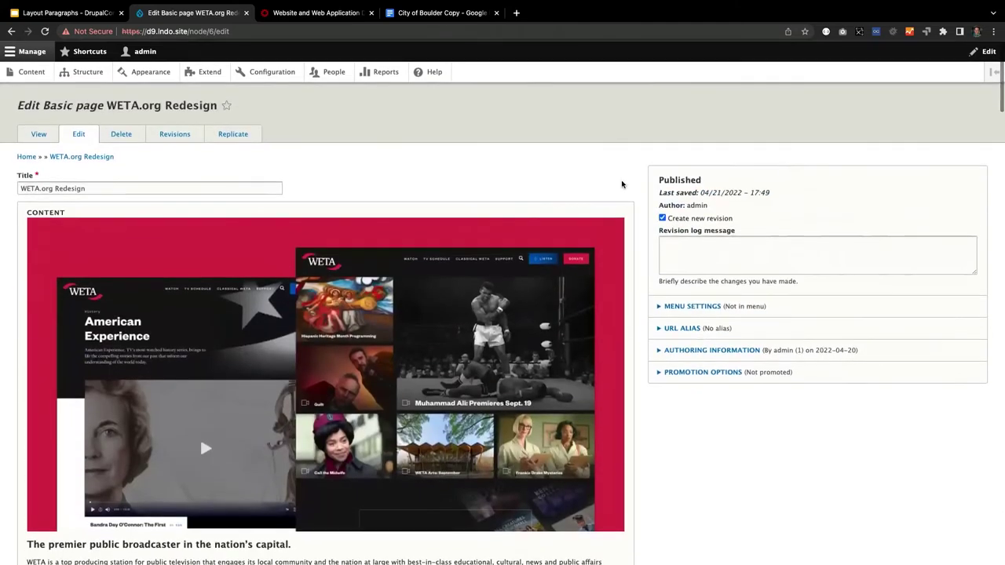
Move the top image component down one place and back up, and open its edit form, closing it without changes.
mouse_move(32, 226)
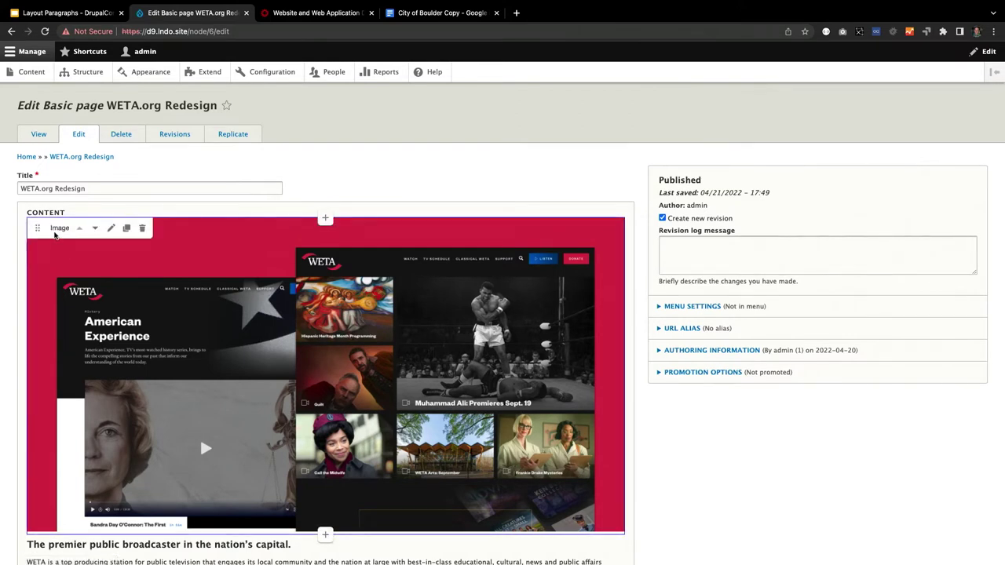
drag(41, 231, 95, 241)
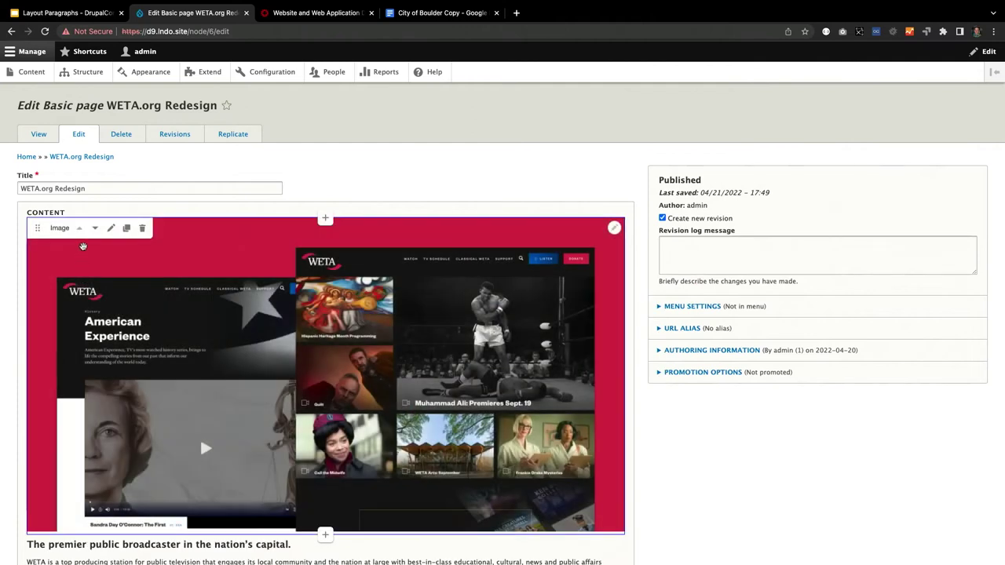
click(95, 228)
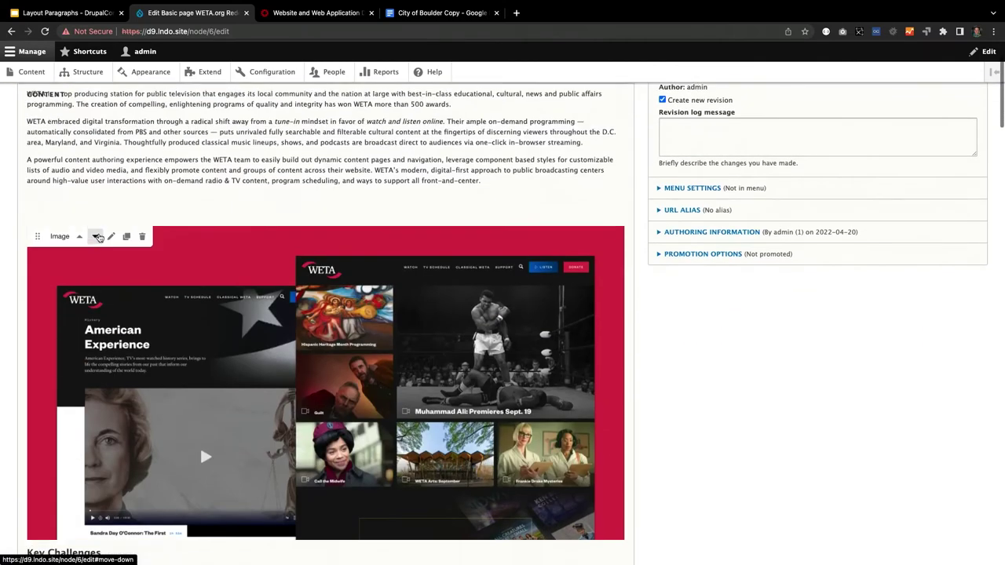
click(79, 233)
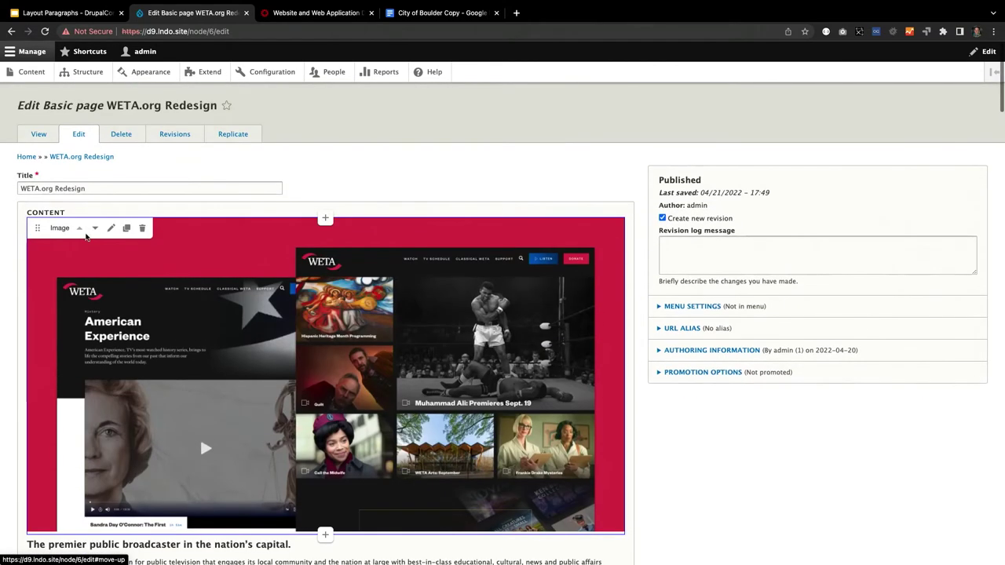
click(109, 232)
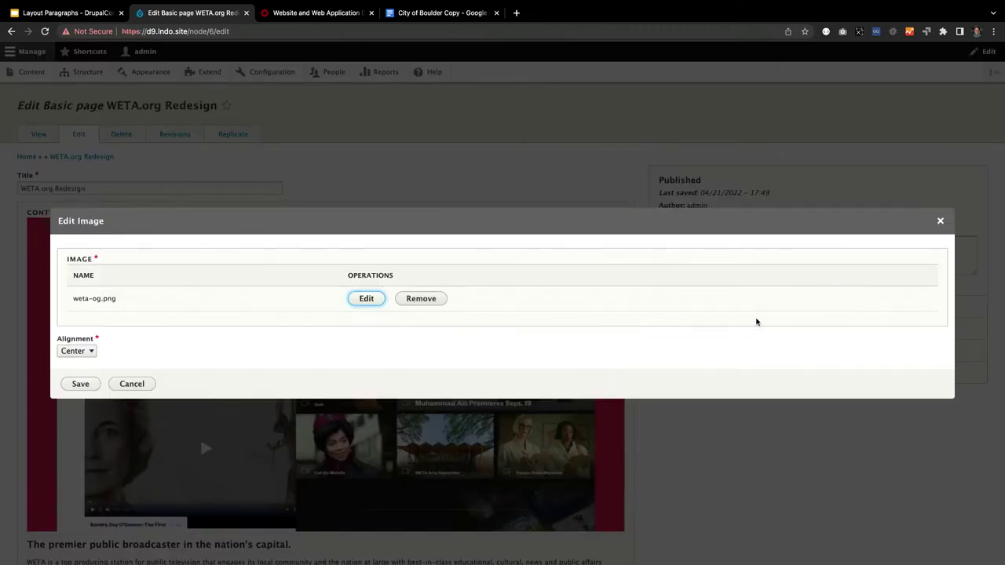
click(939, 220)
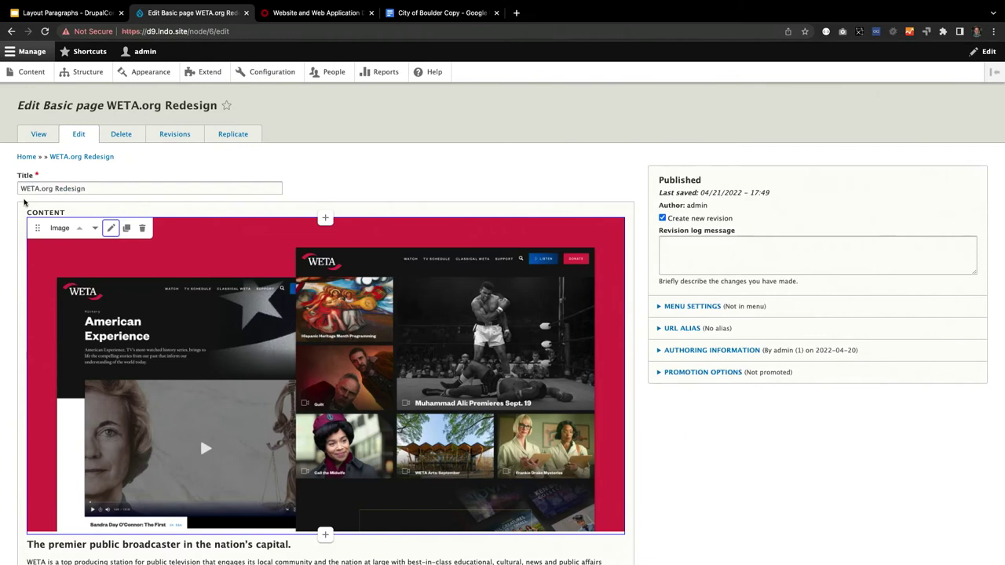
Duplicate the top image component and delete the copy.
click(126, 228)
scroll(253, 406, down, 1)
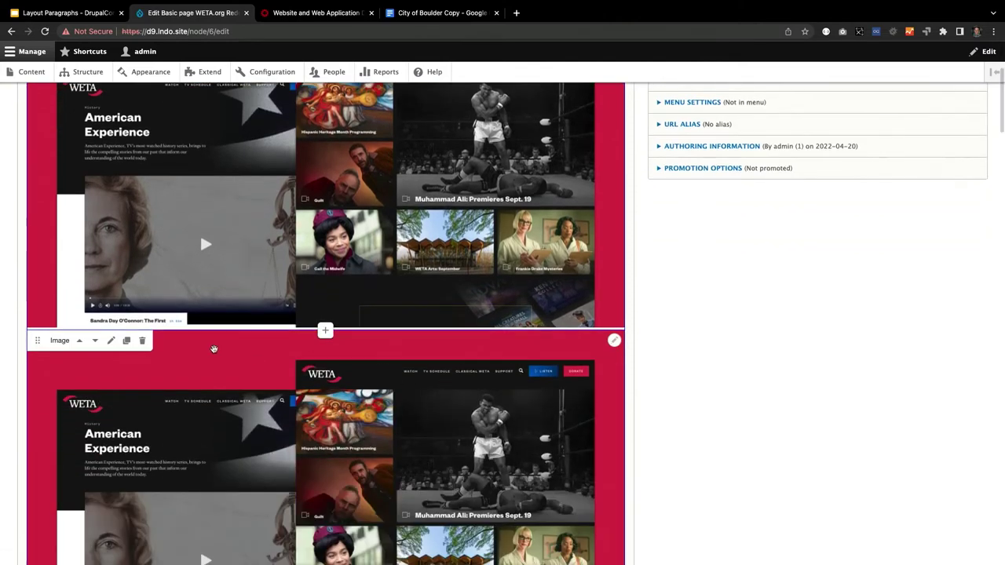
click(142, 340)
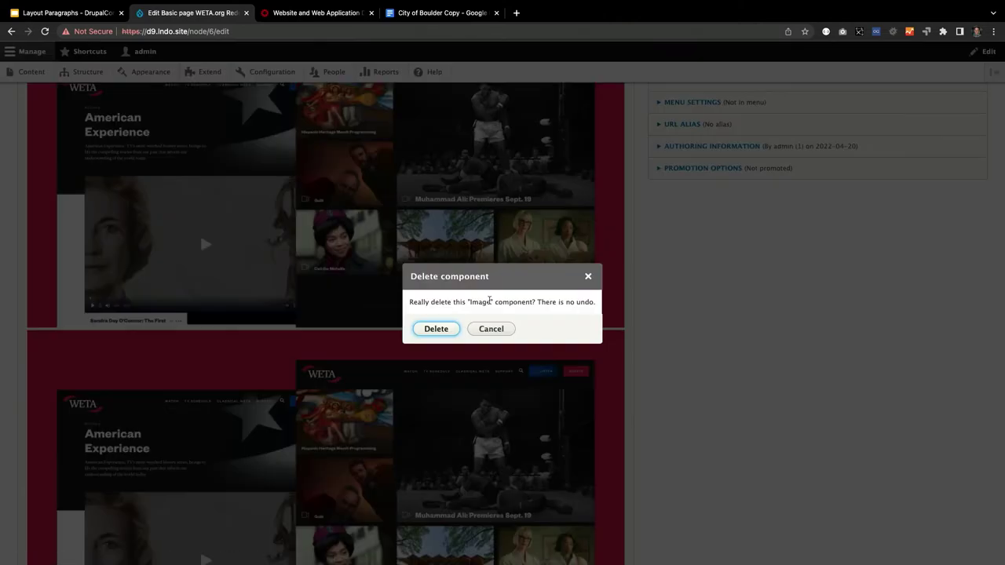
click(446, 328)
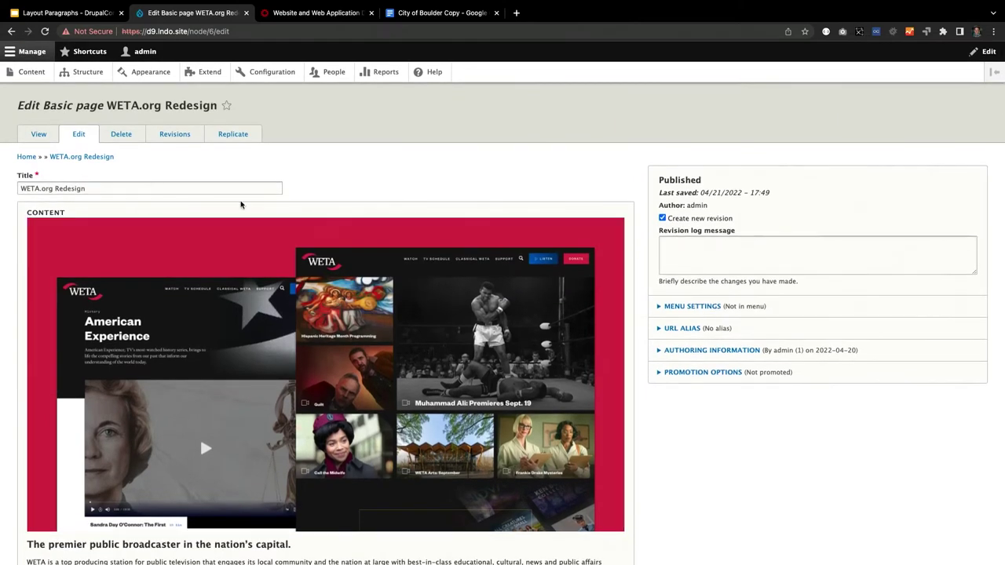
Insert a section with the Three column 33/34/33 layout above the top image component.
scroll(301, 258, down, 3)
scroll(302, 258, down, 3)
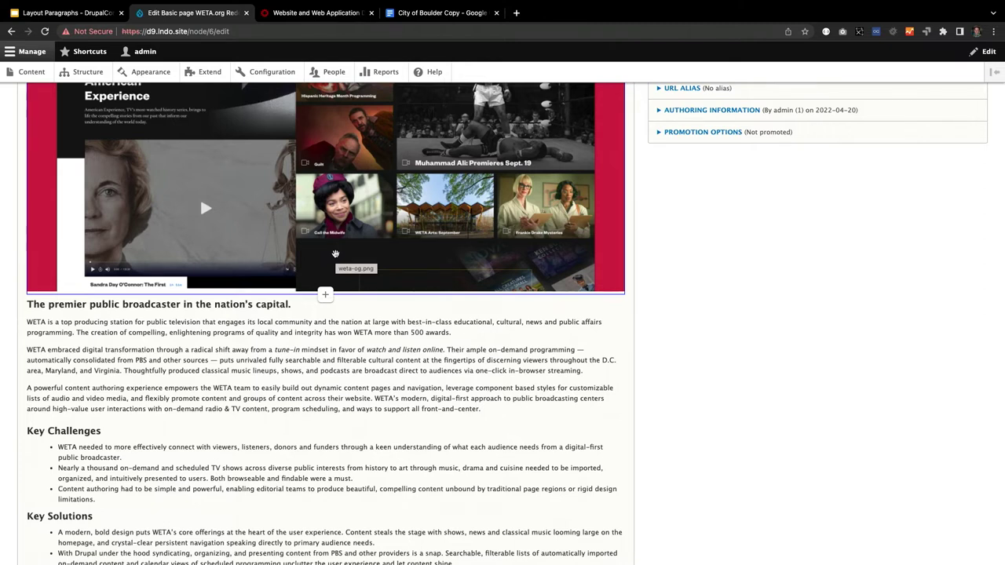
scroll(336, 254, up, 5)
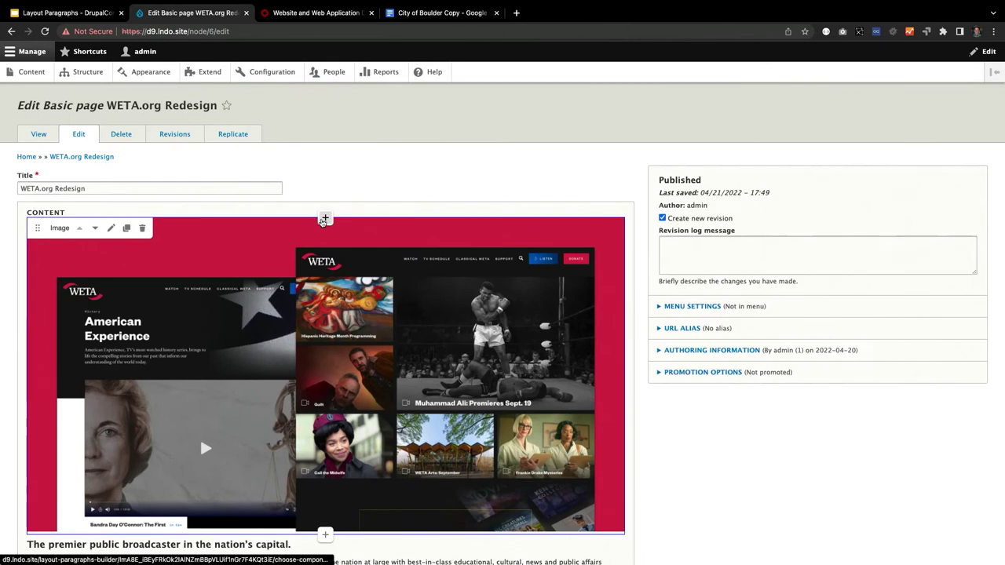
click(324, 219)
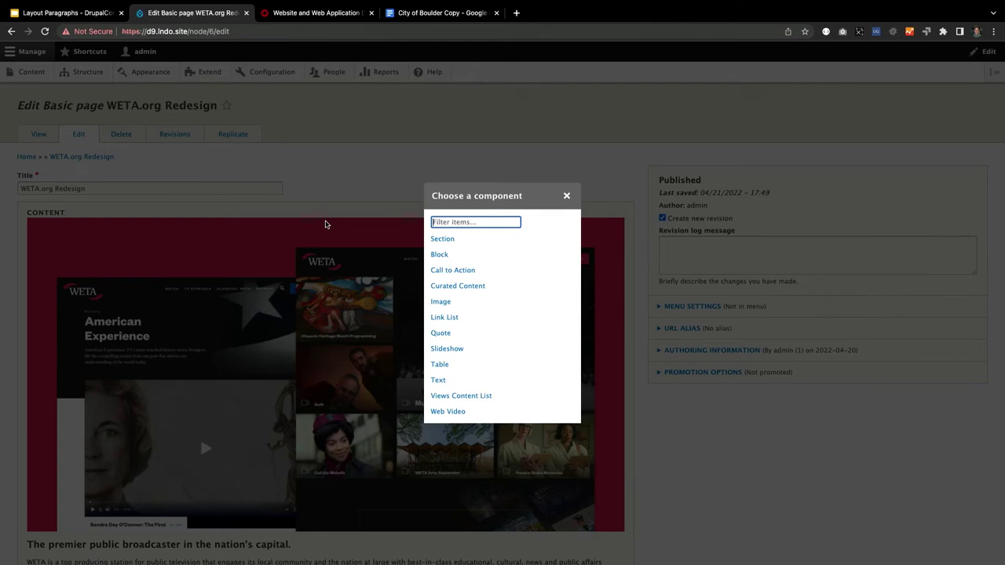
click(440, 246)
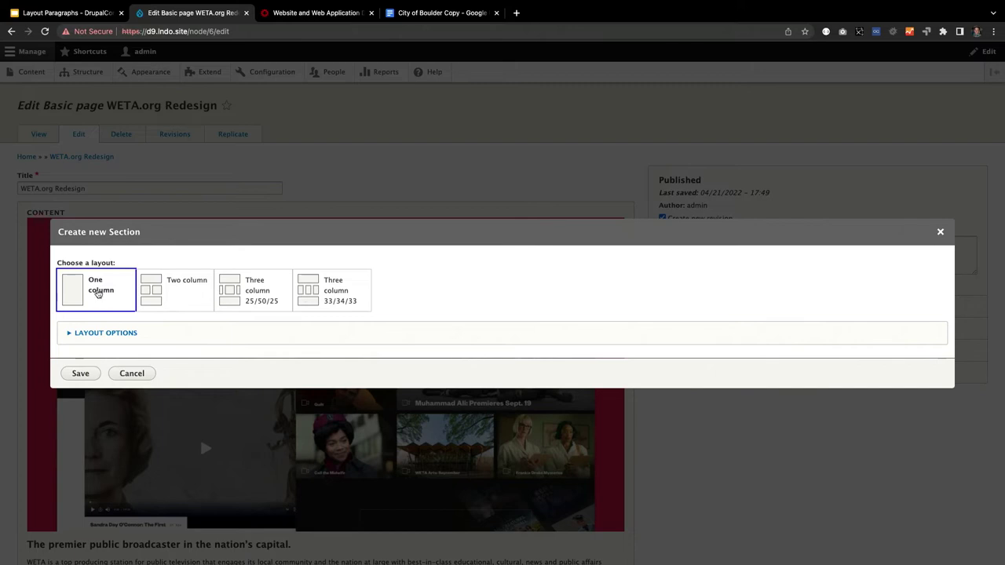
click(303, 297)
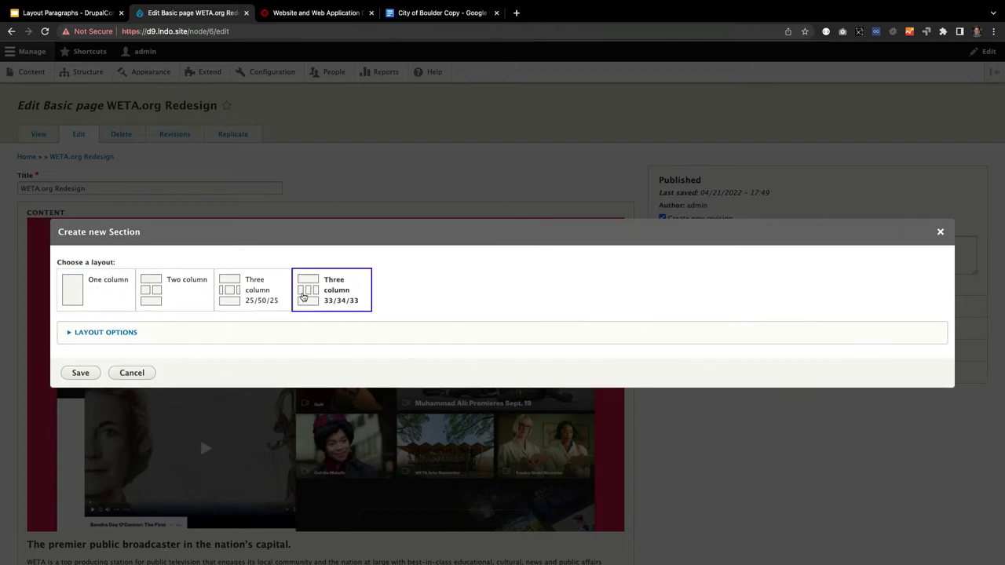
click(81, 374)
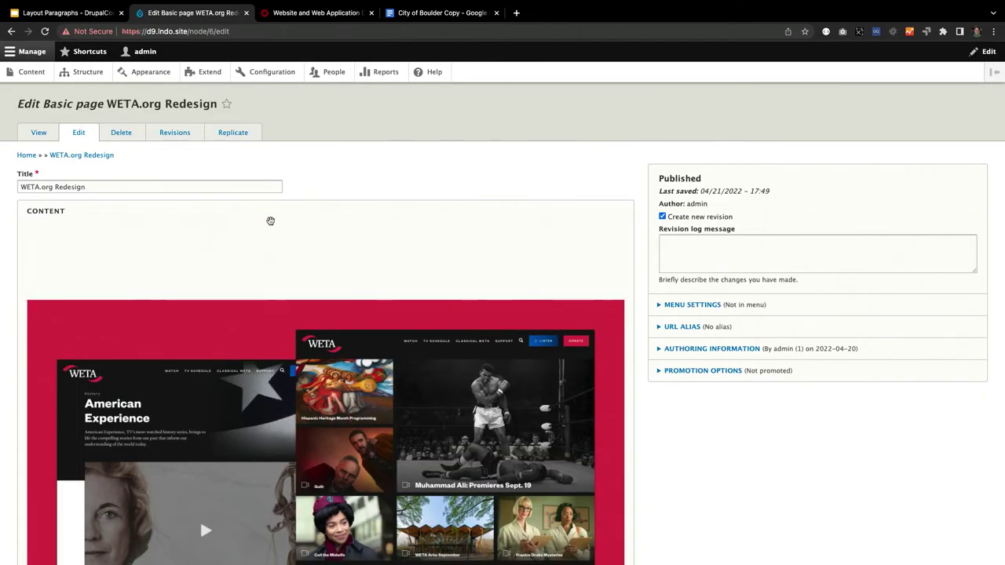
Move the image into the section's top region and the intro, Key Challenges and Key Solutions texts into its three columns, in that order.
mouse_move(38, 312)
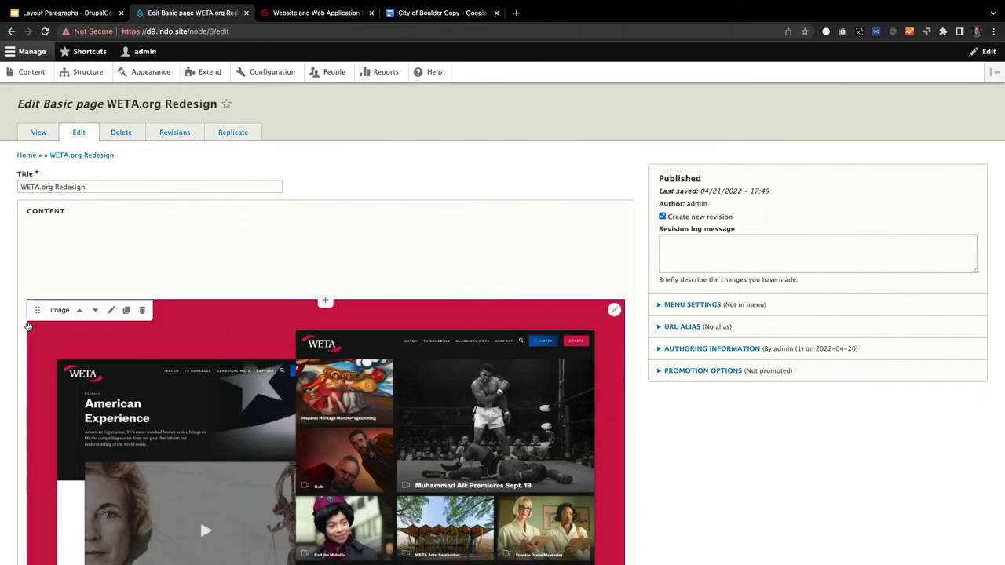
drag(38, 311, 122, 235)
scroll(122, 235, down, 5)
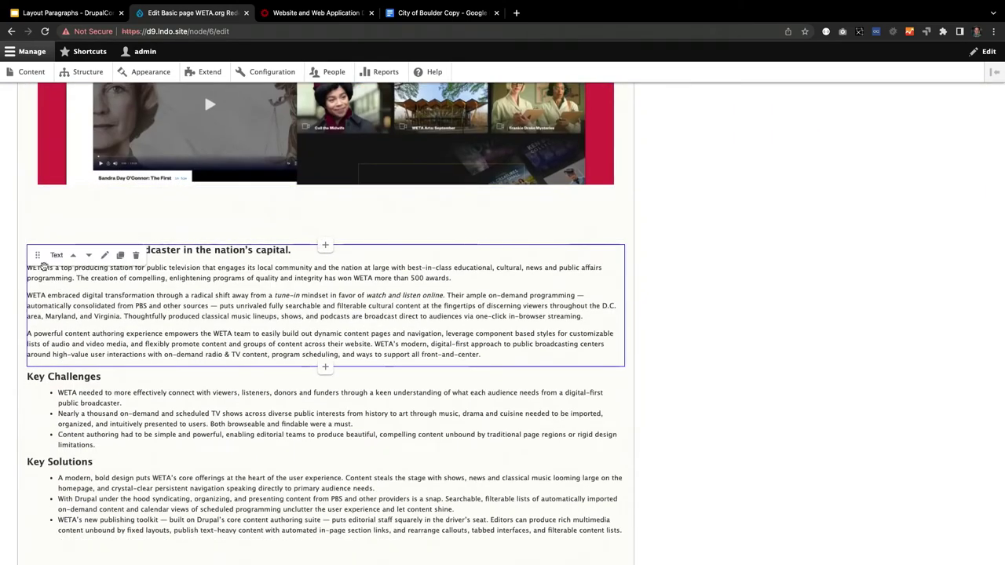
drag(37, 255, 63, 200)
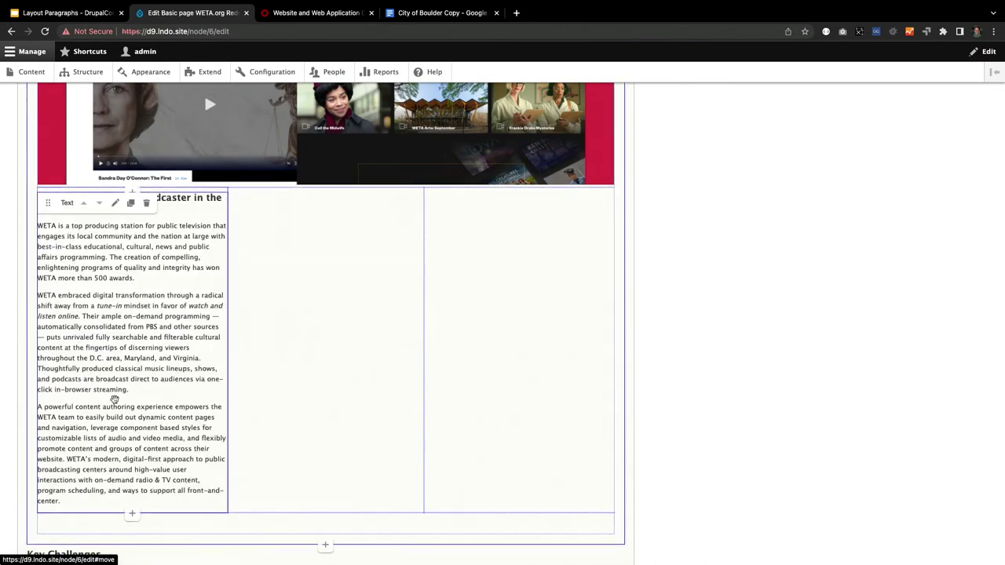
scroll(37, 342, down, 5)
mouse_move(38, 343)
drag(38, 343, 265, 235)
drag(38, 339, 448, 162)
scroll(584, 285, up, 5)
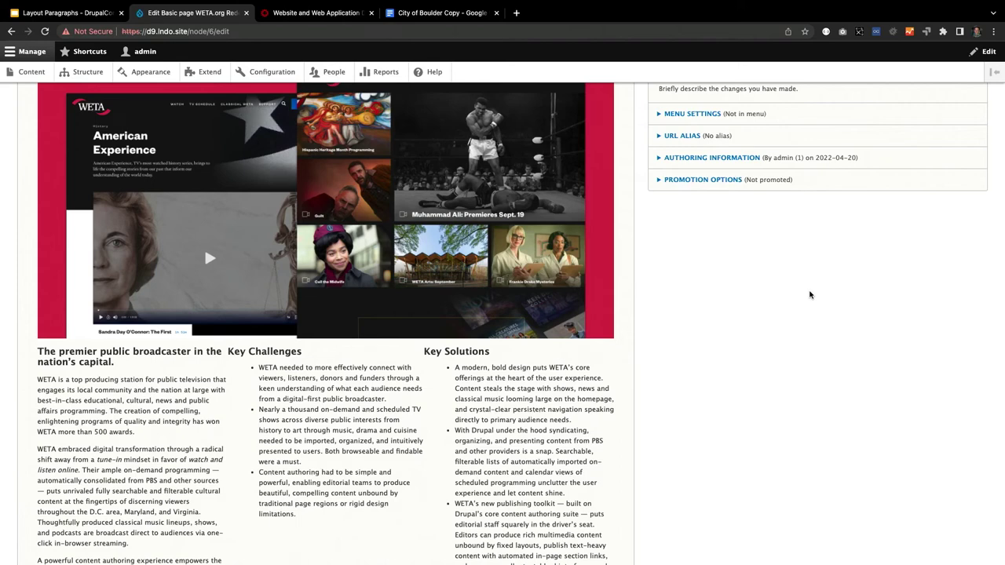
Duplicate the filled three-column section with all its components and delete the copy.
scroll(811, 294, up, 2)
scroll(789, 276, down, 6)
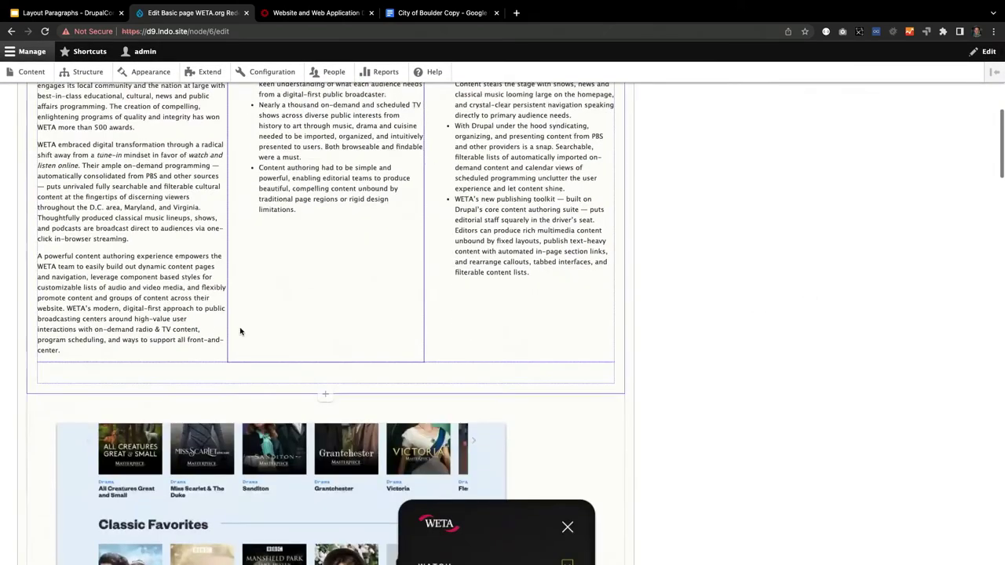
scroll(251, 338, down, 4)
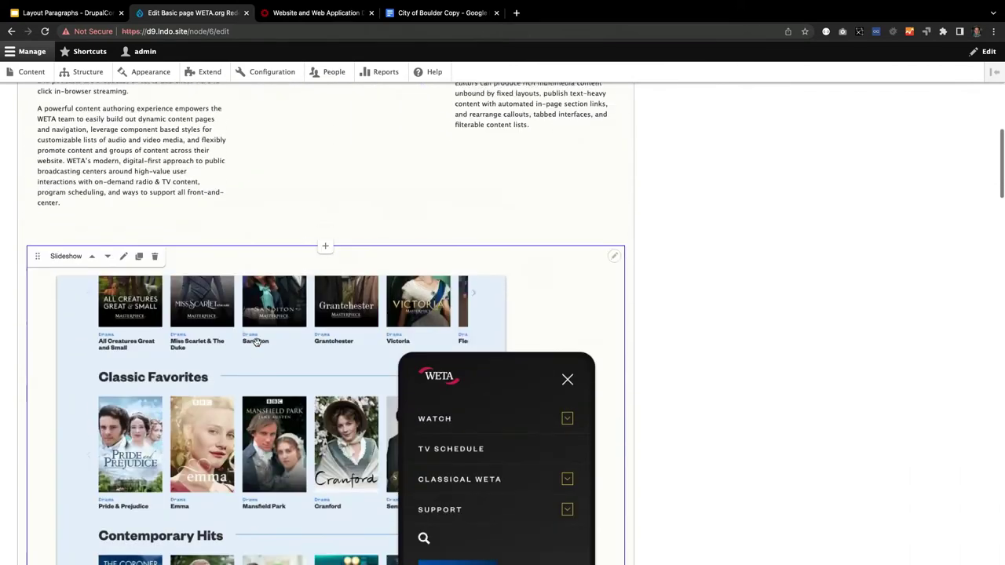
scroll(255, 341, up, 10)
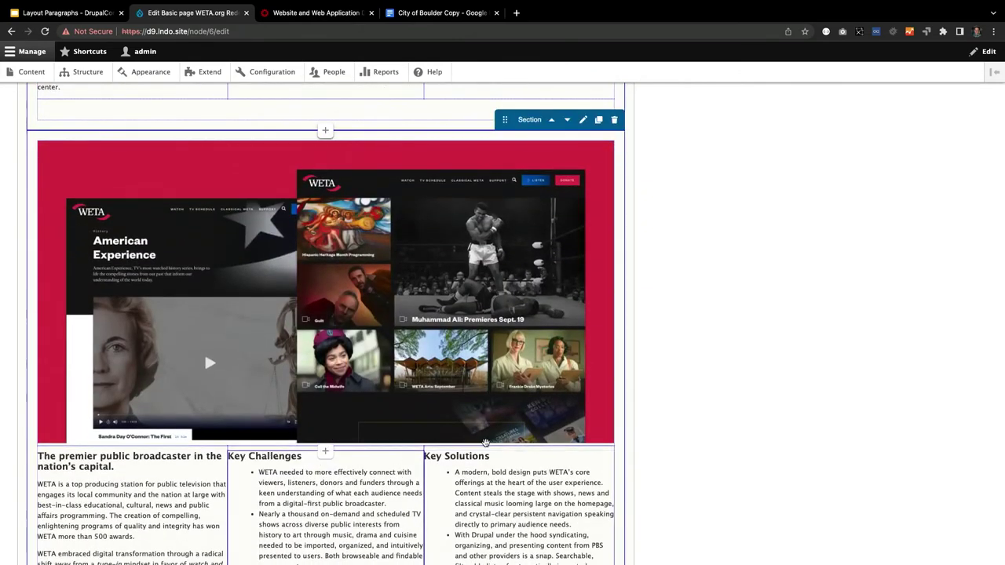
click(614, 120)
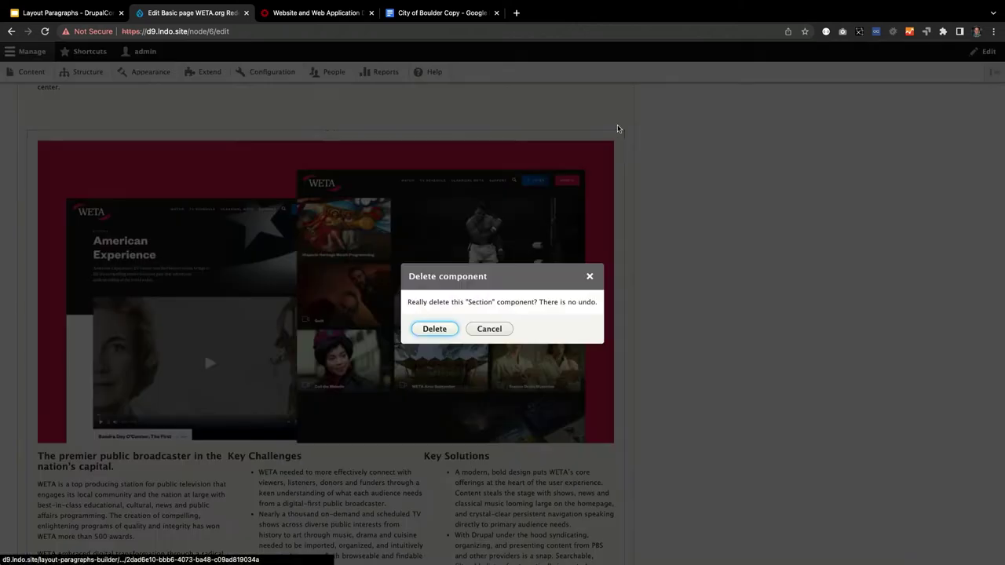
click(437, 329)
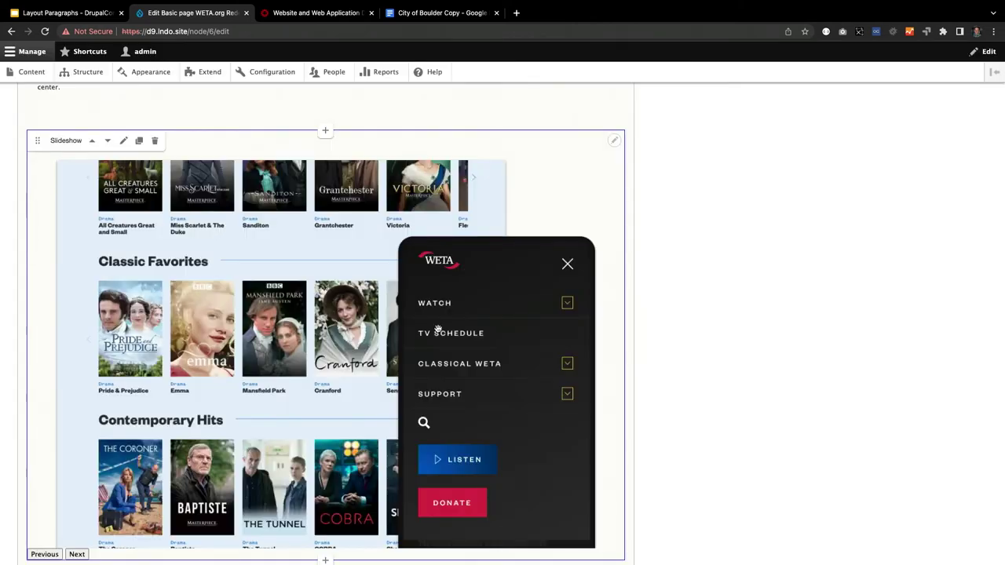
scroll(859, 174, up, 15)
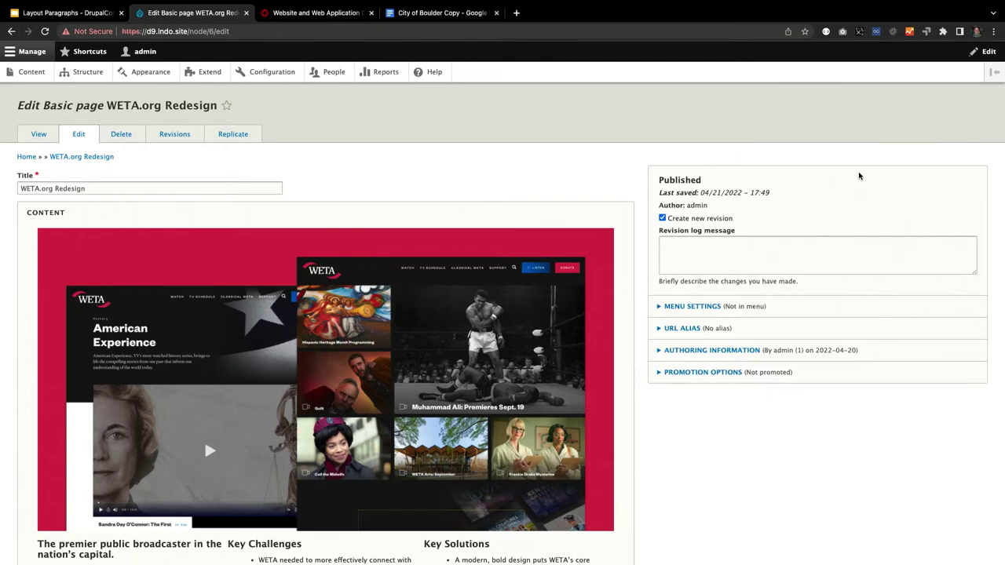
Leave the page without saving its changes and open the Section paragraph type for editing.
mouse_move(534, 239)
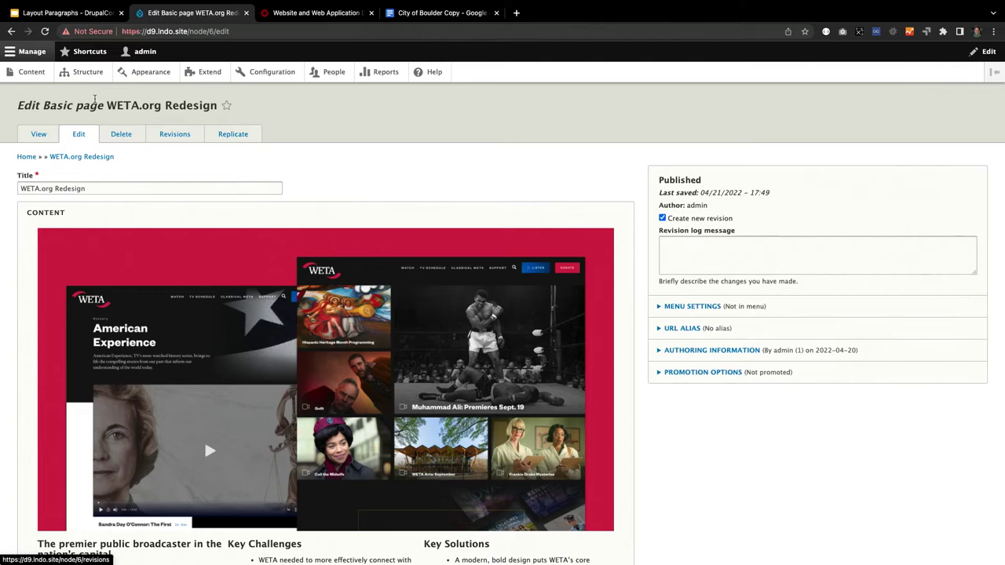
click(82, 76)
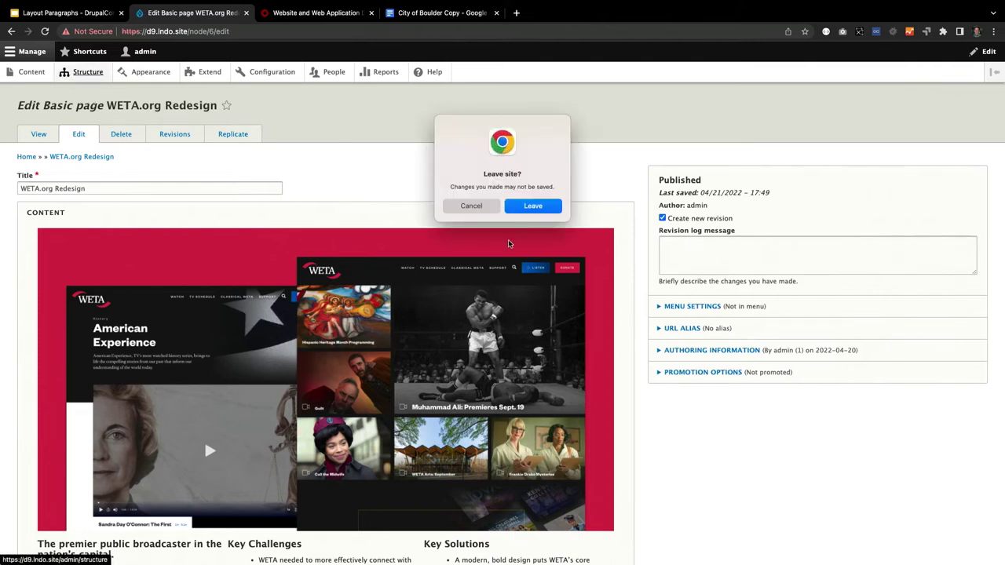
click(534, 207)
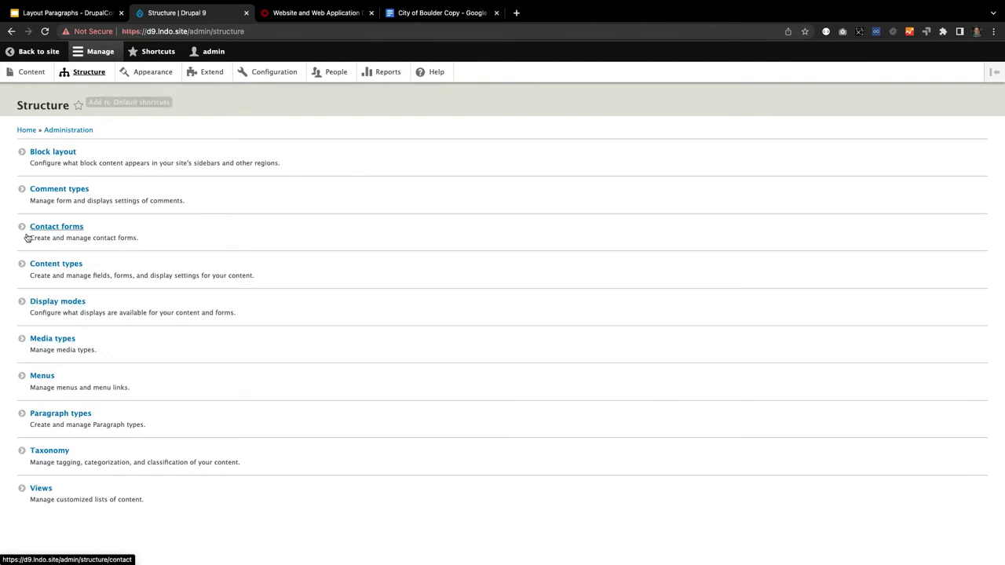
click(50, 418)
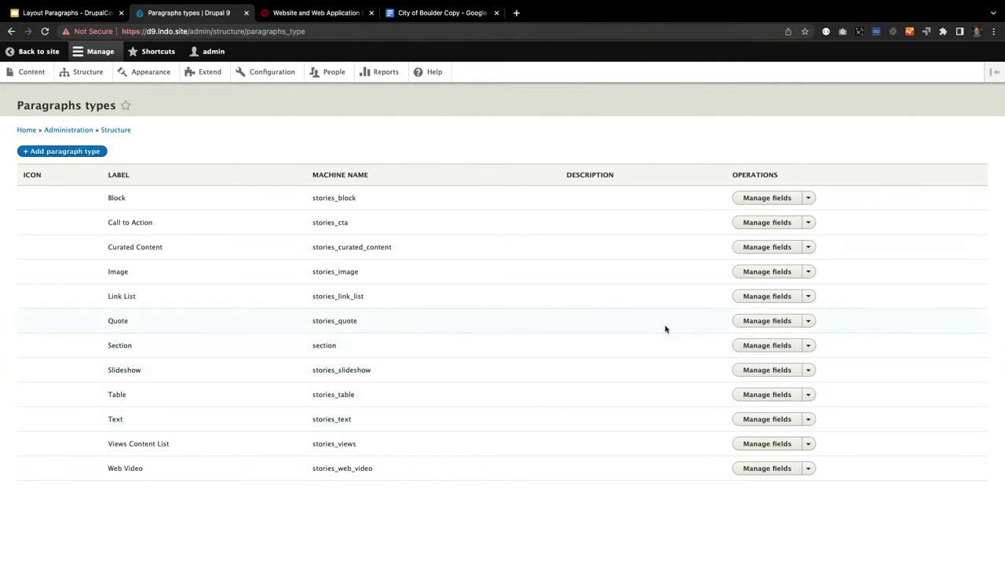
click(807, 346)
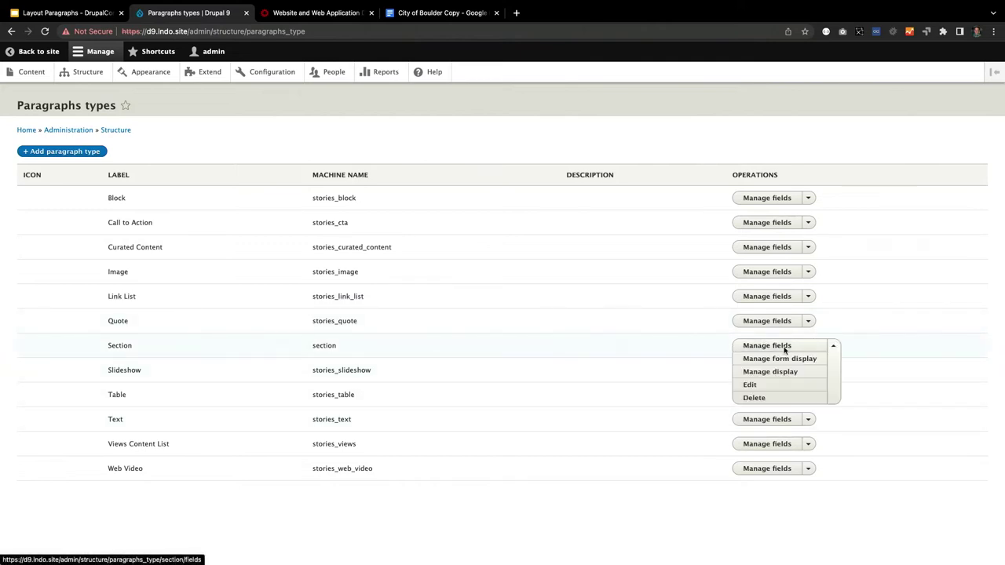
click(750, 385)
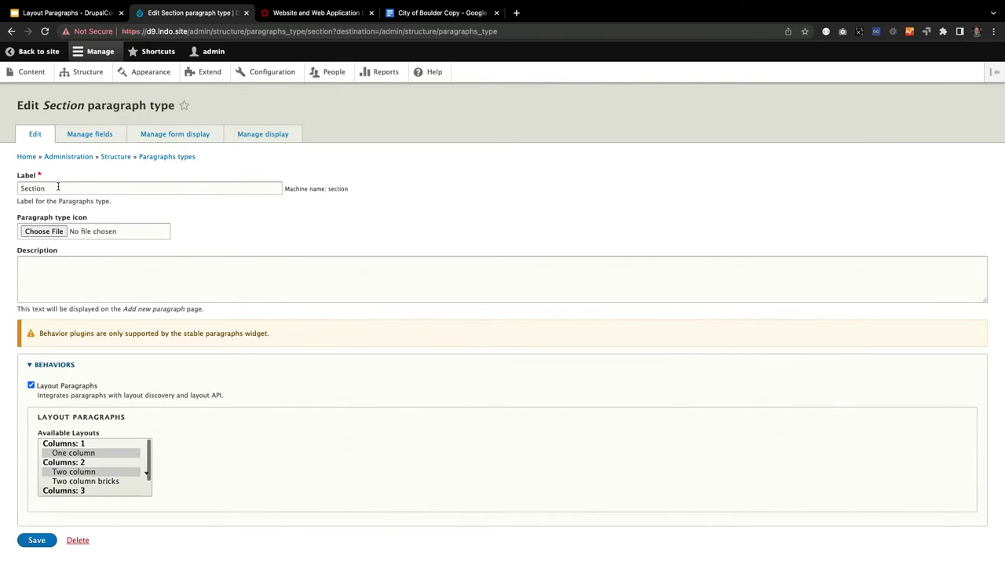
Turn the Section type's Layout Paragraphs behavior off and on again and review its list of available layouts.
click(31, 386)
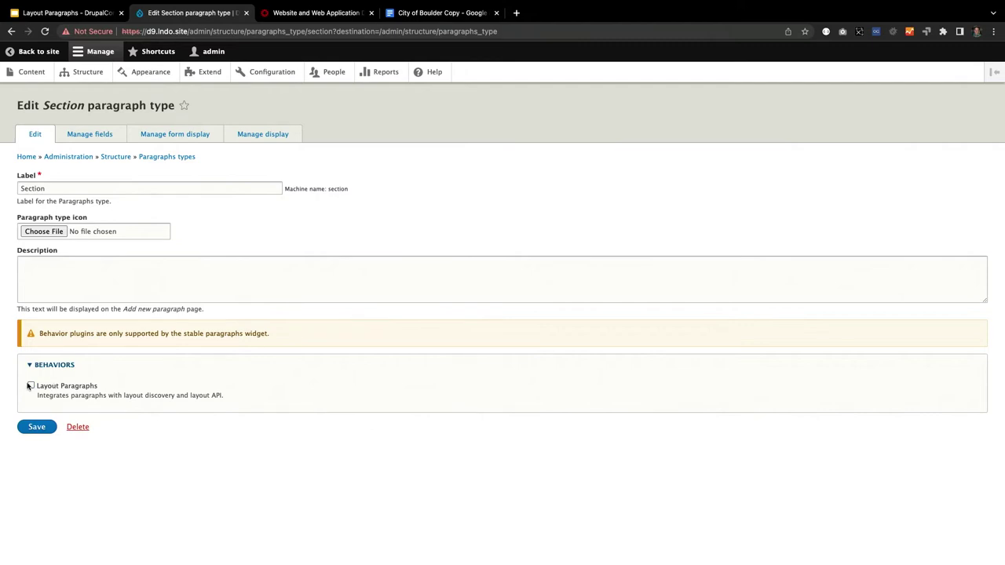
click(31, 386)
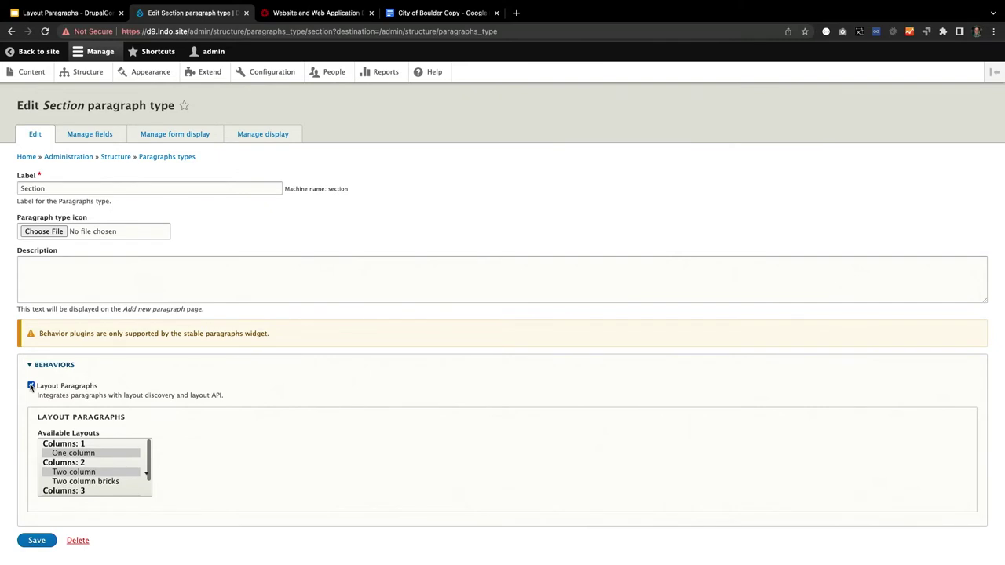
scroll(57, 479, down, 1)
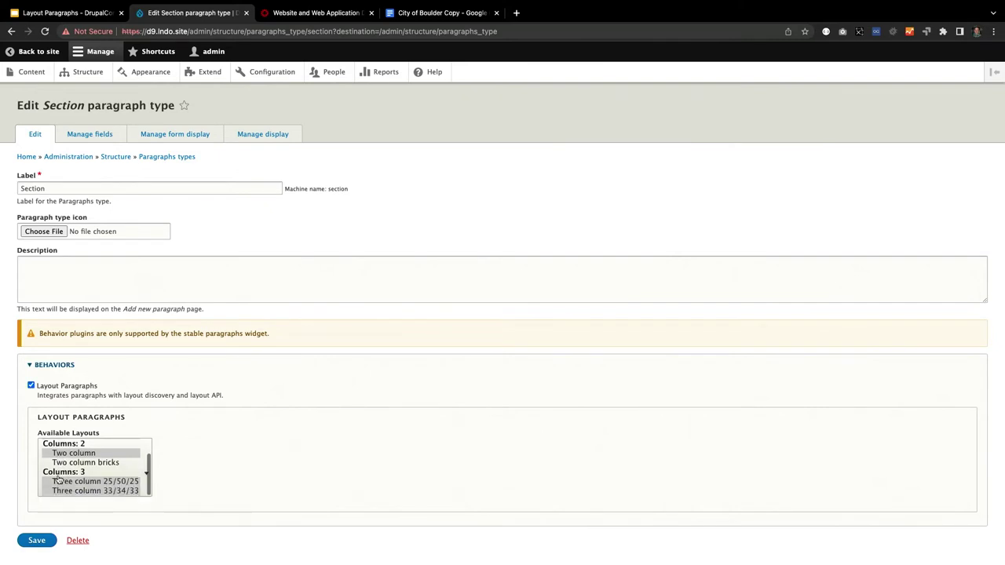
scroll(57, 480, down, 1)
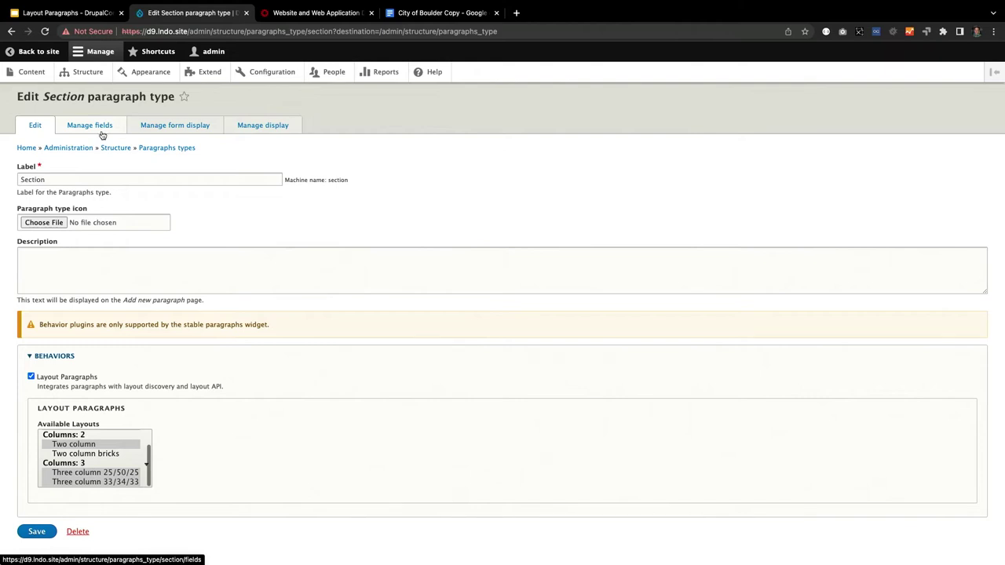
Review the Section paragraph type's fields, form display and display settings.
click(100, 128)
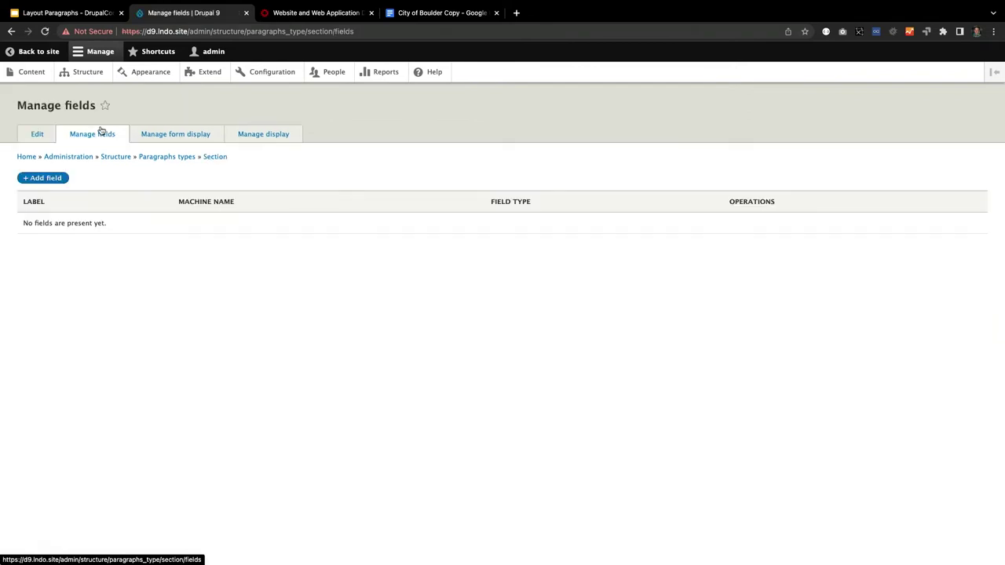
click(154, 137)
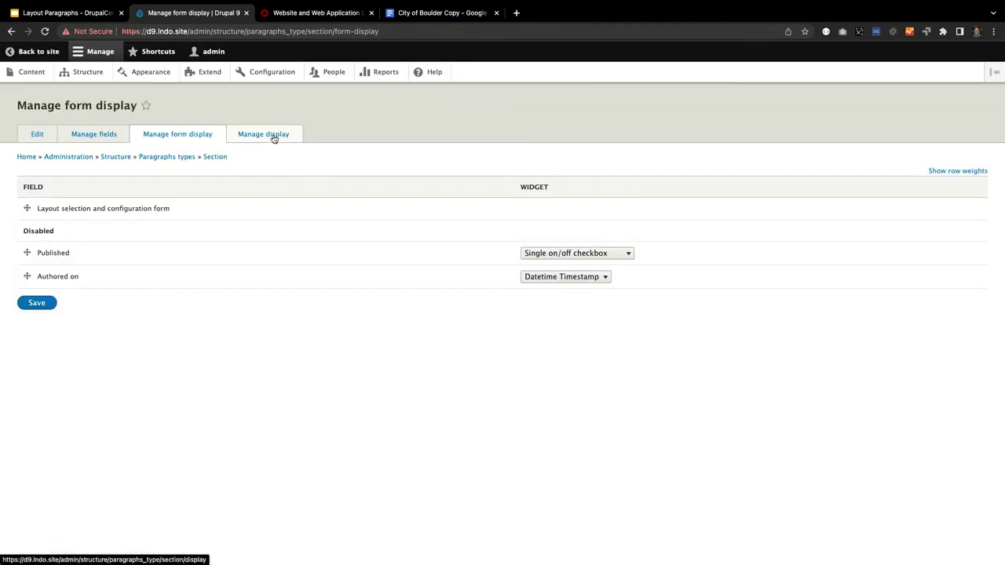
click(273, 136)
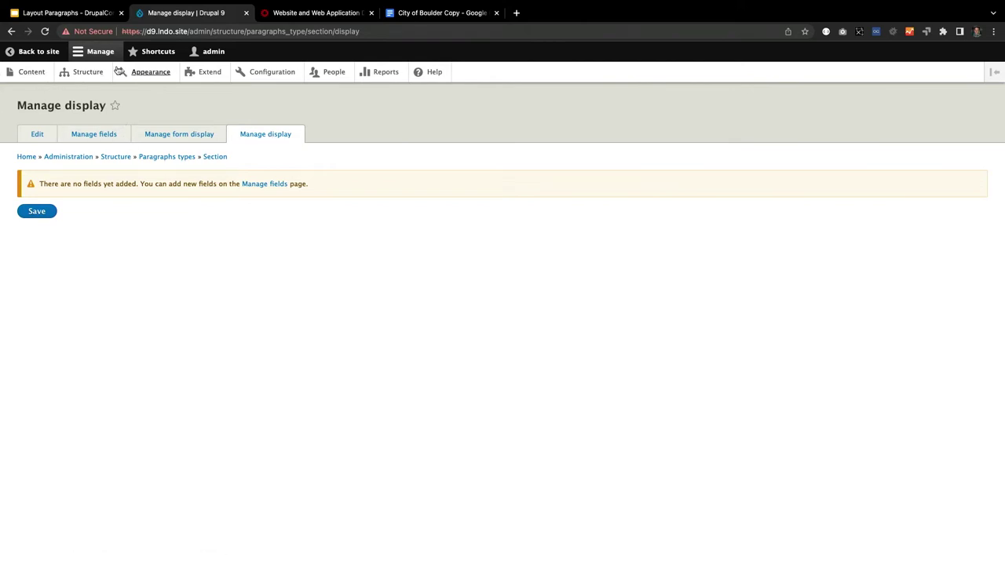
Open the Content field's Layout Paragraphs widget settings in the Basic page content type's form display and check the preview view mode choices.
click(81, 72)
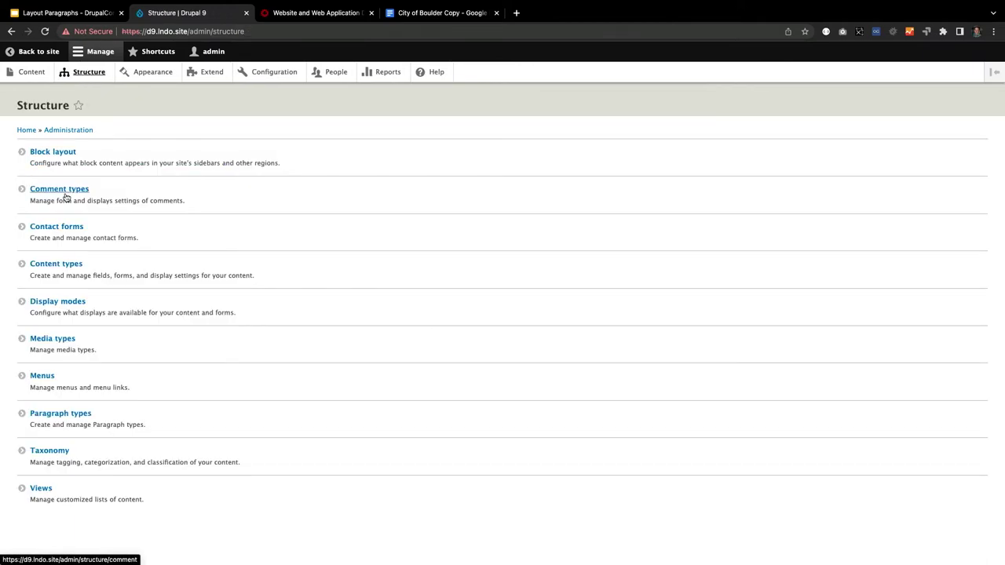
mouse_move(936, 4)
click(57, 263)
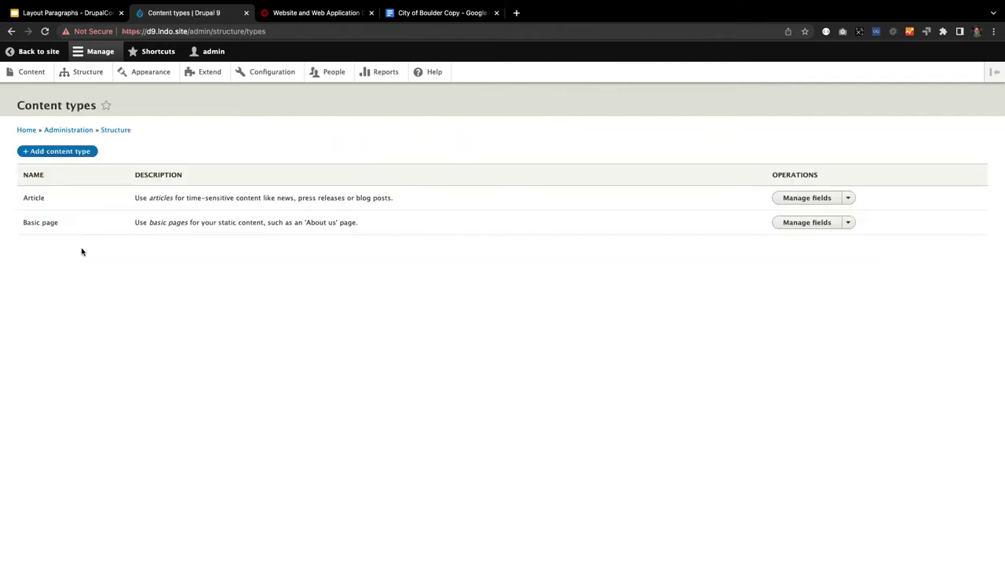
click(851, 224)
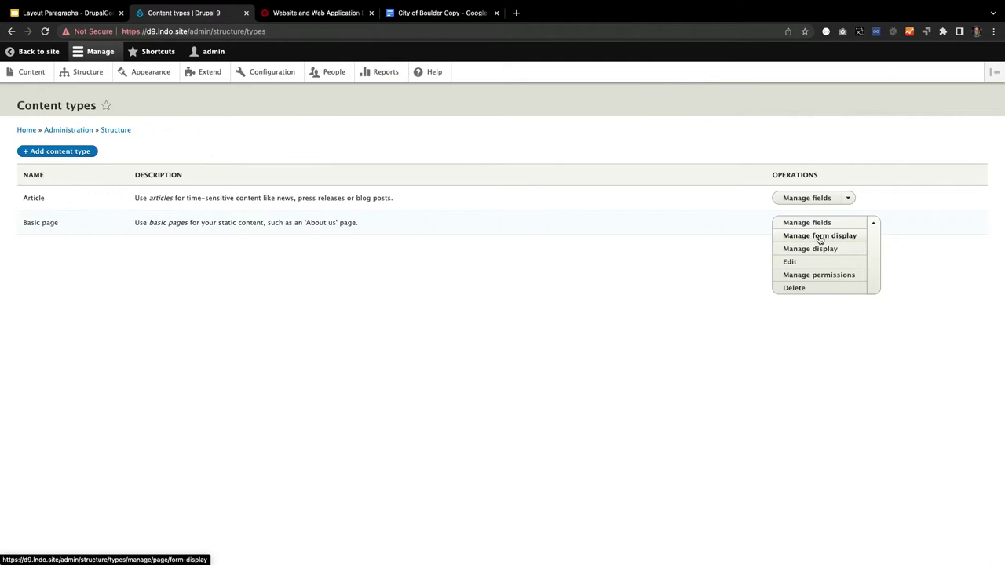
click(819, 237)
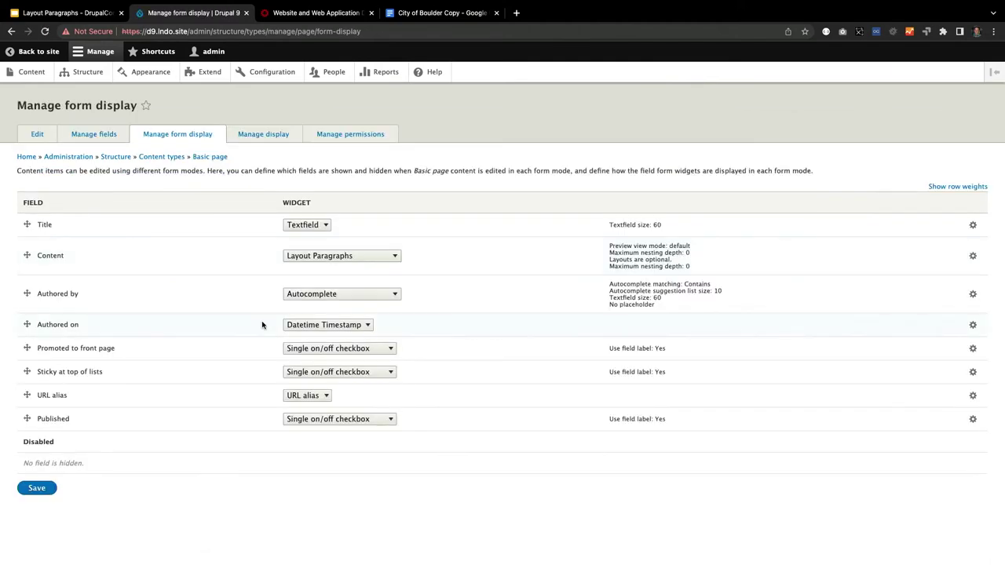
click(972, 259)
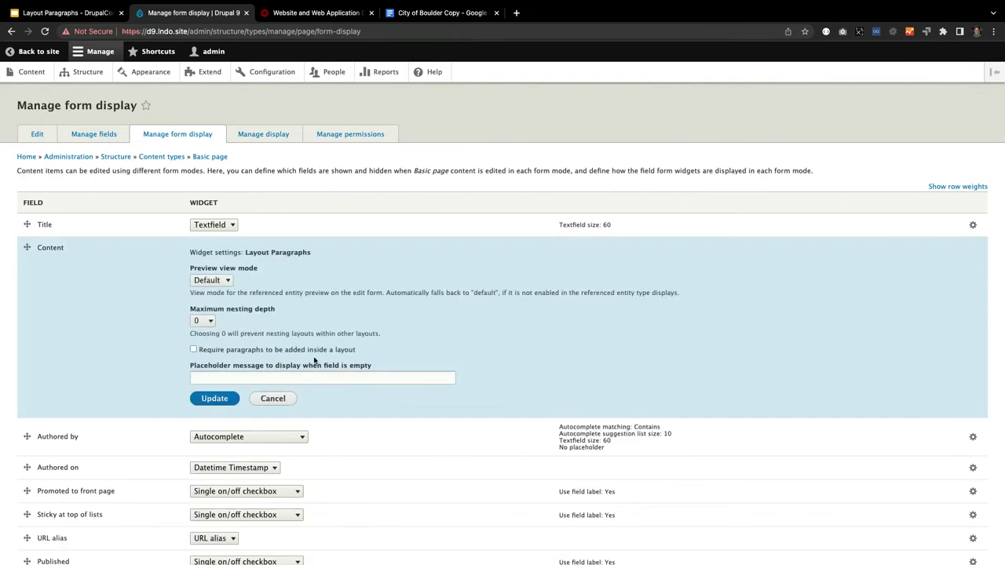
click(217, 281)
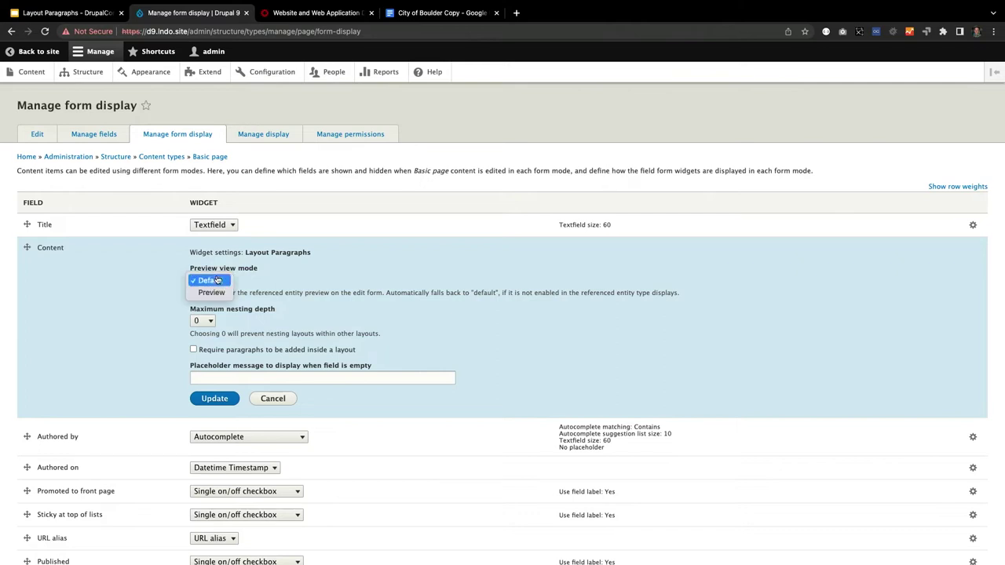
click(288, 264)
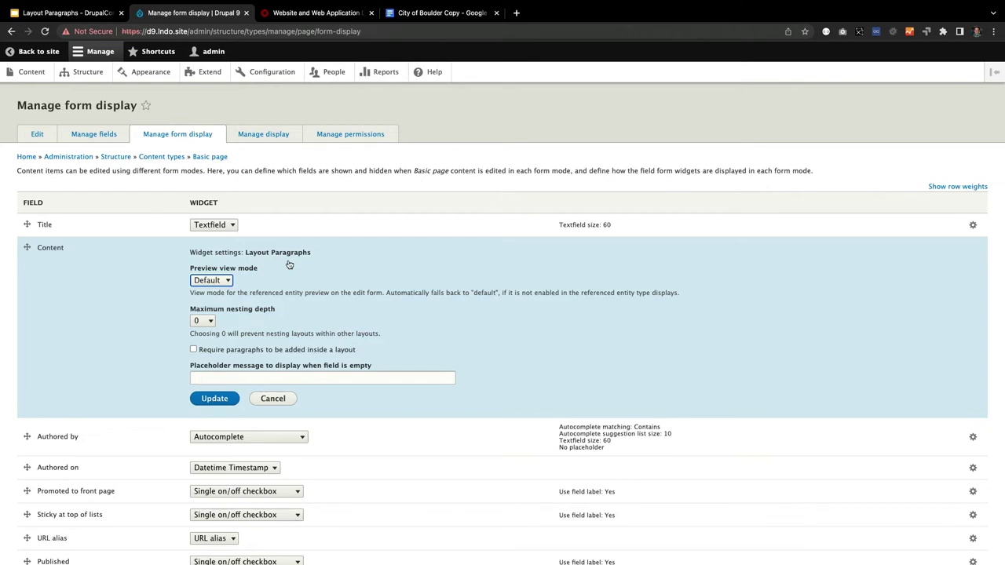
Set the maximum nesting depth to 2, require paragraphs to be added inside a layout, and save the form display.
click(201, 320)
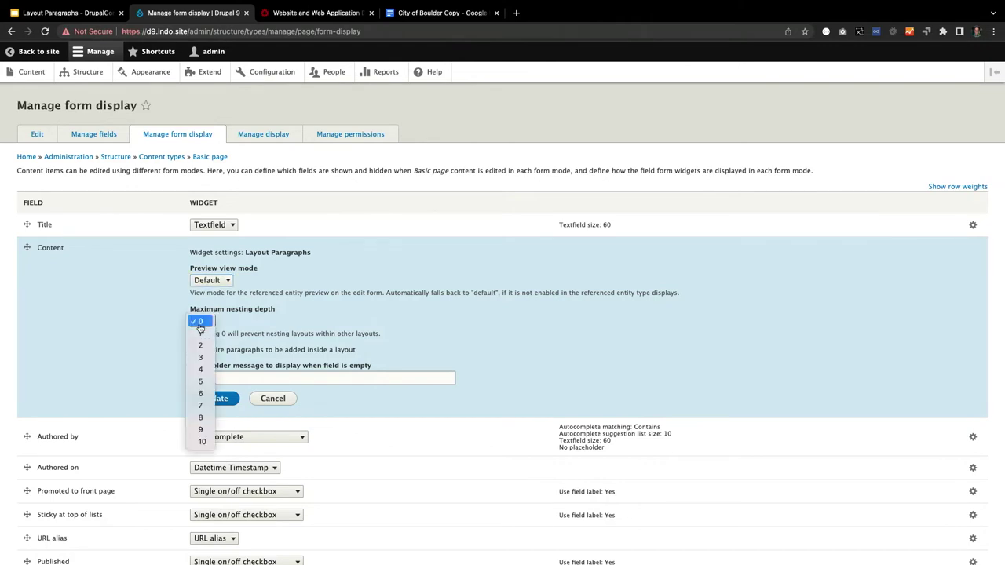
click(204, 343)
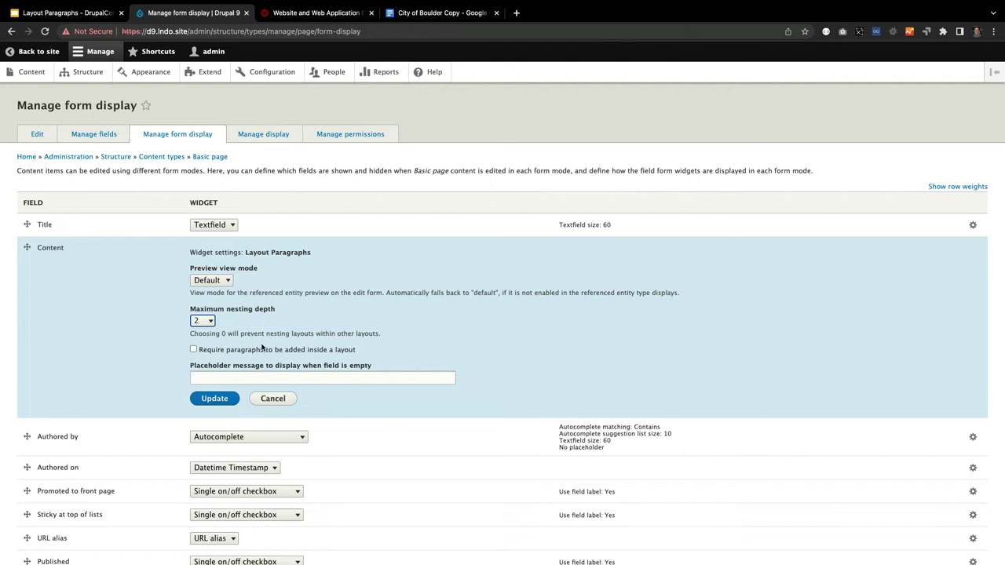
click(214, 353)
click(215, 402)
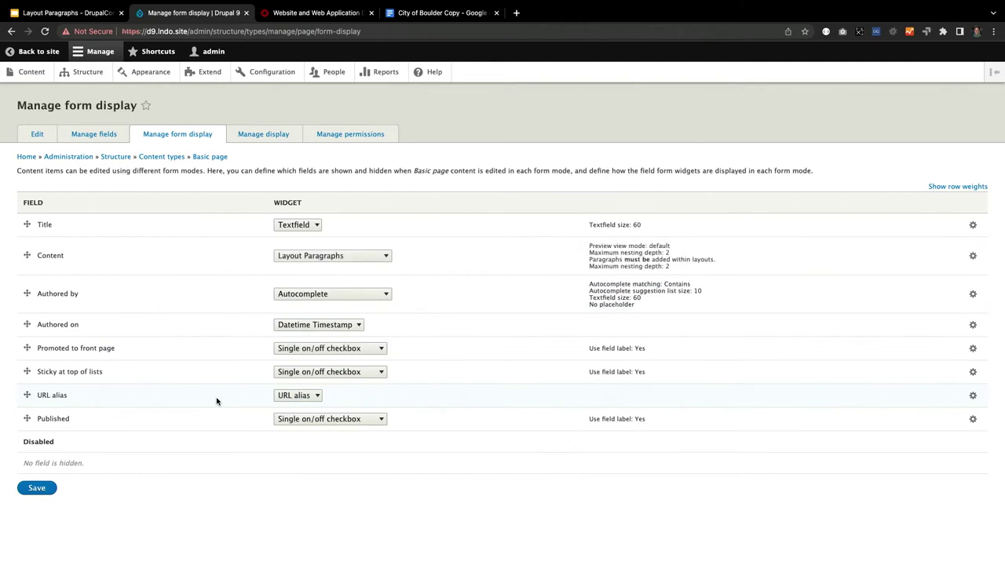
click(36, 489)
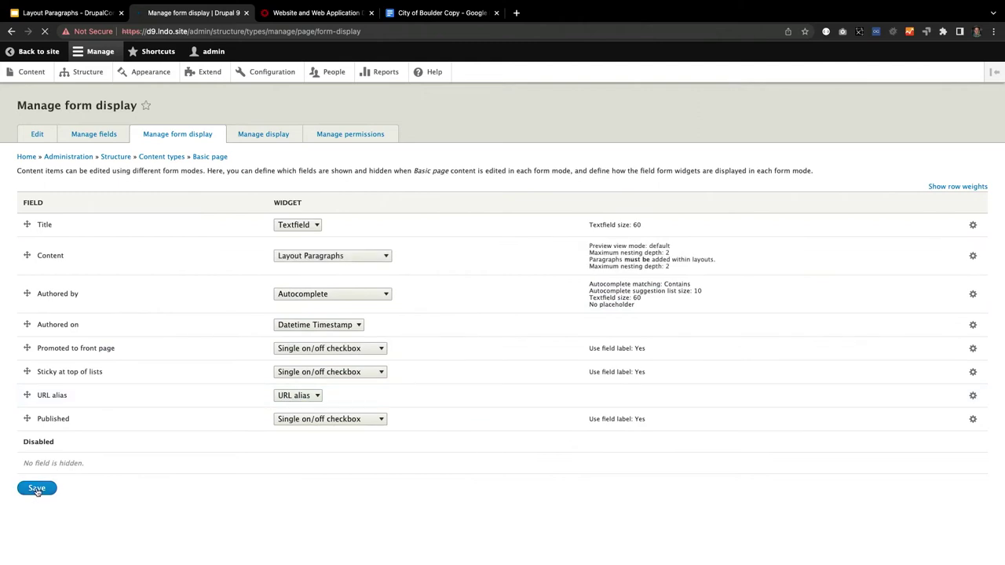
Open the Basic page "WETA.org Redesign" for editing and add a Three column 33/34/33 section above its image.
click(31, 72)
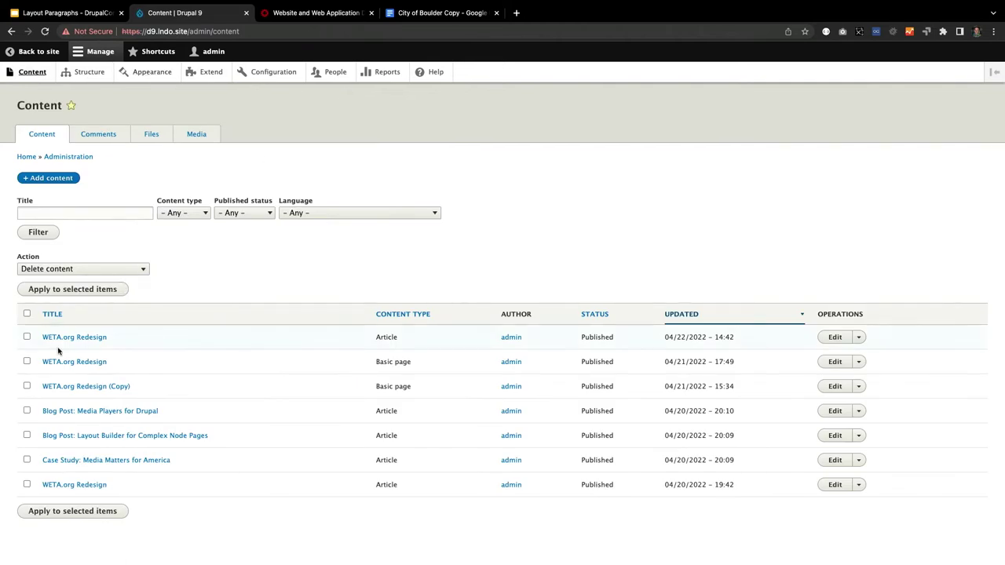
click(840, 363)
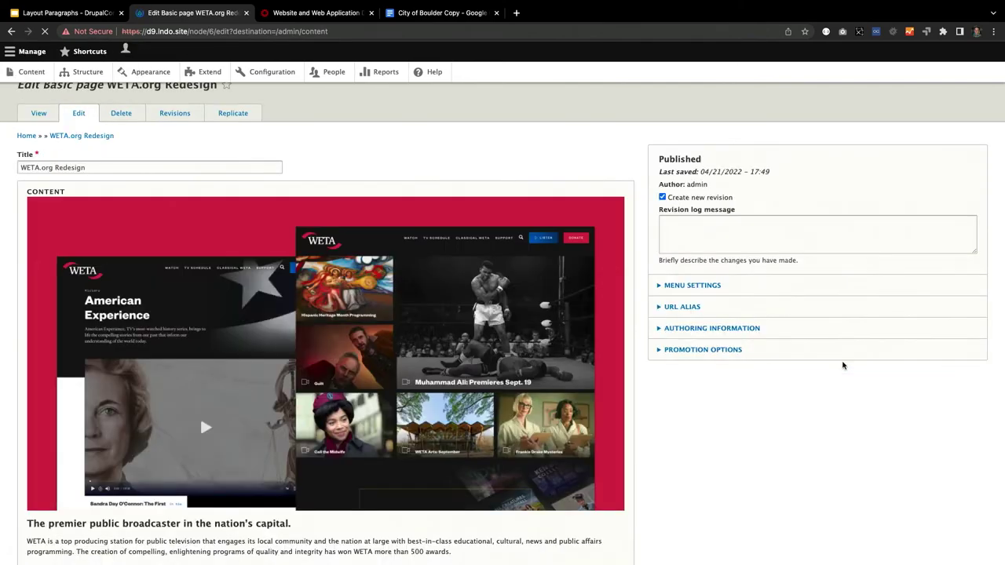
scroll(433, 382, down, 5)
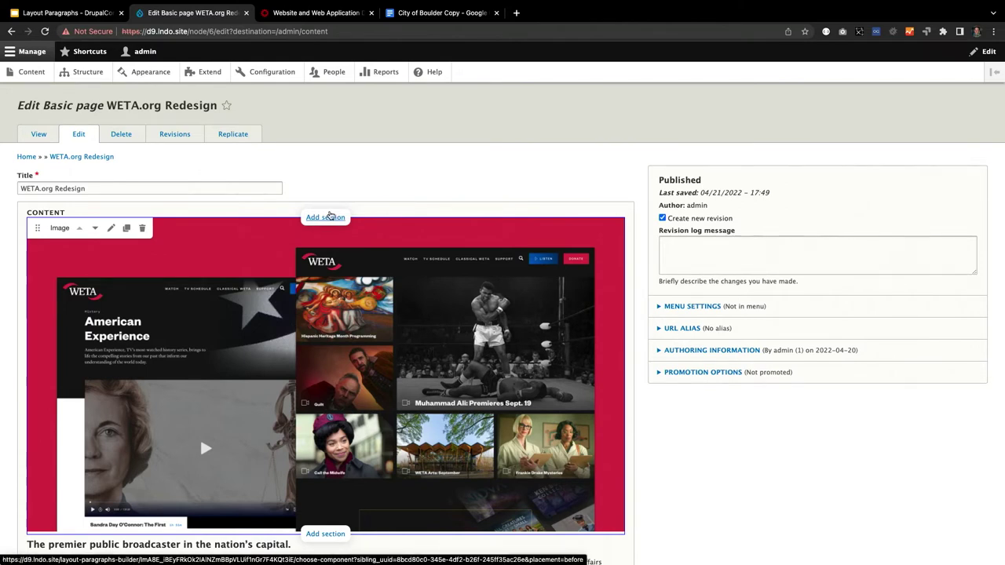
click(326, 219)
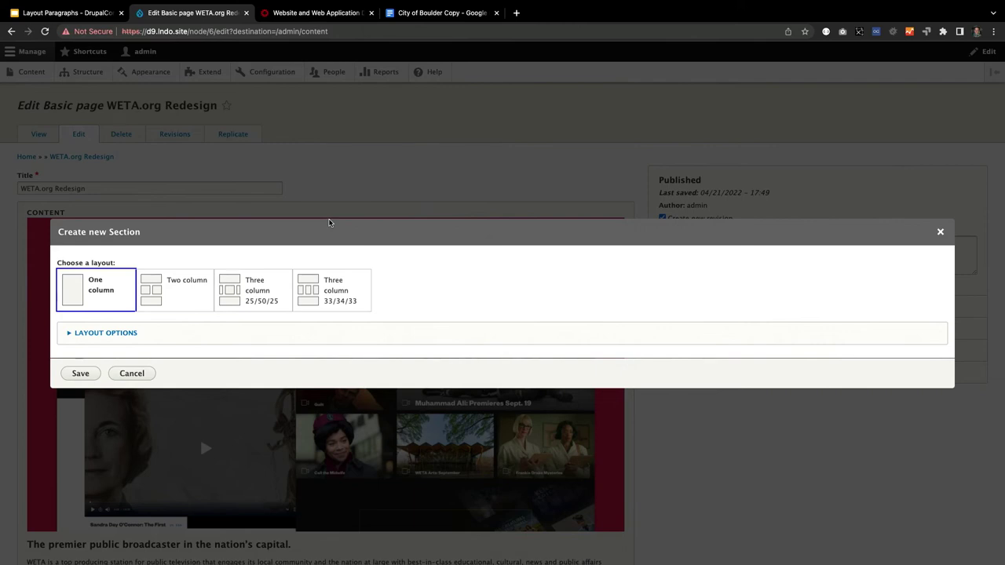
click(347, 282)
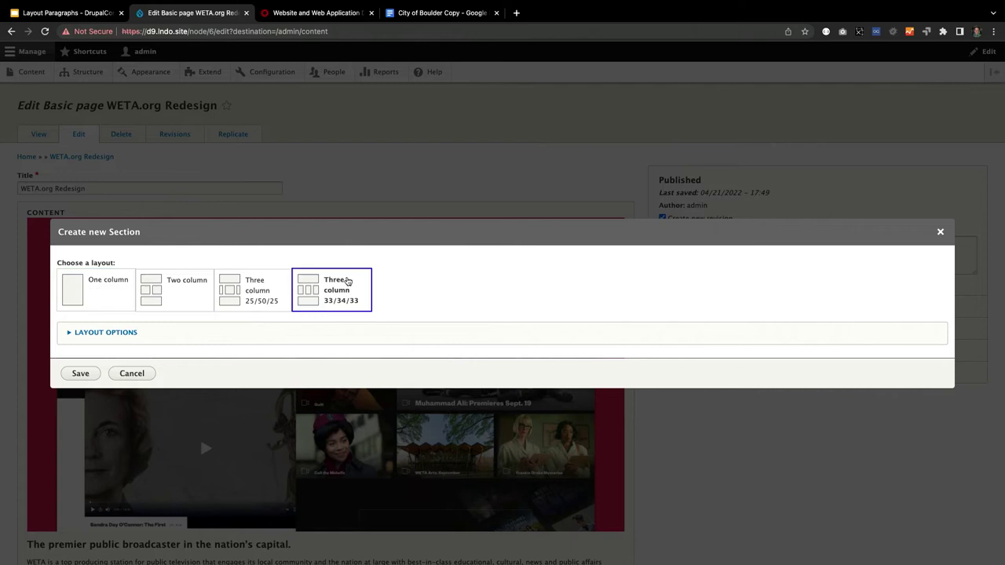
click(81, 373)
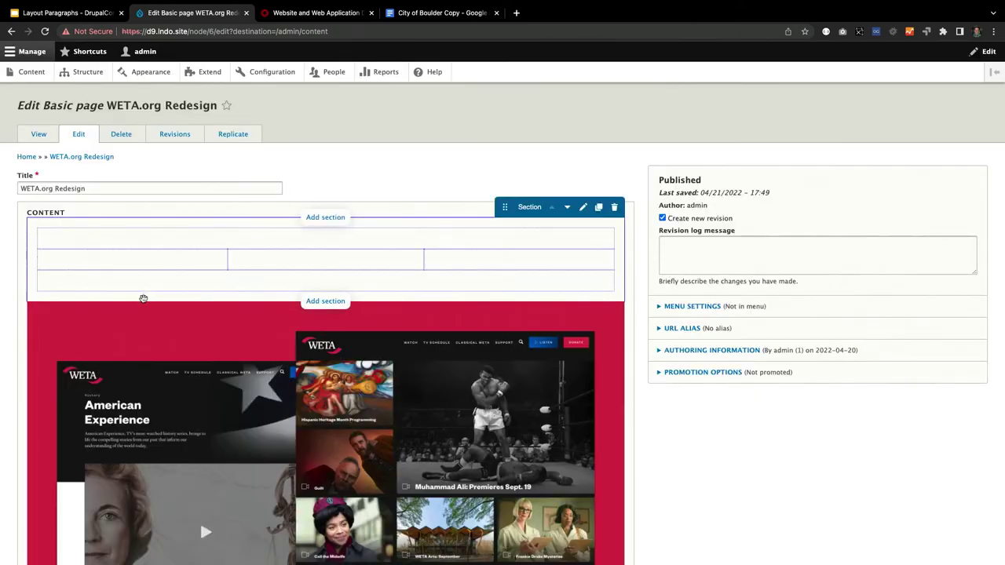
Nest a Two column section in the top region of the new three-column section.
mouse_move(327, 242)
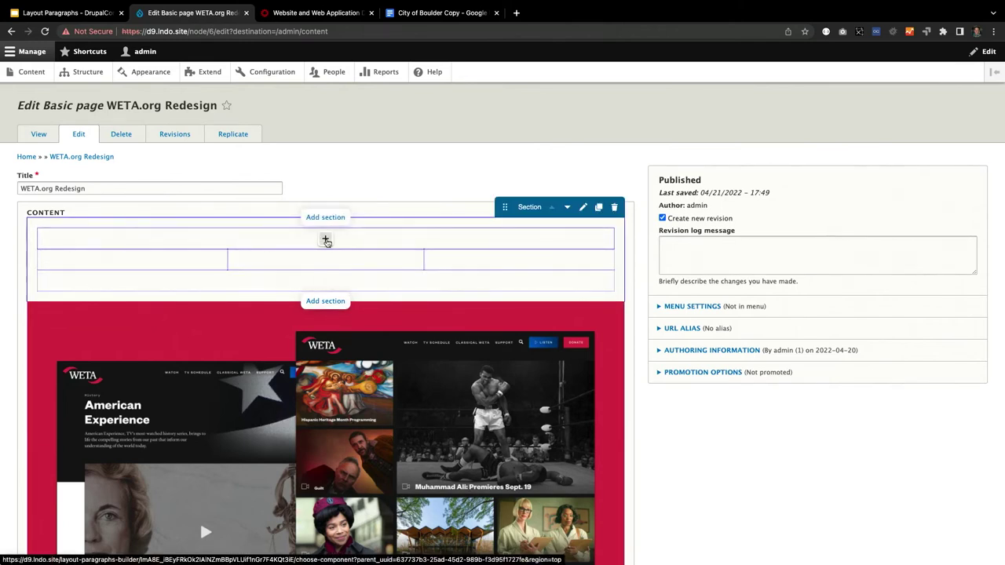
scroll(260, 380, down, 5)
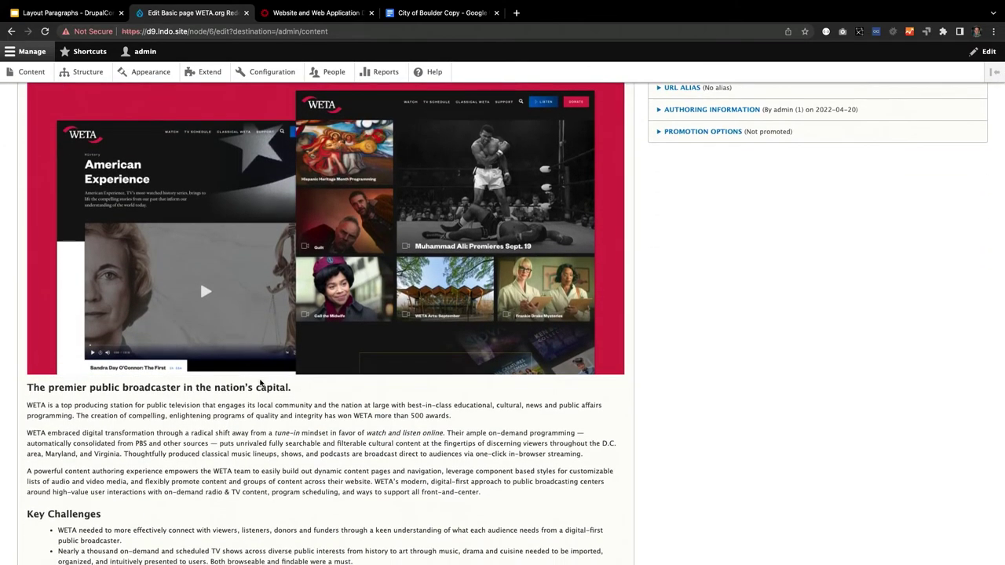
scroll(260, 382, up, 5)
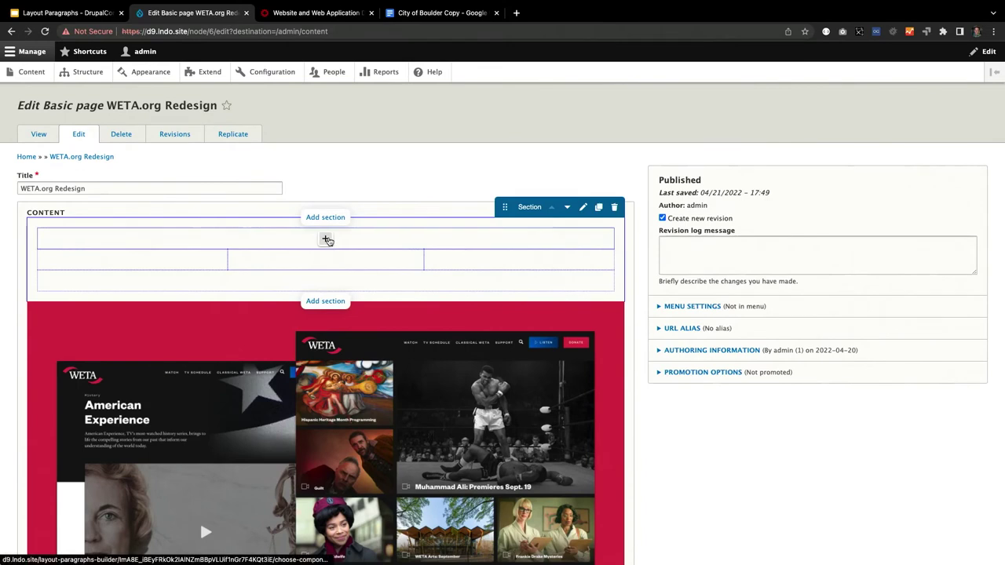
click(327, 240)
click(438, 240)
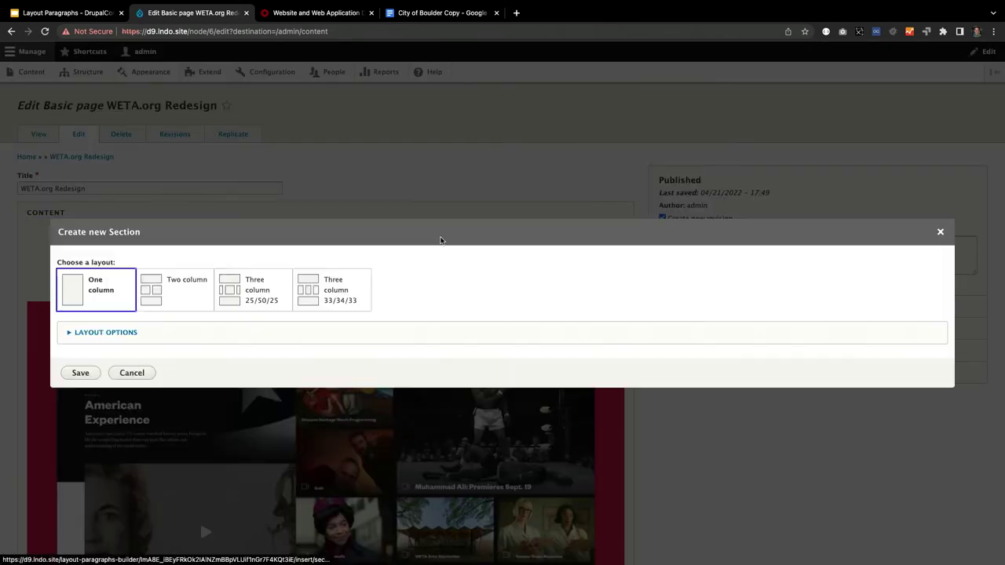
click(184, 297)
click(88, 374)
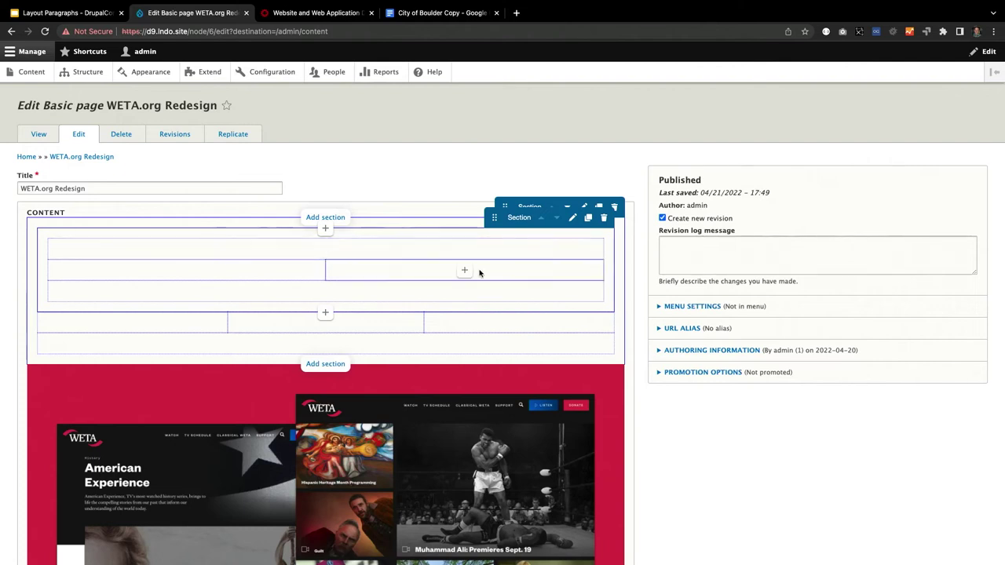
Nest a One column section in the second column of the nested two-column section.
click(465, 271)
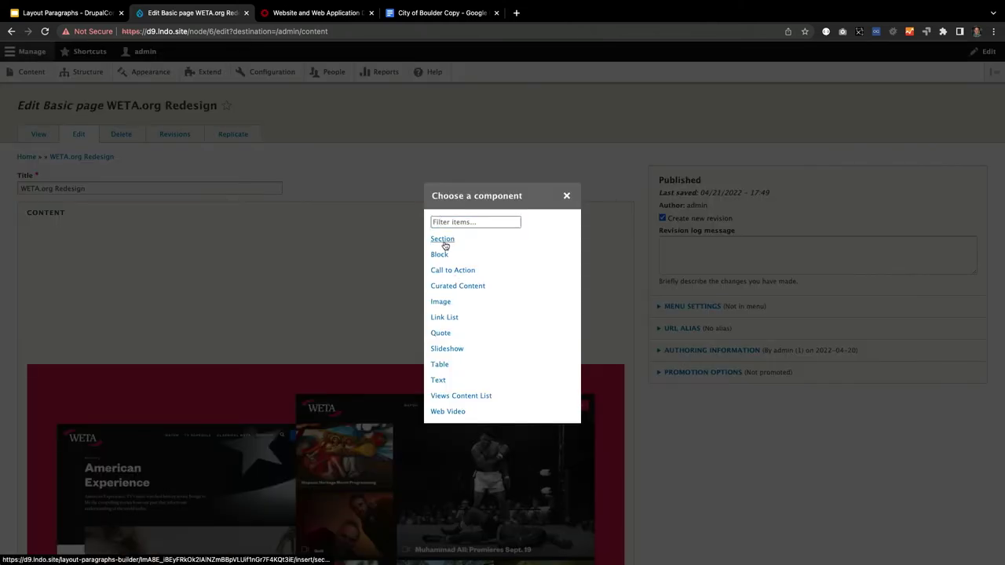
click(443, 240)
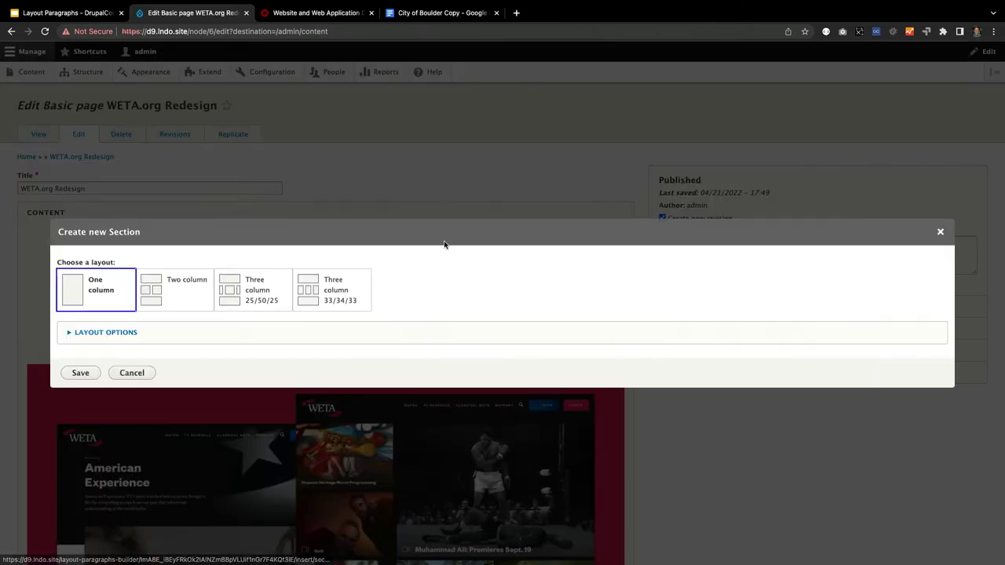
click(93, 376)
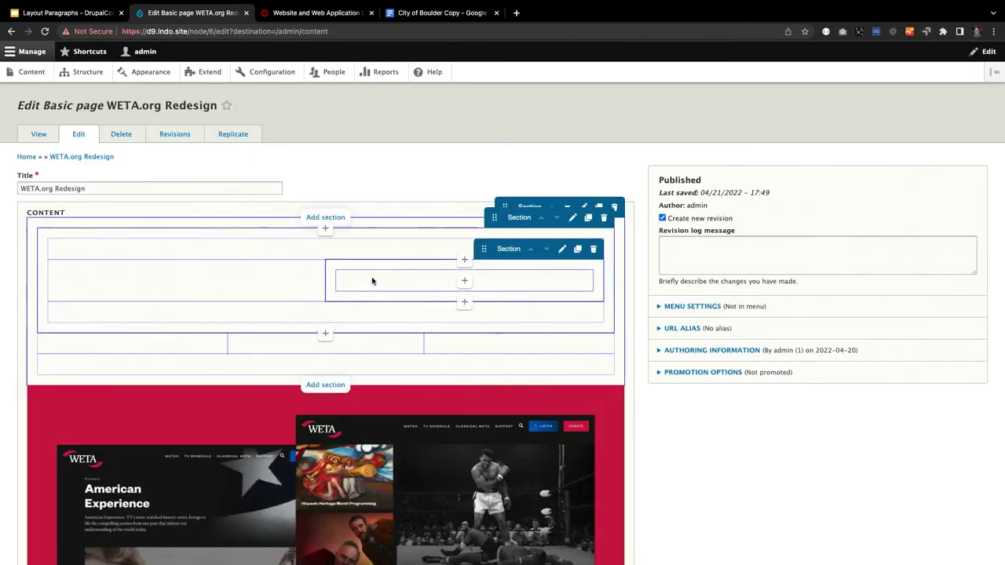
Check which components can be added inside the innermost one-column section, without adding any.
click(464, 282)
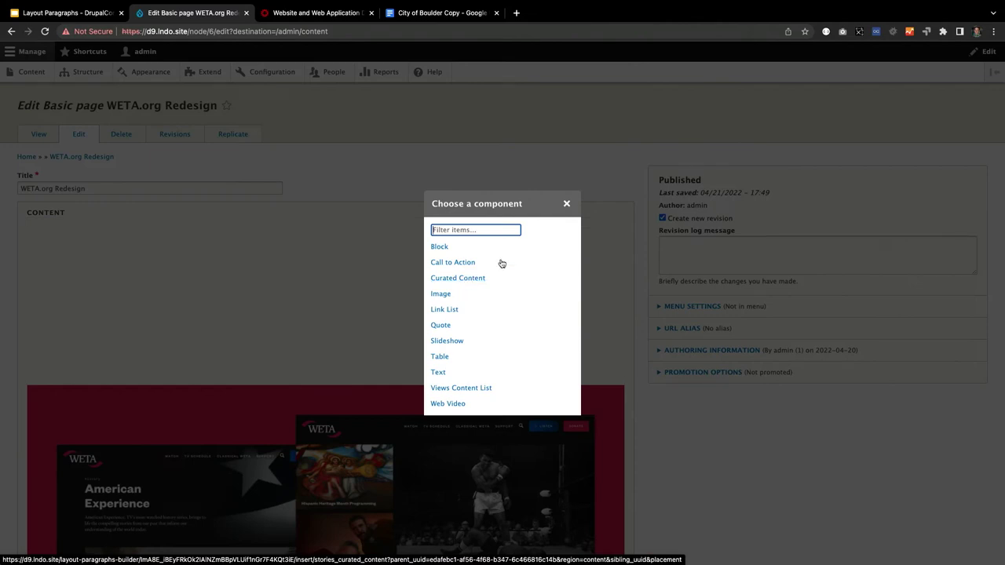
click(567, 203)
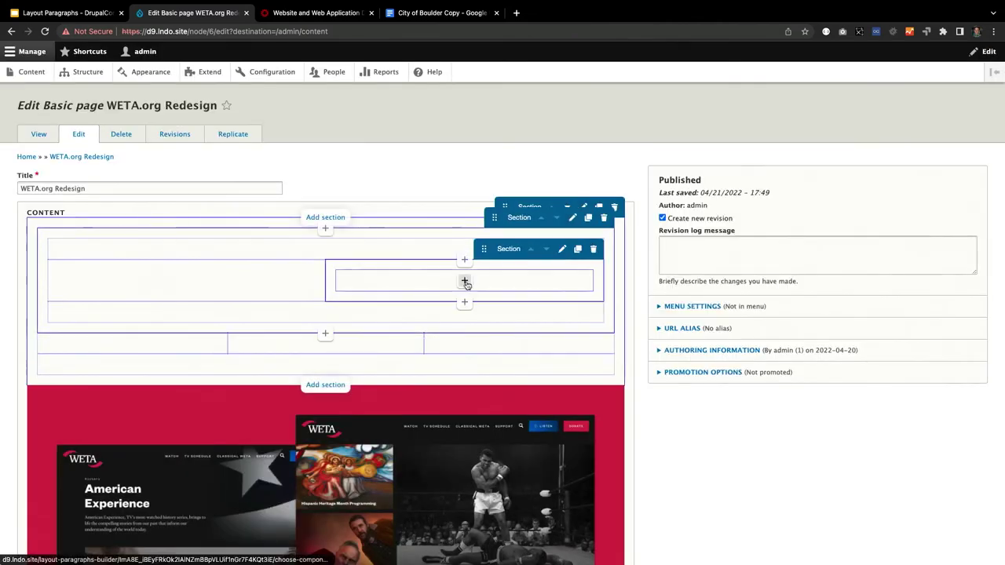
click(464, 282)
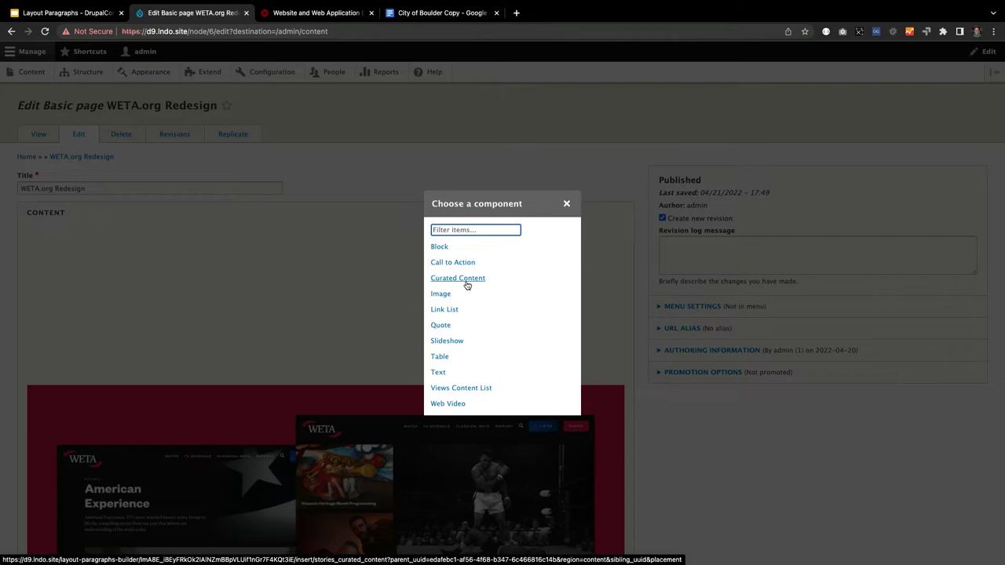
click(566, 203)
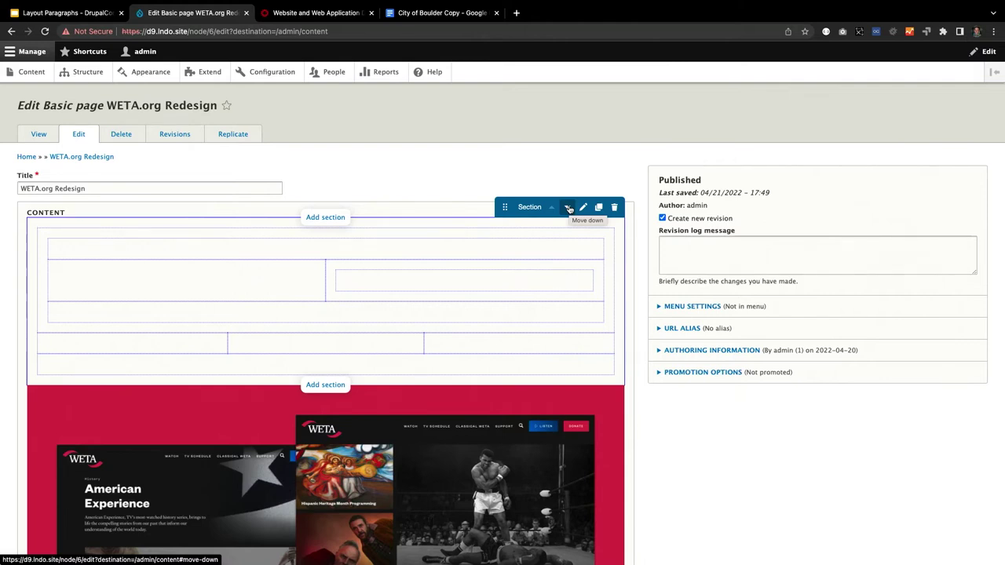
Move the WETA image into the innermost one-column section.
click(569, 208)
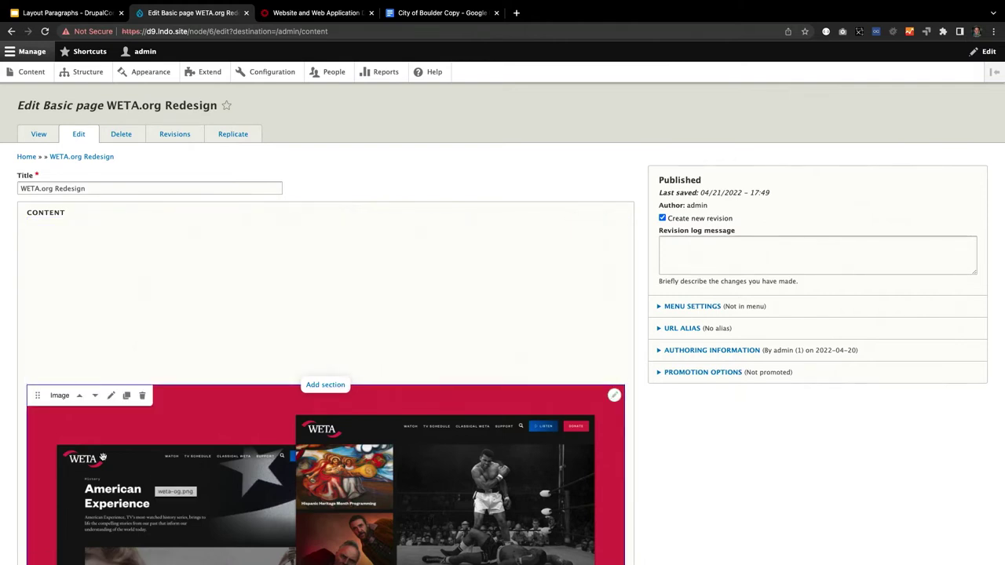
drag(45, 409, 350, 317)
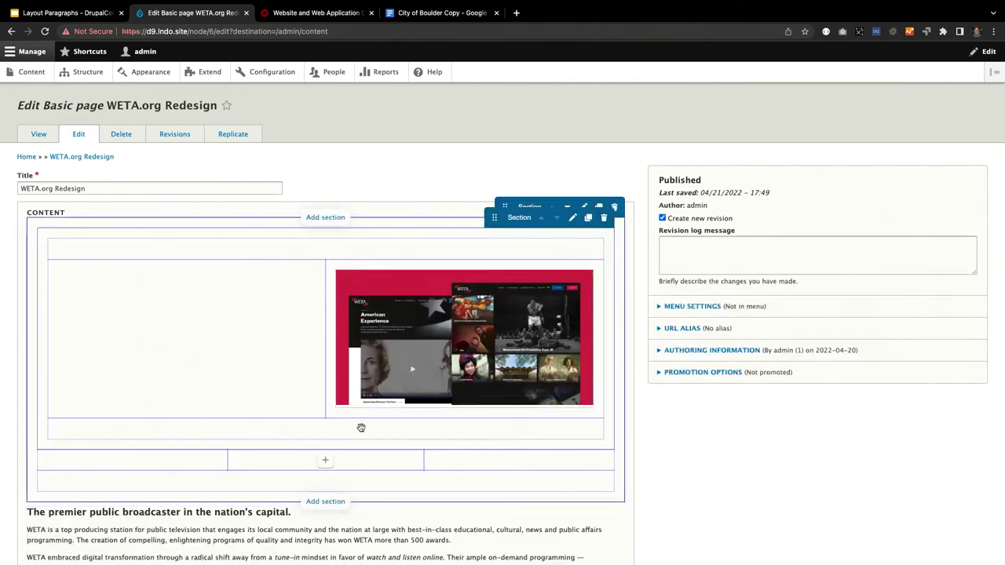
scroll(147, 346, down, 3)
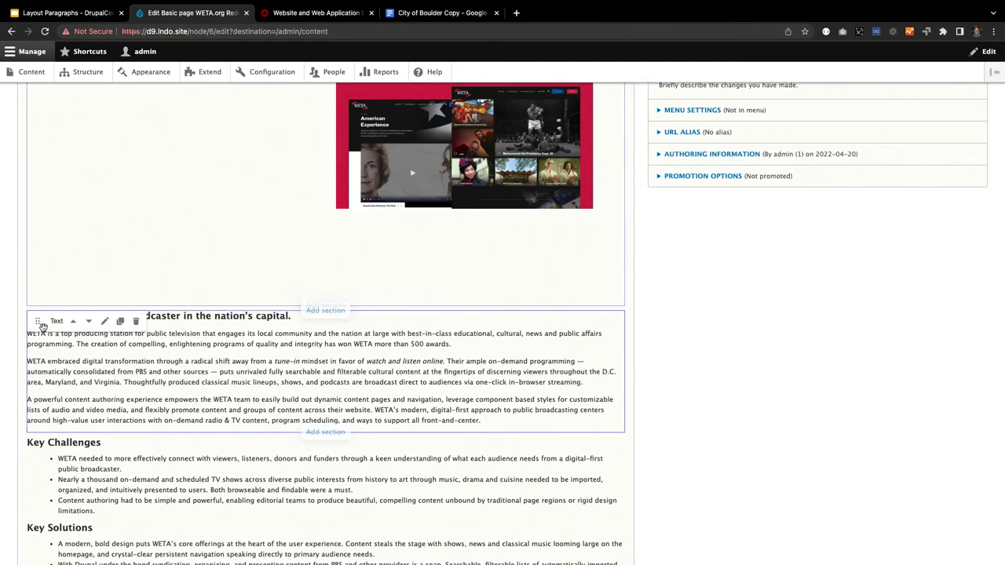
Move the premier public broadcaster text into the first column of the nested two-column section and save the page.
drag(37, 321, 156, 169)
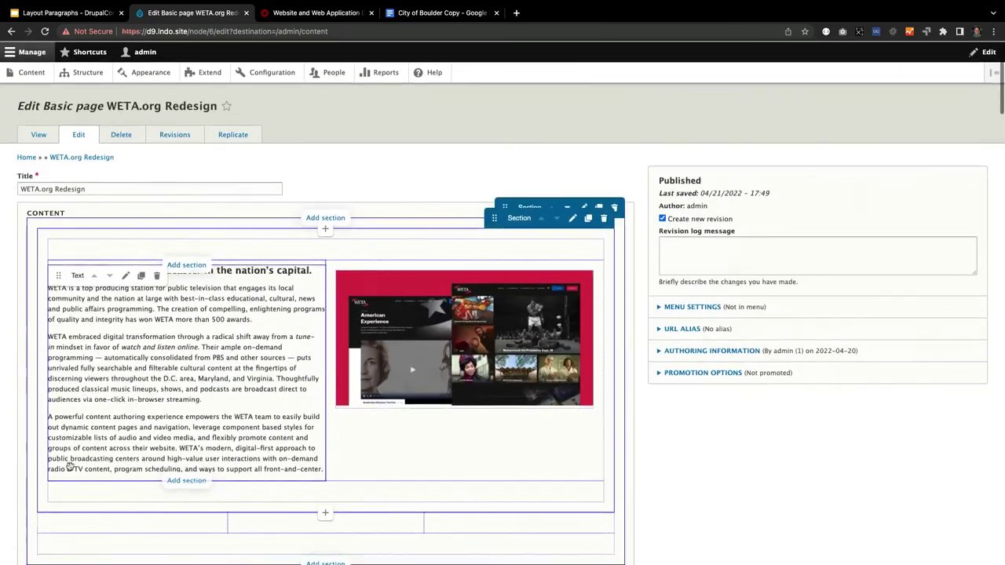
scroll(70, 467, down, 20)
scroll(70, 467, up, 20)
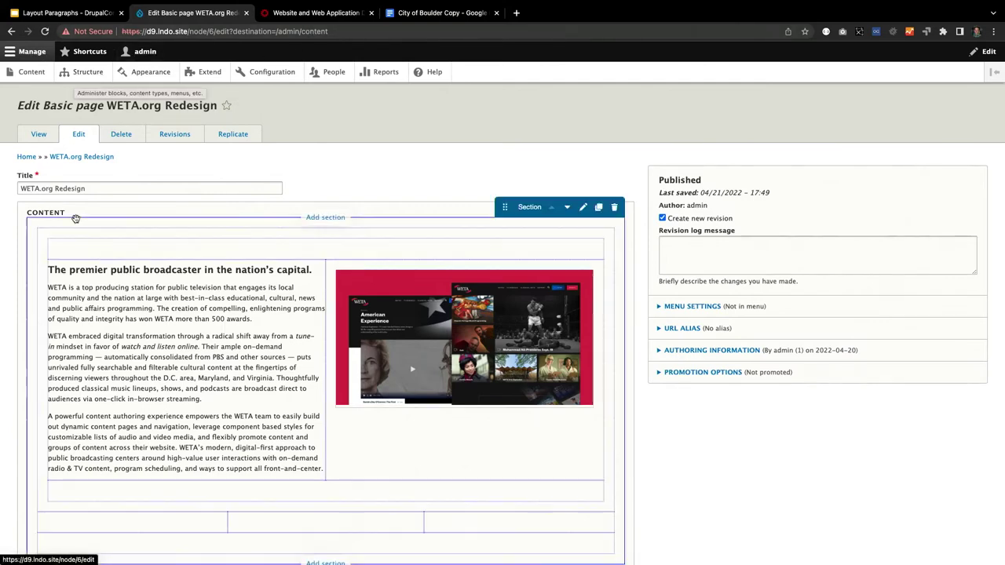
scroll(75, 219, down, 10)
scroll(75, 219, down, 10)
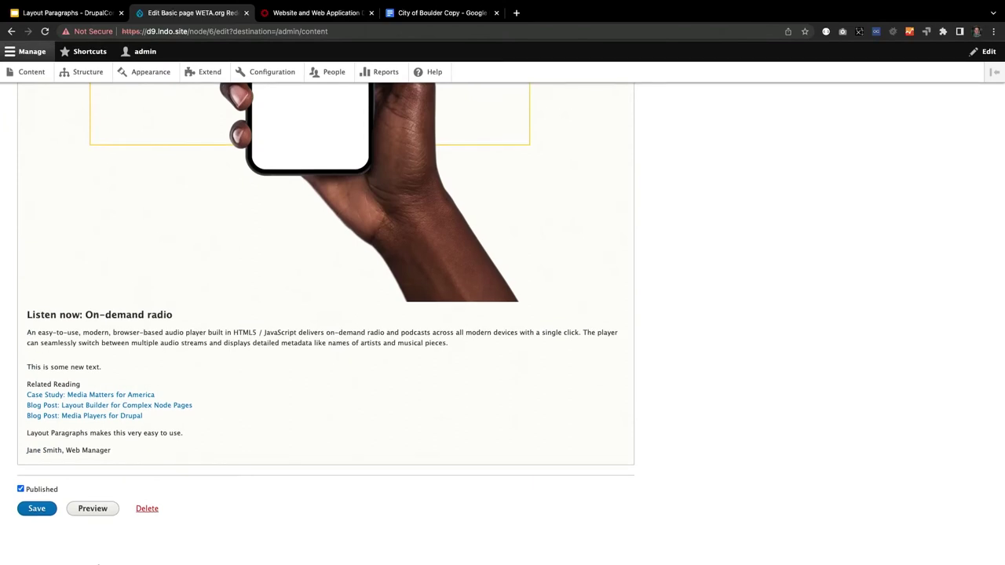
click(36, 510)
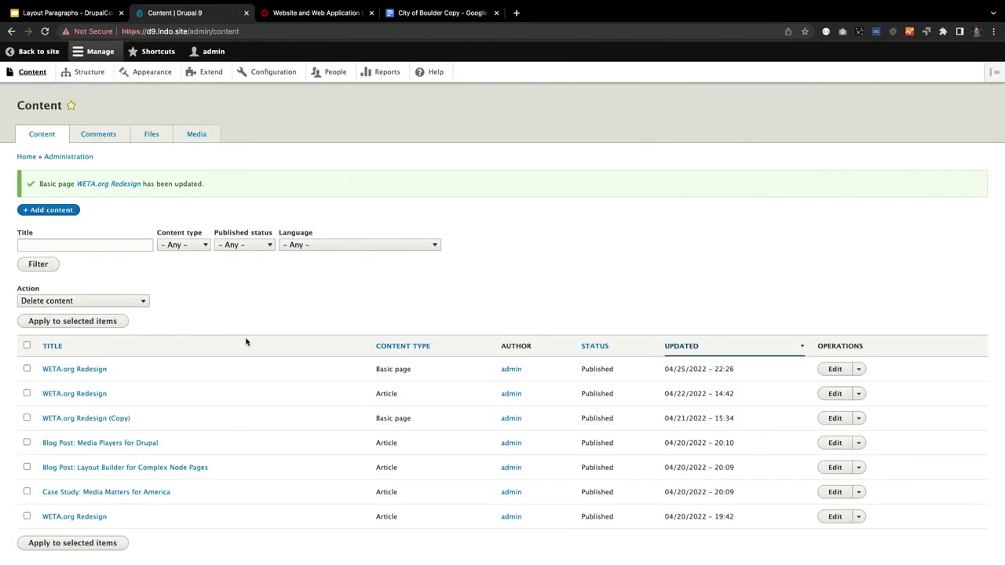
View the saved WETA.org Redesign basic page to check its nested layout, and compare it with the edit form.
click(82, 369)
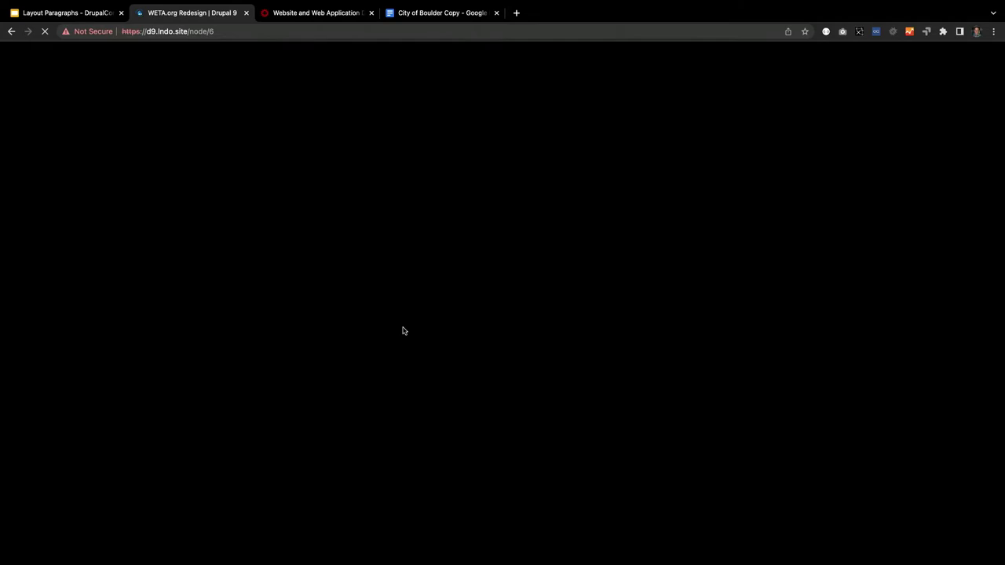
scroll(484, 322, down, 5)
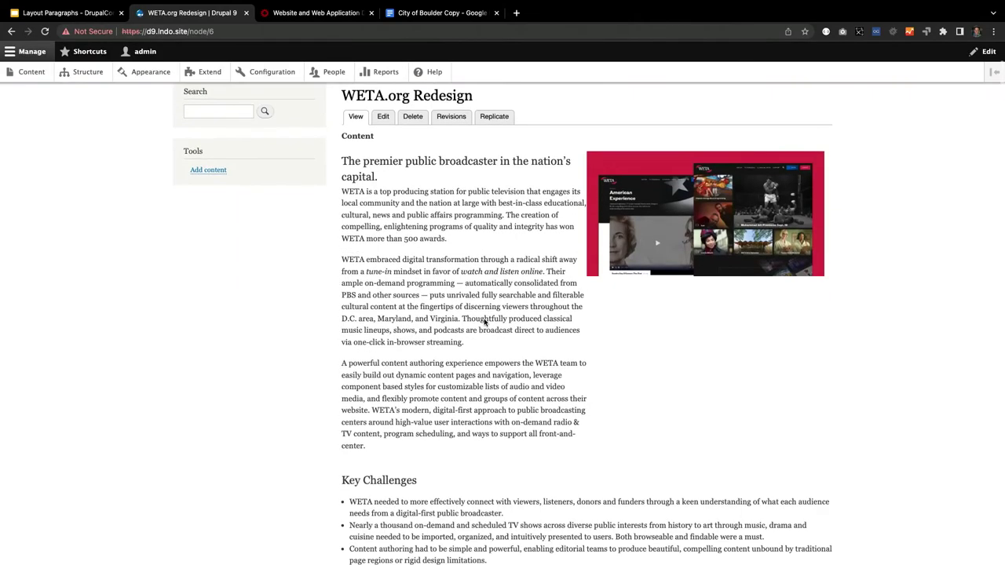
scroll(484, 322, up, 2)
click(382, 133)
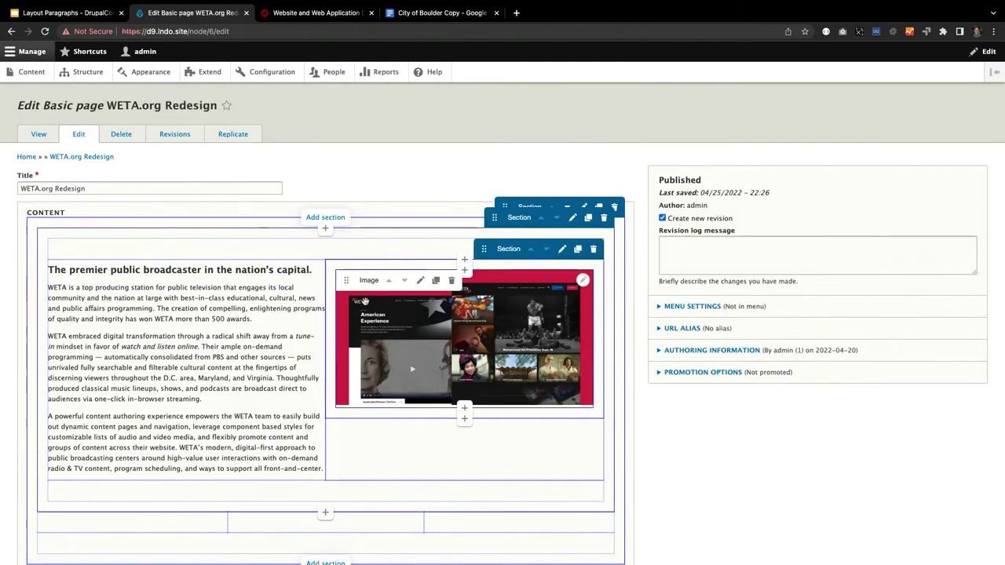
scroll(365, 305, down, 5)
scroll(365, 304, up, 5)
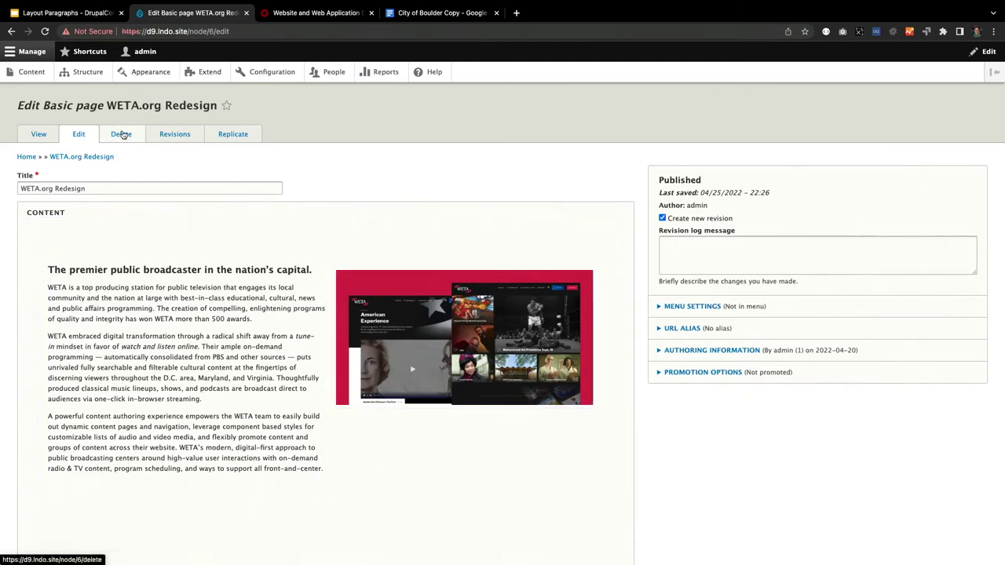
Set the Basic page Content field's display format to Layout Paragraphs Builder (Experimental) and save the display settings.
click(88, 72)
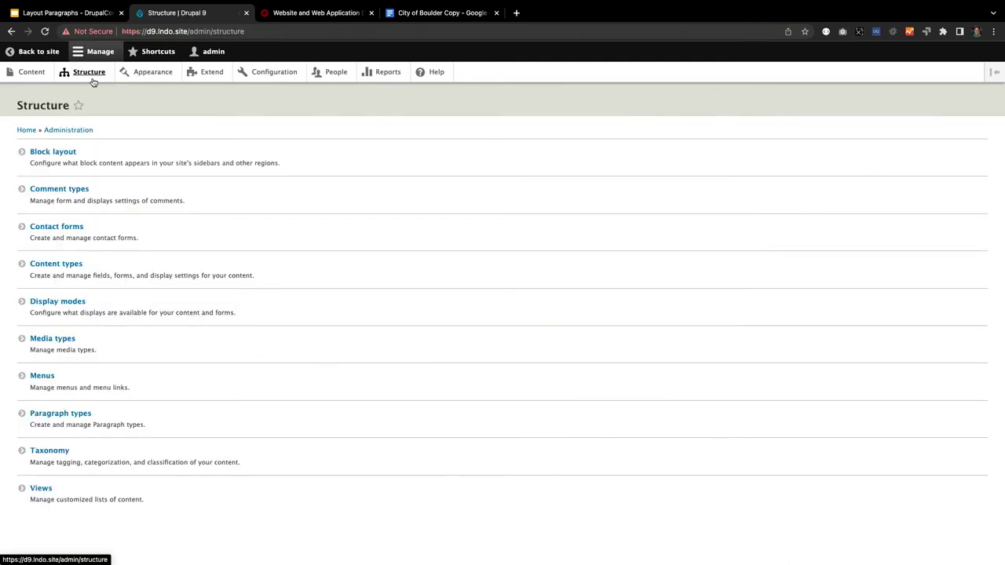
click(52, 264)
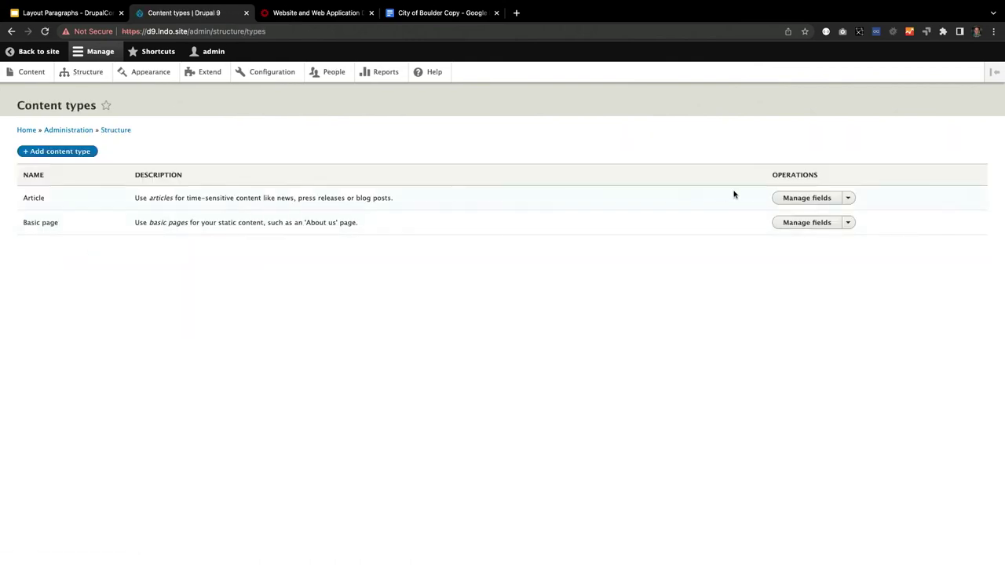
click(848, 222)
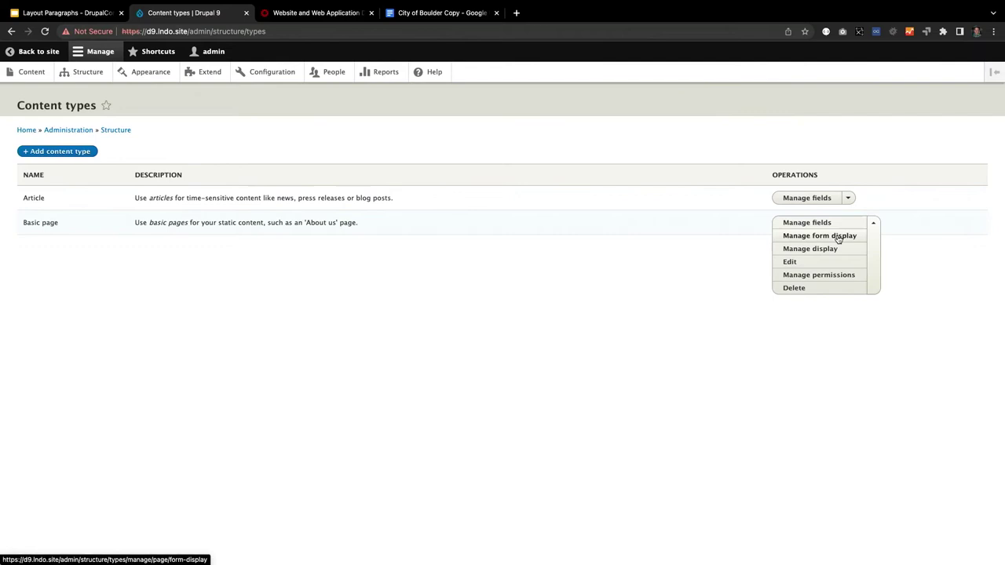
click(832, 249)
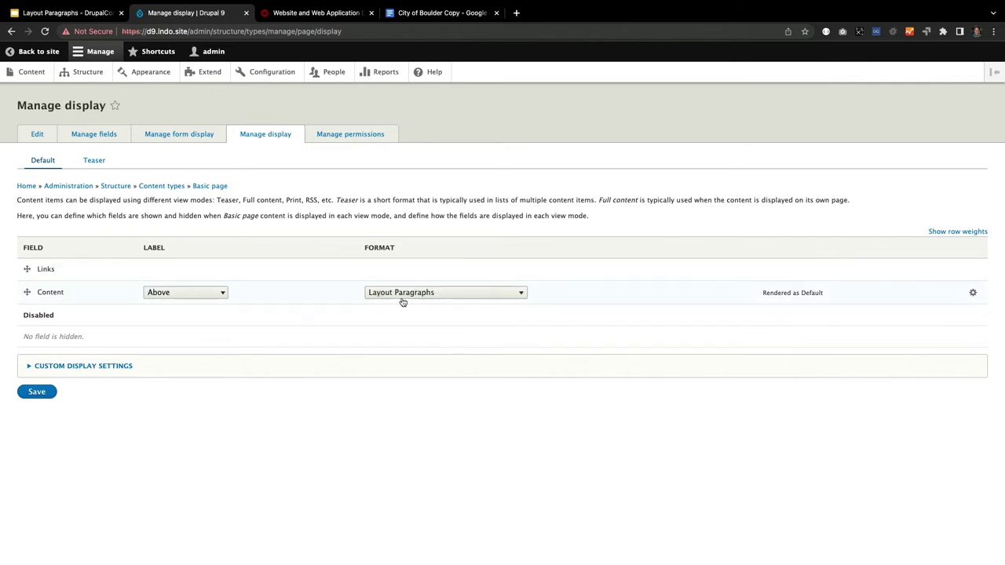
click(421, 297)
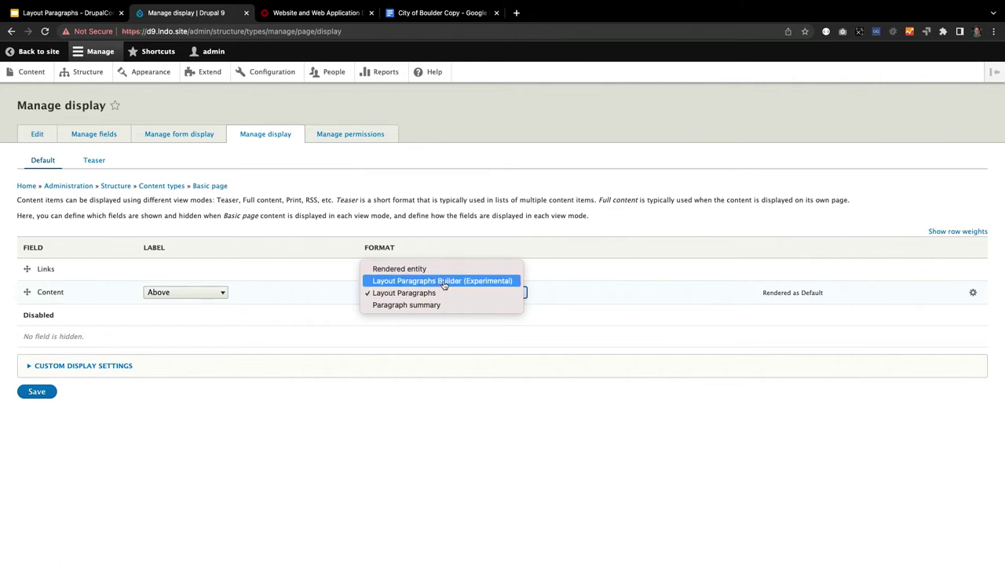
click(444, 284)
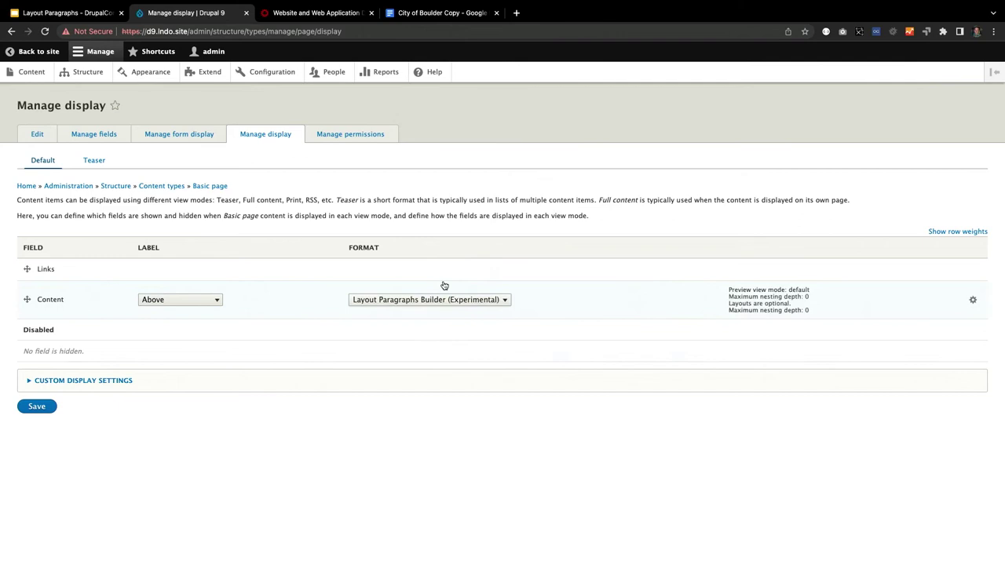
click(37, 407)
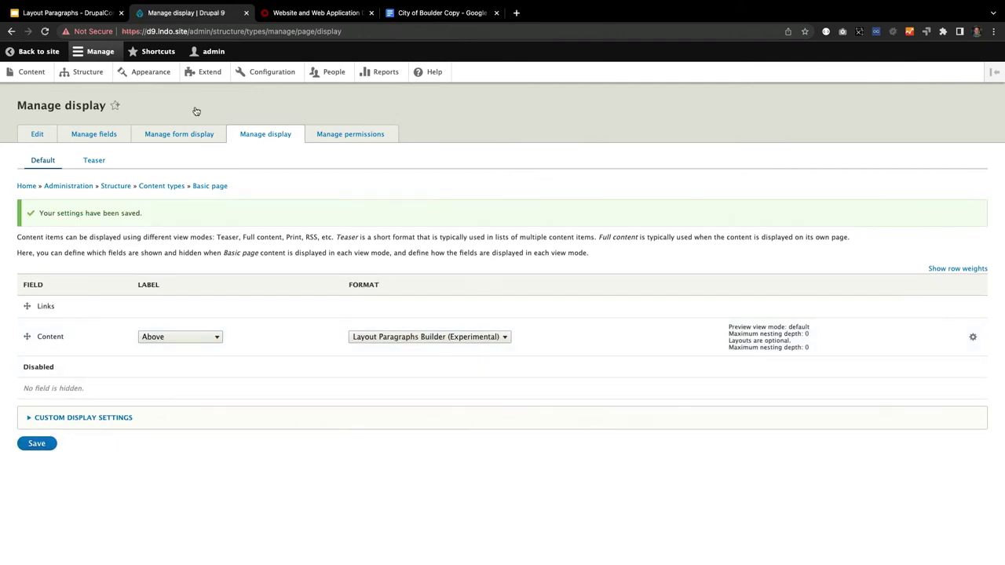
Open the WETA.org Redesign basic page from the content list and start editing its content on the front end.
click(35, 72)
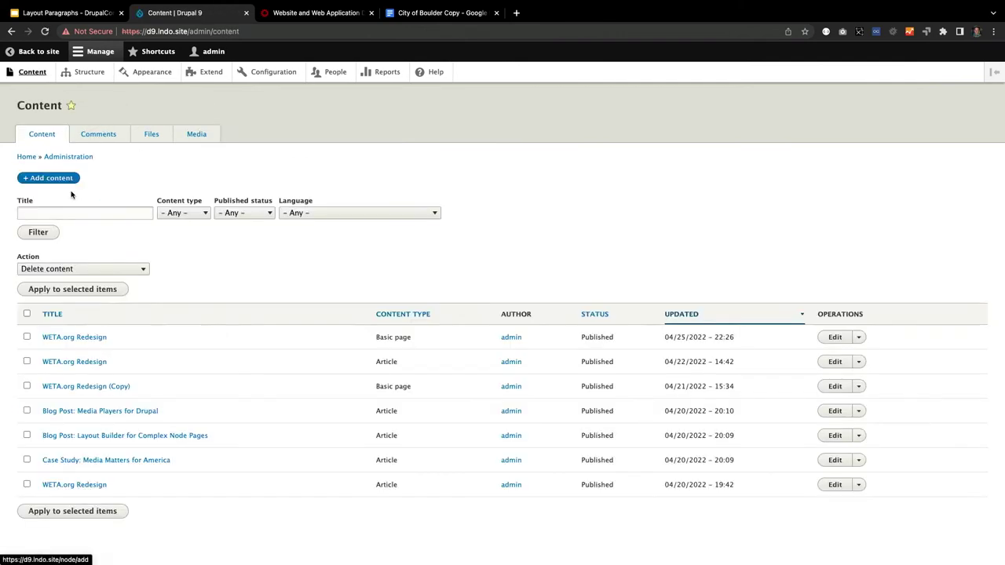
click(72, 338)
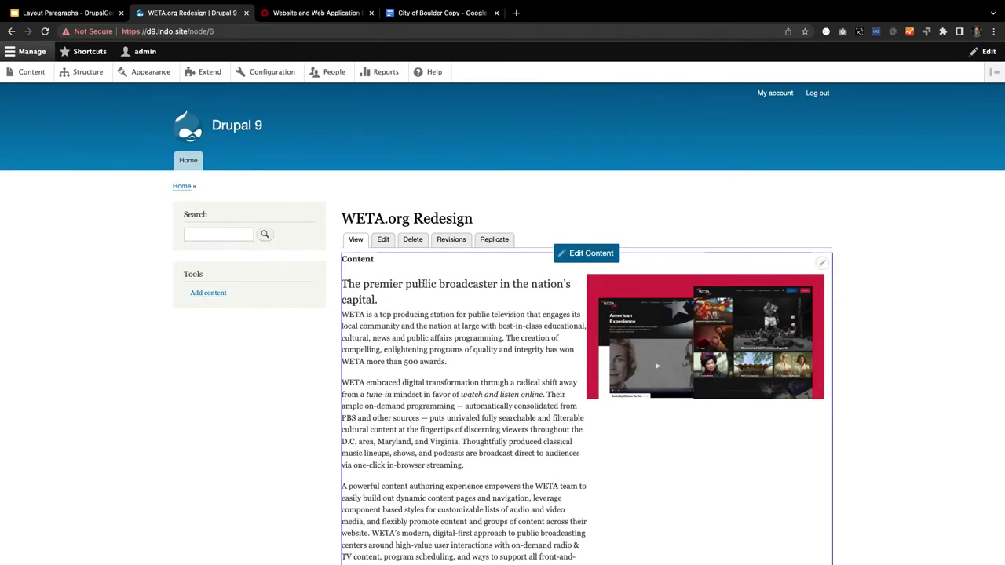
key(super+bracketleft)
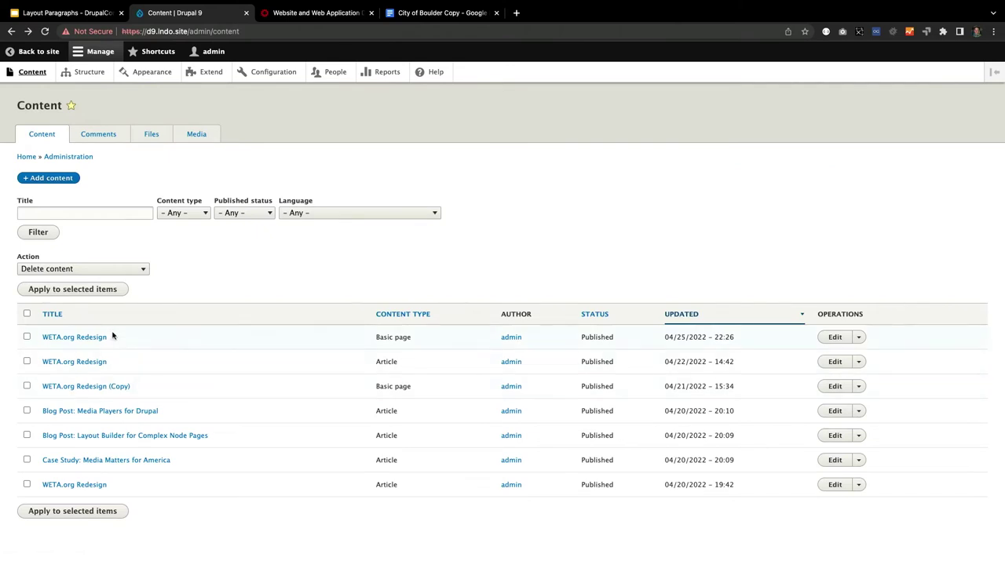
click(89, 339)
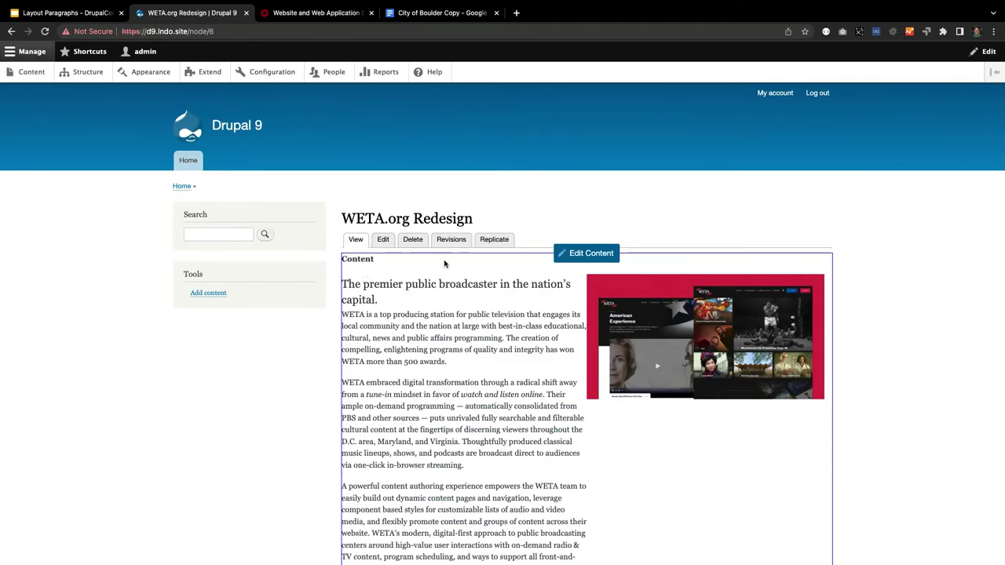
click(576, 251)
Examine the front-end builder's nested sections and the Text component's edit form, closing the form without changes.
scroll(430, 317, down, 5)
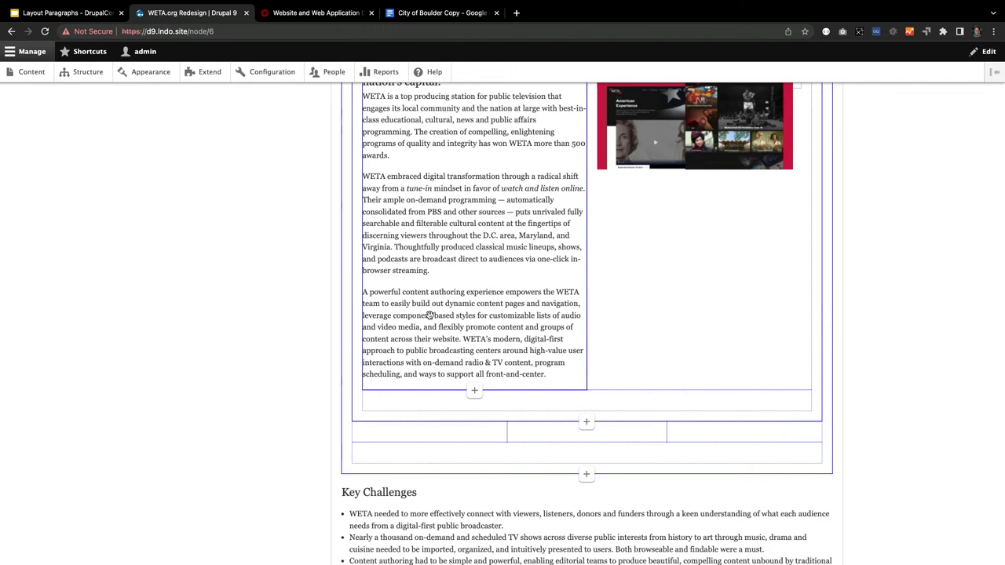
scroll(430, 316, up, 5)
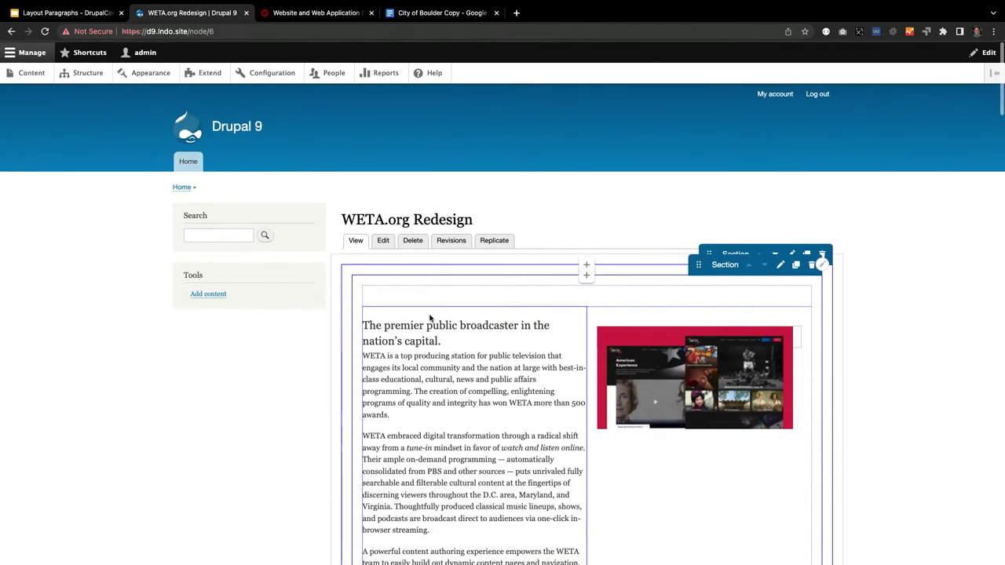
scroll(408, 321, down, 5)
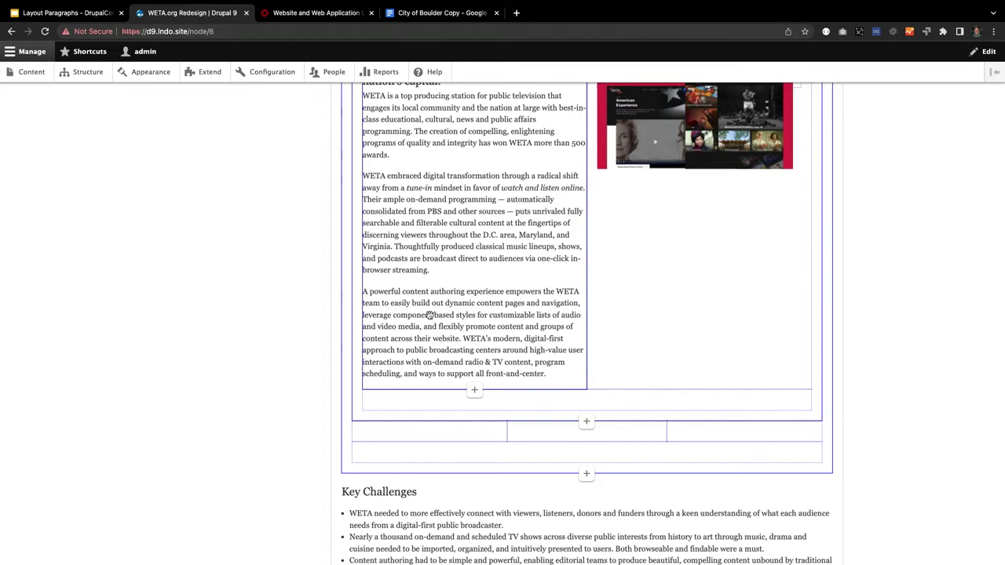
scroll(430, 315, up, 5)
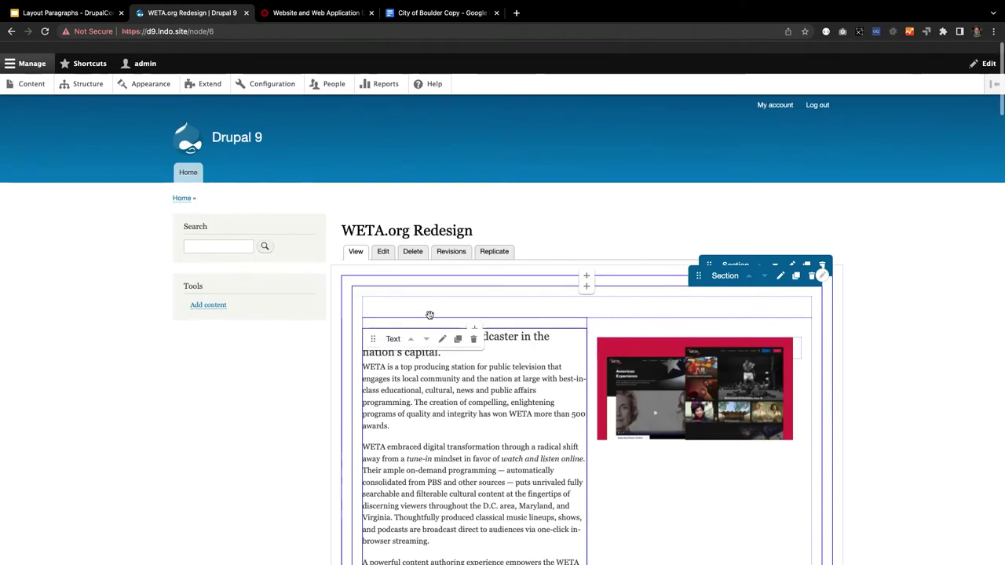
click(443, 328)
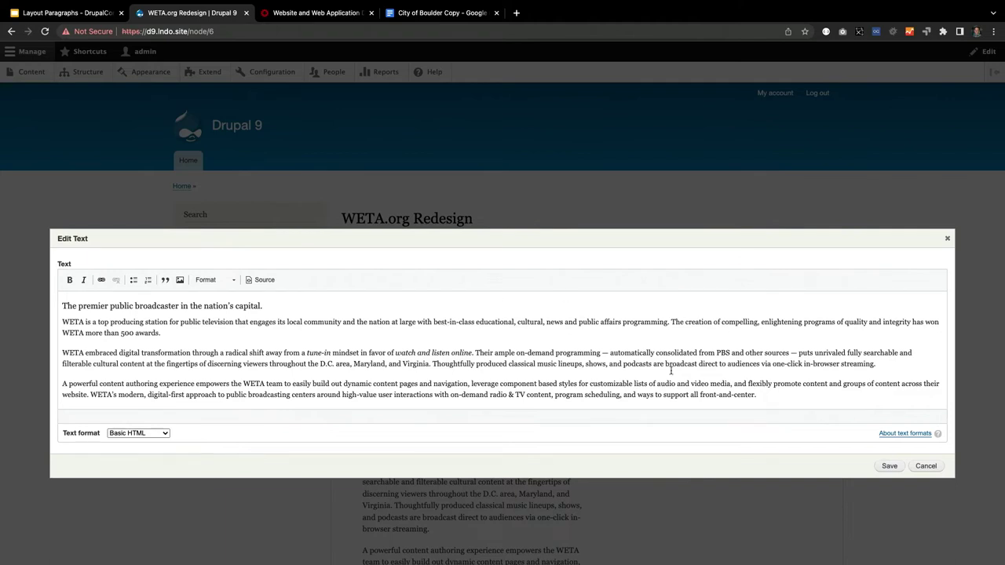
click(927, 467)
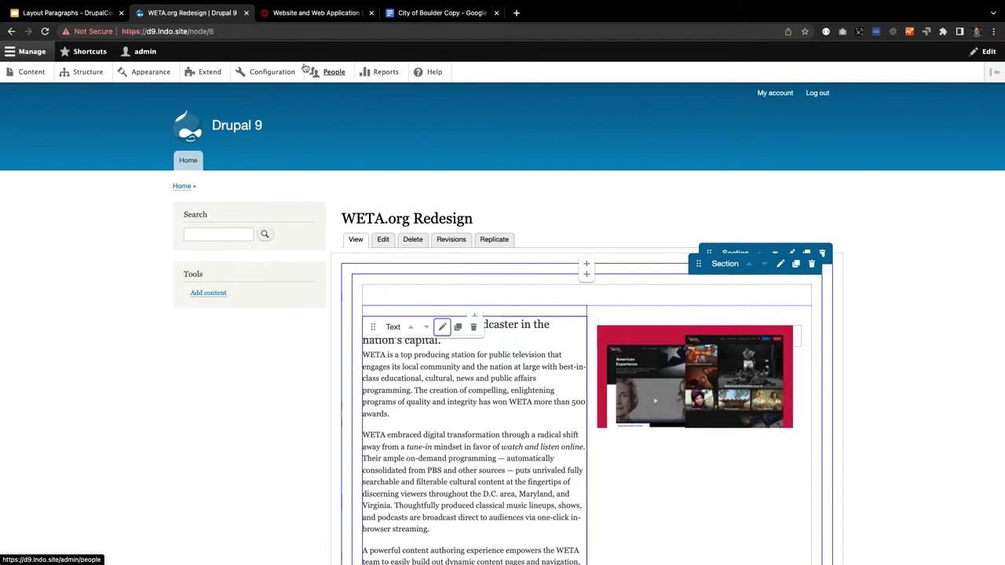
Filter the site's module list by "layout par" to examine the Layout Paragraphs modules.
click(218, 73)
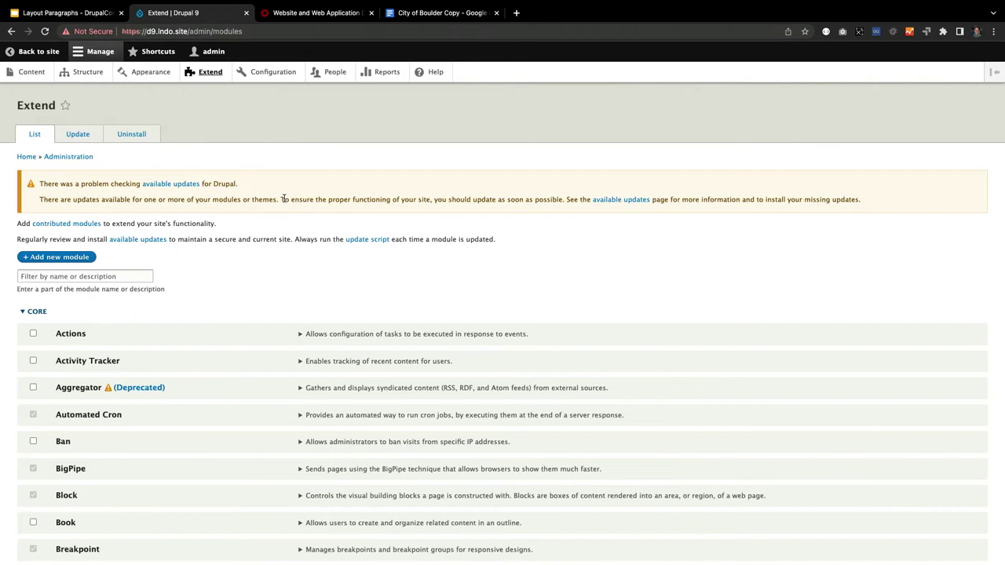
click(132, 277)
text(layout par)
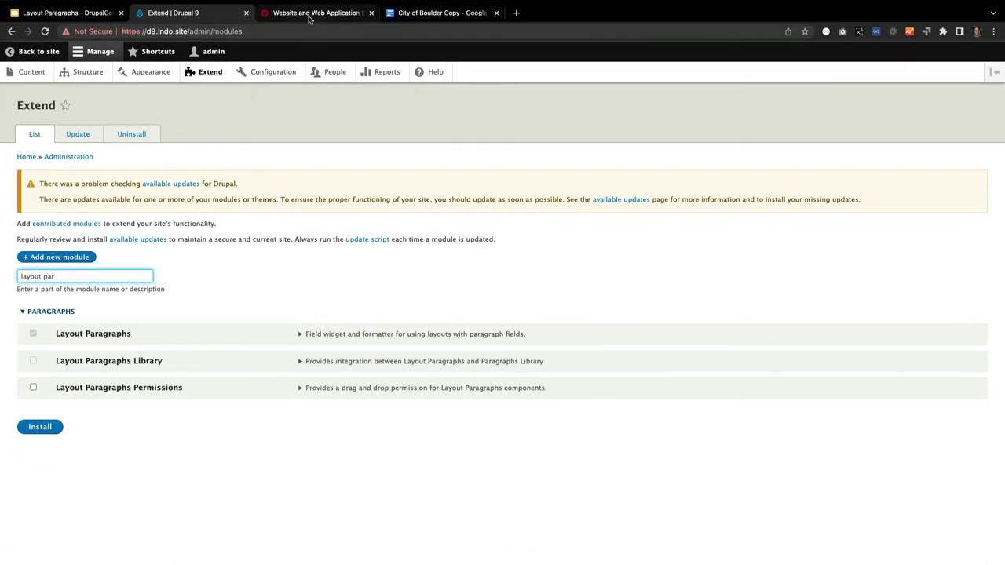
Switch to the Aten site and start a new Case Study from its content administration page.
click(309, 19)
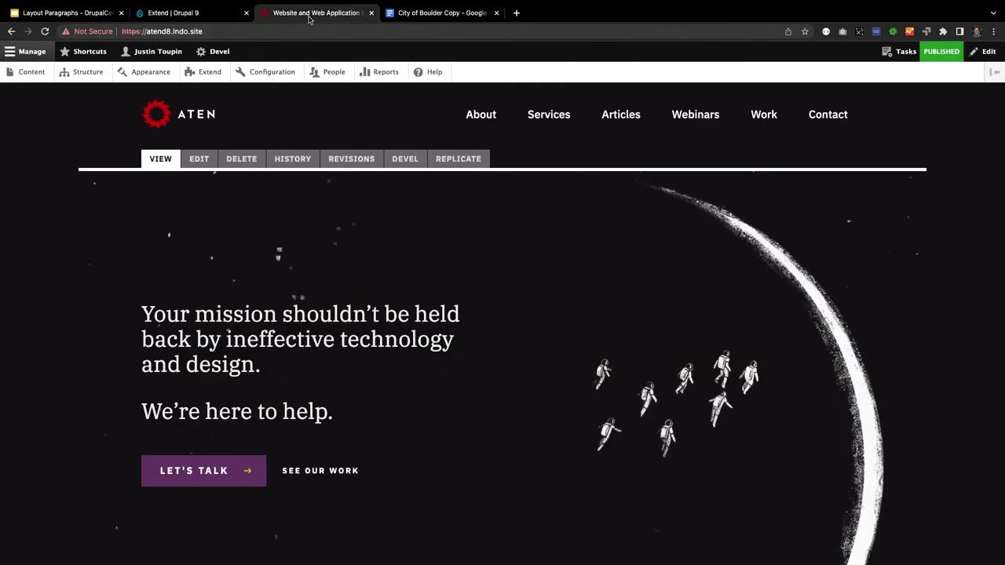
mouse_move(542, 171)
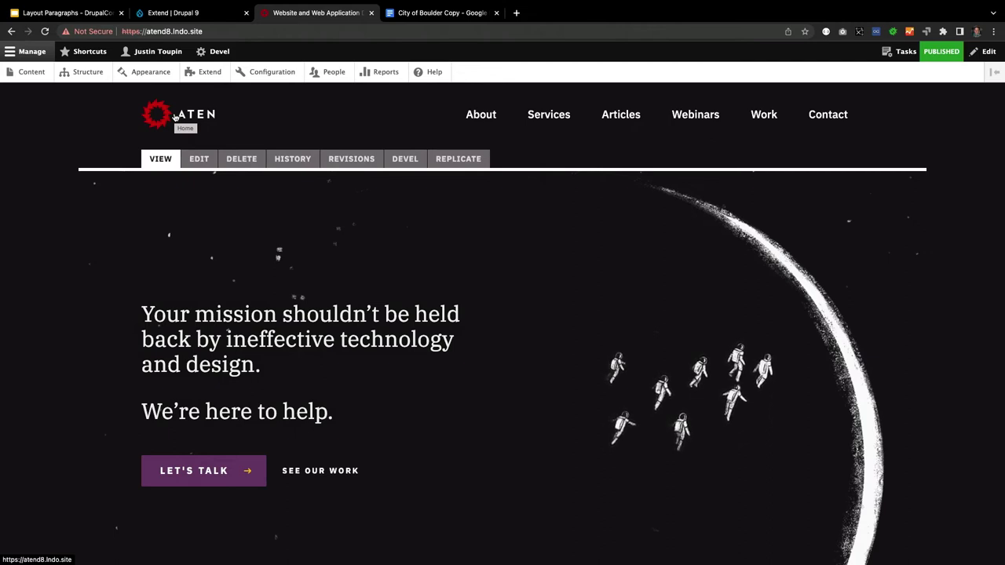
click(40, 69)
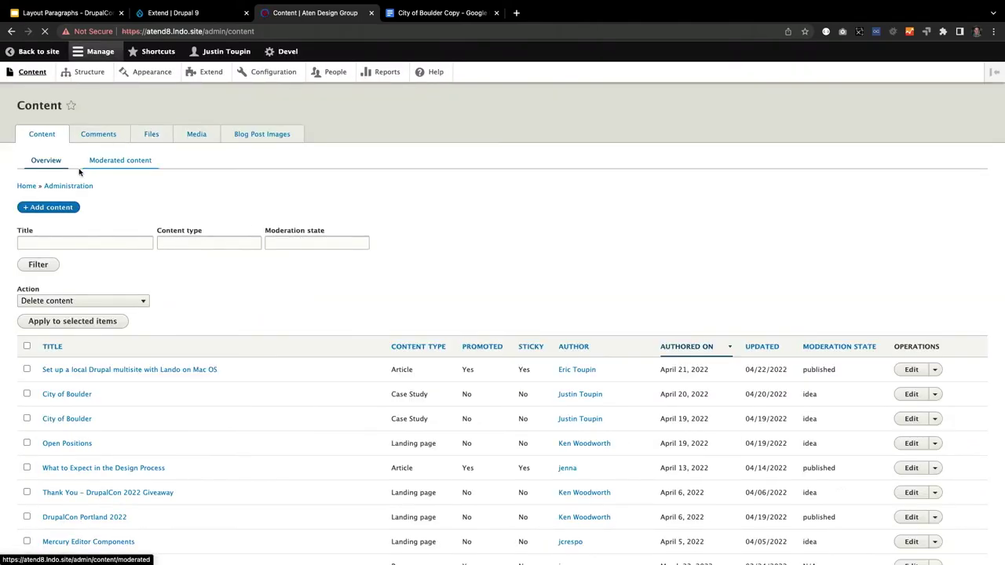
click(45, 208)
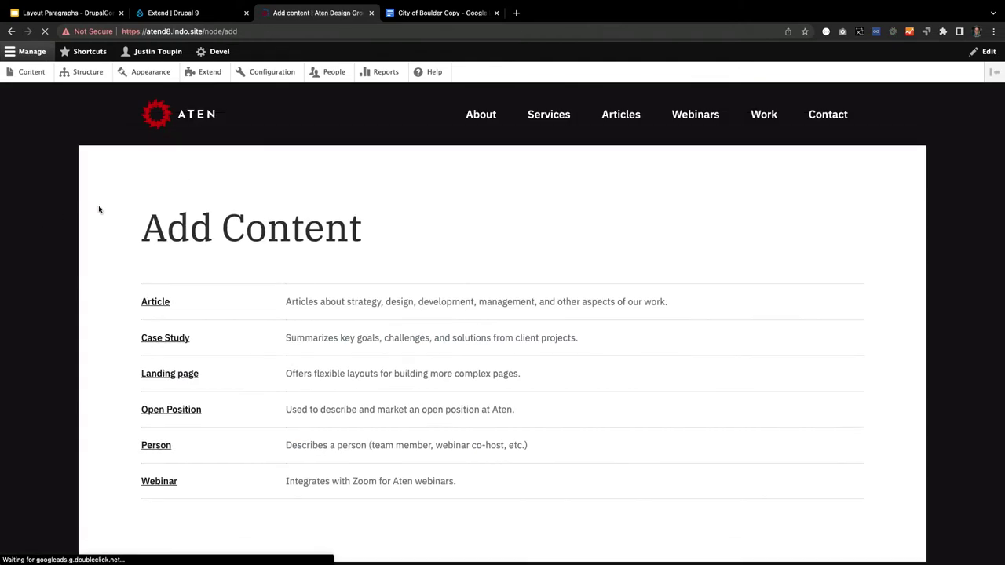
click(152, 341)
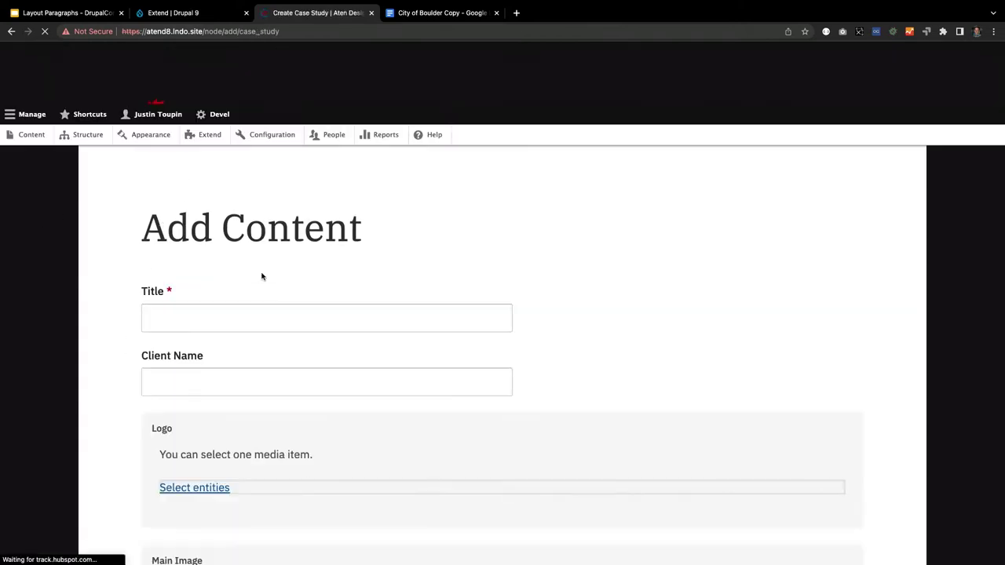
Title the new case study City of Boulder and save it with the Idea status.
click(177, 316)
text(City of Boulder)
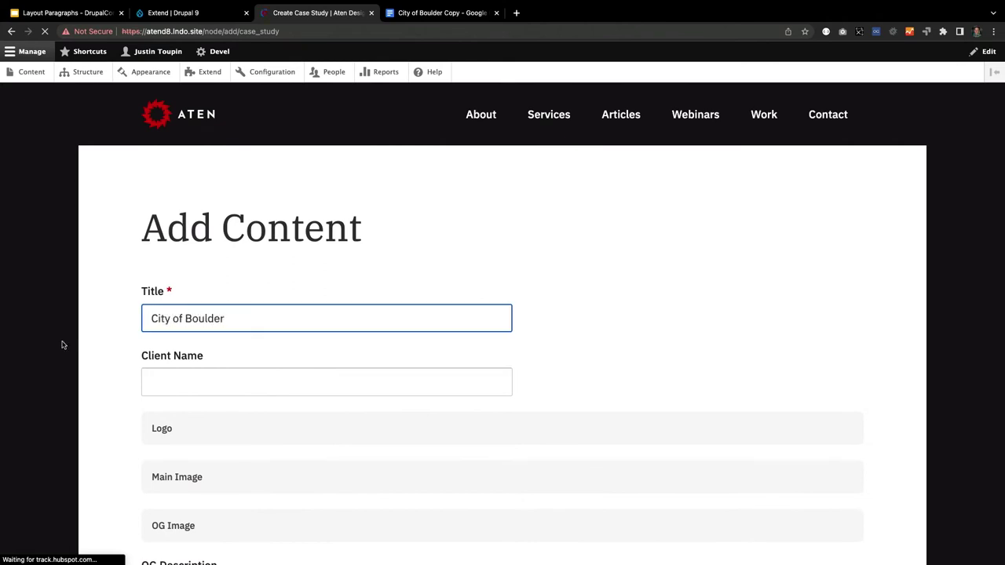
scroll(63, 344, down, 15)
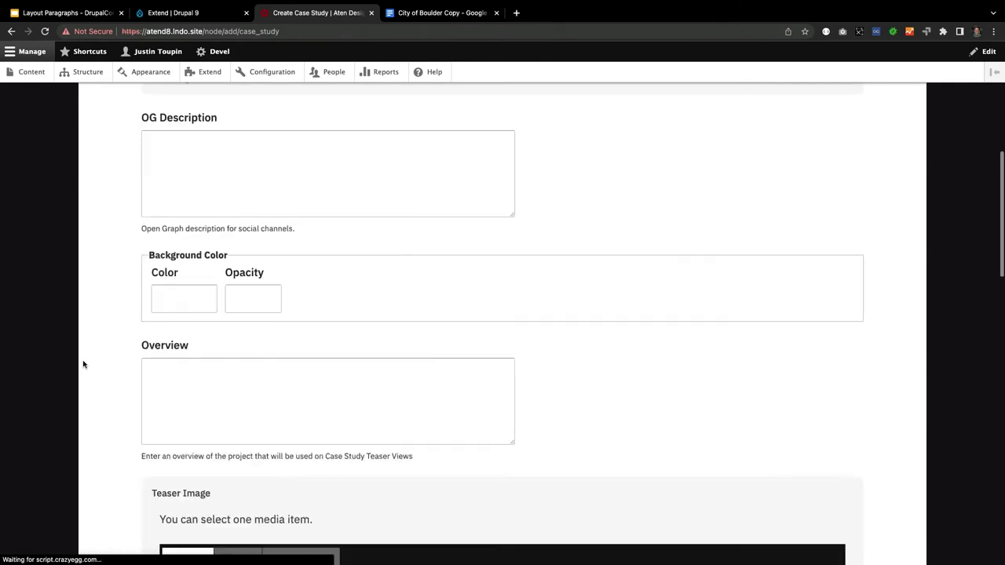
scroll(83, 364, down, 5)
scroll(96, 404, up, 6)
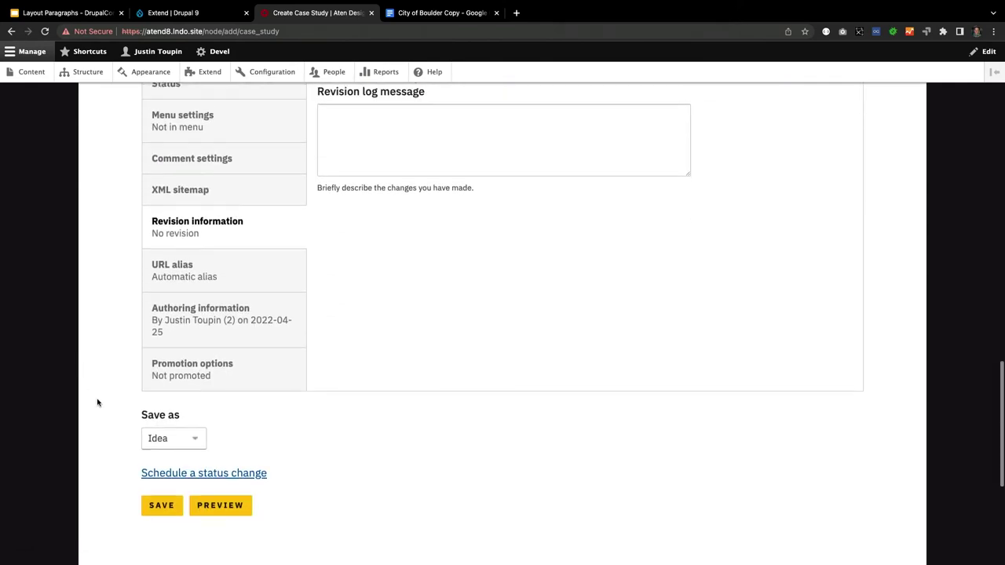
scroll(97, 404, down, 11)
scroll(97, 404, down, 2)
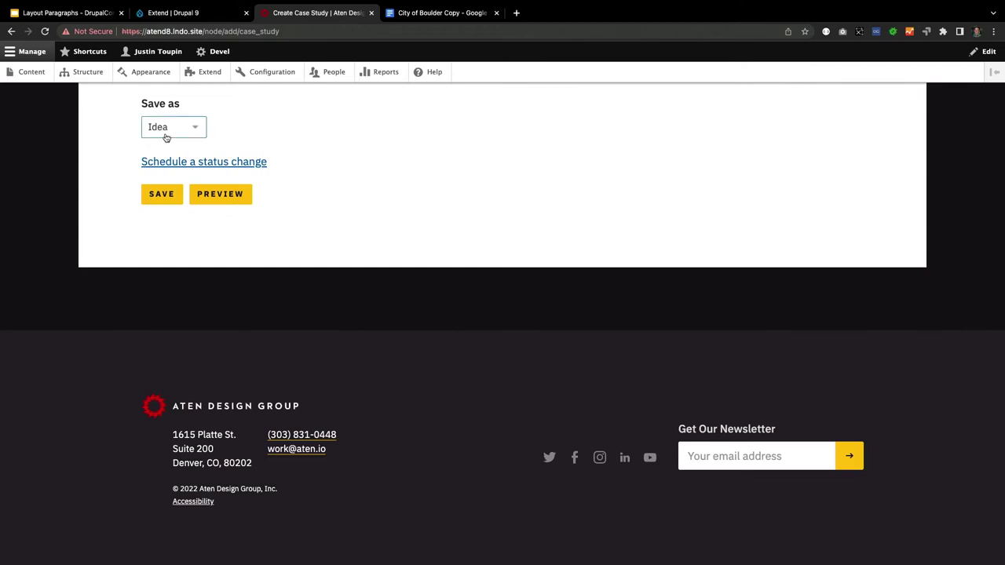
click(155, 193)
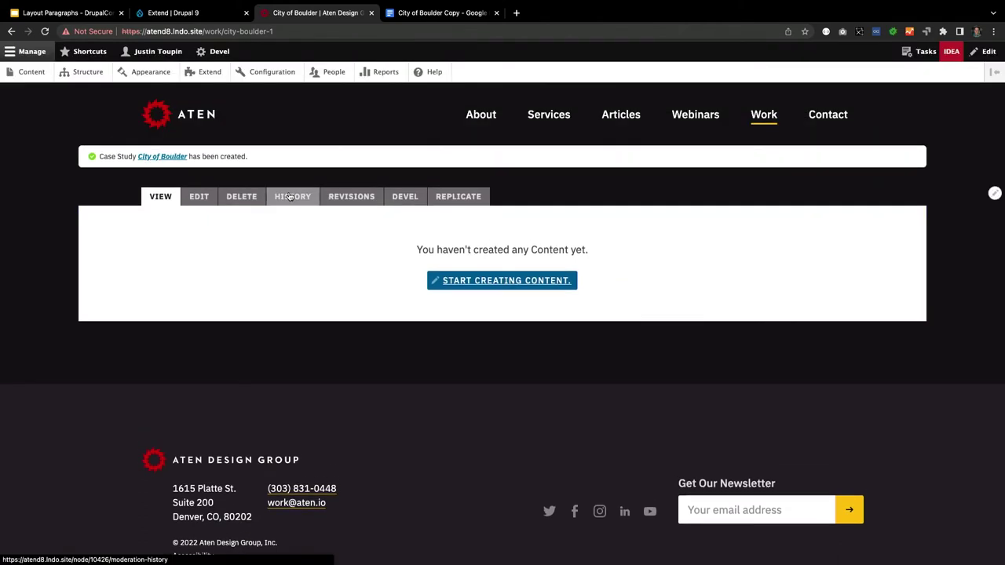
Start creating the case study's content on the front end and add a One Column [1] section.
click(167, 200)
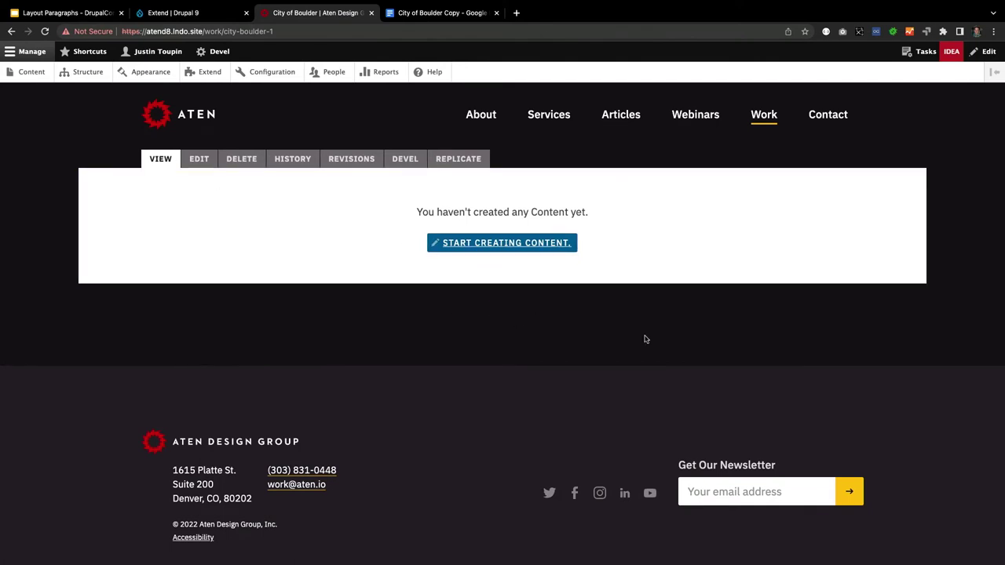
click(478, 248)
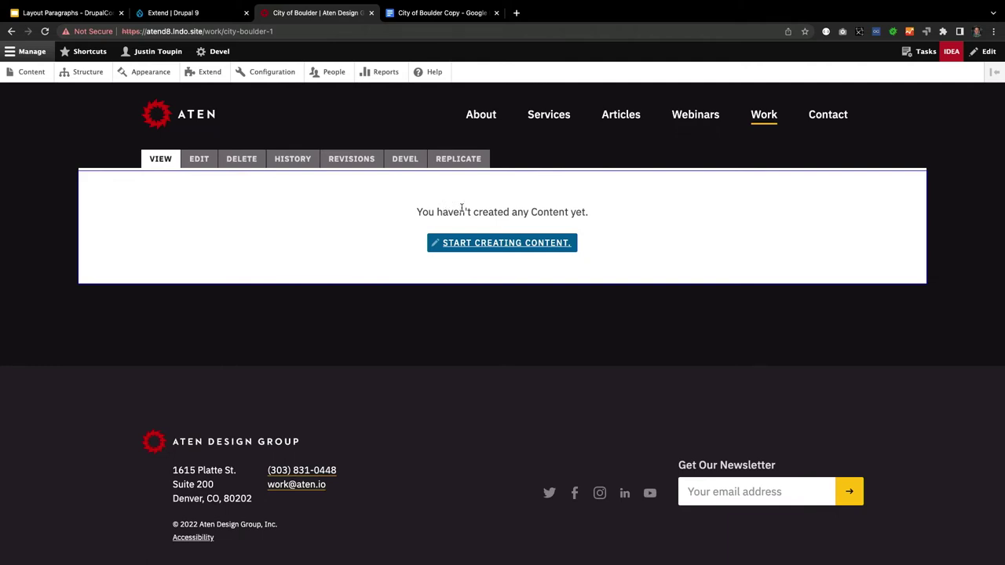
double_click(550, 210)
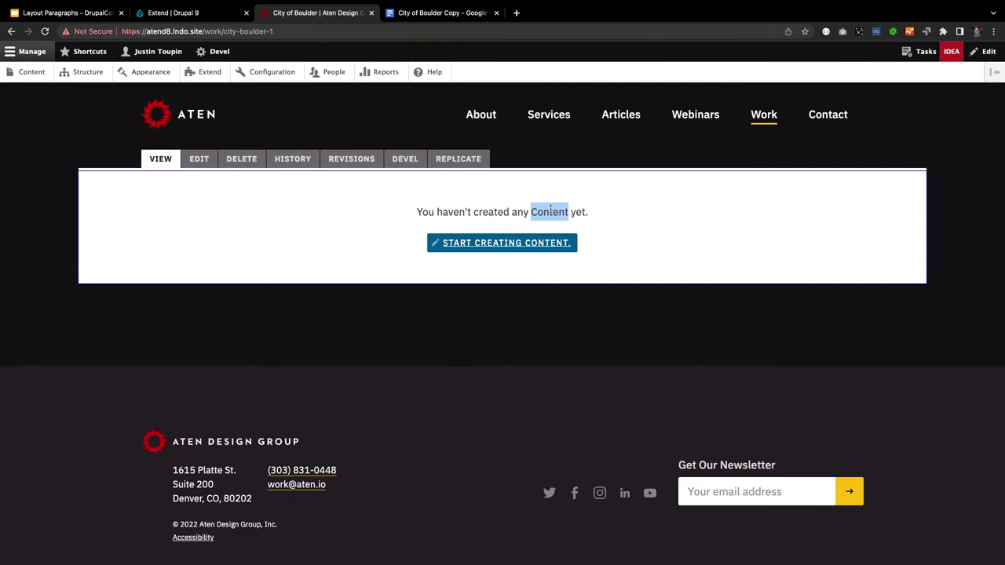
click(528, 245)
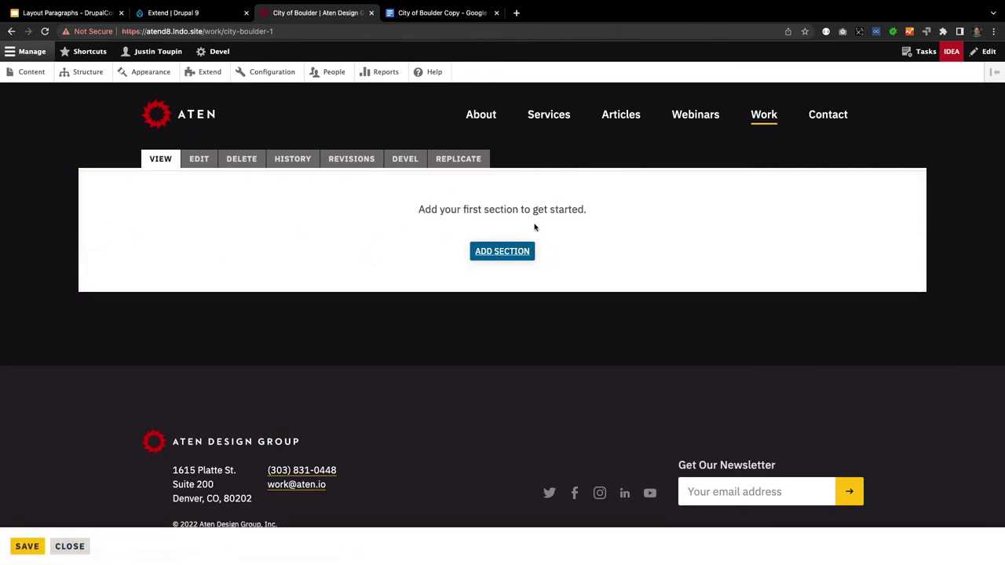
click(491, 253)
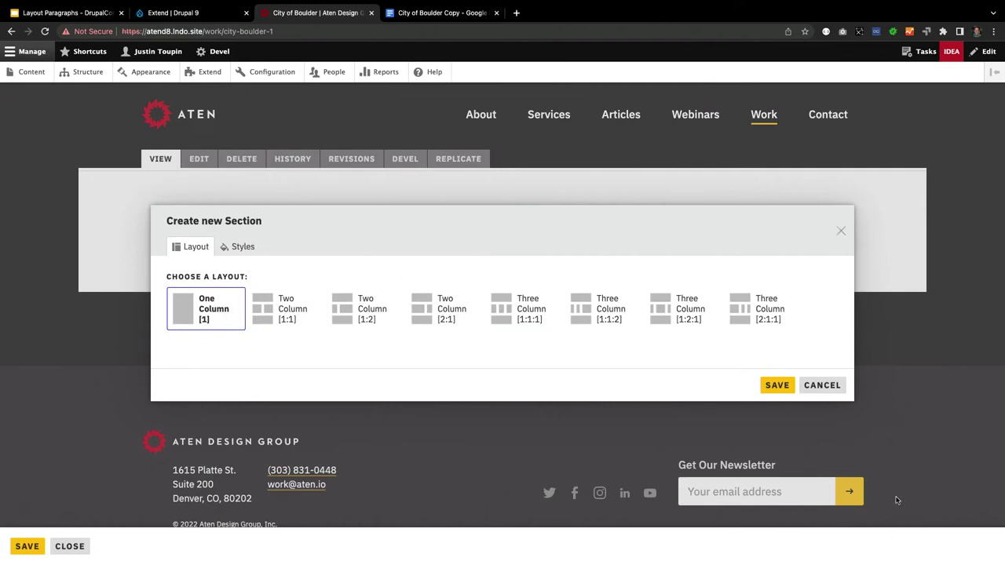
click(775, 385)
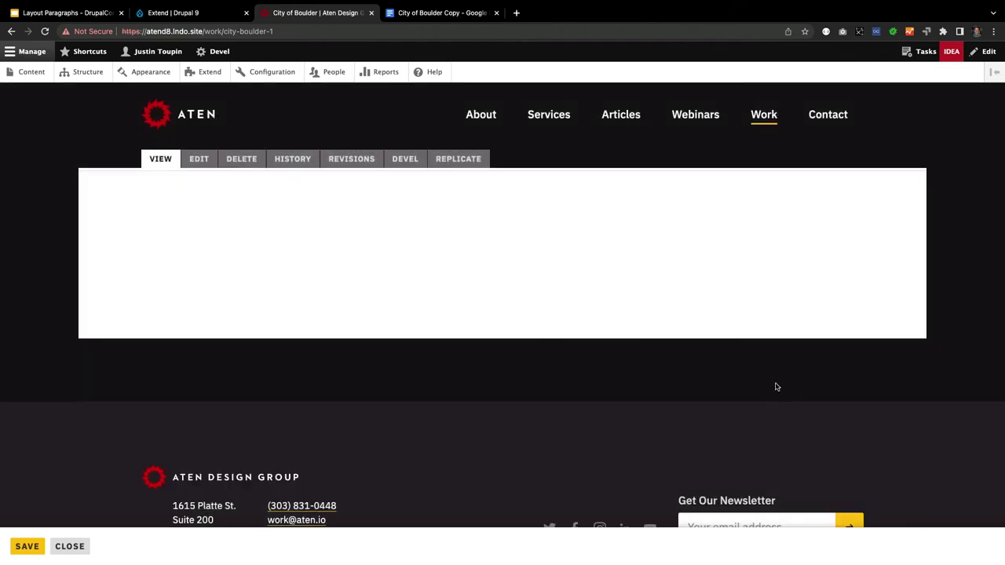
Add a Masthead component to the section with the title City of Boulder and subhead An Iconic Destination.
click(504, 261)
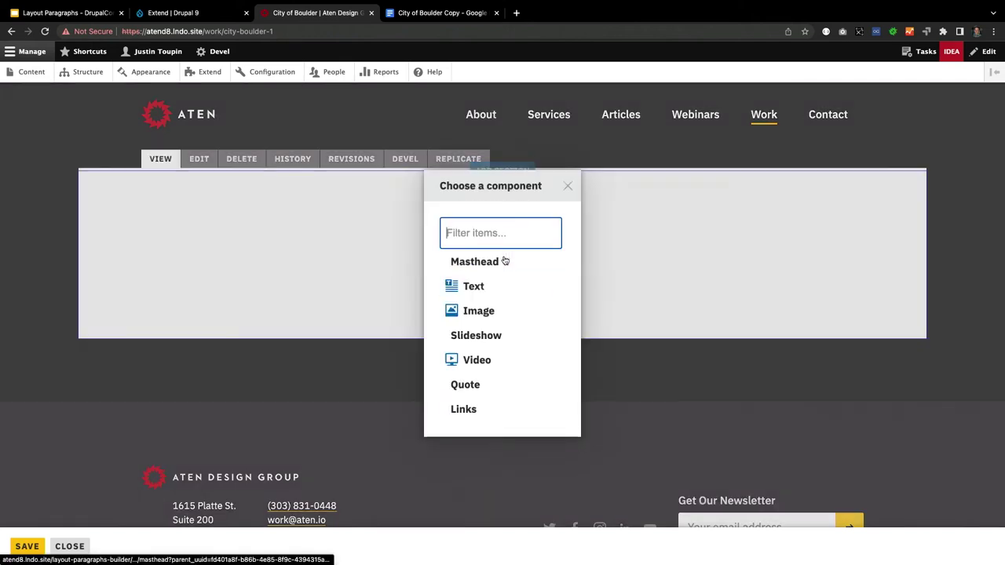
click(457, 263)
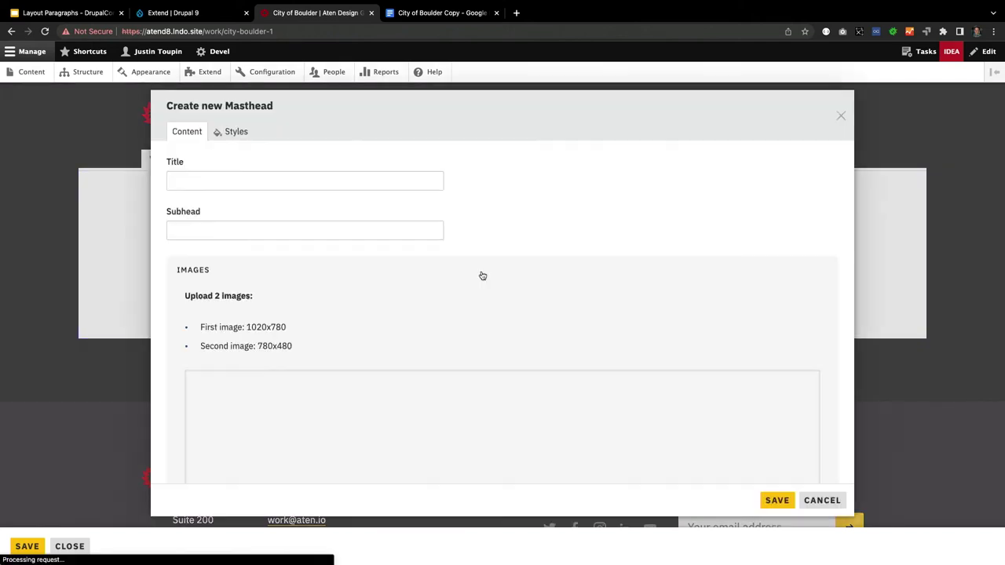
click(267, 186)
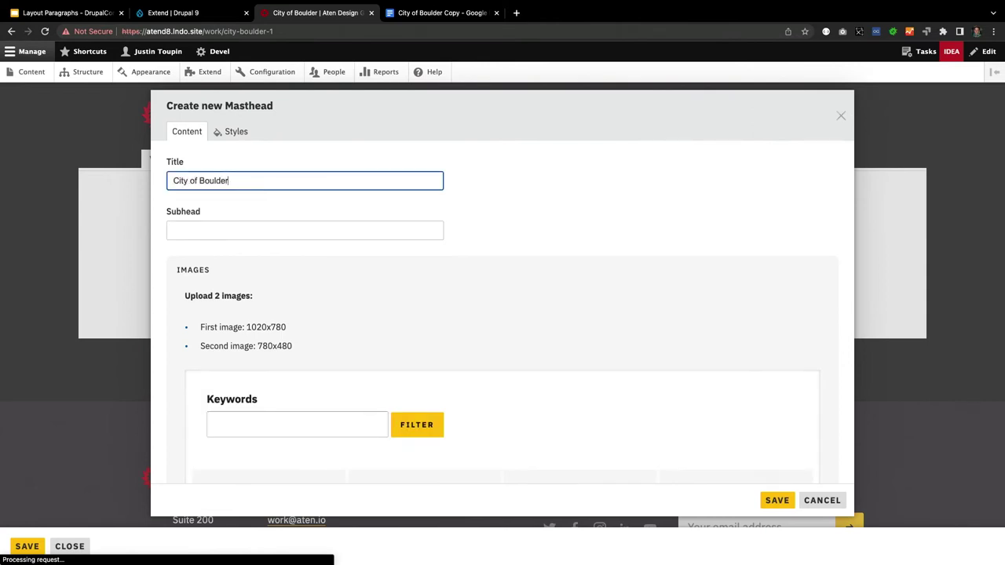
key(Tab)
text(An Iconic Destination)
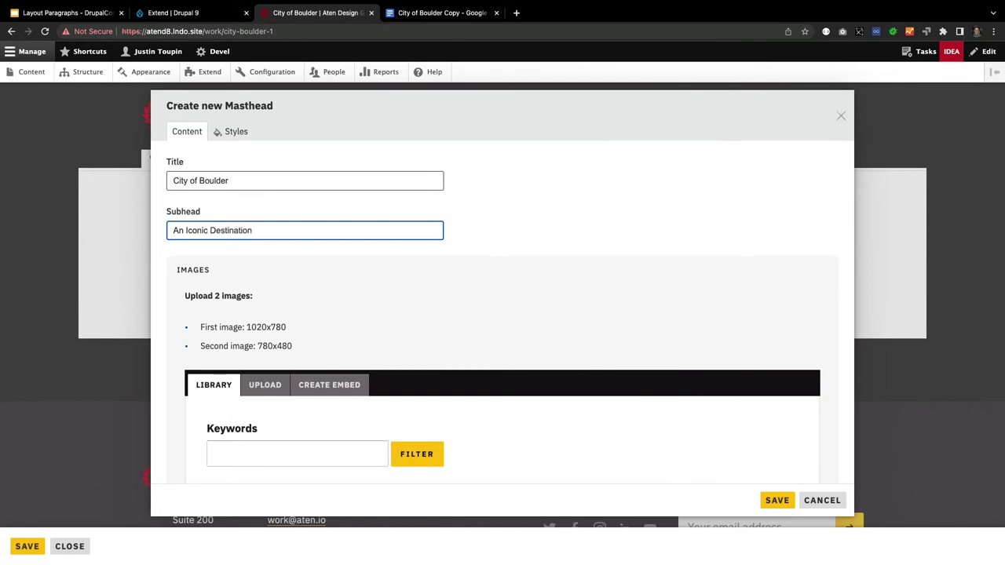
Filter the masthead's image library by "boulder" and place the Chautauqua Park and Boulder homepage screenshots.
scroll(309, 284, down, 5)
click(278, 239)
text(boulder)
click(397, 245)
scroll(440, 346, down, 5)
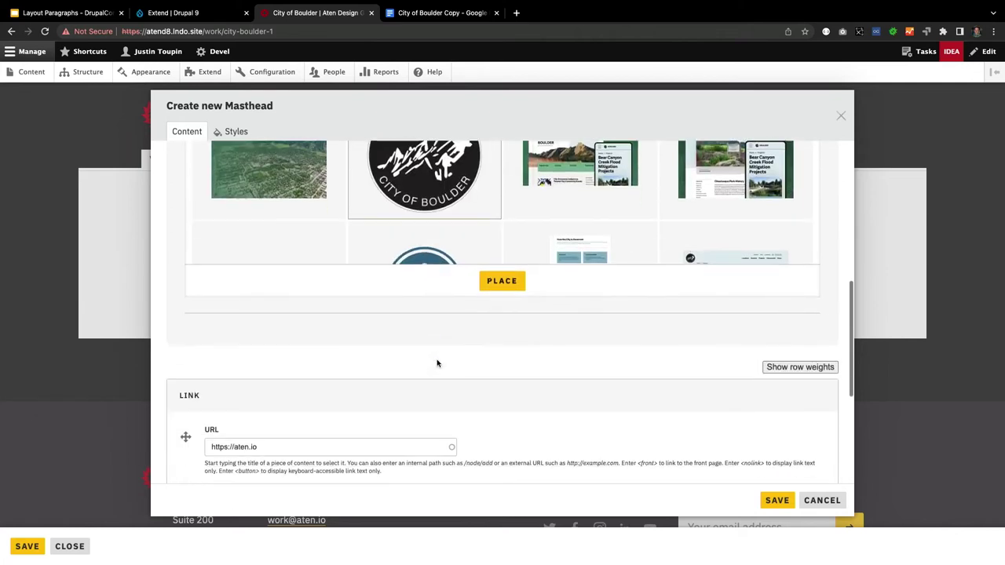
scroll(545, 264, up, 5)
scroll(541, 298, down, 4)
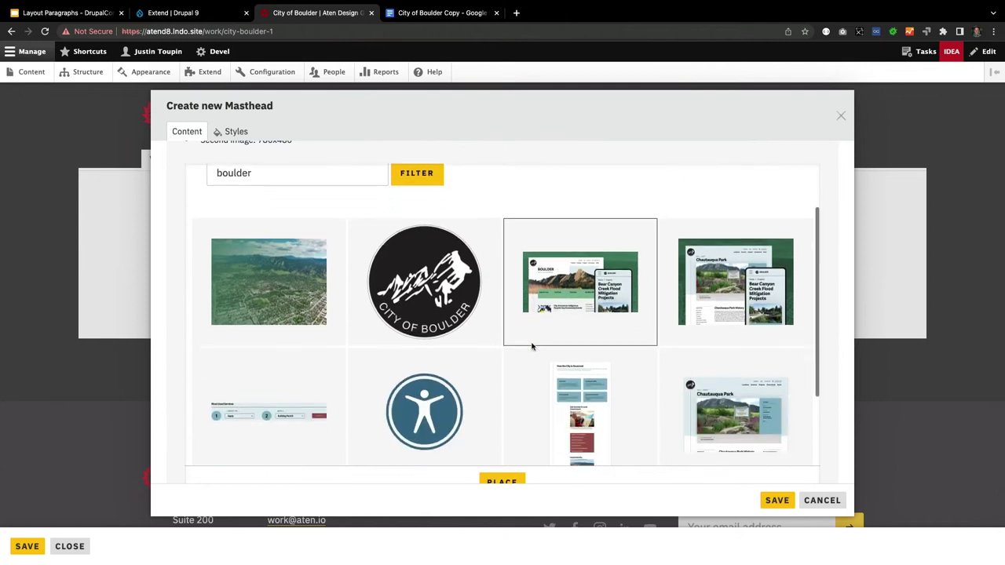
scroll(531, 346, down, 2)
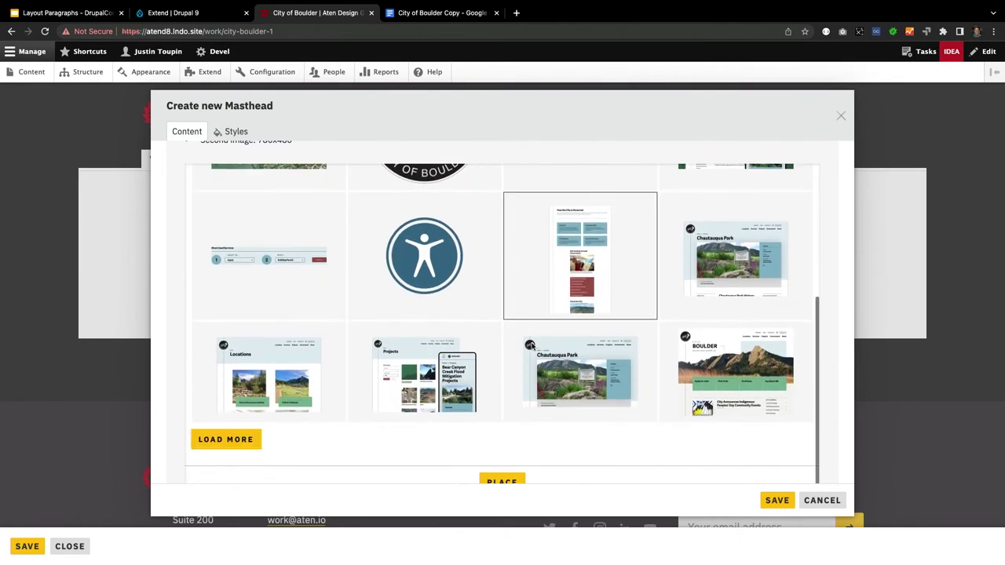
click(353, 363)
click(324, 366)
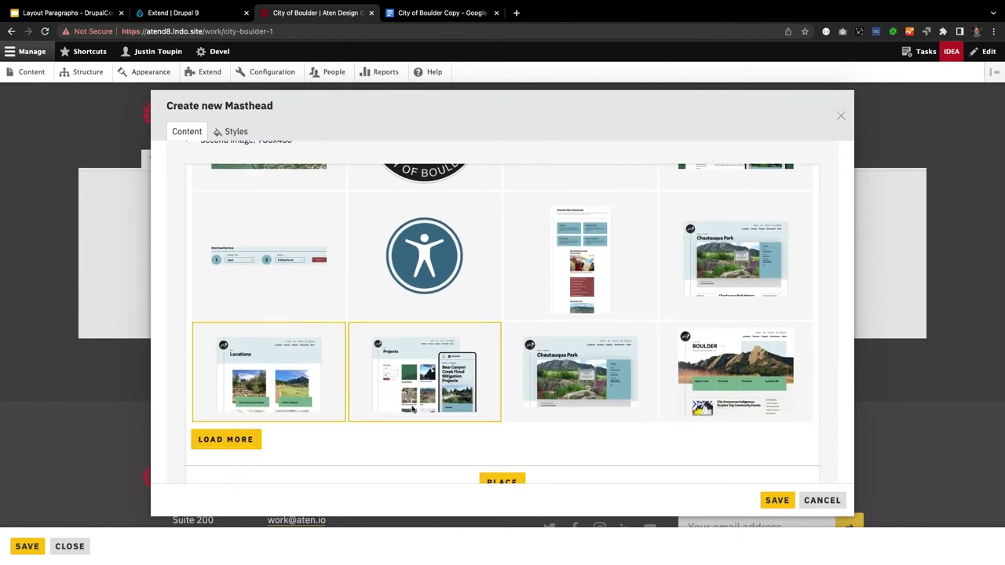
scroll(411, 408, down, 1)
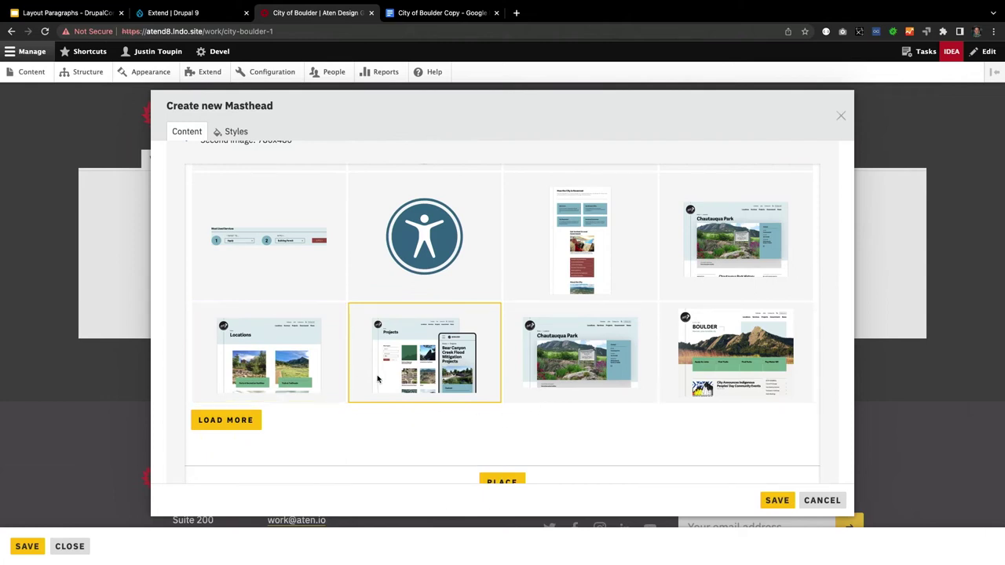
click(509, 480)
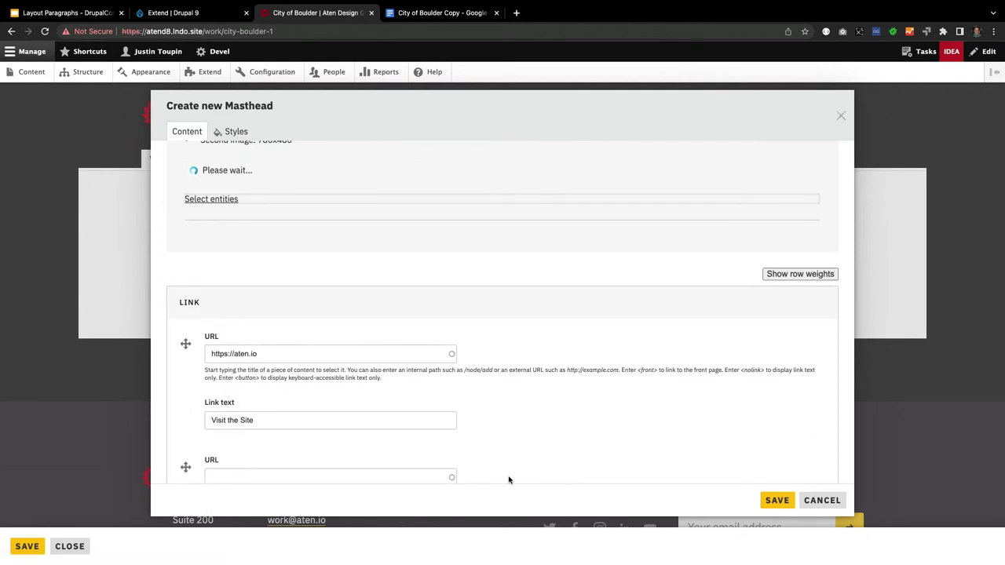
Reorder the masthead images so the Boulder homepage comes before Chautauqua Park, and save the masthead.
scroll(532, 377, up, 5)
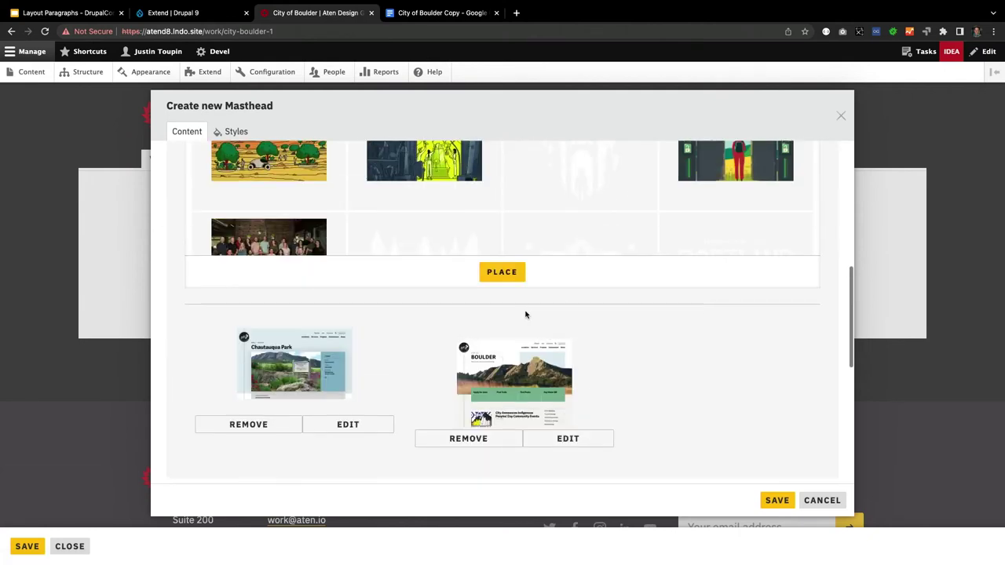
drag(325, 371, 573, 380)
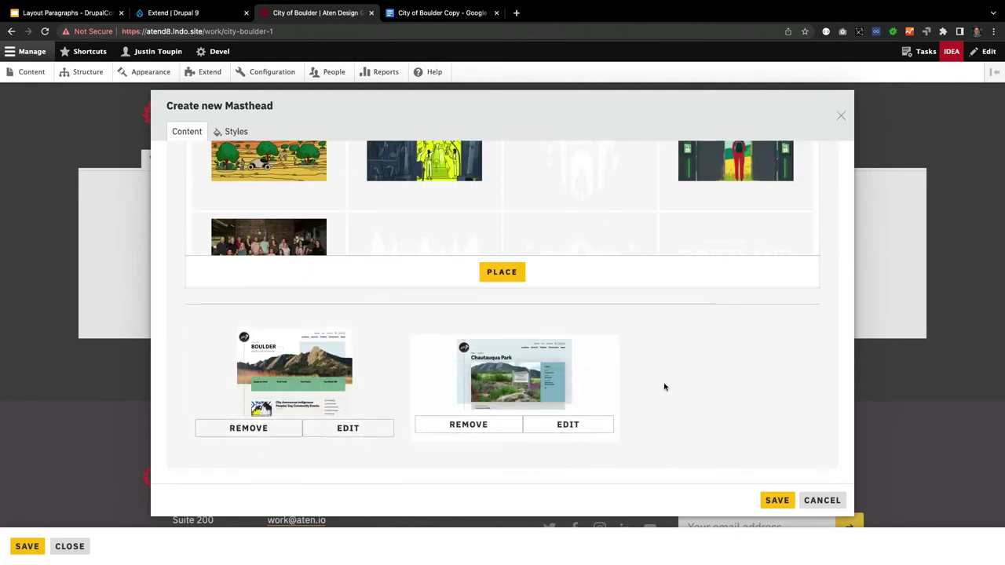
click(782, 500)
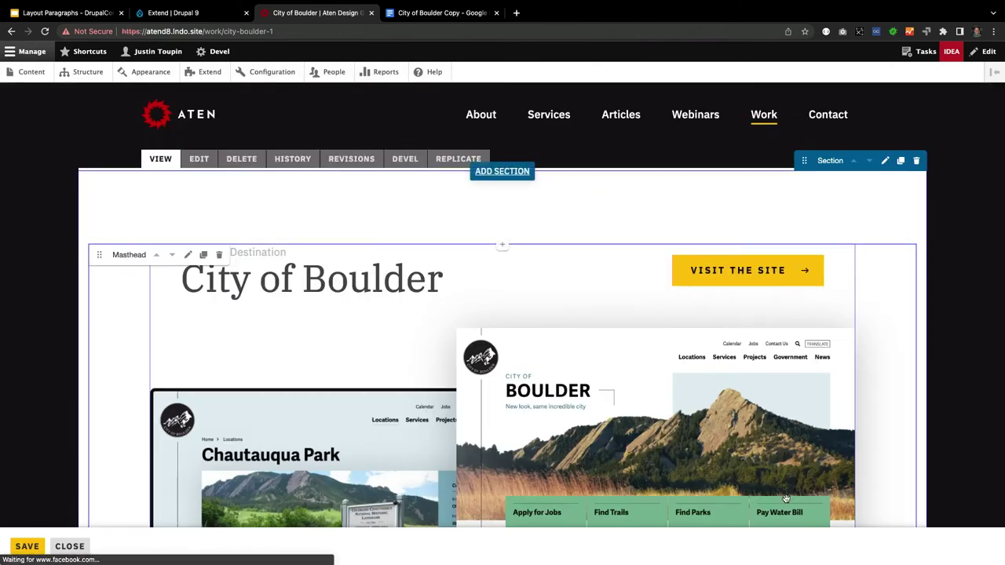
scroll(662, 358, down, 2)
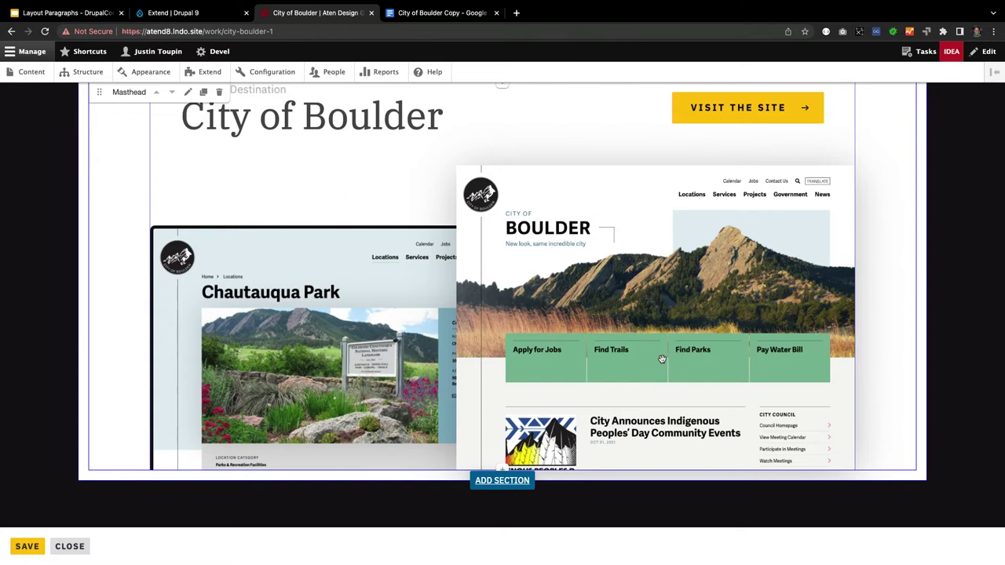
scroll(662, 359, up, 2)
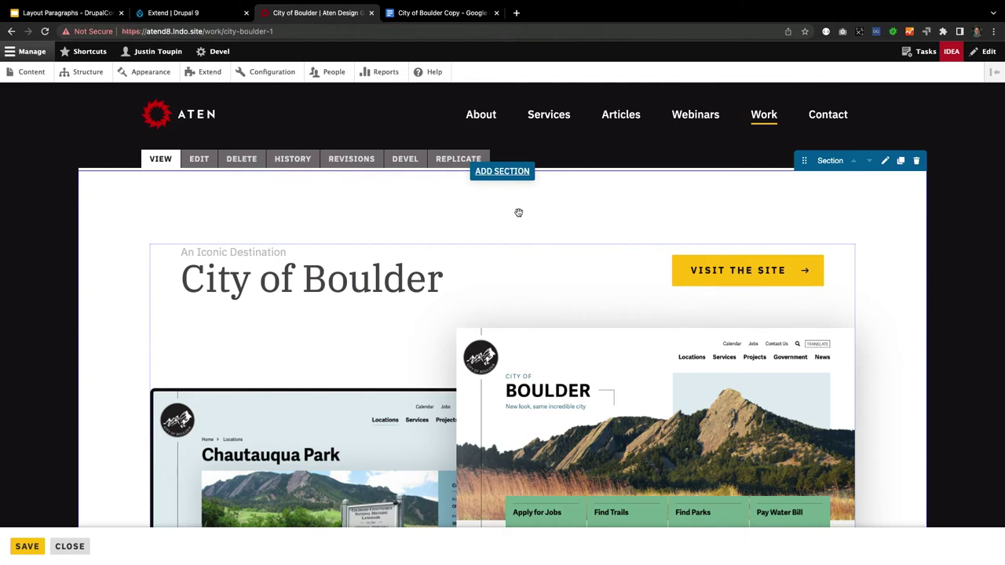
Style the masthead section with the Light on dark color scheme and a dark green background color, and save it.
click(885, 160)
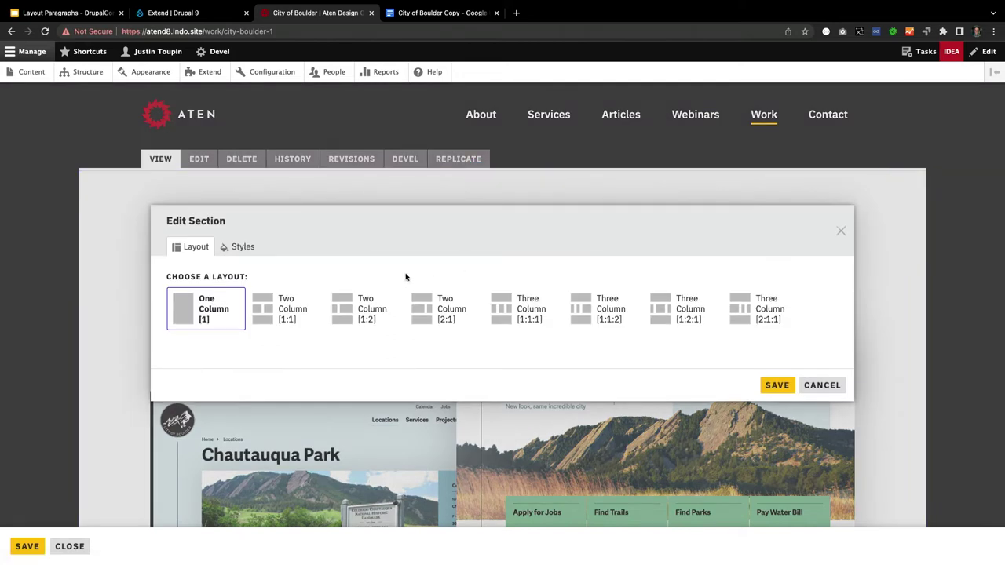
click(235, 247)
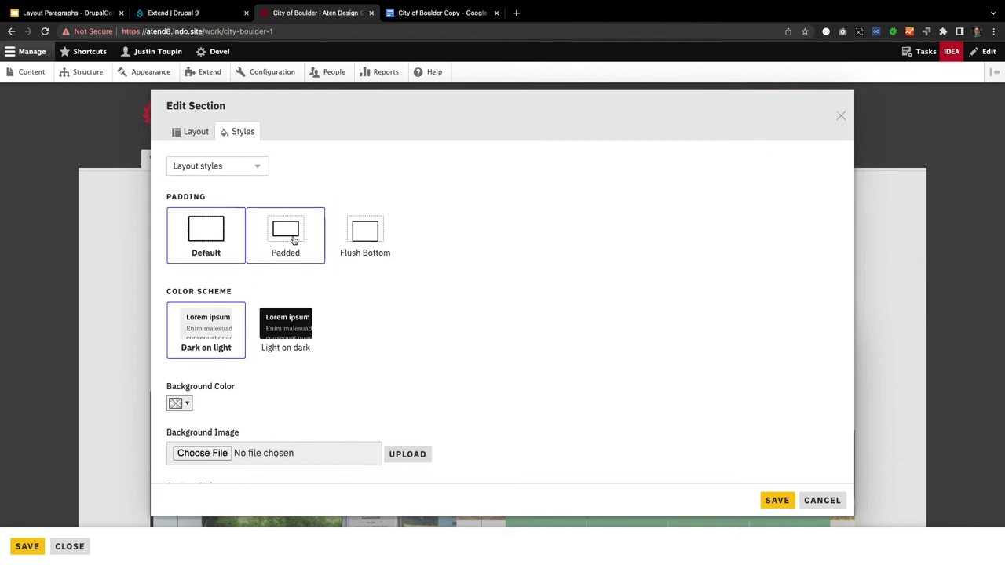
click(271, 347)
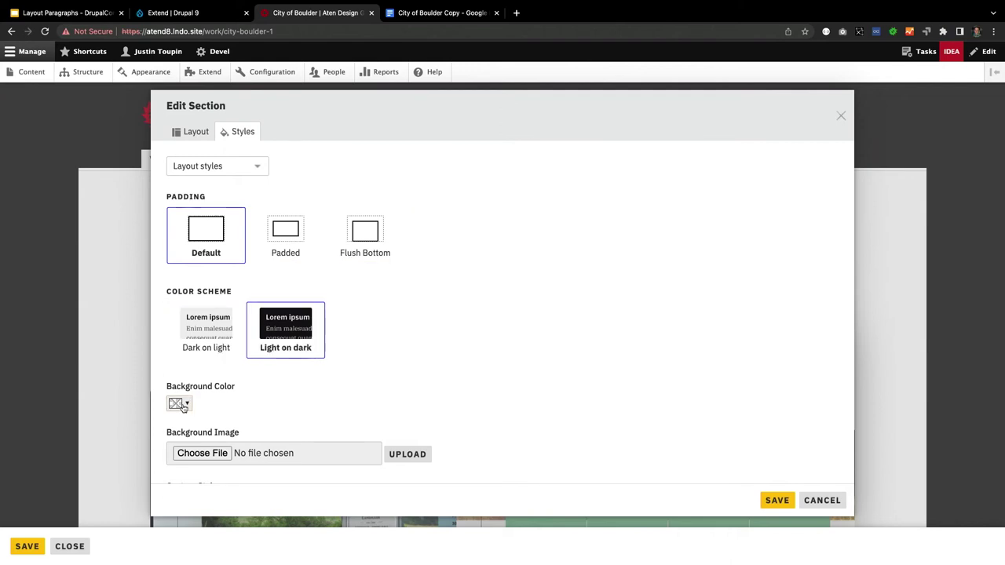
click(183, 405)
click(177, 469)
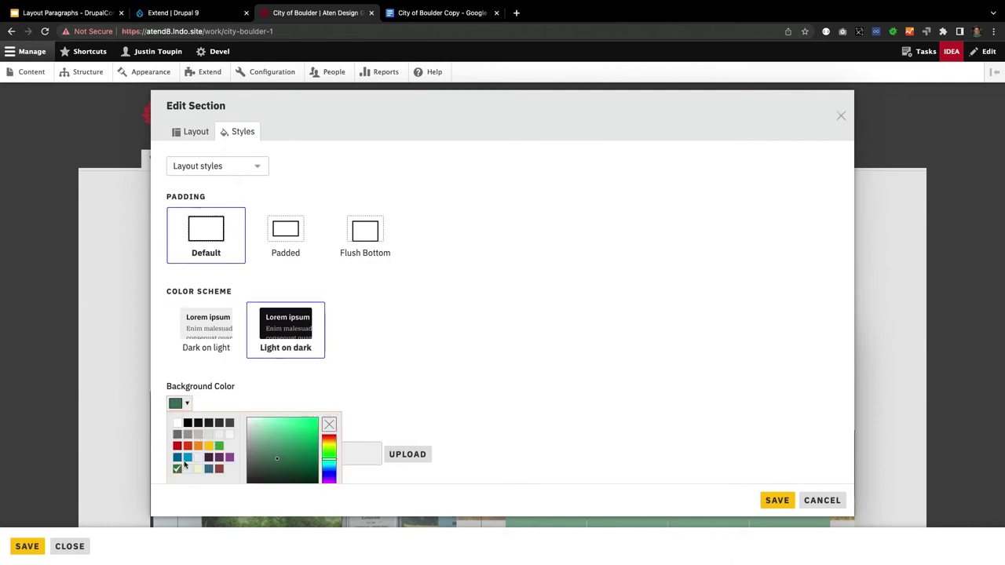
click(406, 350)
click(775, 500)
Add a Three Column [1:1:1] section below the masthead section.
scroll(781, 446, down, 4)
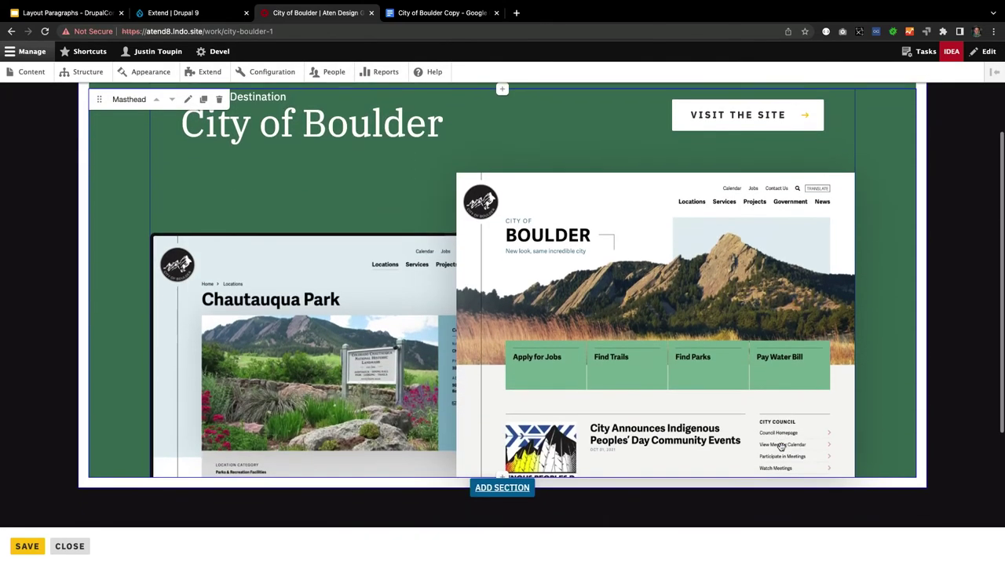
scroll(782, 446, down, 2)
scroll(746, 342, down, 4)
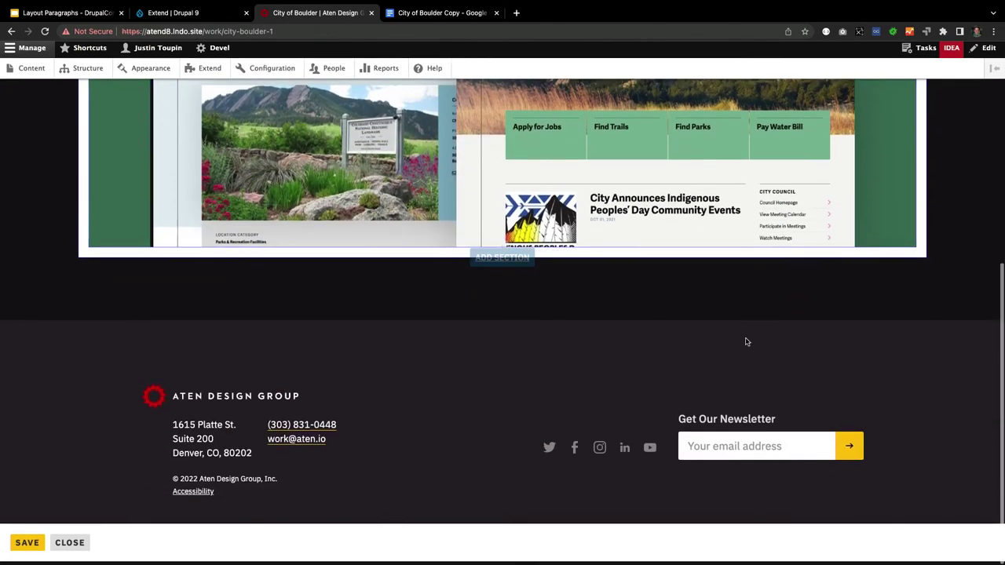
click(493, 261)
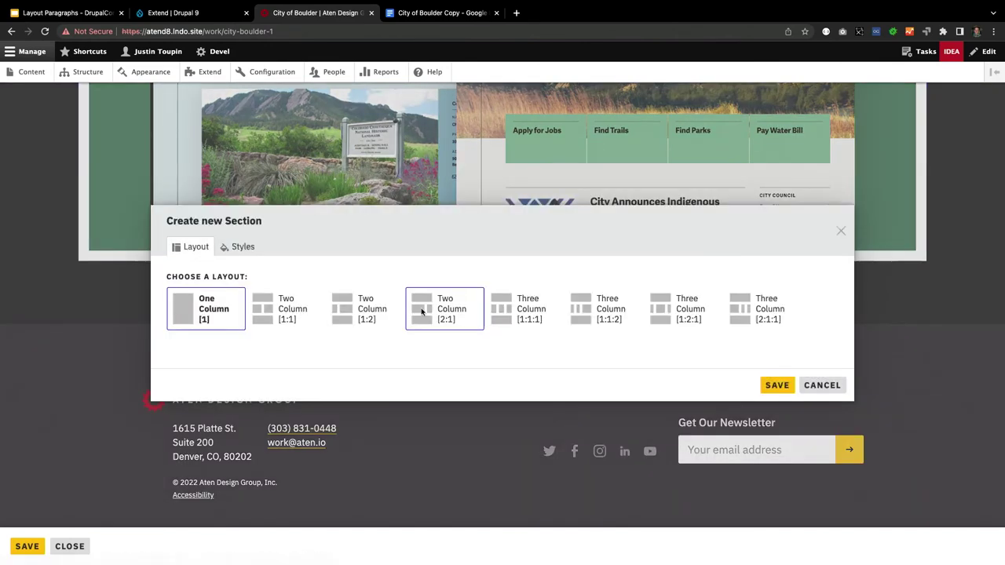
click(524, 314)
click(772, 388)
Copy the unique brand heading and its first paragraph from the City of Boulder Copy Google Doc into a Text component in the first column.
click(442, 12)
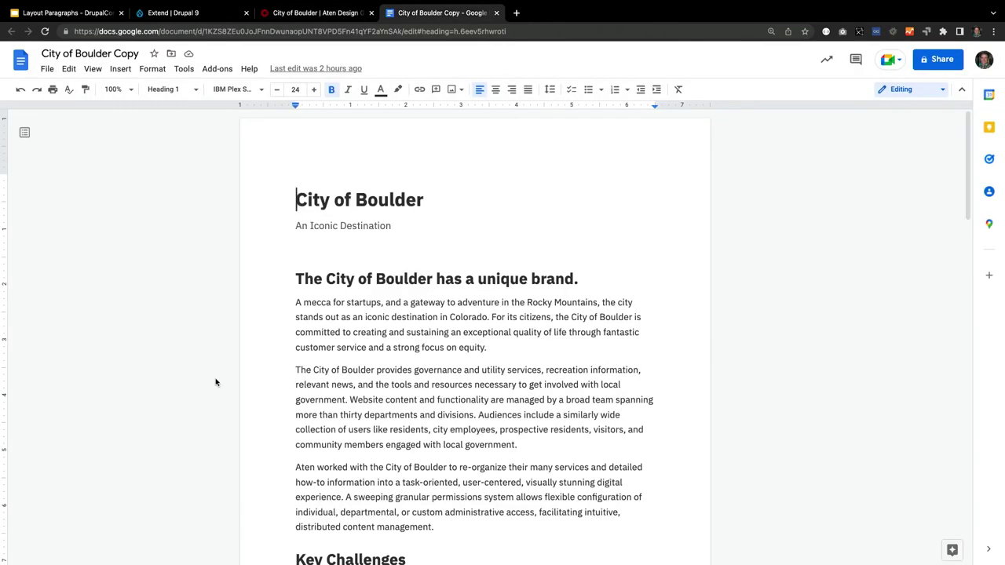
drag(295, 280, 487, 342)
key(super+c)
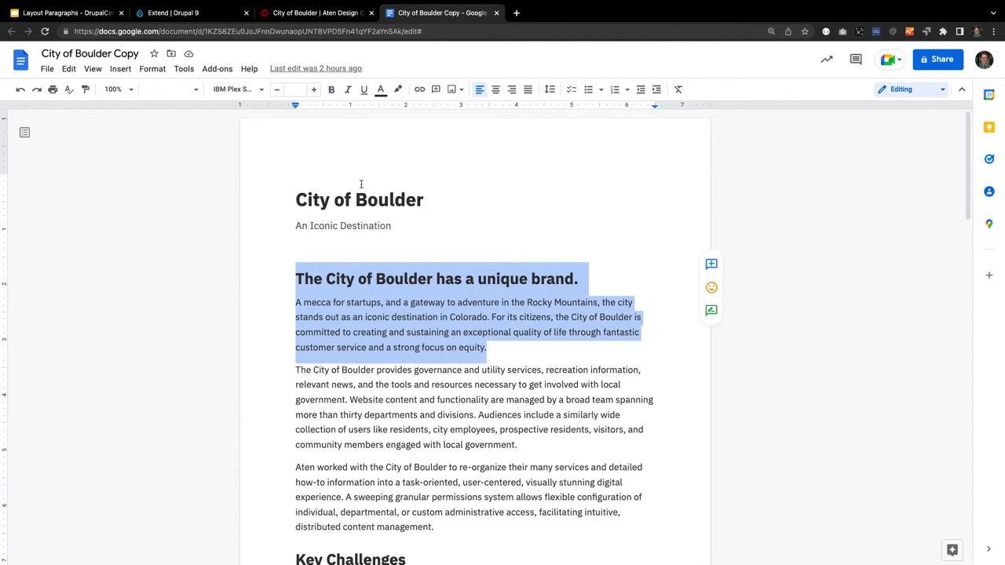
click(296, 13)
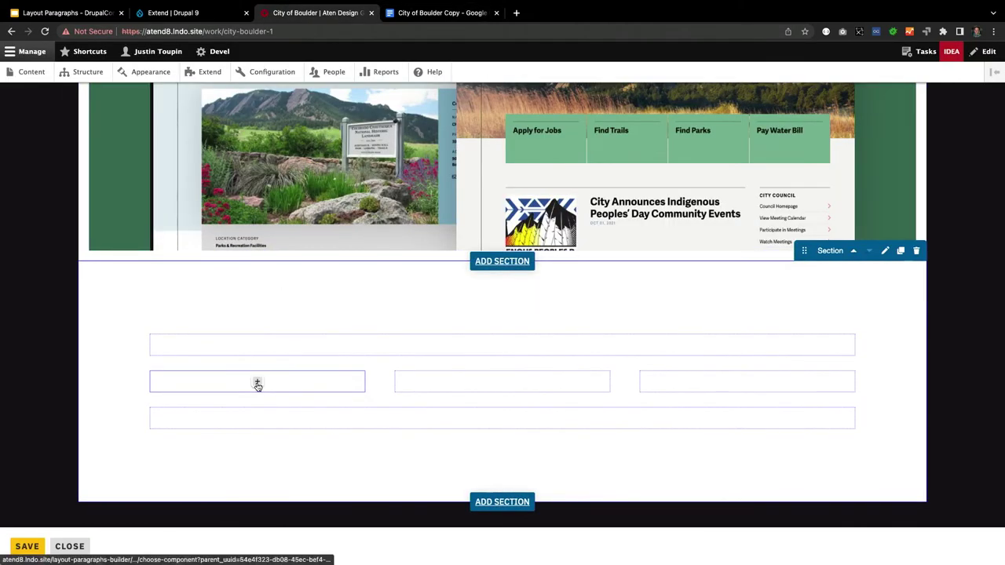
click(257, 383)
click(471, 292)
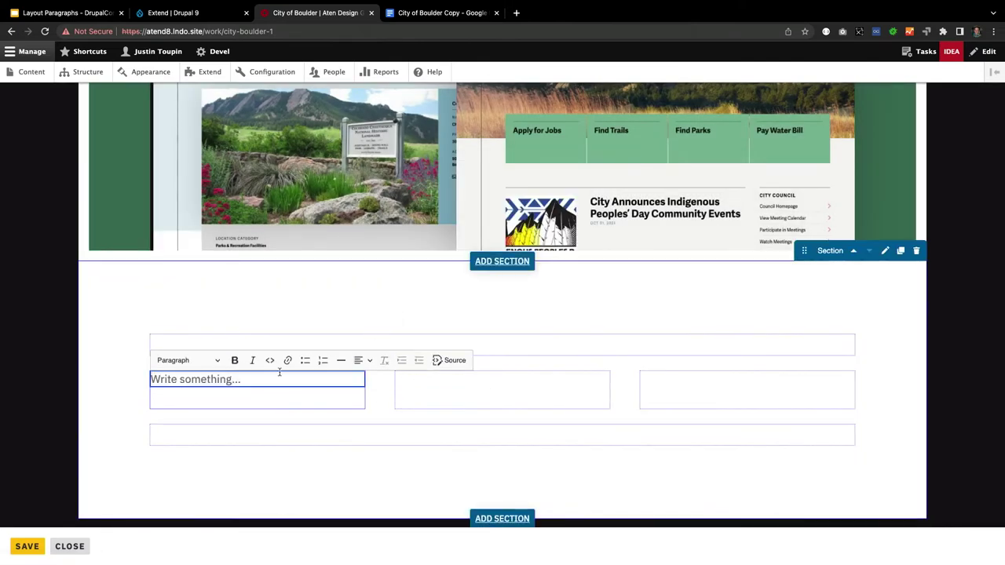
key(super+v)
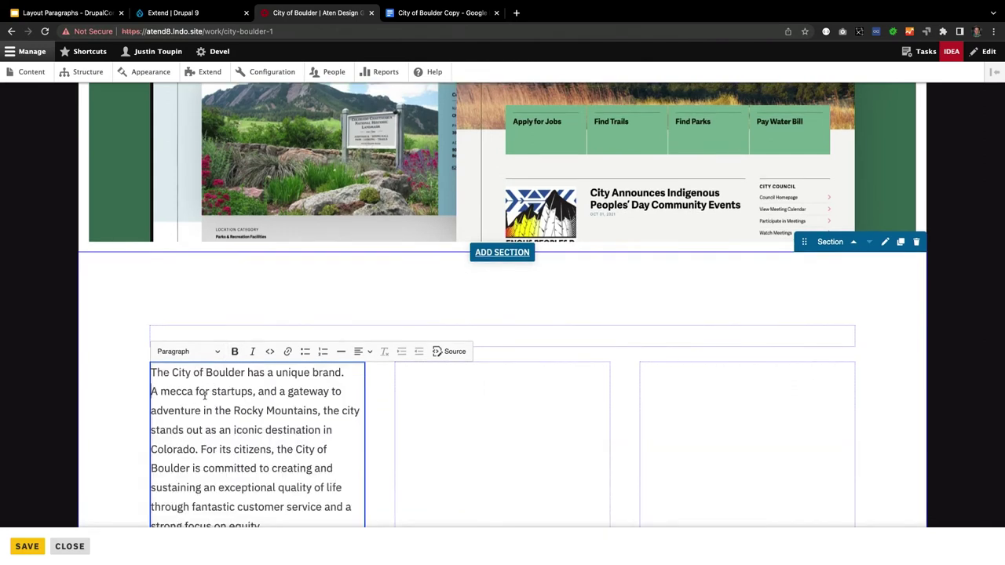
Separate "The City of Boulder has a unique brand." from the paragraph below it and format it as Heading 2.
click(344, 372)
key(Delete)
key(Return)
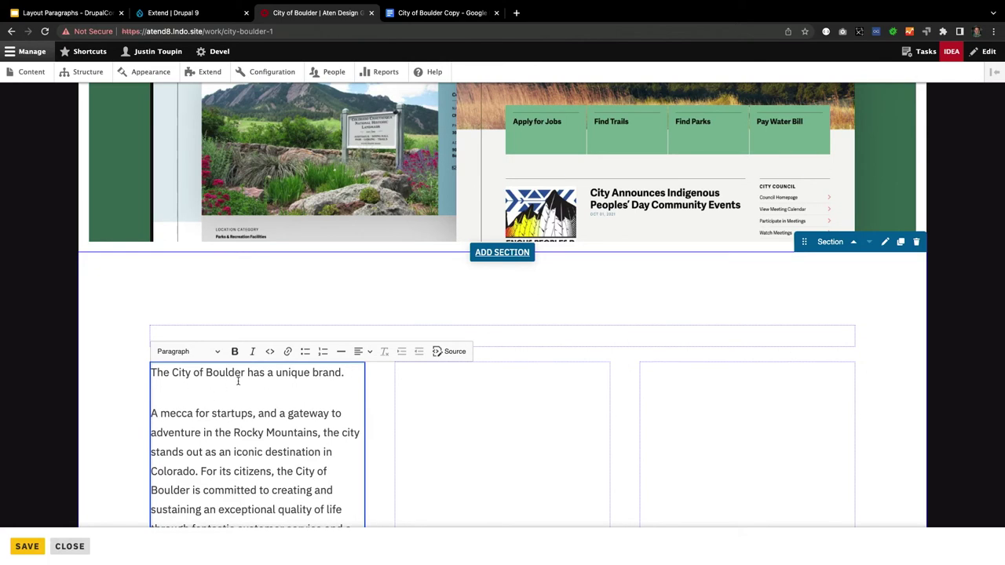
click(211, 353)
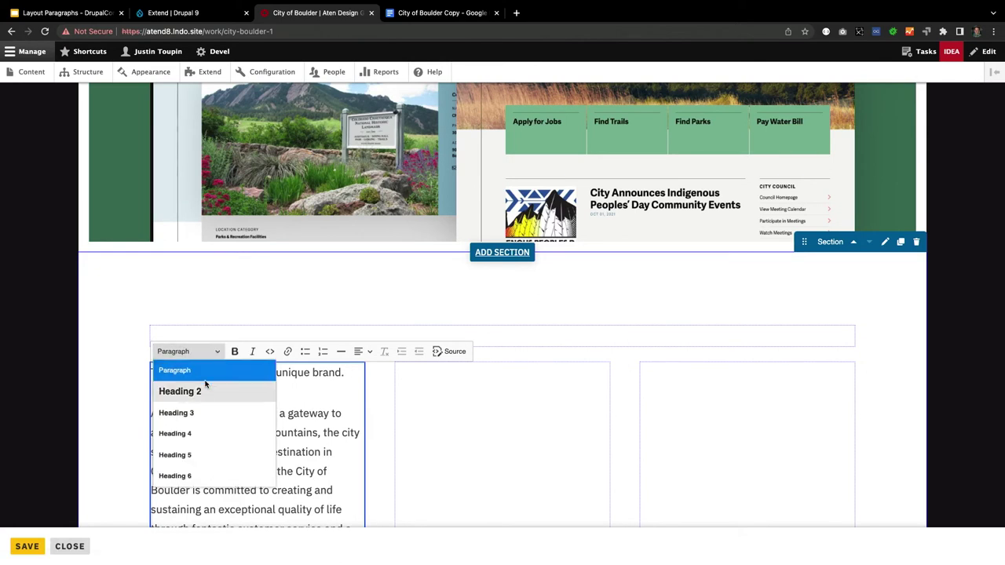
click(202, 389)
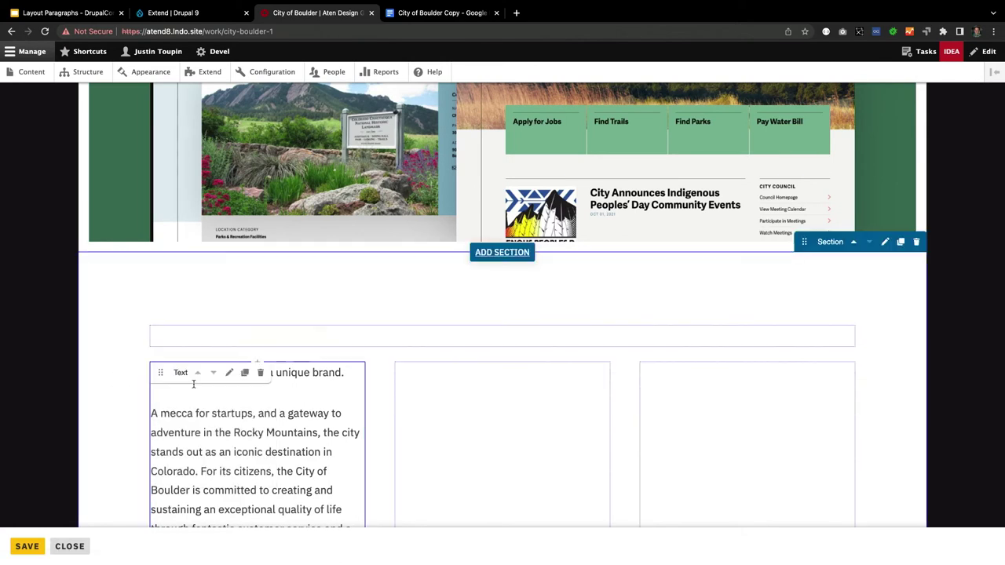
click(292, 372)
click(209, 353)
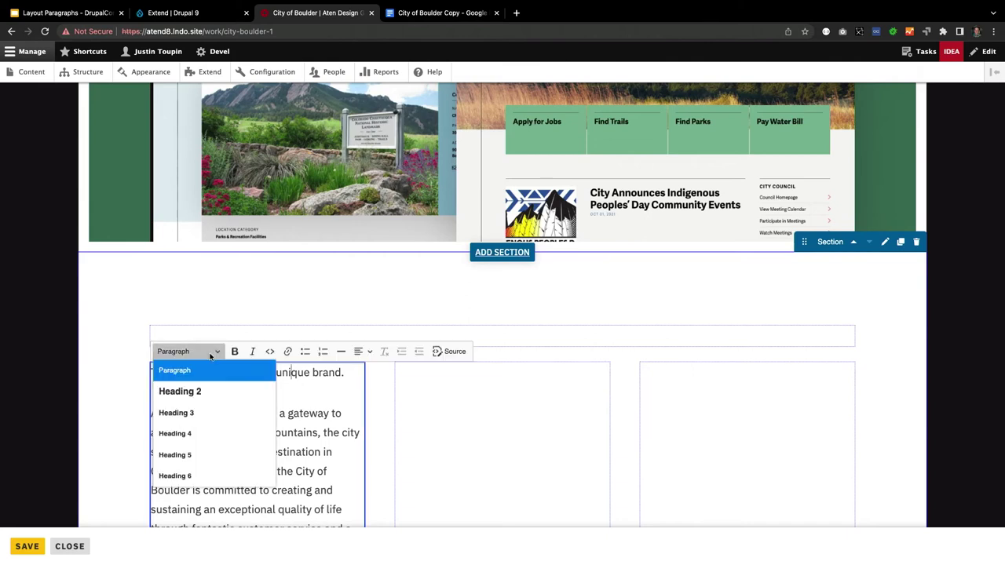
click(204, 388)
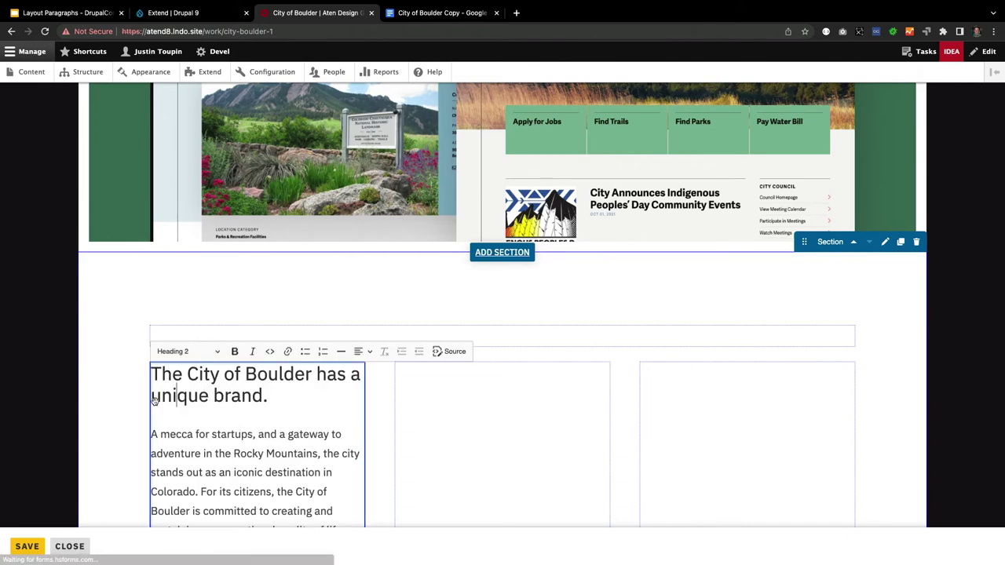
click(75, 377)
Copy the Google Doc's paragraph on governance and utility services into a new Text component in the middle column.
scroll(75, 377, down, 5)
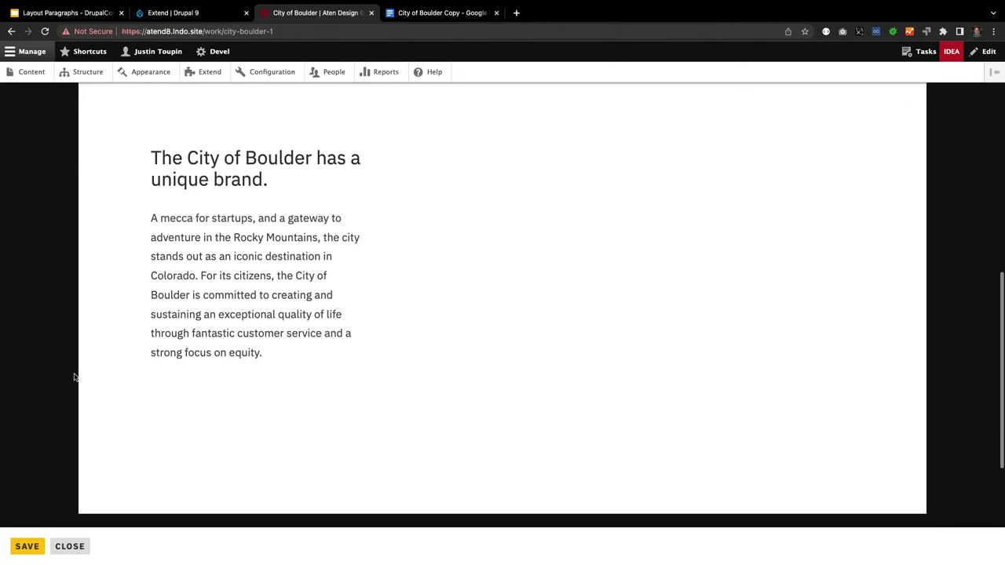
mouse_move(439, 3)
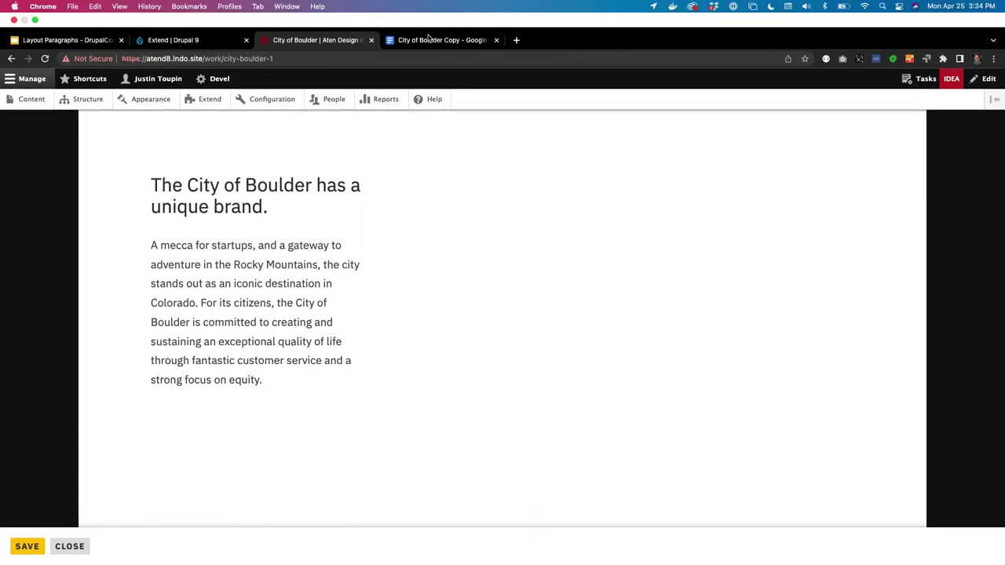
click(432, 39)
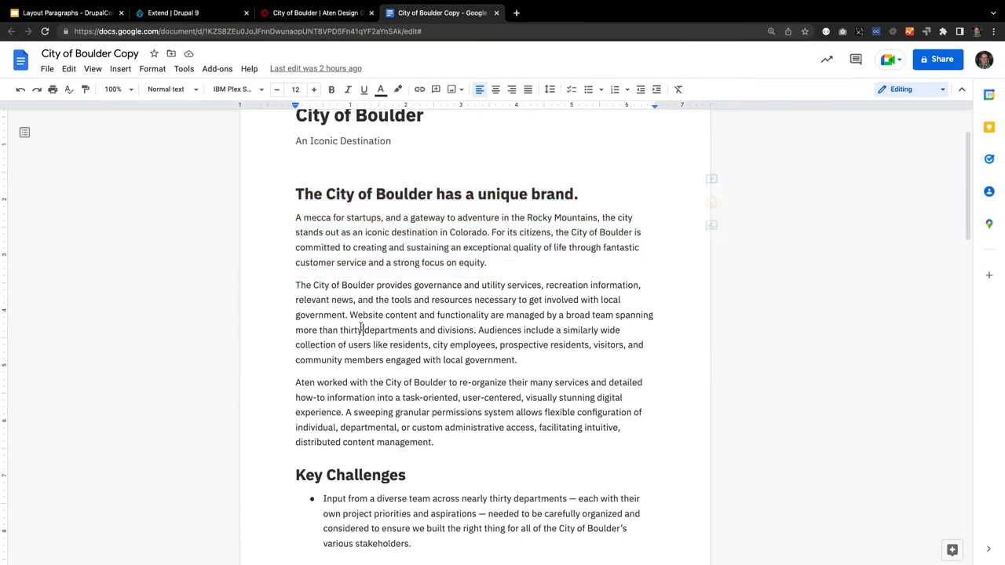
triple_click(360, 331)
key(ctrl+c)
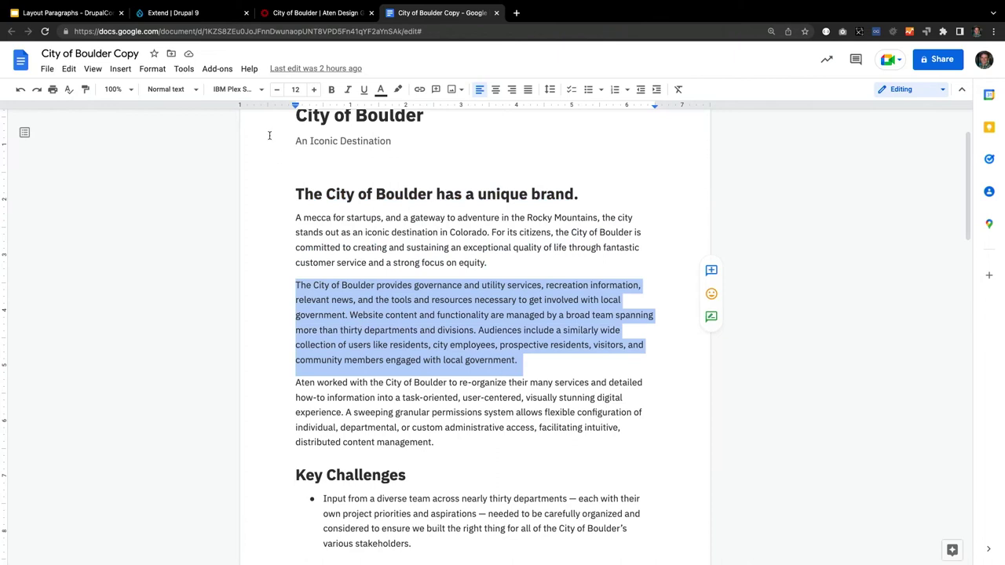
click(299, 12)
click(502, 275)
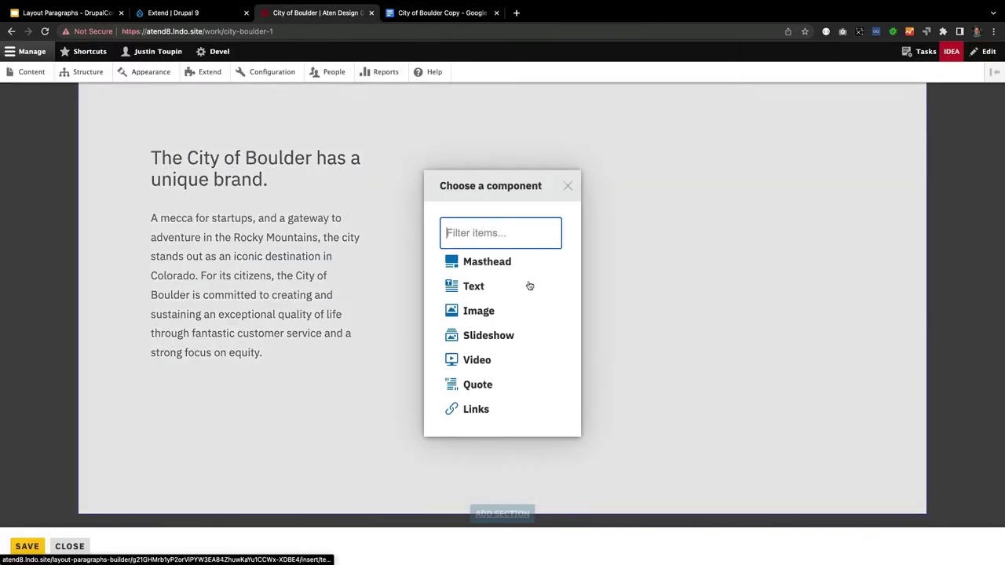
click(478, 287)
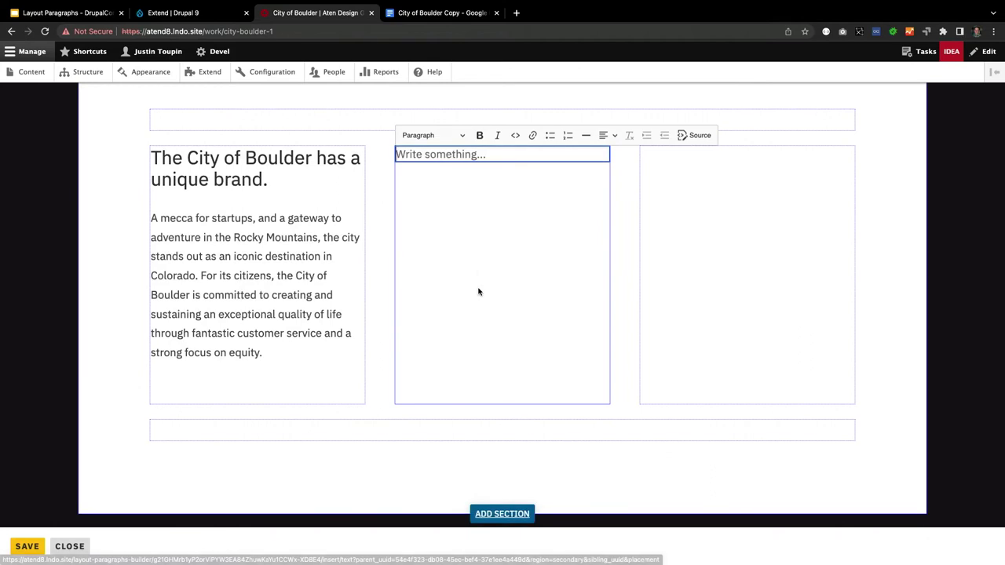
key(ctrl+v)
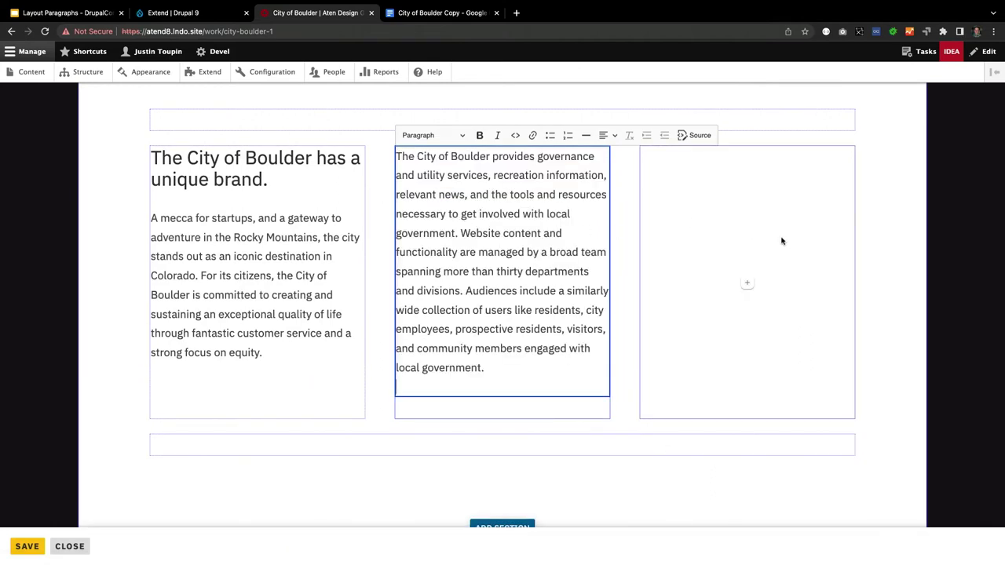
Add a Text component to the third column with the Google Doc's paragraph beginning "Aten worked with the City of Boulder".
click(746, 284)
click(424, 13)
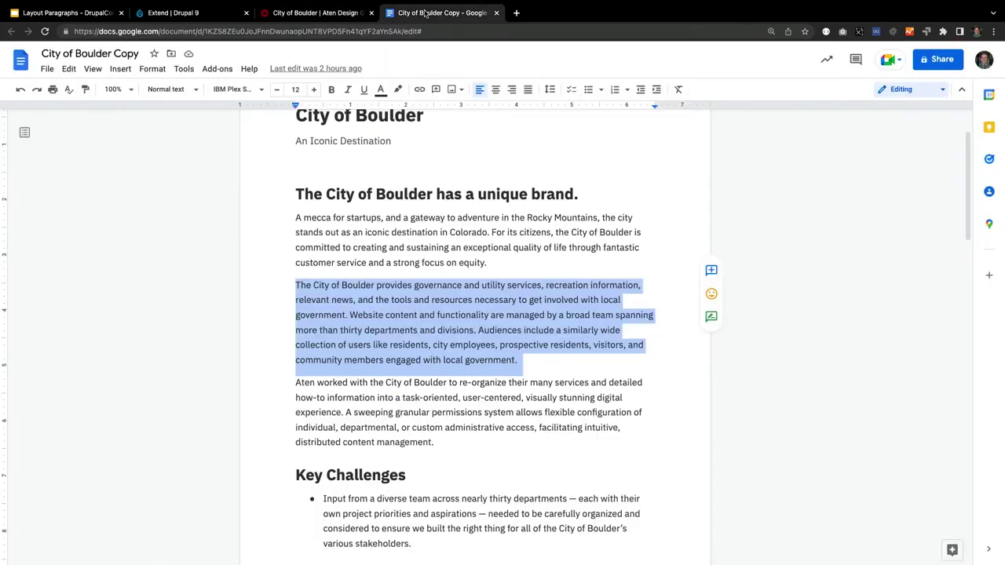
triple_click(351, 409)
key(super+c)
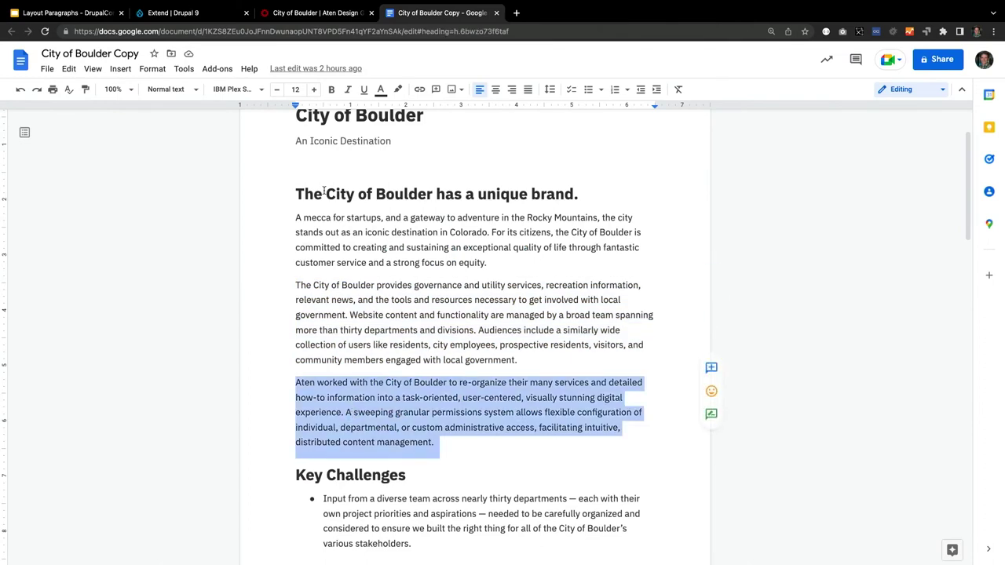
click(318, 13)
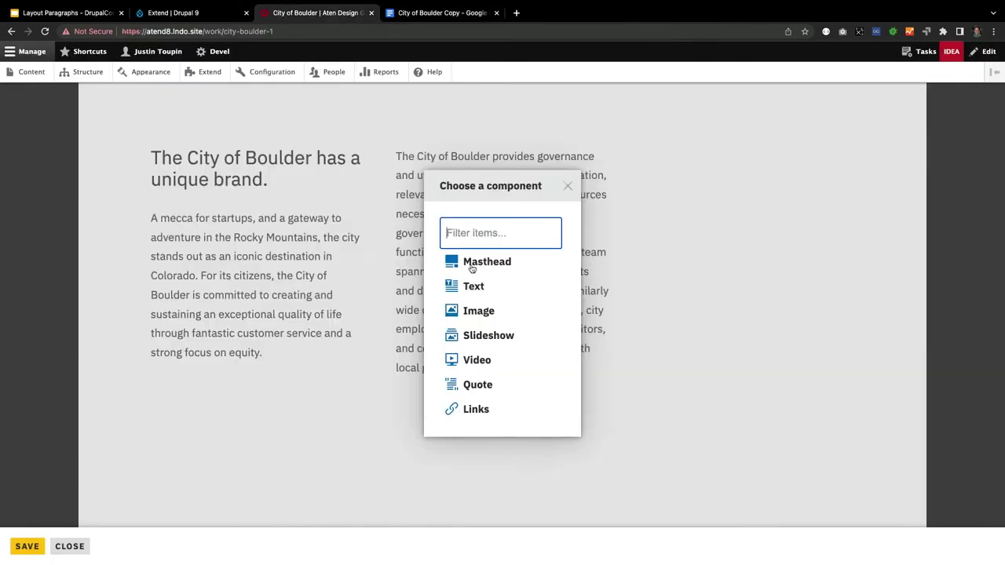
click(449, 294)
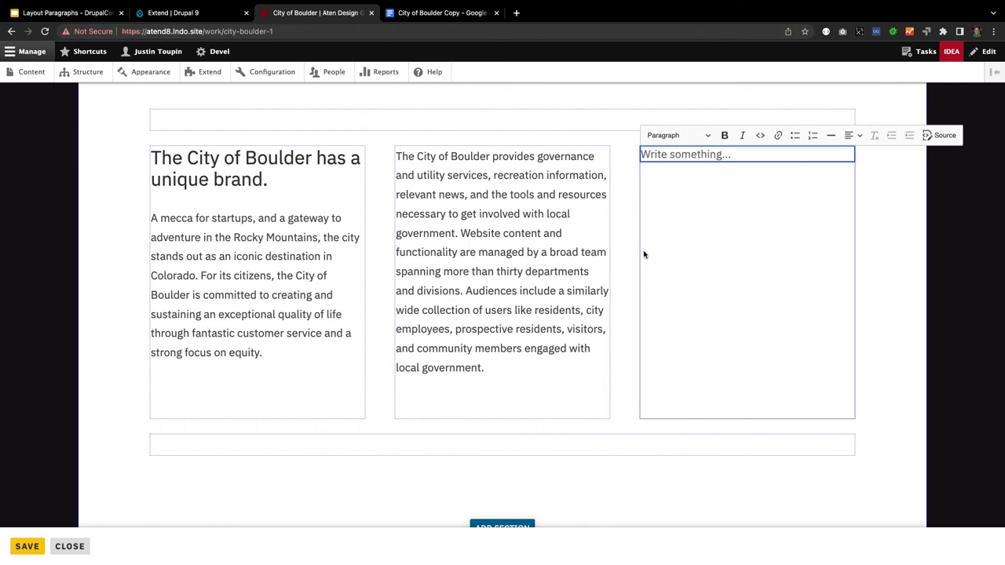
key(super+v)
Change the text section's layout to Two Column [1:1], moving the Tertiary items to Secondary, and save it.
scroll(736, 208, up, 3)
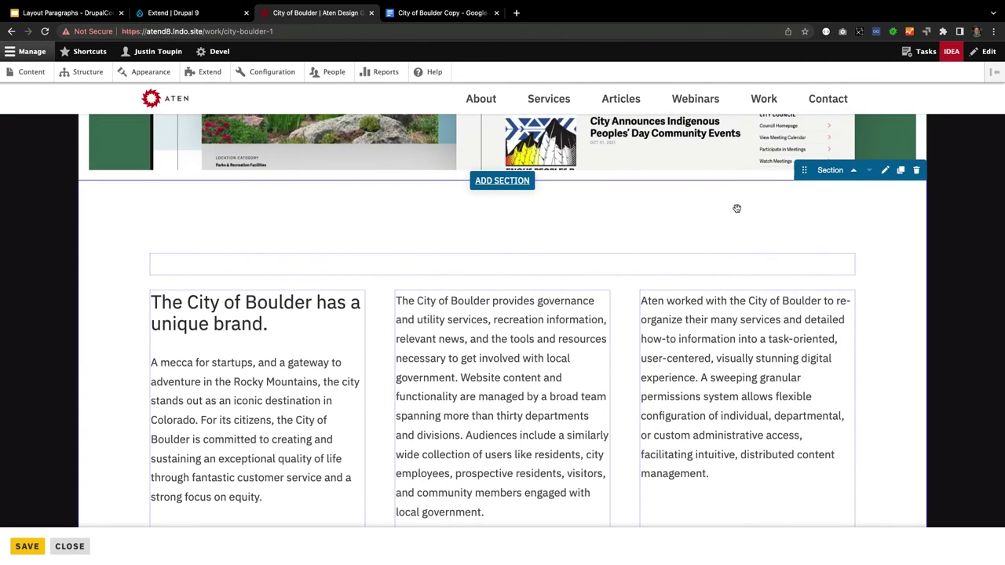
mouse_move(907, 3)
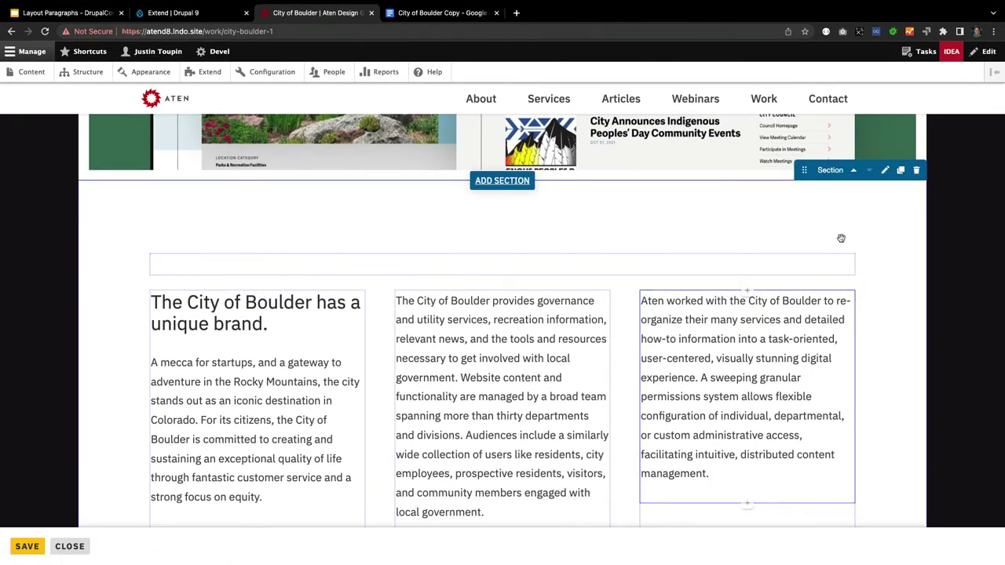
click(885, 172)
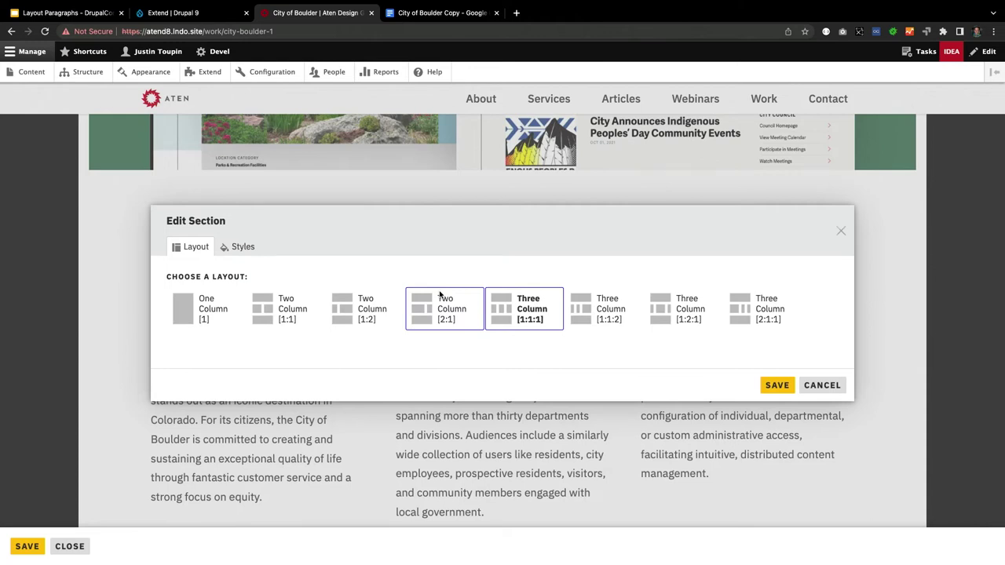
click(272, 311)
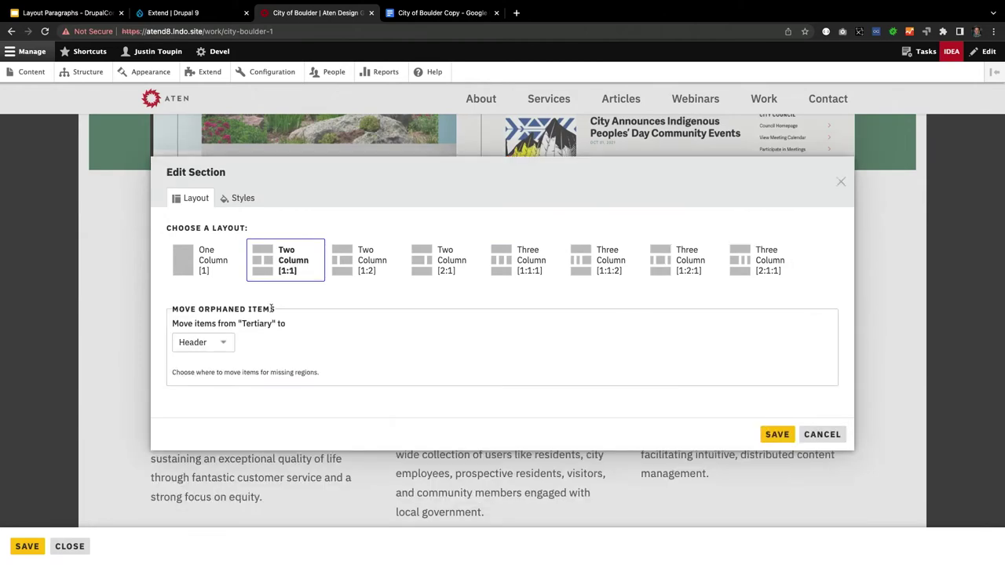
click(202, 349)
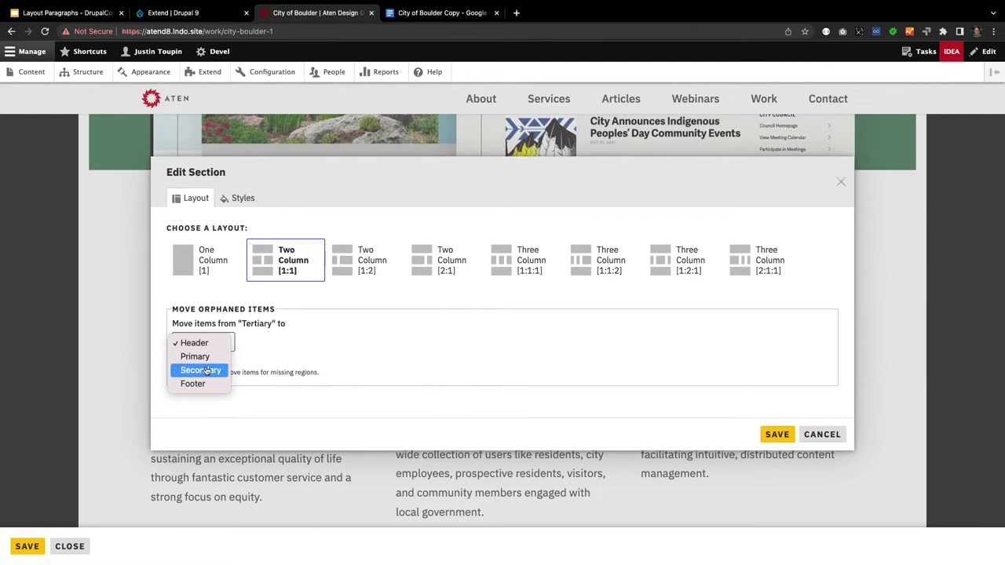
click(198, 370)
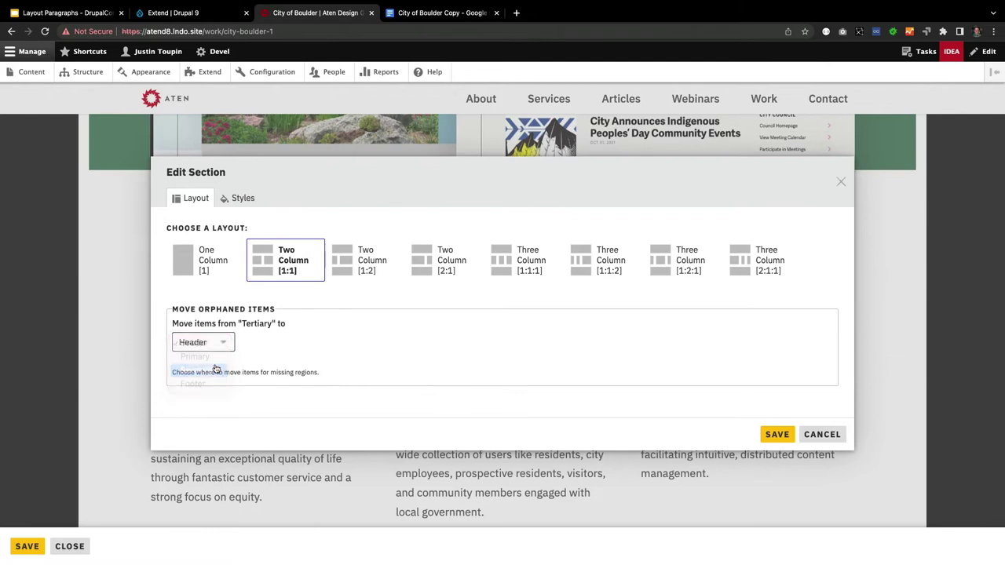
click(777, 437)
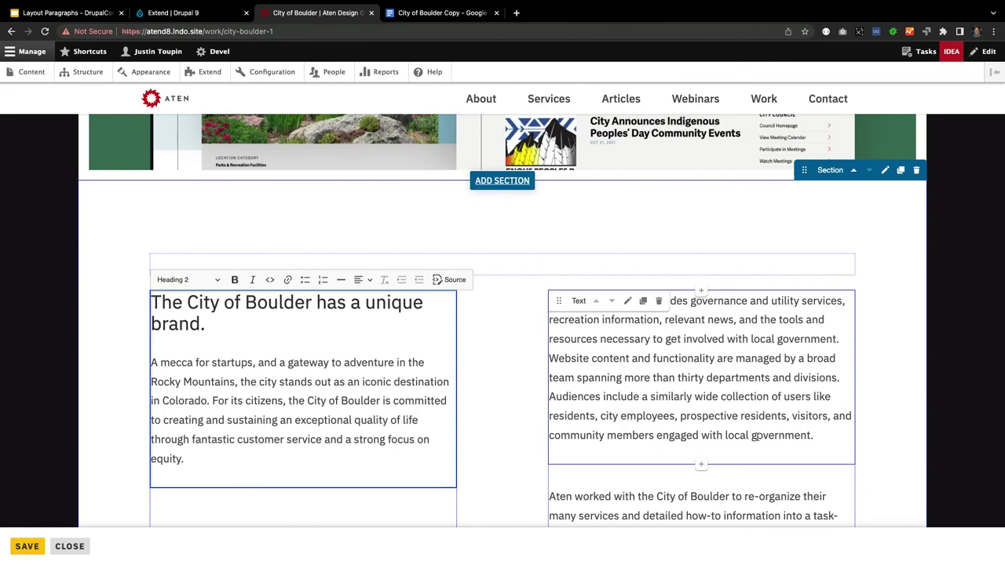
Remove the empty line after the governance and utility services paragraph in the second column.
scroll(811, 435, down, 2)
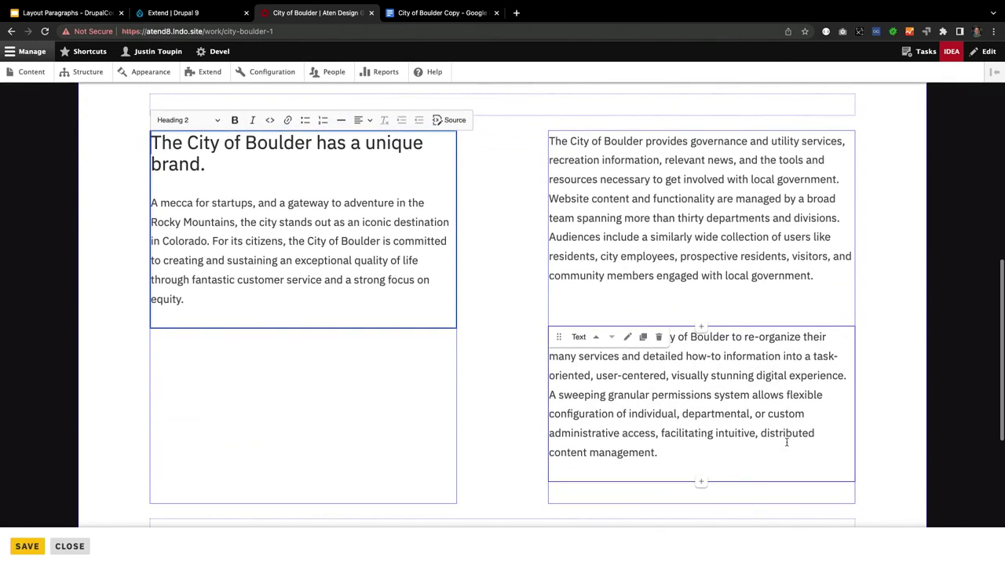
scroll(789, 440, down, 1)
click(729, 279)
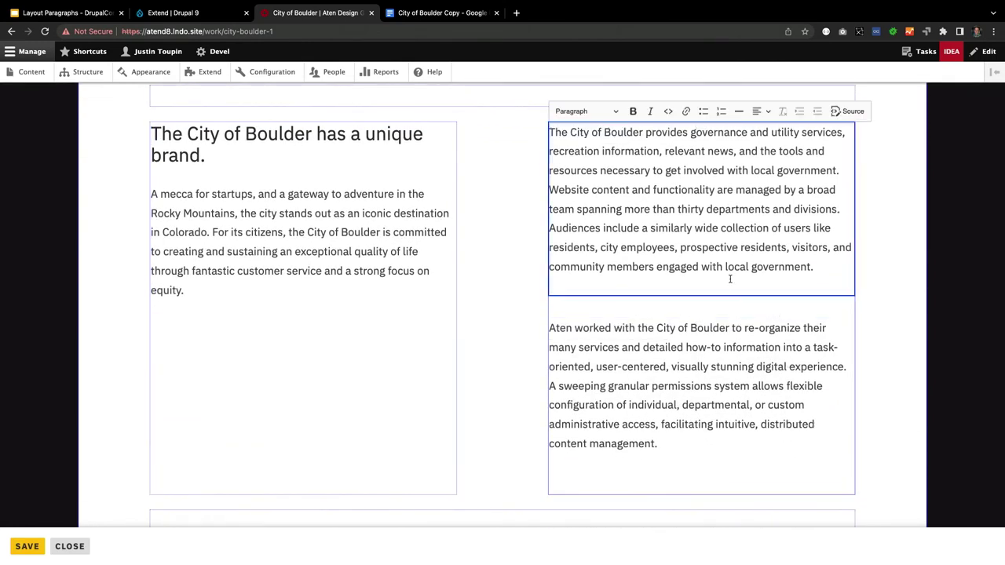
key(BackSpace)
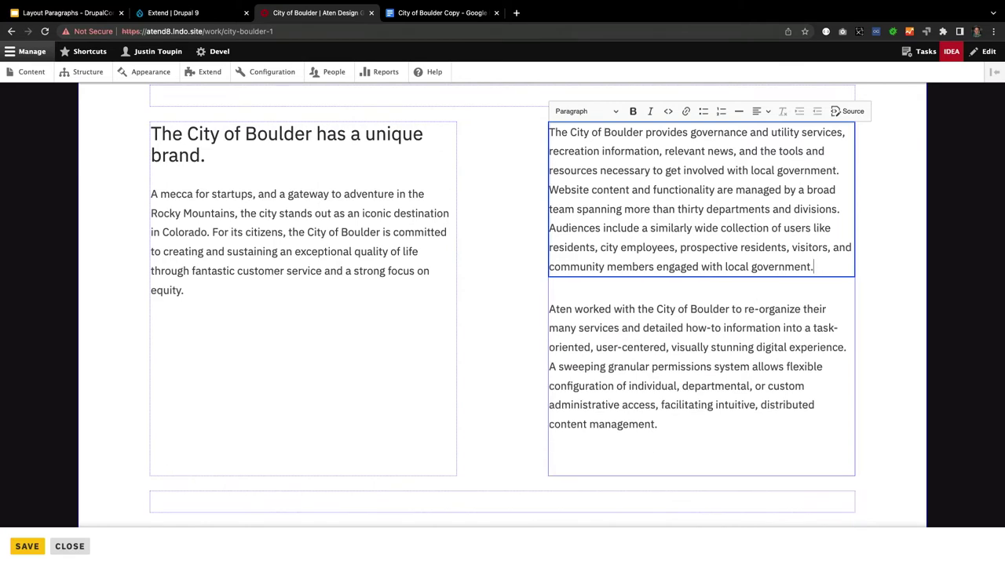
click(866, 242)
Open the style settings of the two-column text section and set the Primary region's padding to Padded.
scroll(856, 228, up, 5)
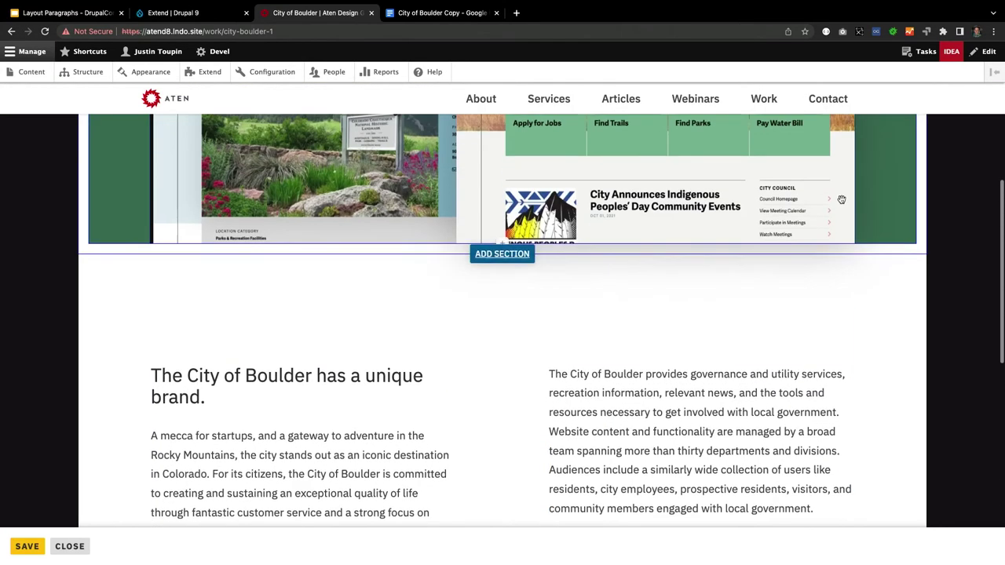
click(866, 264)
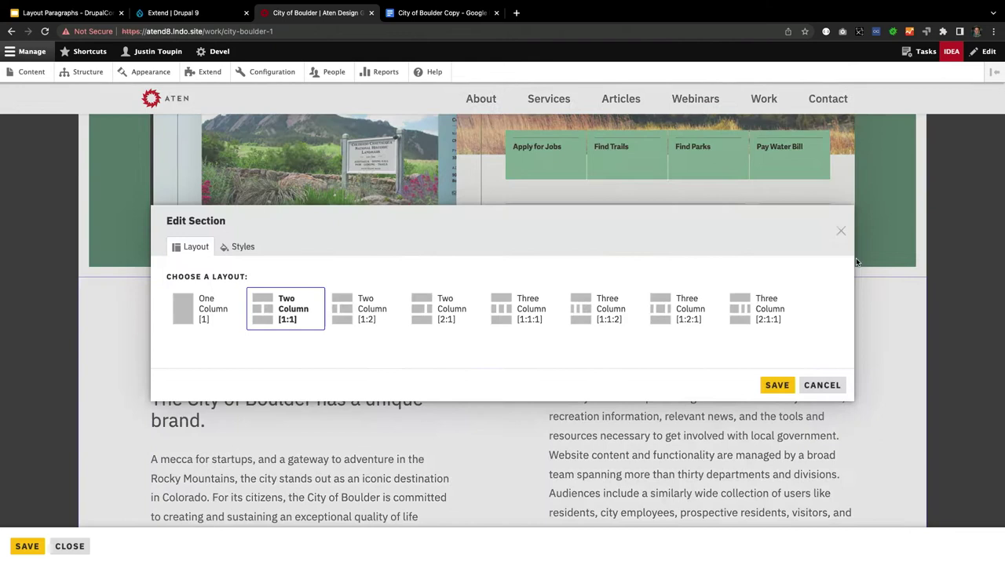
click(244, 247)
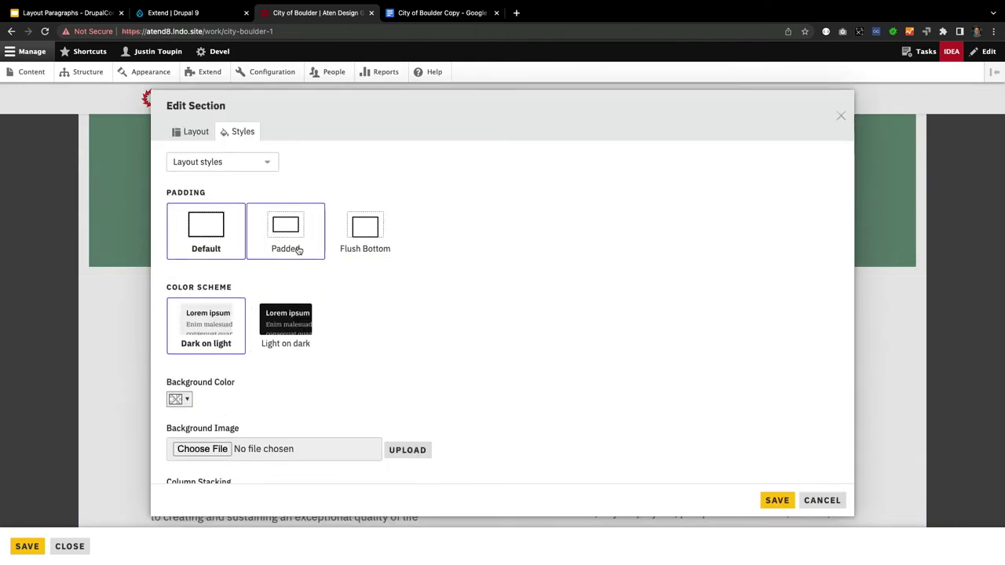
click(217, 164)
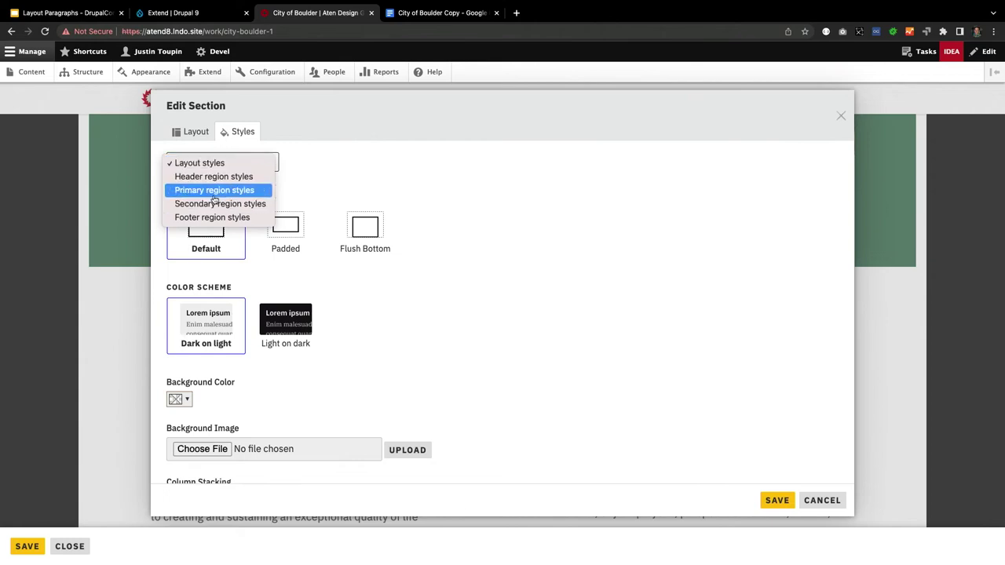
click(214, 196)
click(313, 226)
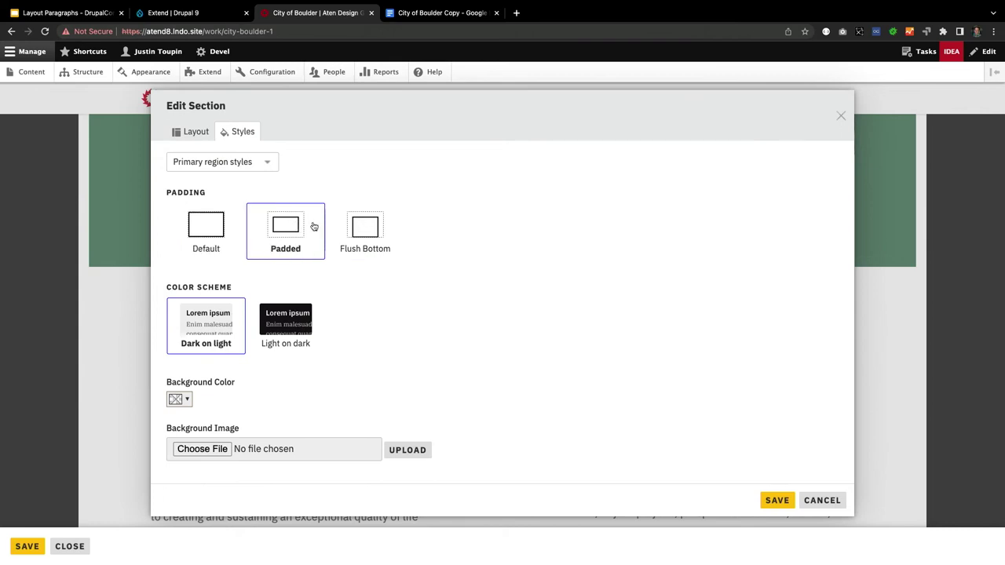
Give the Primary region a pale blue background color and save the section.
click(179, 399)
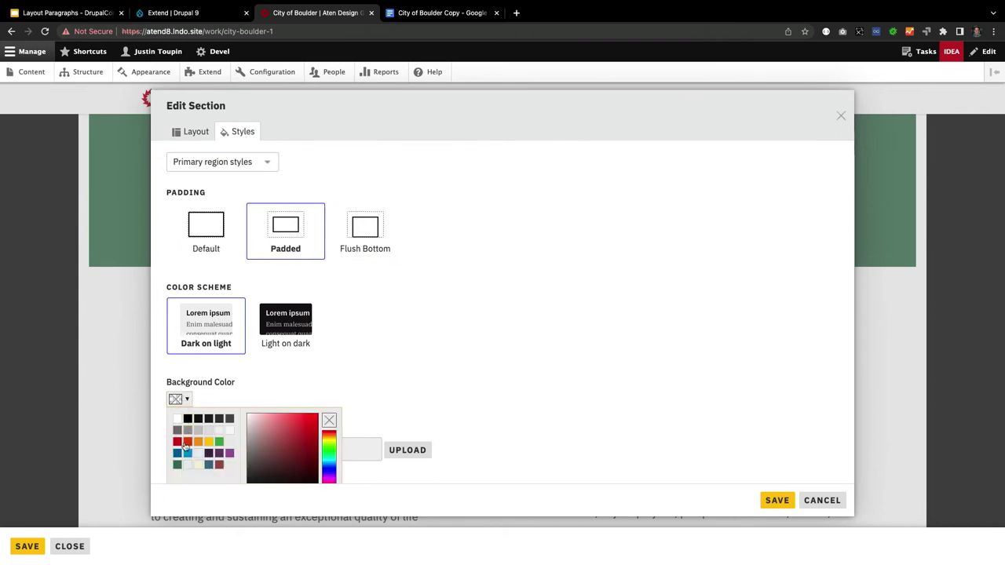
click(188, 466)
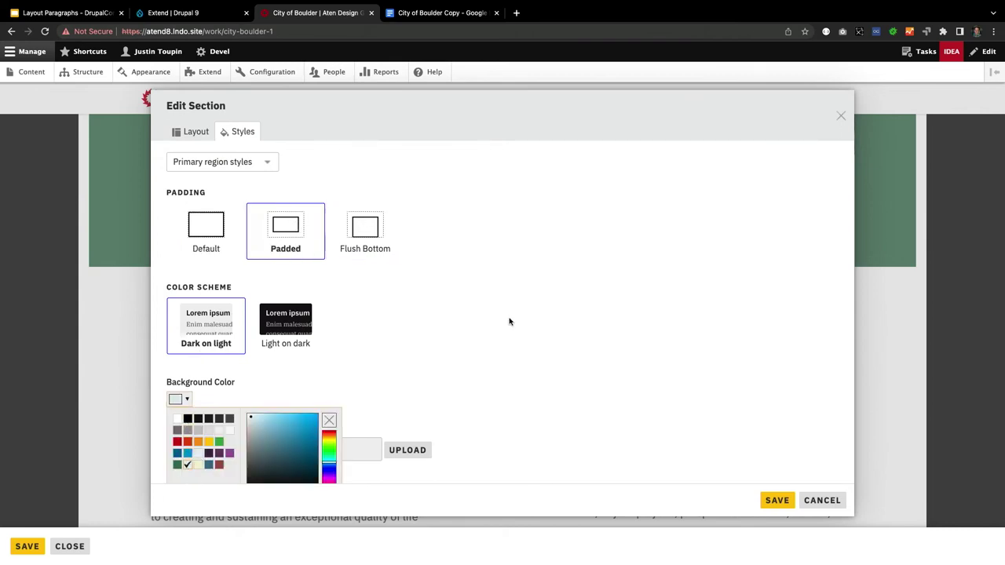
click(511, 319)
click(777, 501)
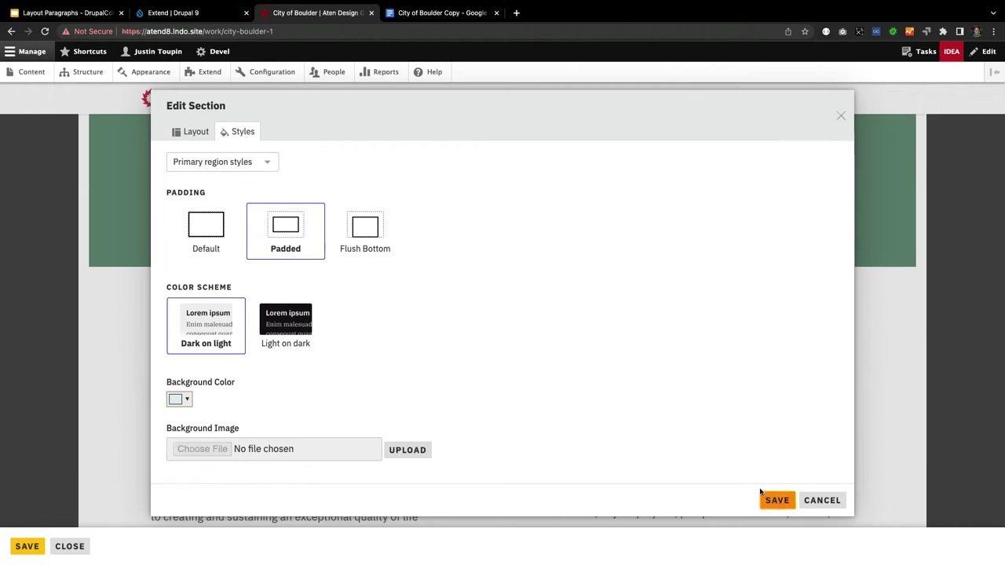
scroll(428, 269, down, 4)
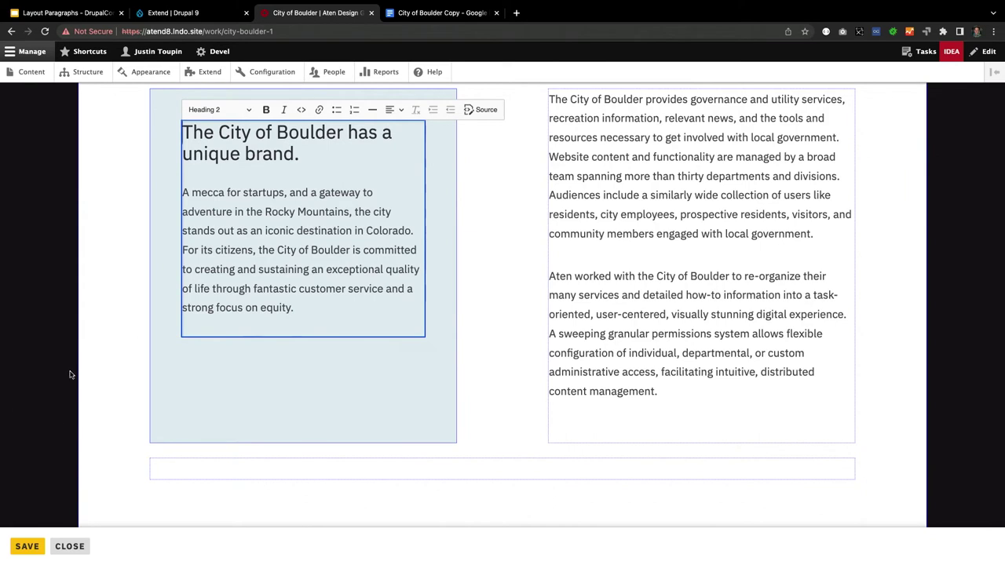
click(49, 267)
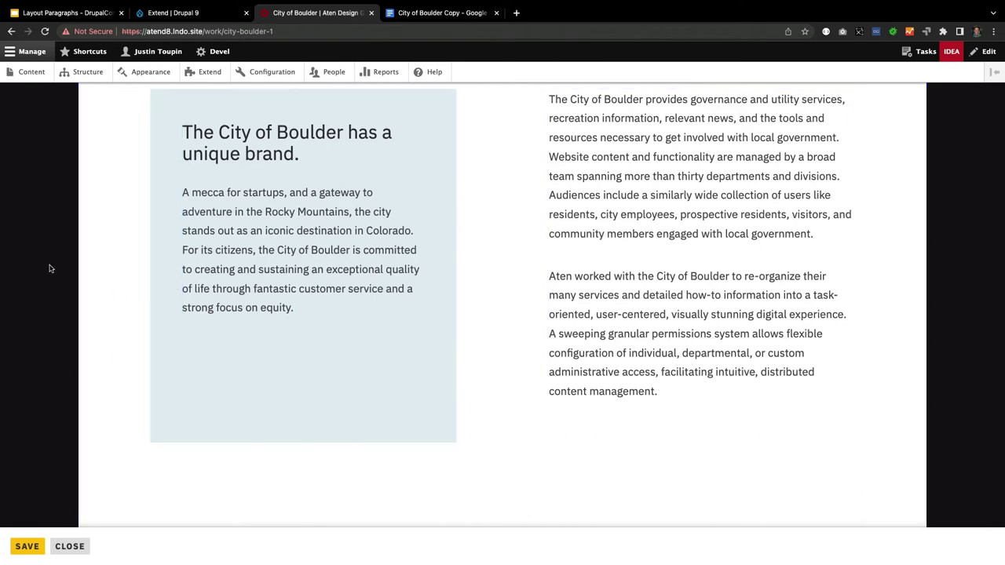
Add a One Column [1] section below the two-column text section, with a pale yellow background color, and save it.
scroll(49, 267, down, 3)
click(502, 319)
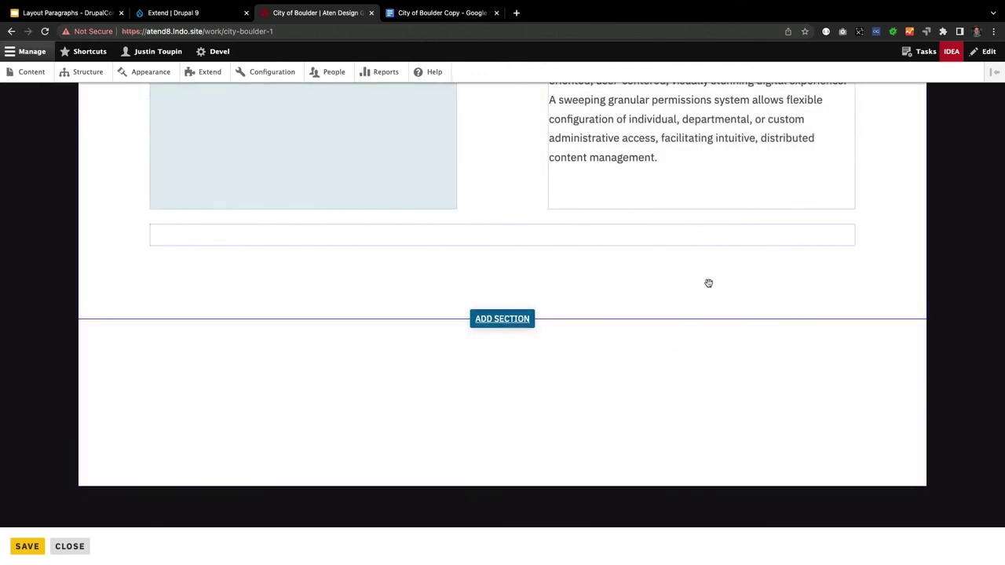
click(885, 310)
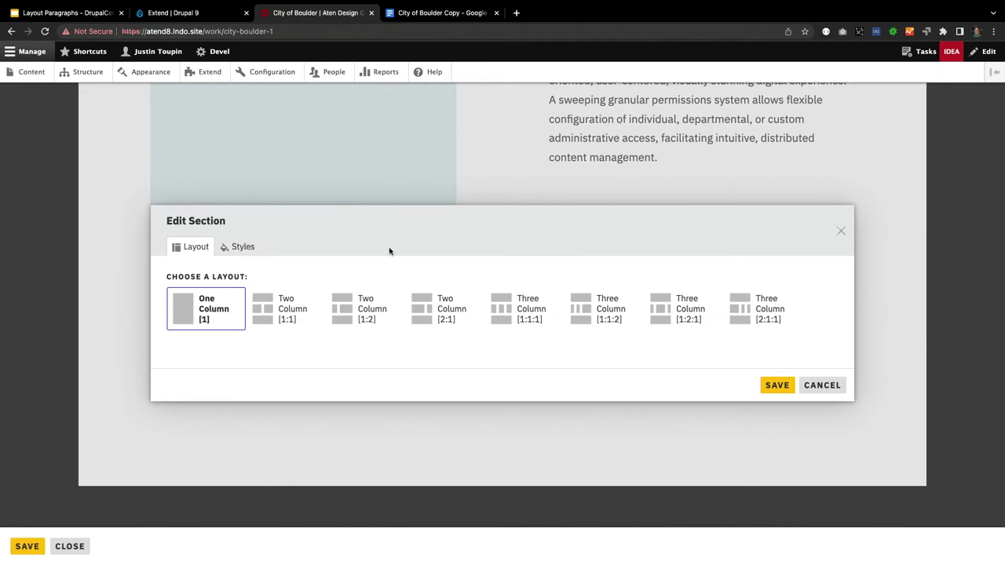
click(256, 249)
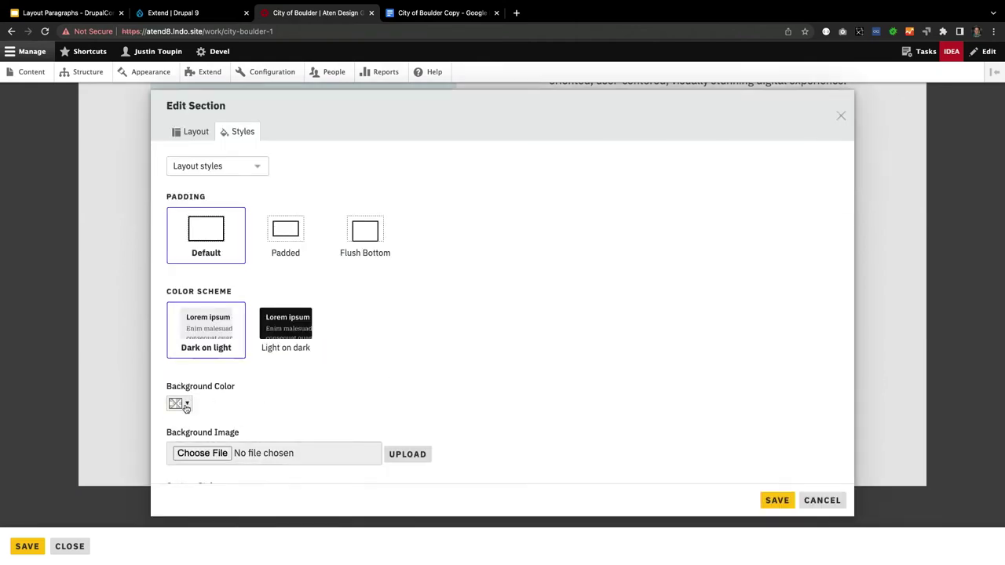
click(179, 404)
click(202, 470)
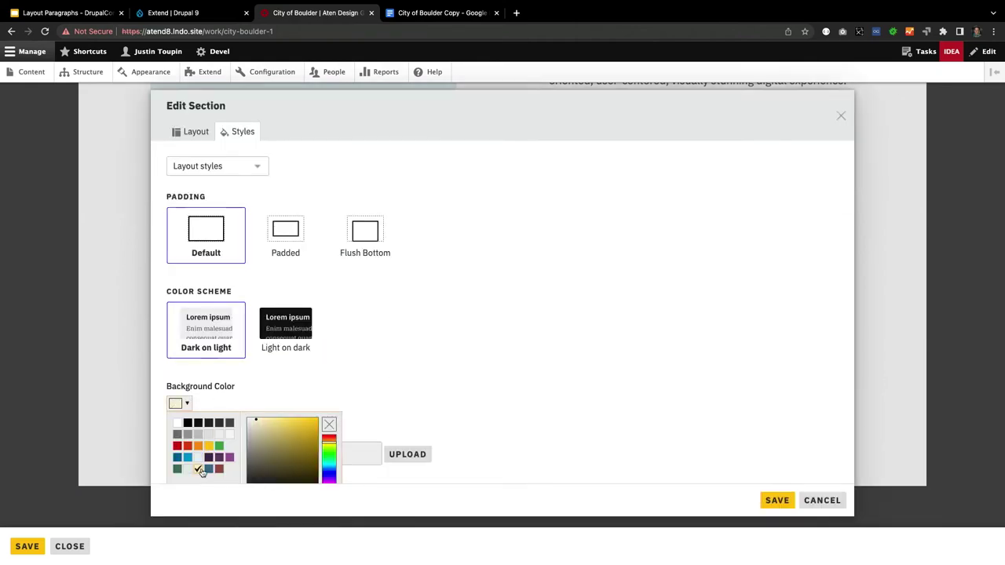
click(540, 349)
click(777, 501)
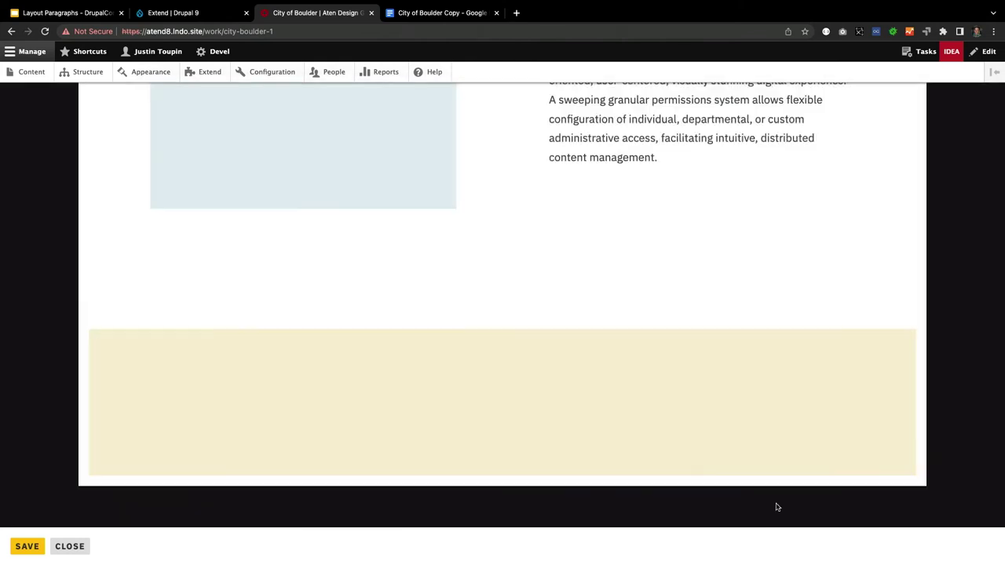
Add a Text component to the yellow section containing the Google Doc's "Key Challenges" heading and its three bullet points.
scroll(612, 353, down, 3)
click(501, 300)
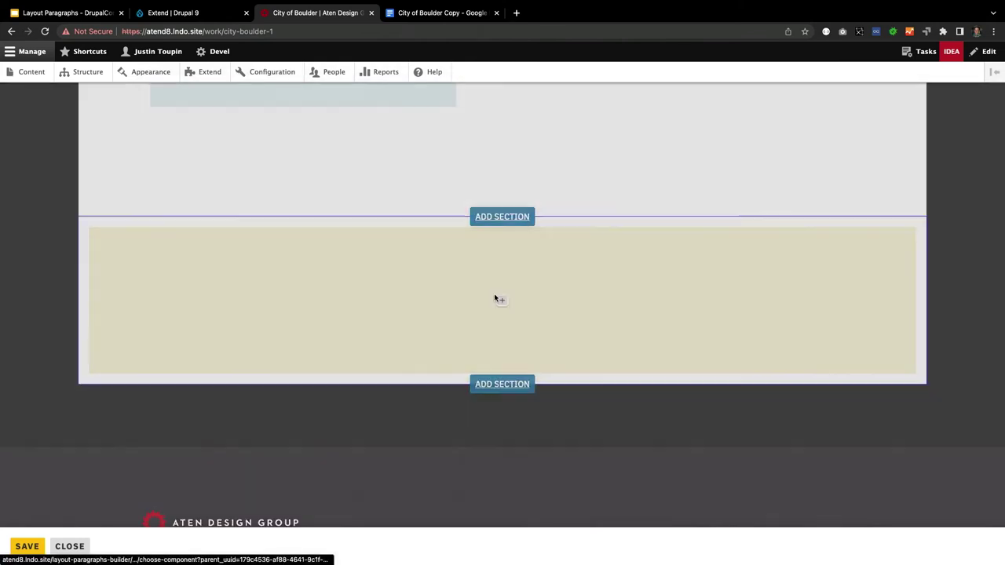
click(466, 292)
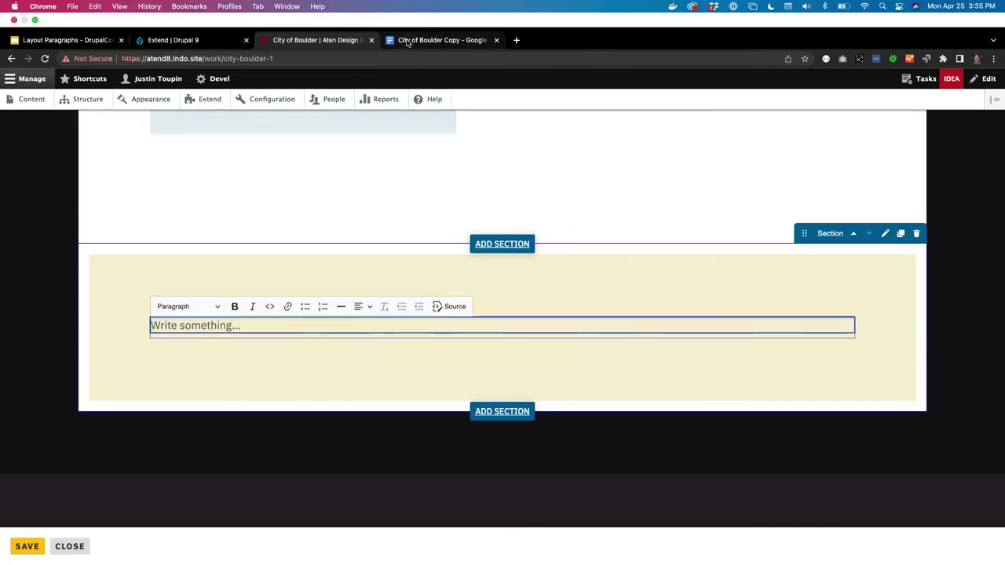
click(407, 37)
scroll(290, 398, down, 2)
drag(290, 399, 480, 409)
key(super+c)
scroll(386, 469, down, 4)
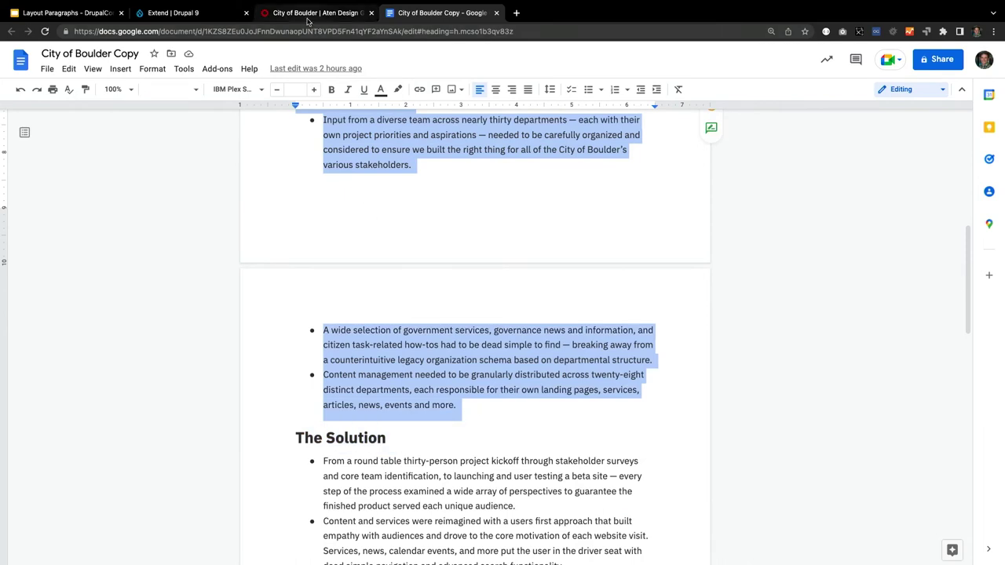
click(309, 13)
key(super+v)
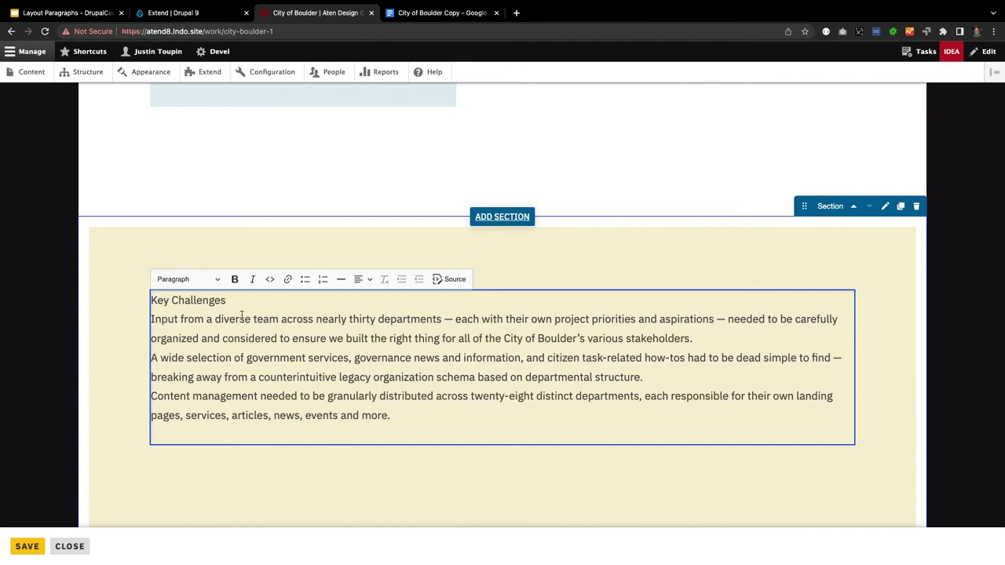
Separate "Key Challenges" from the text below it and format it as Heading 2.
key(BackSpace)
key(Return)
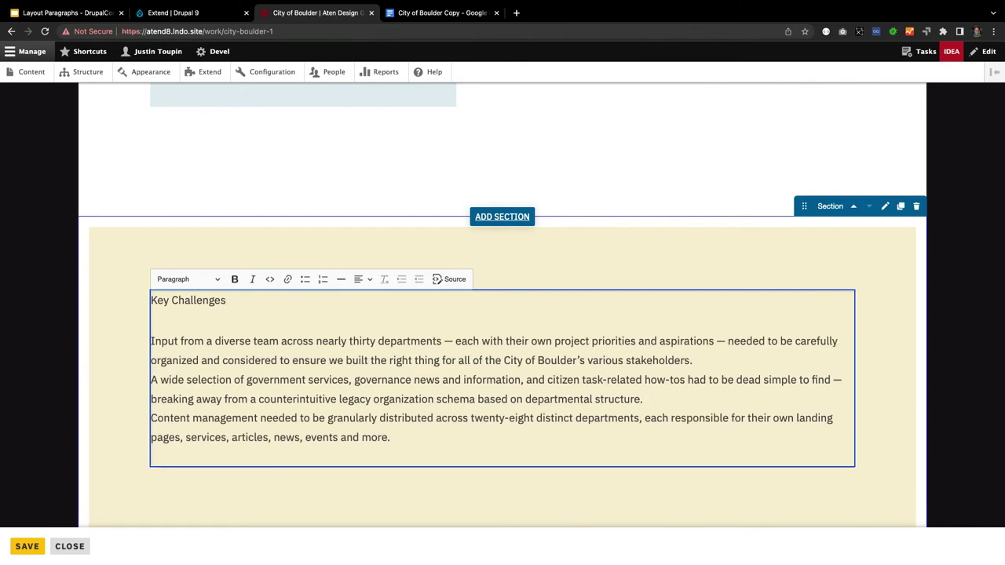
click(216, 279)
click(202, 327)
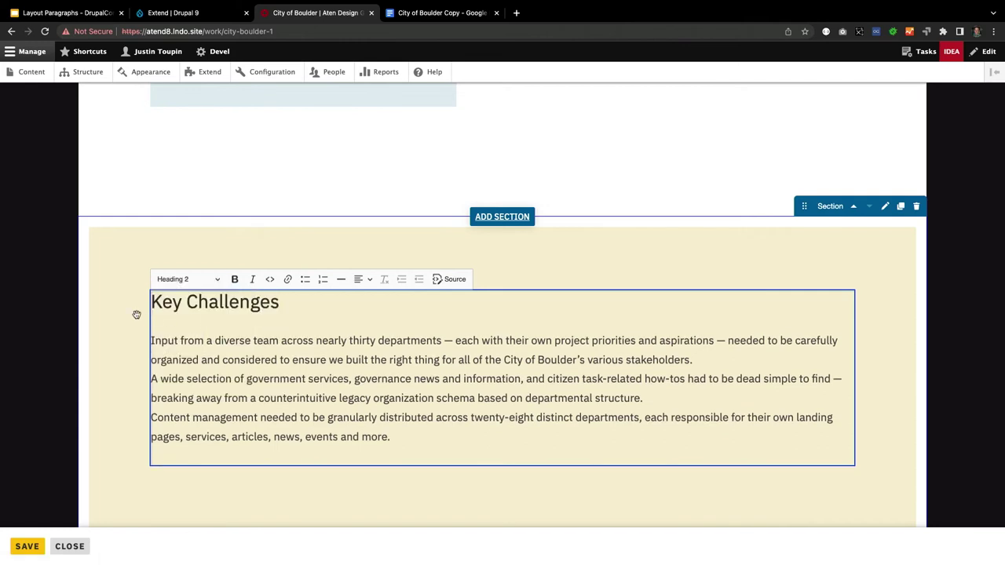
Select all the text below the "Key Challenges" heading and format it as a bulleted list.
click(64, 341)
click(166, 360)
drag(391, 440, 155, 343)
click(146, 343)
click(172, 346)
key(super+shift+Down)
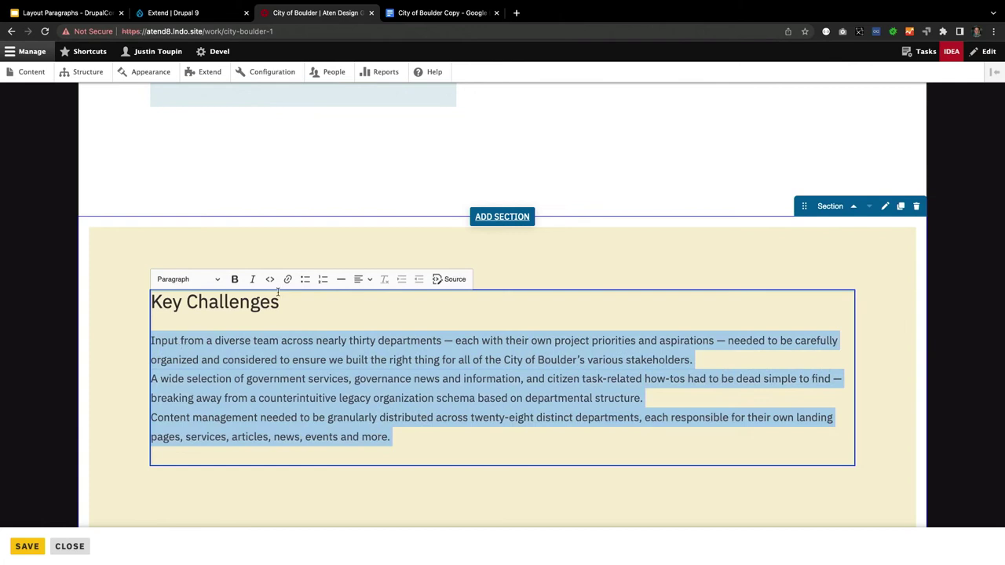
click(305, 278)
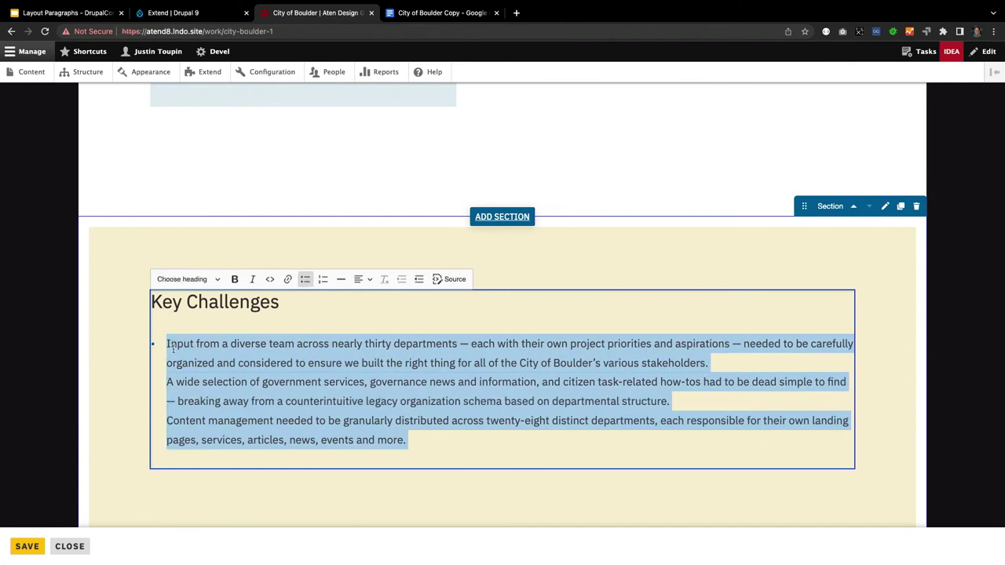
Break the list text into separate bullets starting at "A wide selection" and "Content management needed".
click(225, 382)
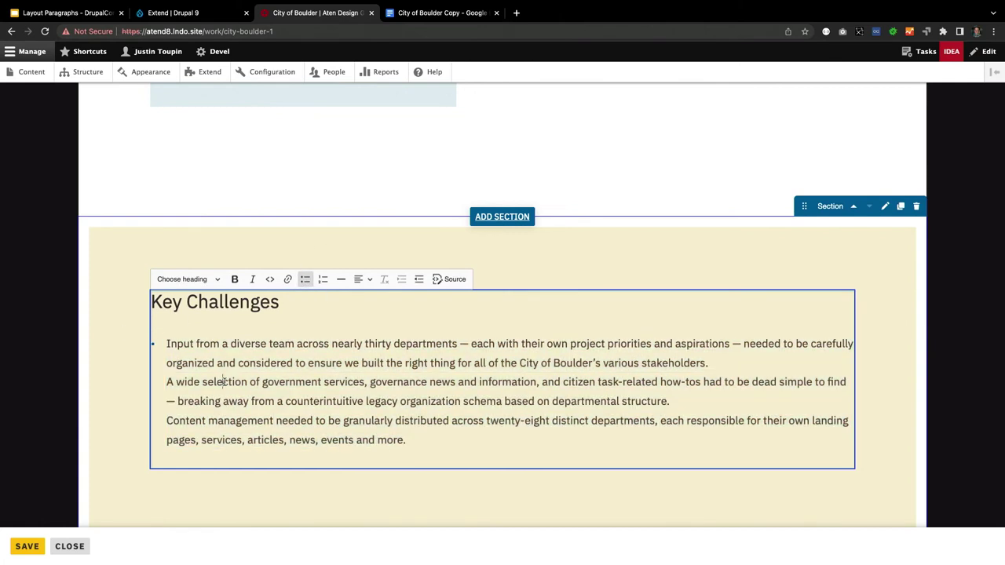
key(BackSpace)
key(Return)
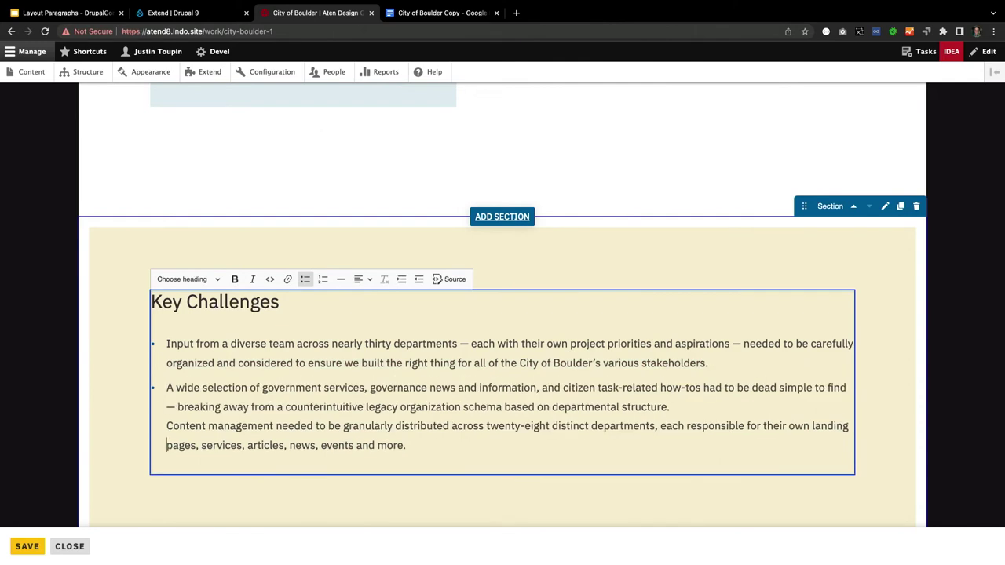
key(BackSpace)
key(Return)
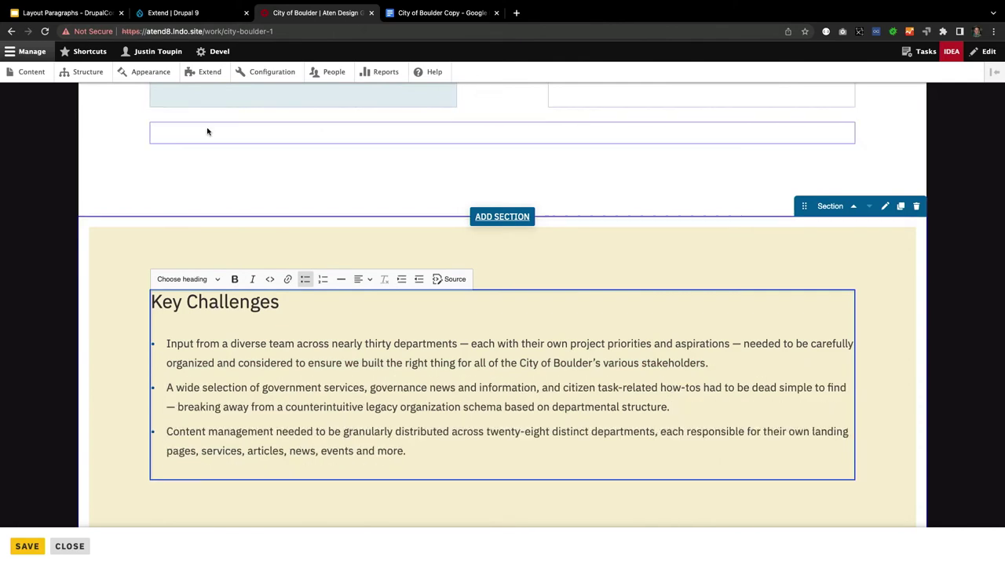
click(14, 275)
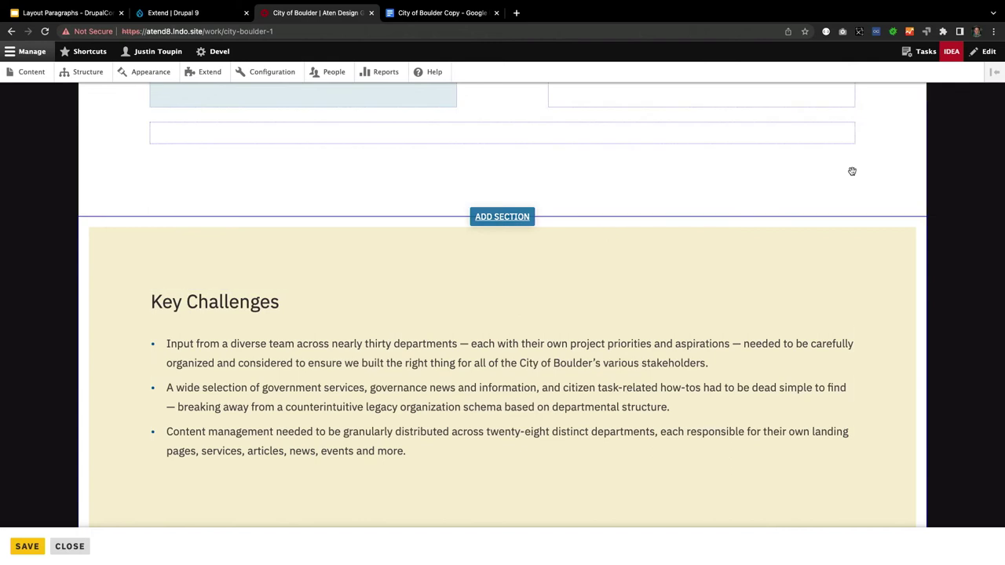
Set the Key Challenges text component's list style to Horizontal List and save it.
click(228, 300)
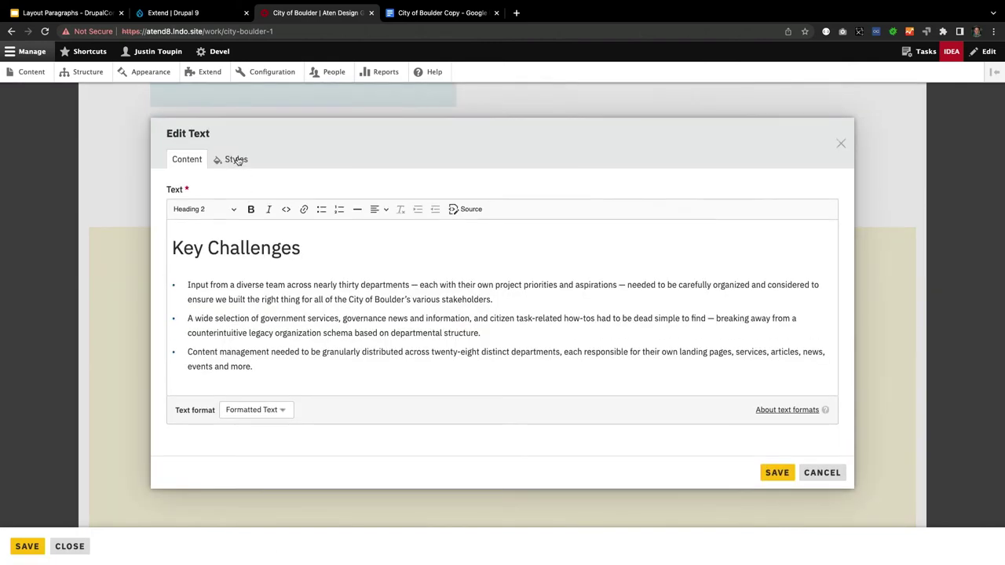
click(238, 160)
click(276, 313)
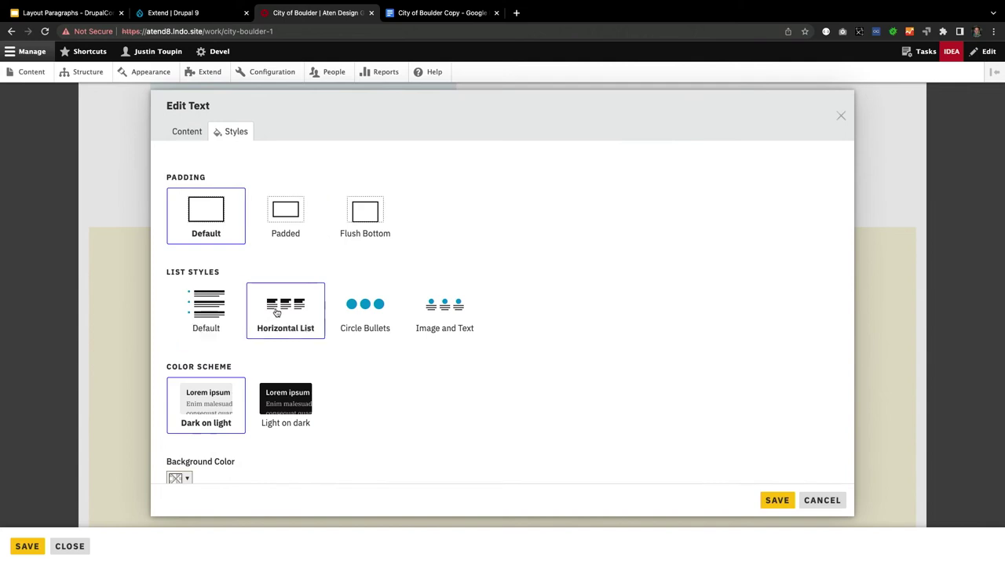
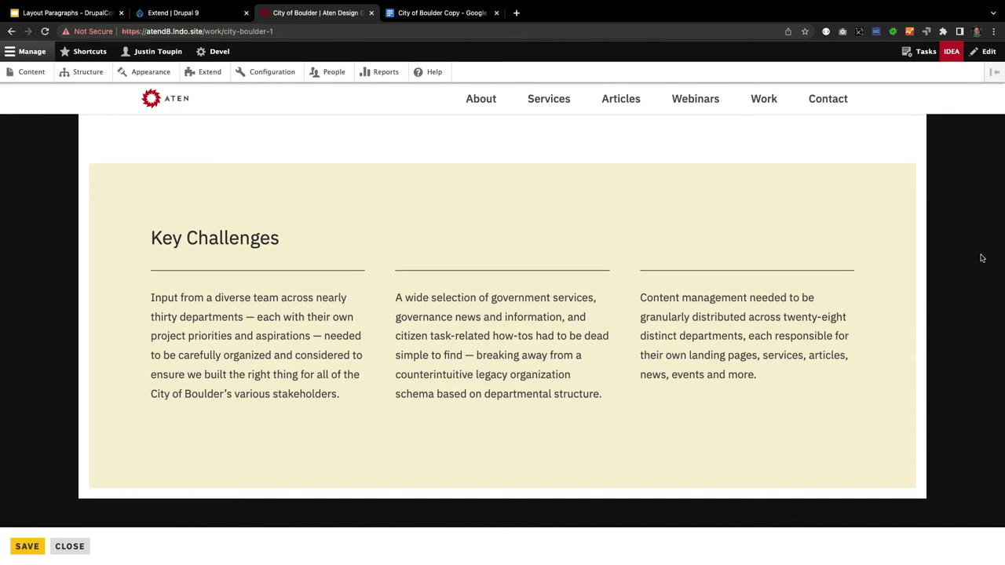
mouse_move(912, 271)
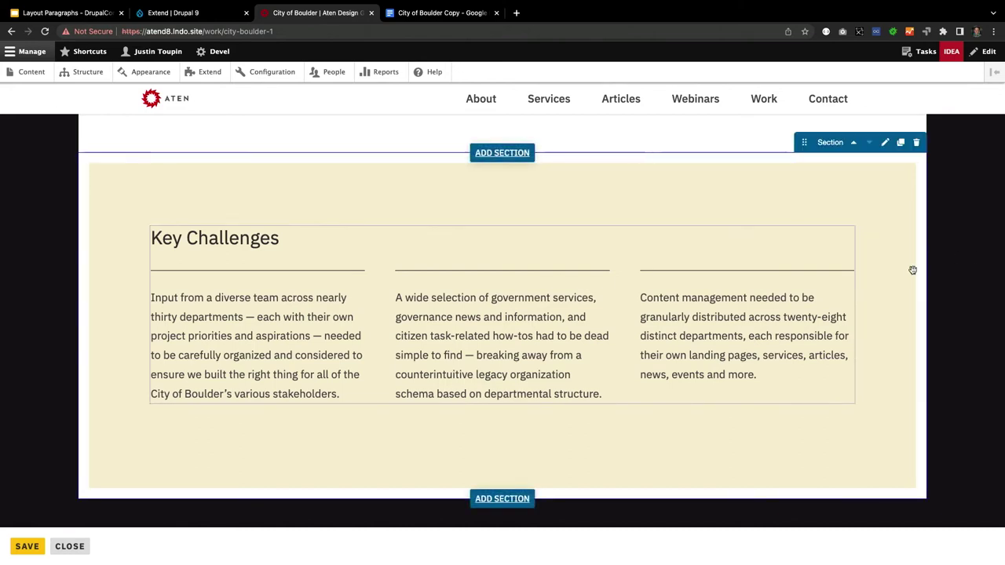
mouse_move(909, 4)
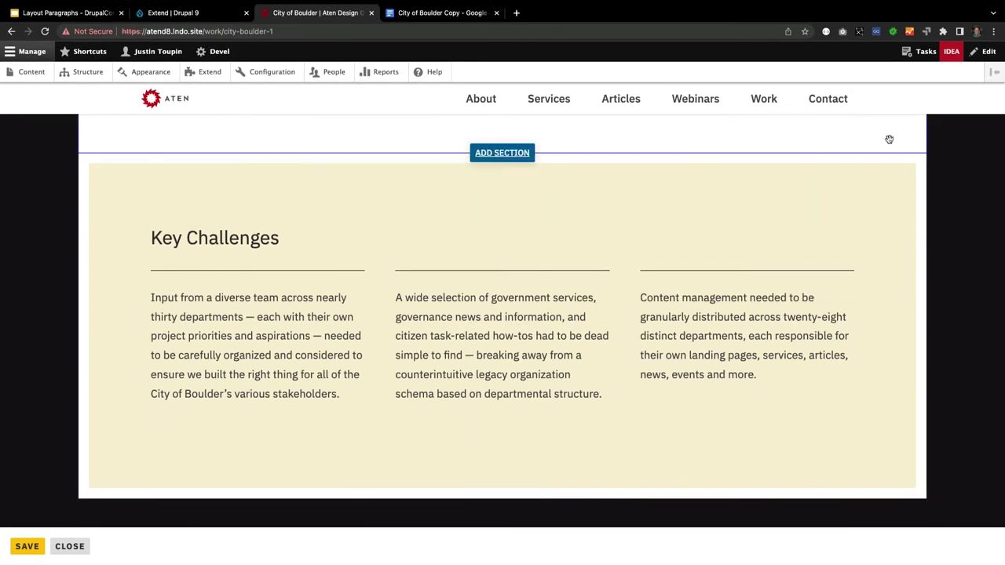
Add a Three Column [1:1:1] section below the Key Challenges section and save it.
scroll(897, 297, down, 5)
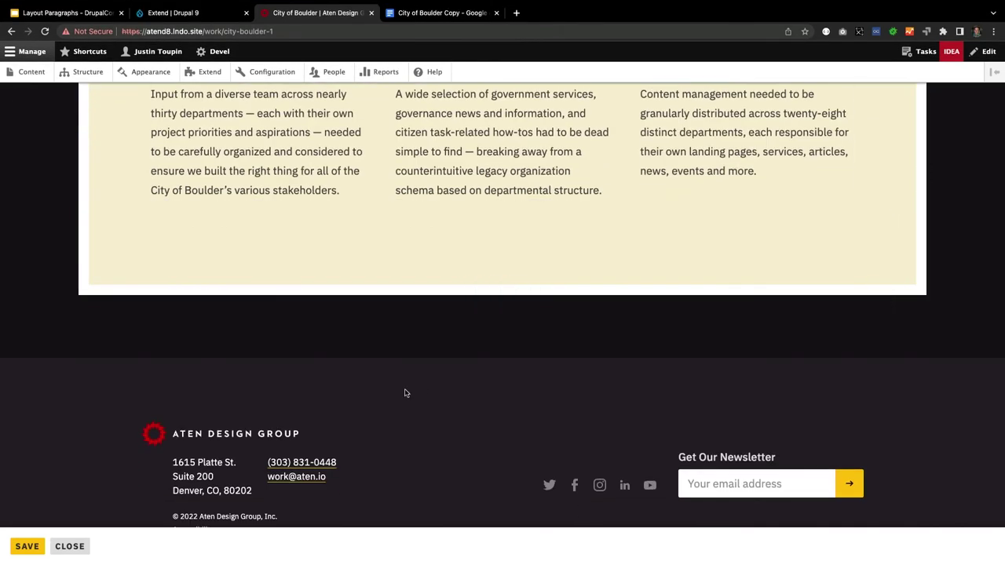
click(500, 296)
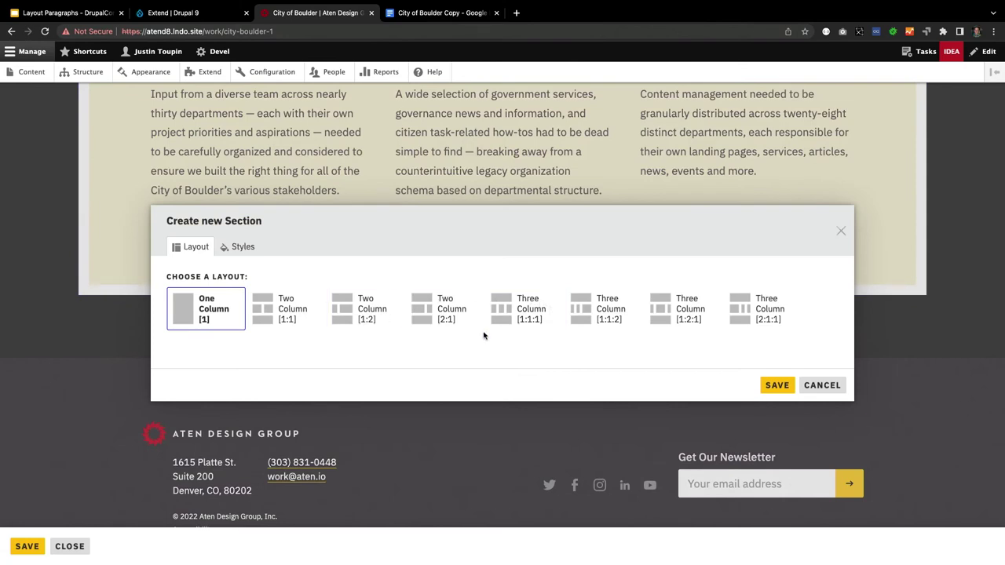
click(546, 310)
click(777, 385)
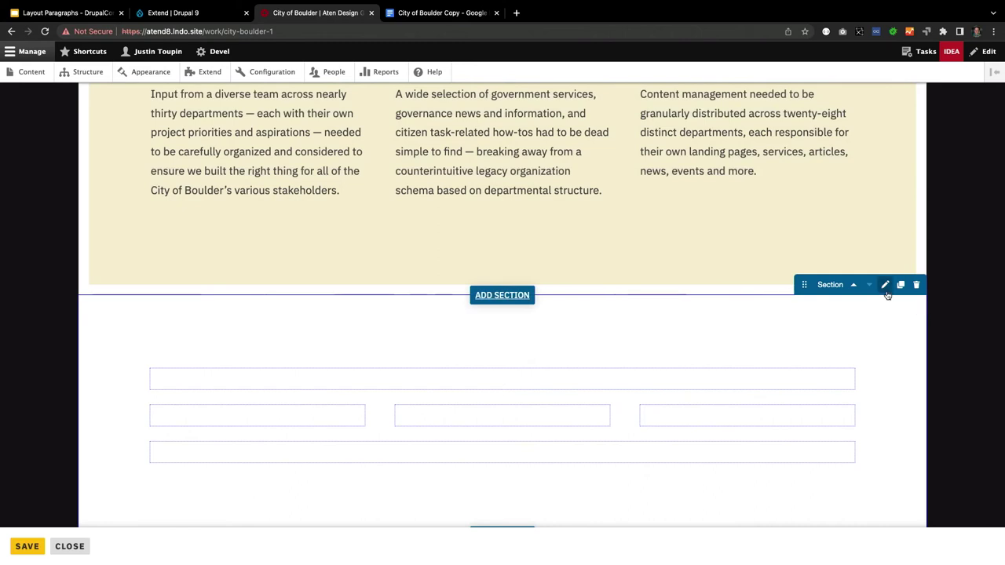
Style the new section with a dark blue background color and the Light on dark color scheme, and save it.
click(885, 285)
click(235, 246)
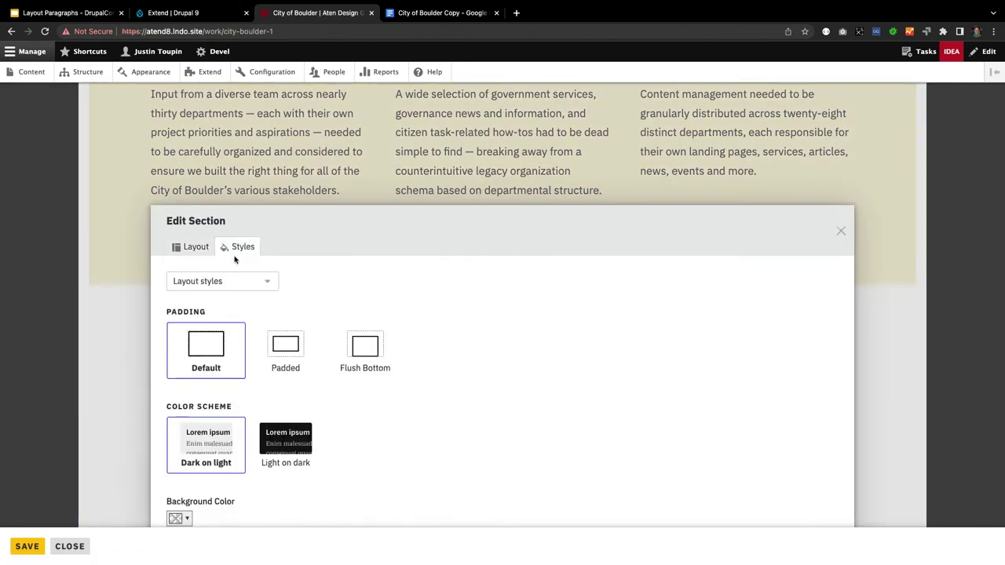
click(179, 393)
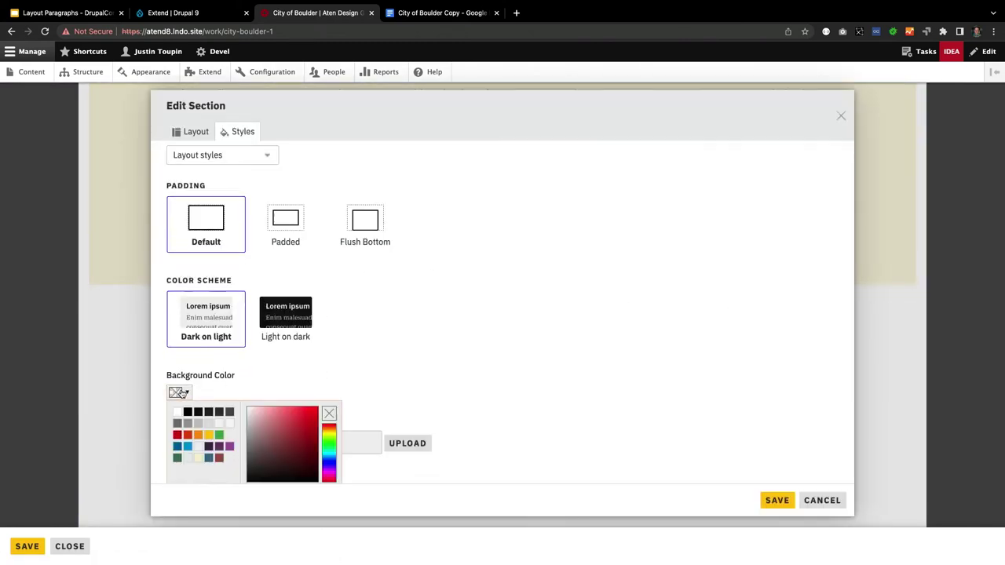
click(209, 459)
click(391, 357)
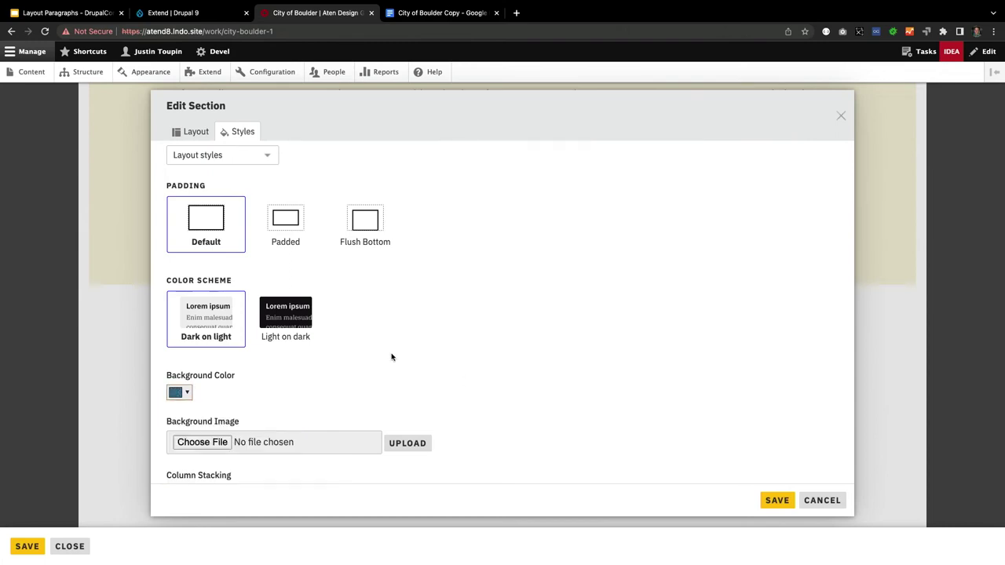
click(316, 320)
click(775, 500)
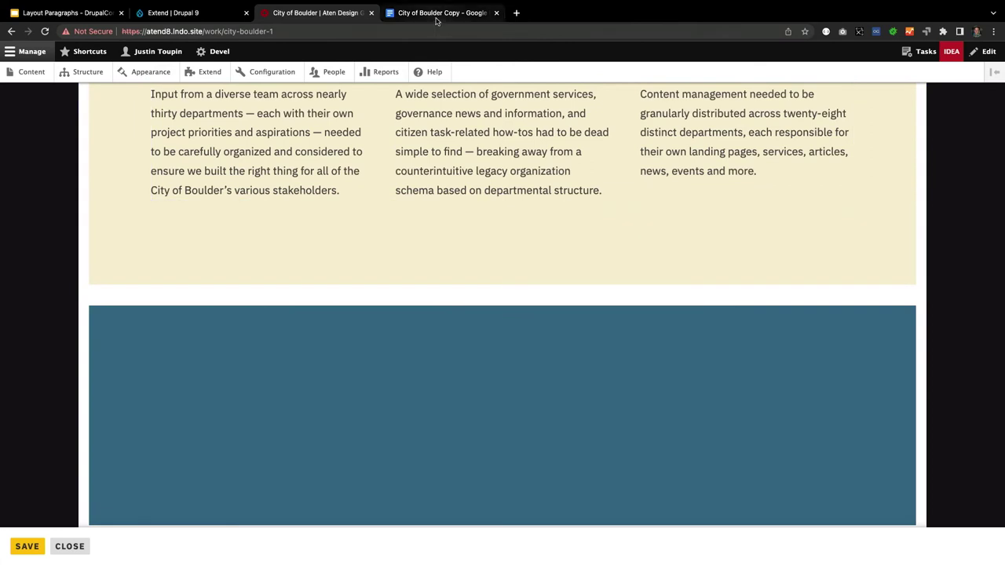
Copy the "Stunning, modern design" heading and its paragraph from the City of Boulder Copy document in Google Docs.
click(440, 12)
scroll(396, 339, down, 5)
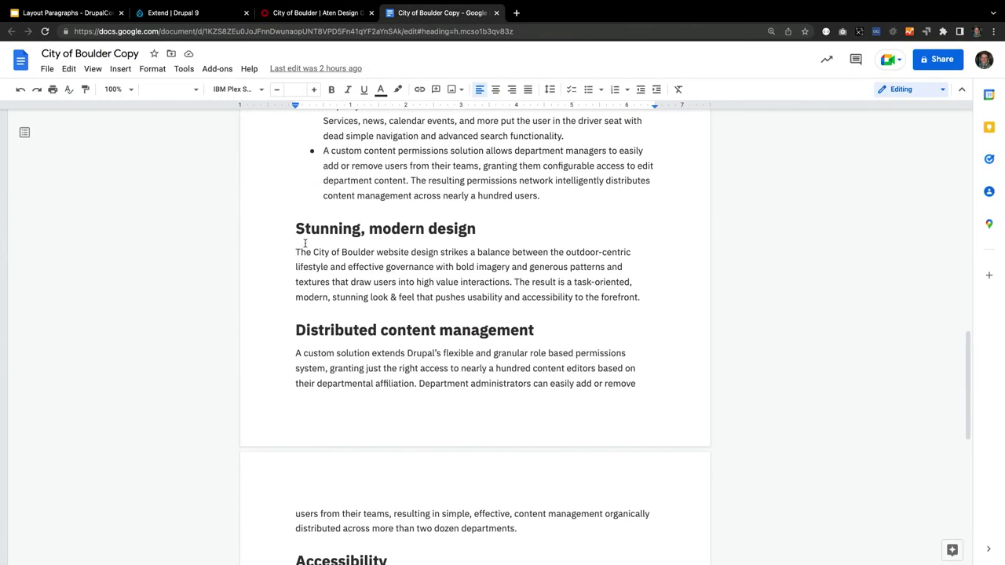
drag(296, 228, 647, 296)
key(ctrl+c)
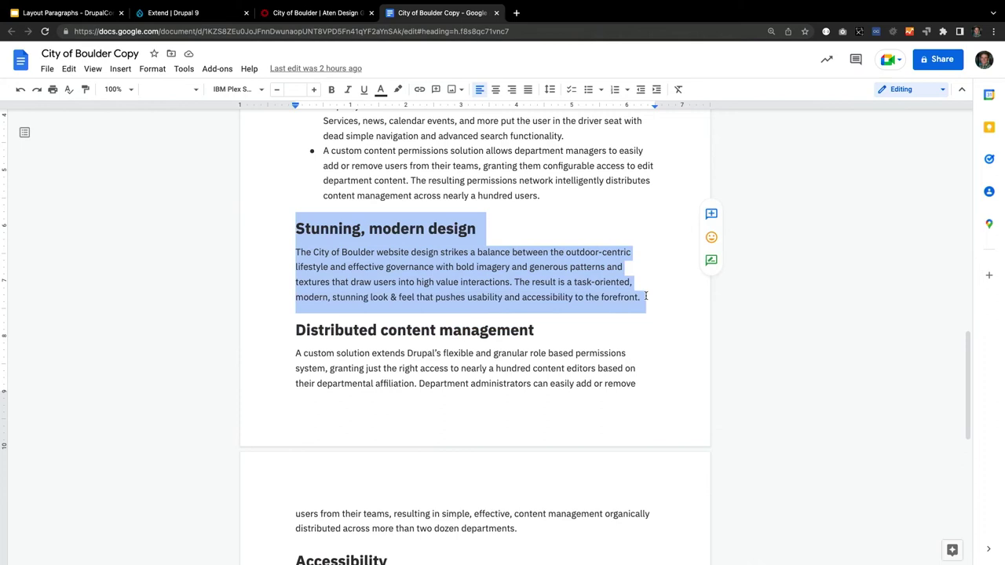
Switch back to the Aten site and add a Text component with the copied text in the blue section's middle column.
click(316, 13)
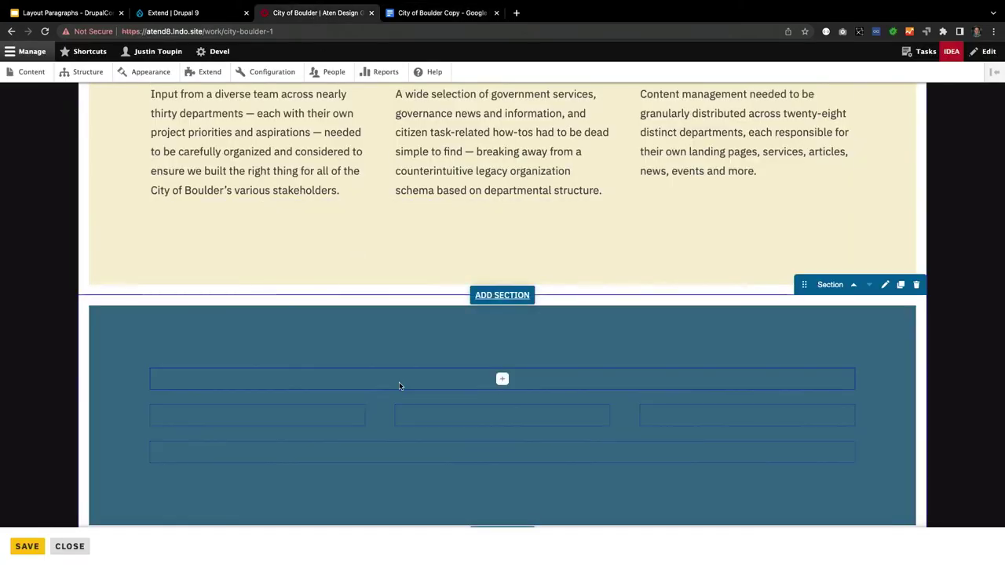
click(503, 416)
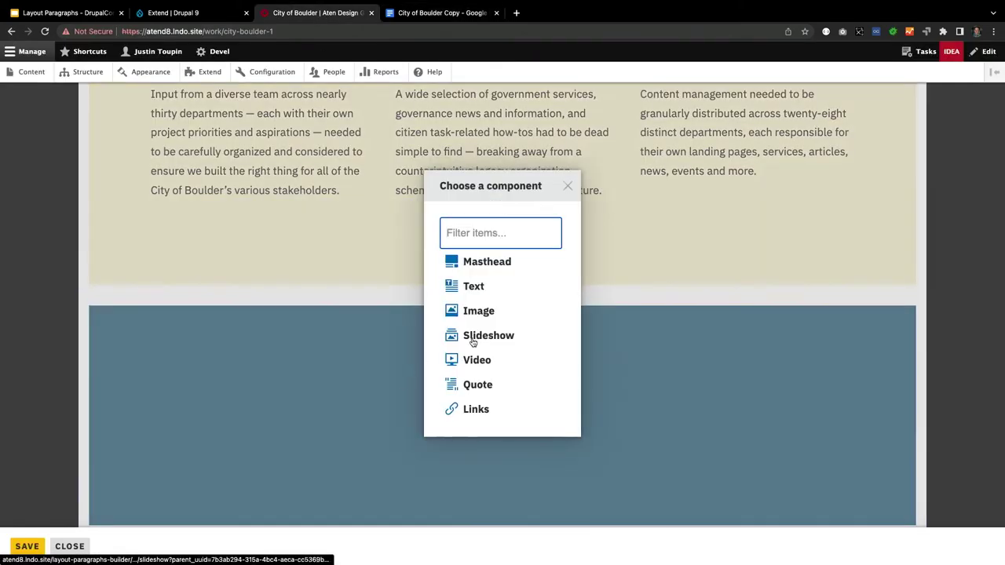
click(469, 284)
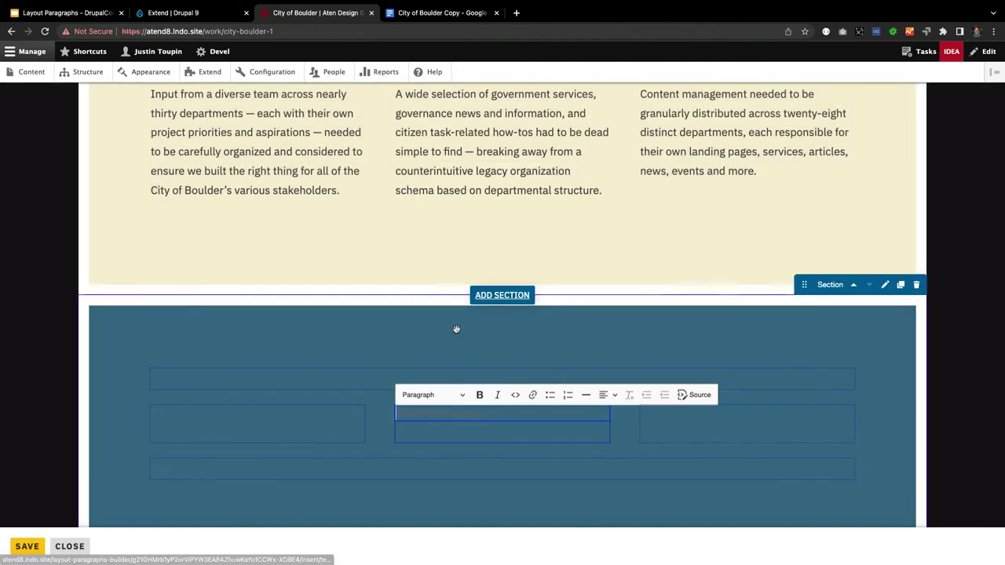
key(ctrl+v)
click(54, 411)
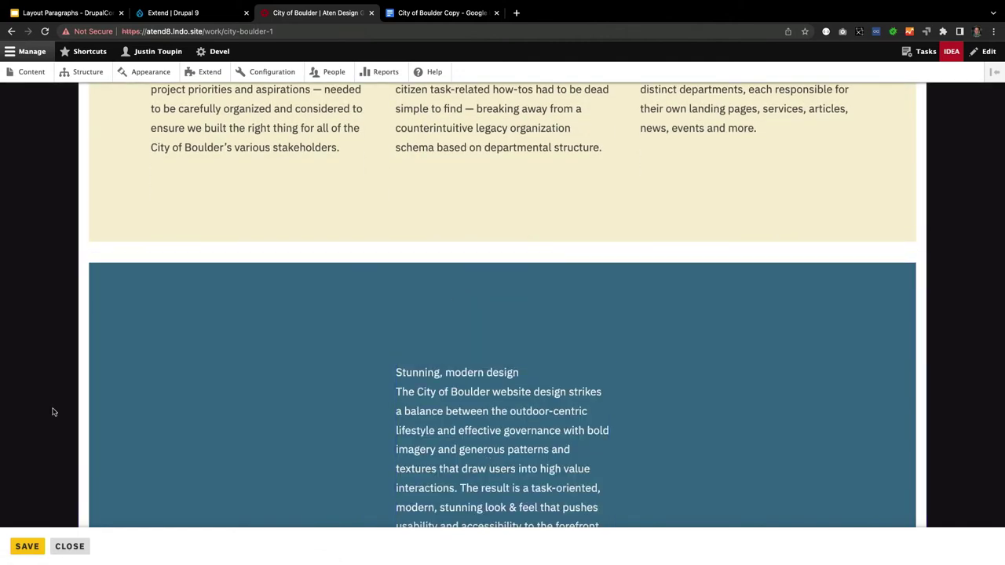
scroll(55, 410, down, 4)
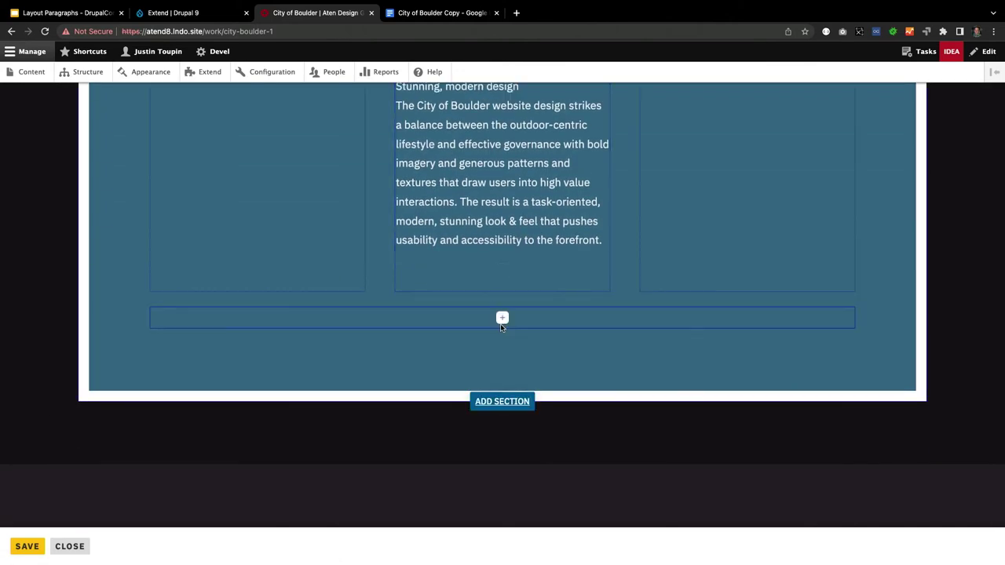
click(502, 317)
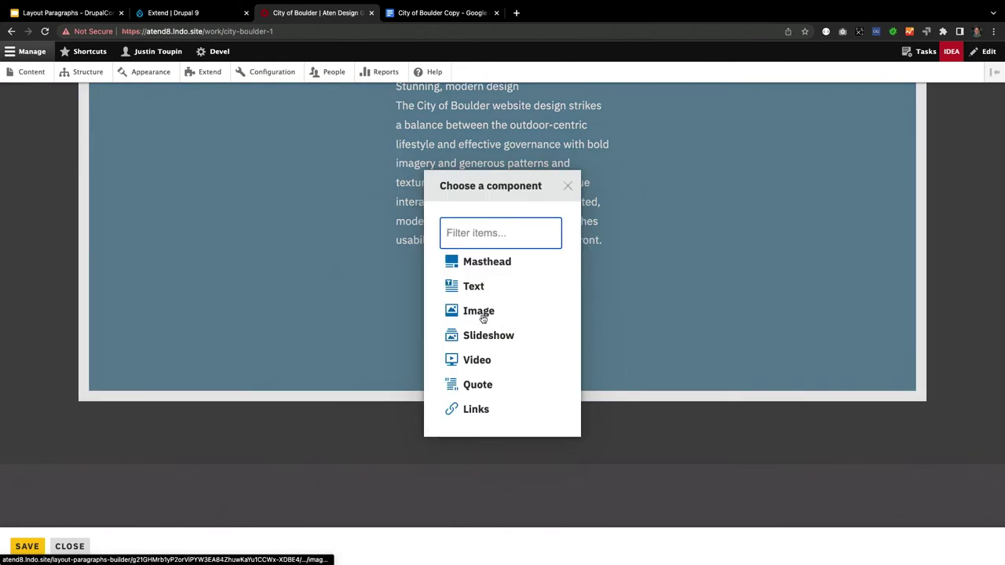
click(482, 317)
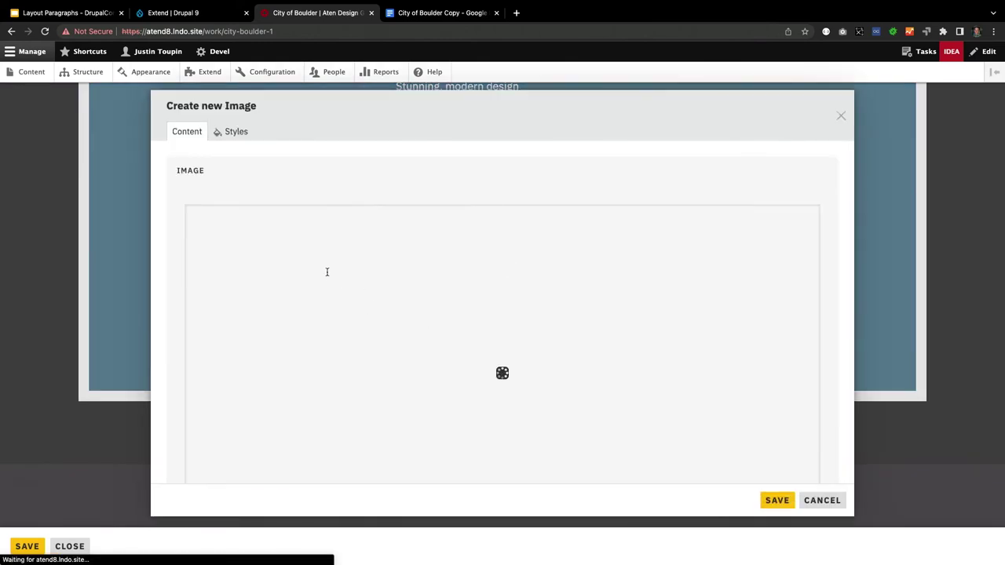
key(Escape)
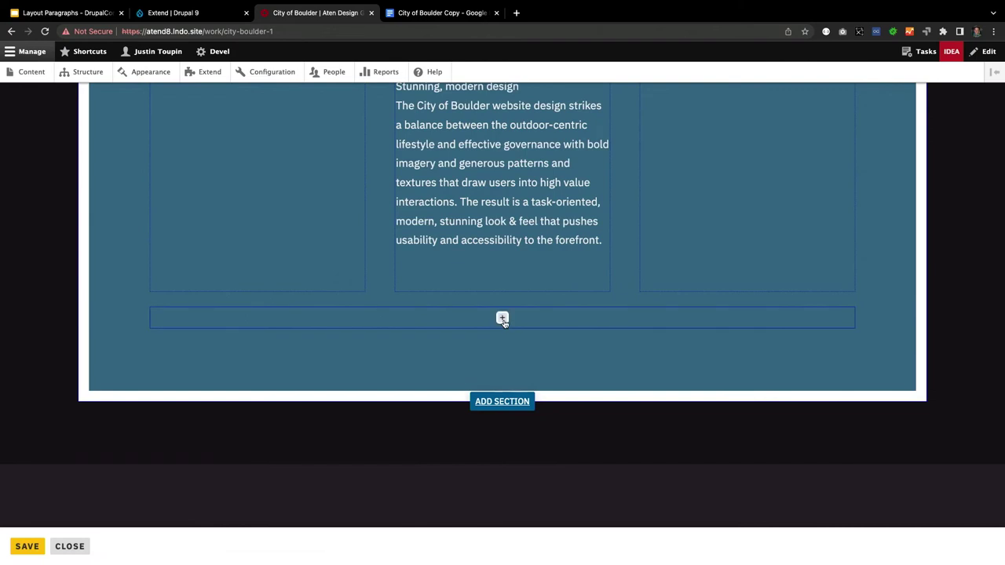
Start a Slideshow component in the full-width region below the blue section's columns and filter its image library by "boulder".
click(503, 319)
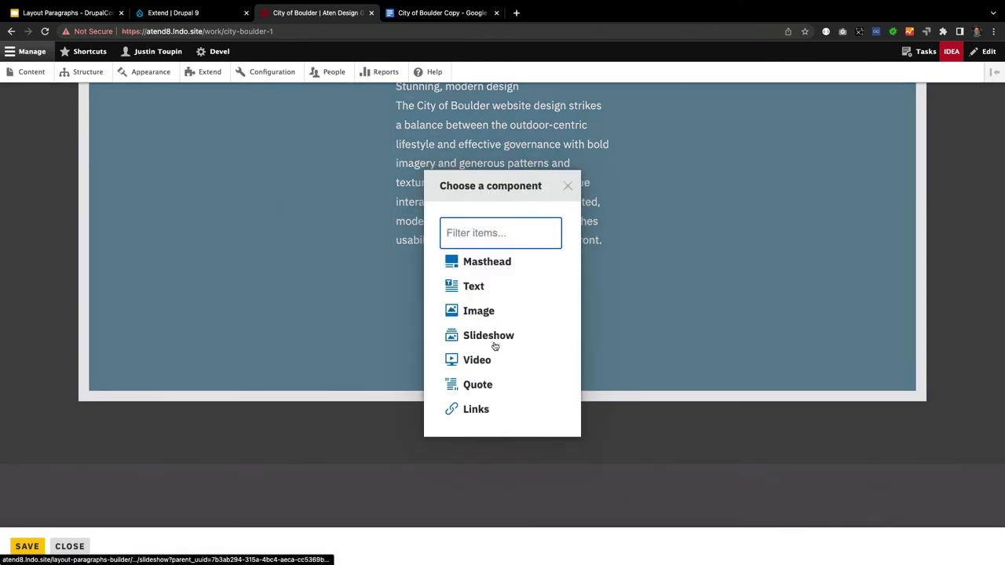
click(495, 342)
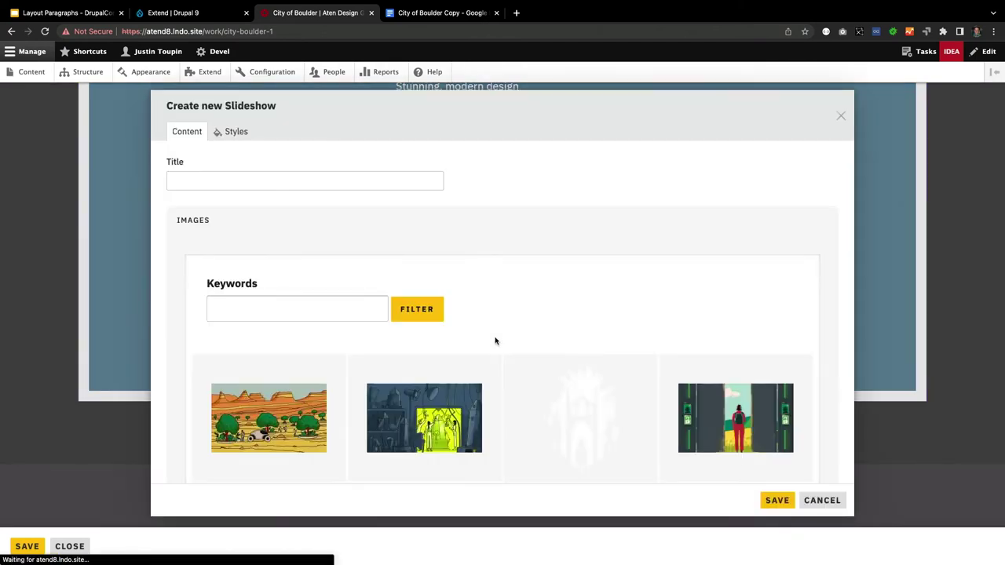
click(317, 344)
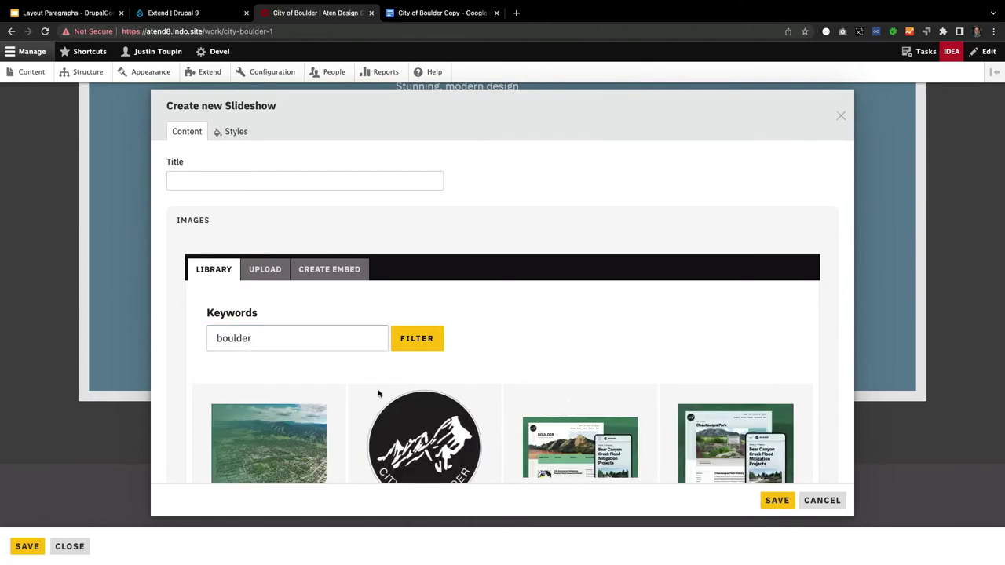
Select four City of Boulder website mockup images, place them in the slideshow and save the component.
scroll(377, 393, down, 3)
scroll(378, 393, up, 1)
click(541, 314)
click(703, 314)
scroll(720, 403, down, 2)
click(721, 393)
click(253, 475)
scroll(259, 393, down, 3)
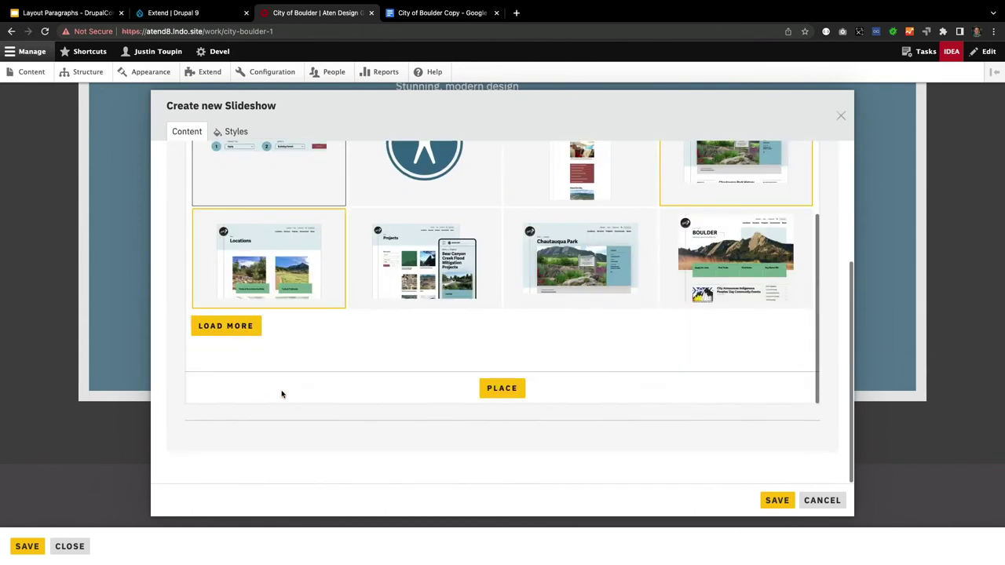
click(520, 388)
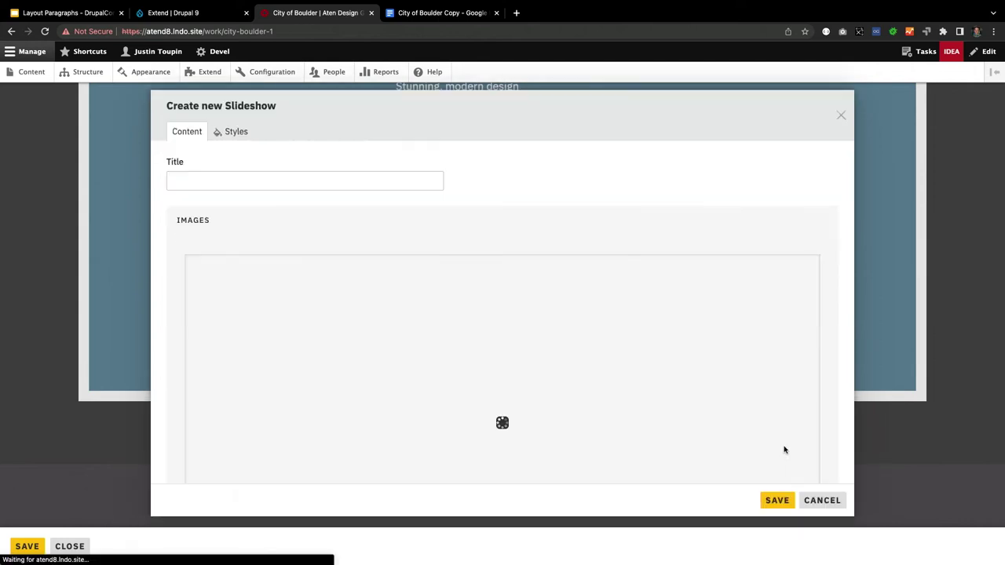
click(772, 500)
Change the blue section's layout to Three Column [1:2:1] and save it.
scroll(728, 436, down, 3)
scroll(729, 437, up, 3)
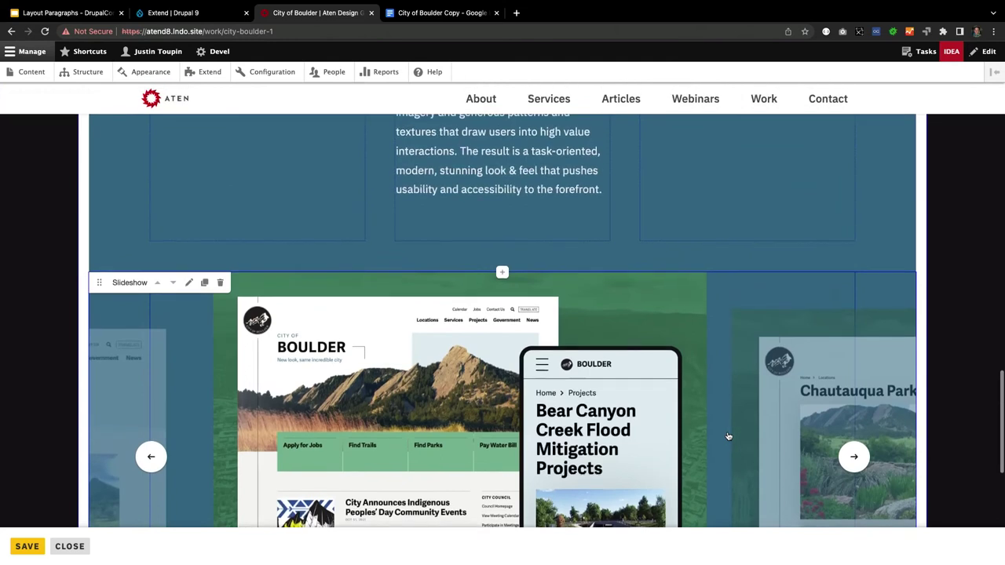
scroll(853, 269, up, 1)
scroll(969, 243, up, 2)
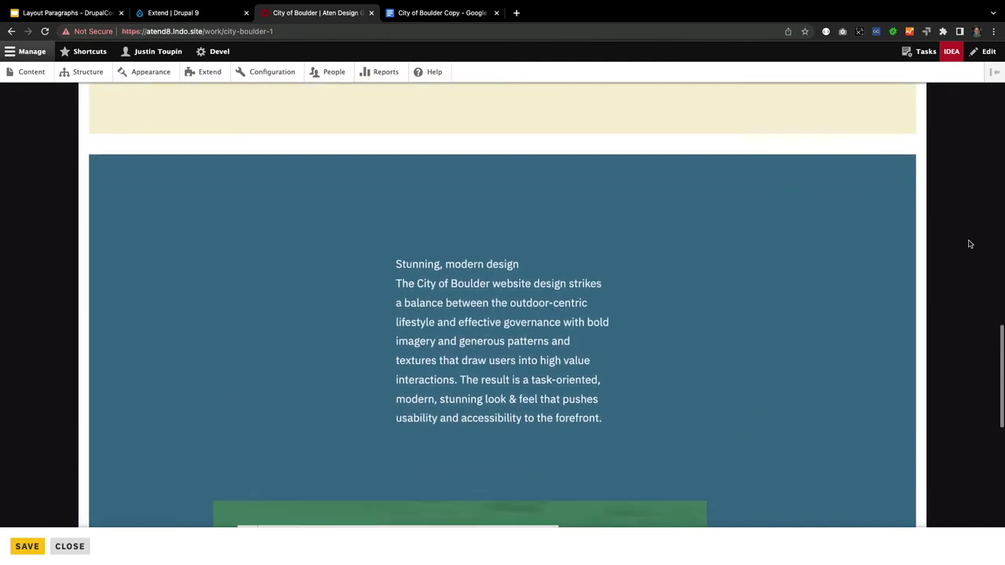
scroll(969, 243, down, 2)
scroll(813, 118, up, 1)
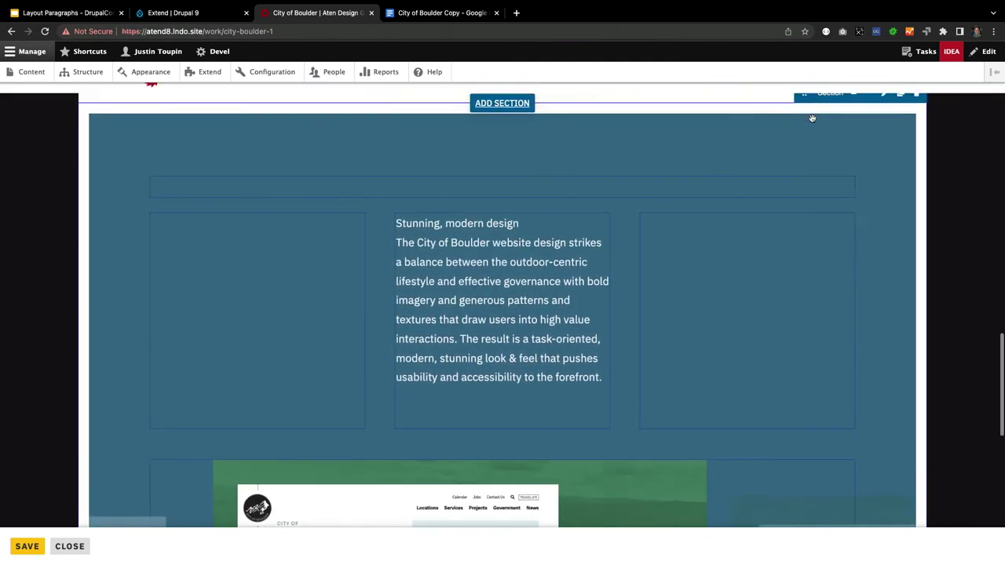
scroll(813, 118, up, 1)
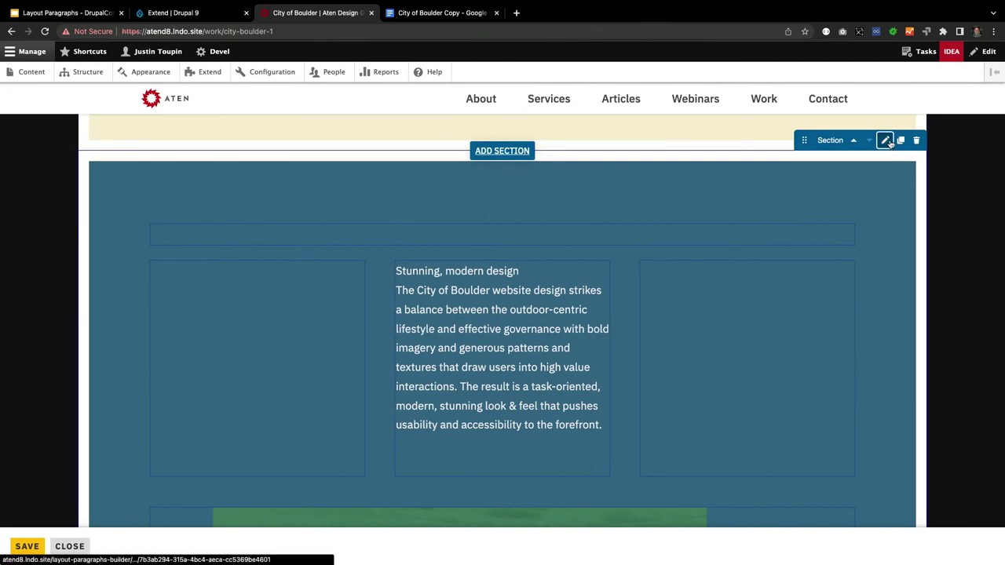
click(886, 141)
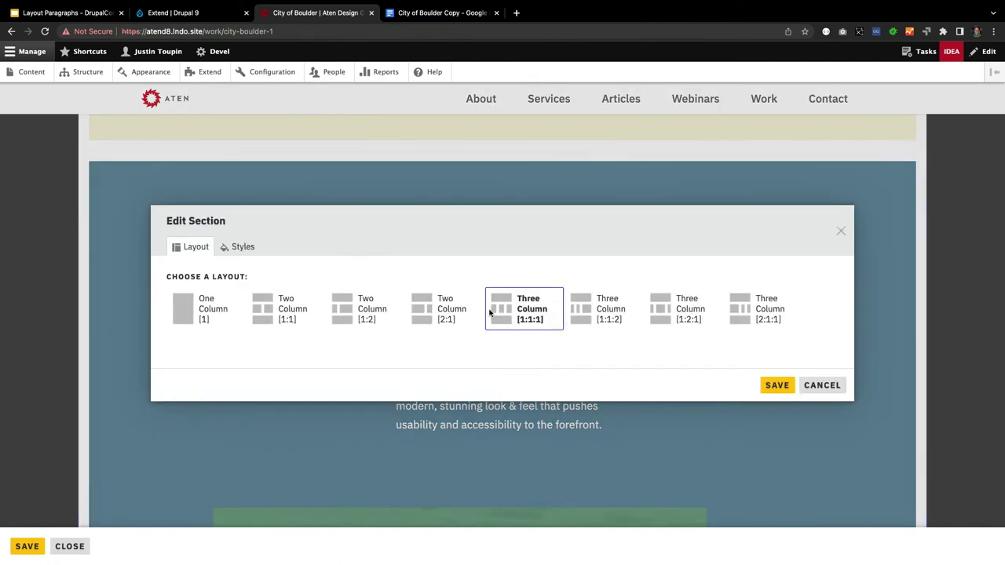
click(688, 311)
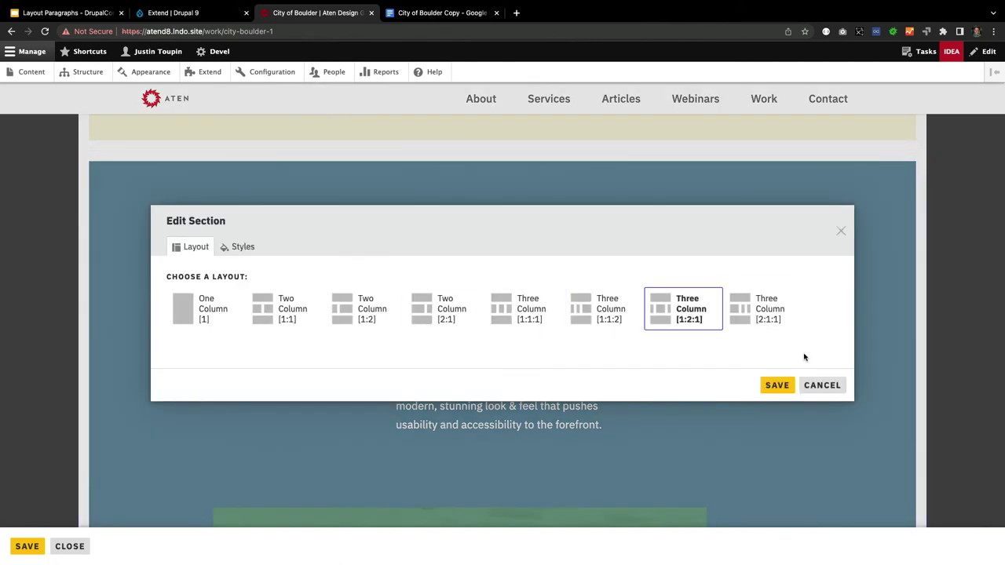
click(777, 385)
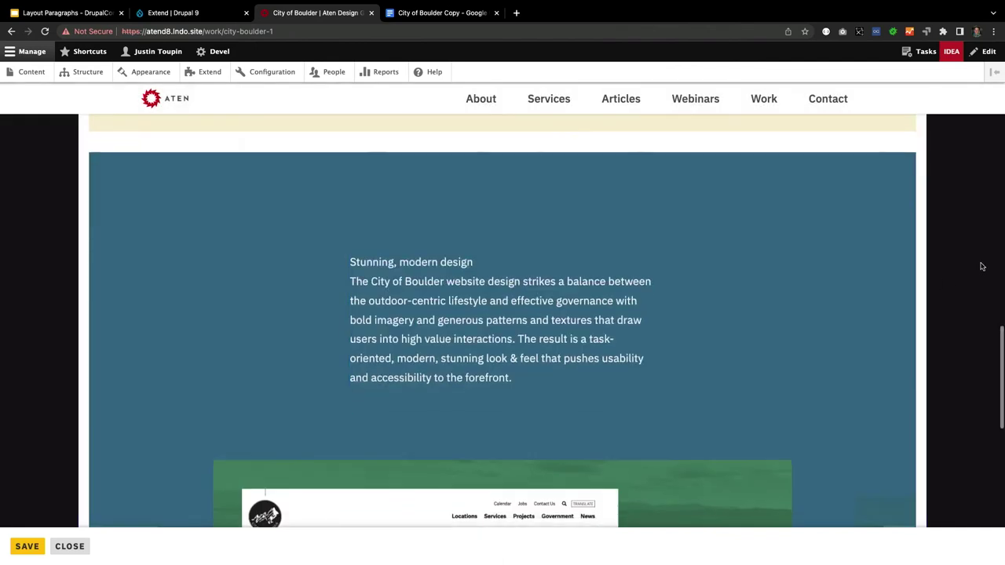
Separate "Stunning, modern design" from the paragraph below it and format it as Heading 2.
scroll(981, 267, down, 3)
click(496, 161)
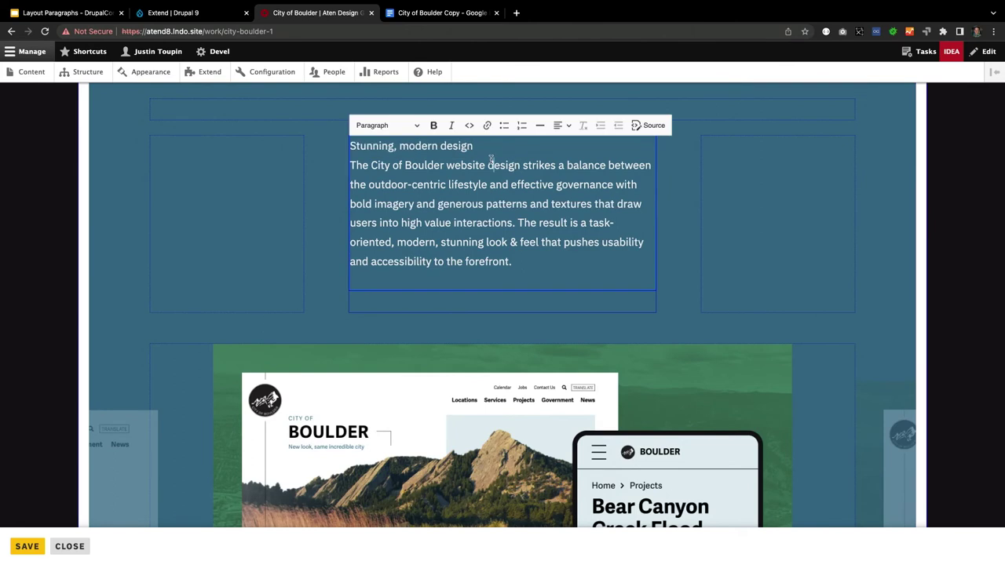
key(BackSpace)
key(Return)
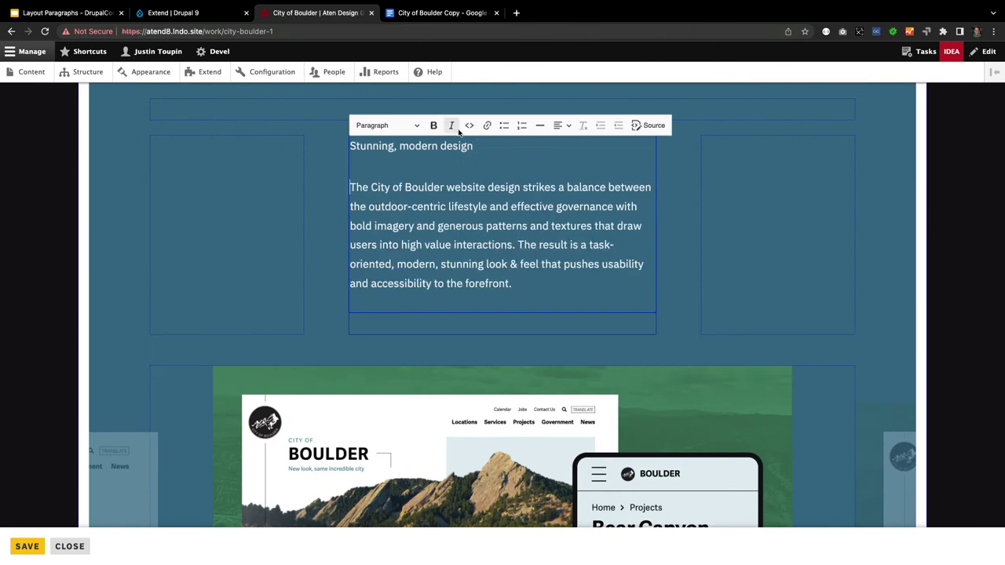
click(389, 128)
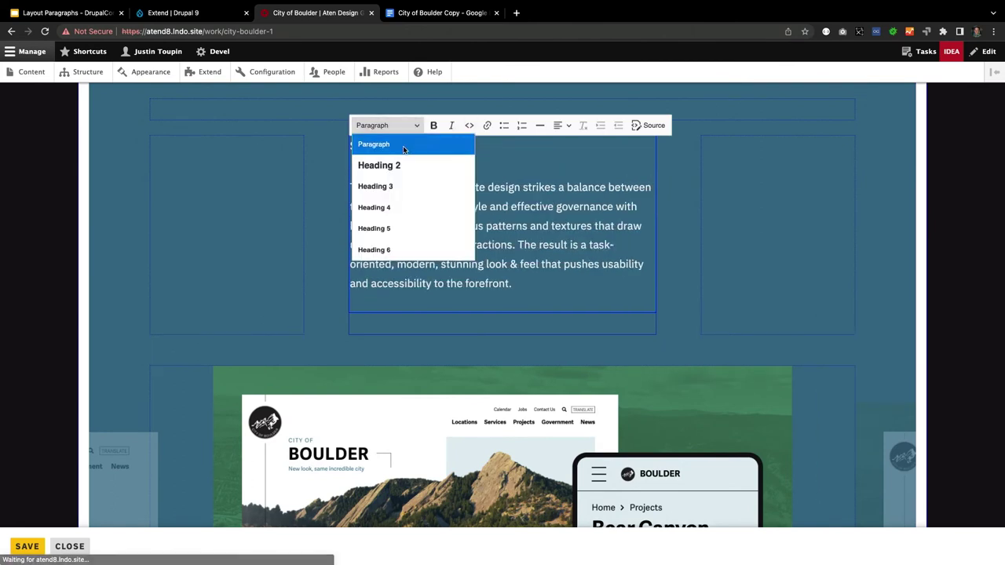
click(399, 163)
click(971, 168)
scroll(973, 168, up, 10)
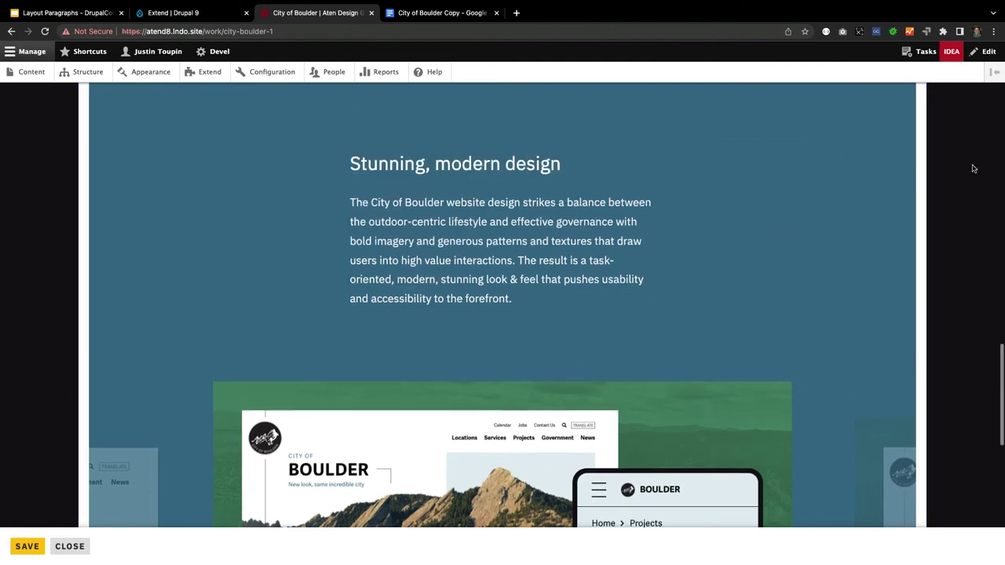
scroll(973, 168, down, 4)
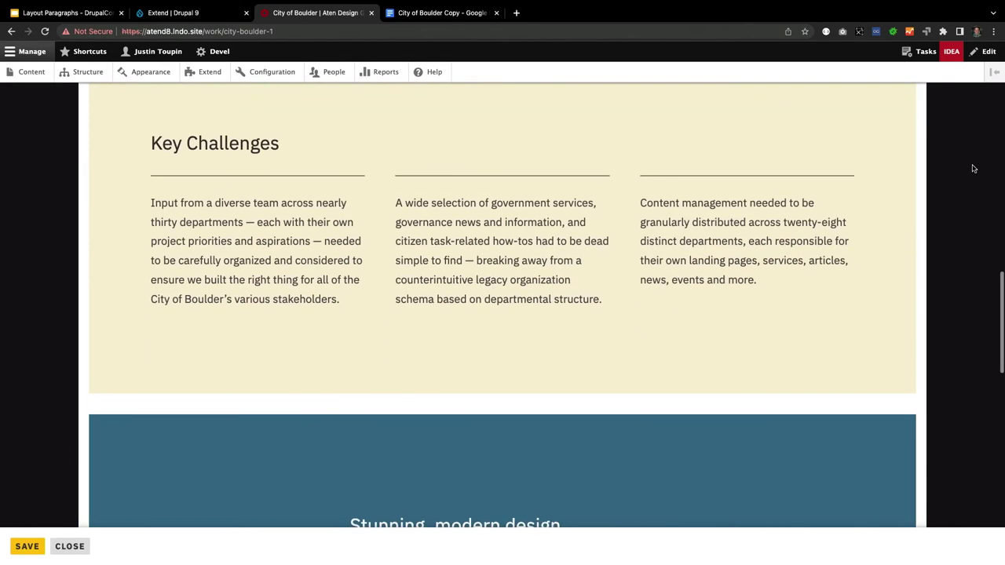
scroll(973, 160, down, 4)
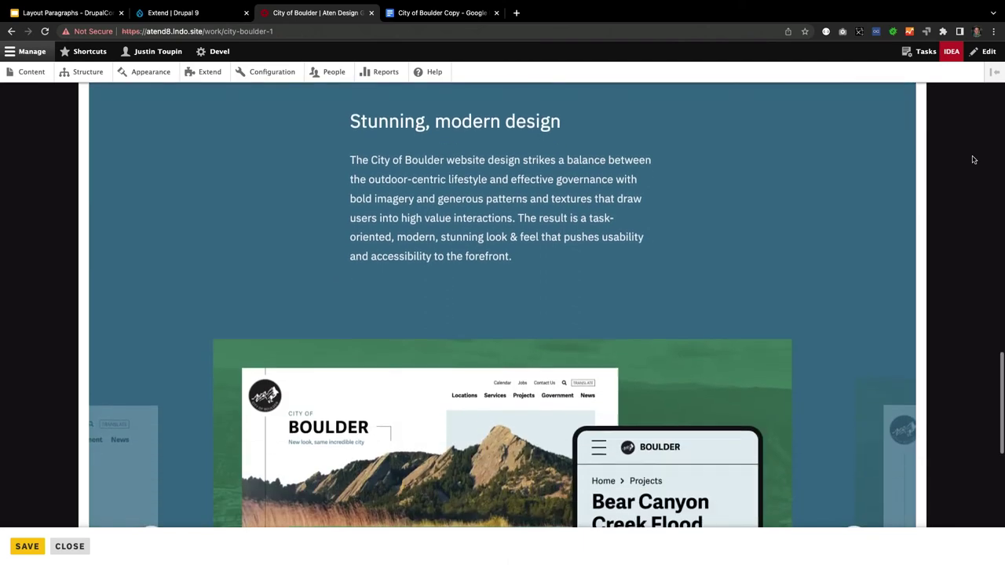
Leave the City of Boulder page without saving its changes and open the site's content overview.
scroll(973, 160, up, 10)
scroll(973, 159, up, 3)
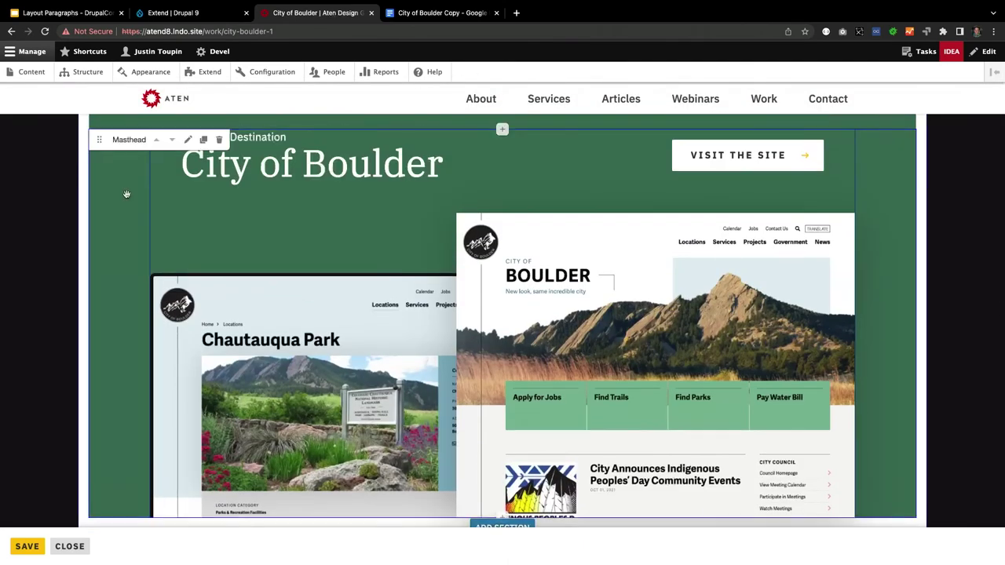
click(46, 76)
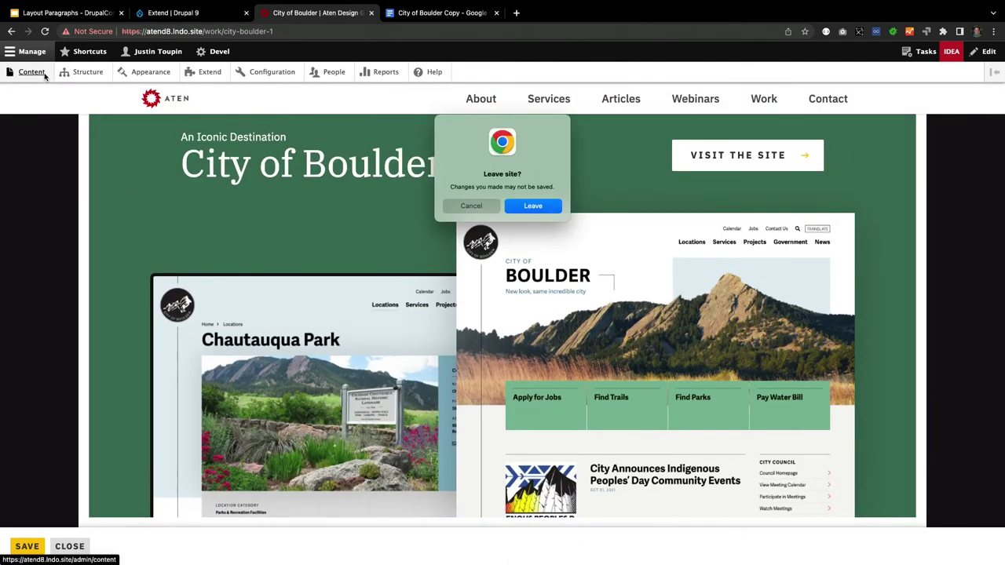
click(550, 206)
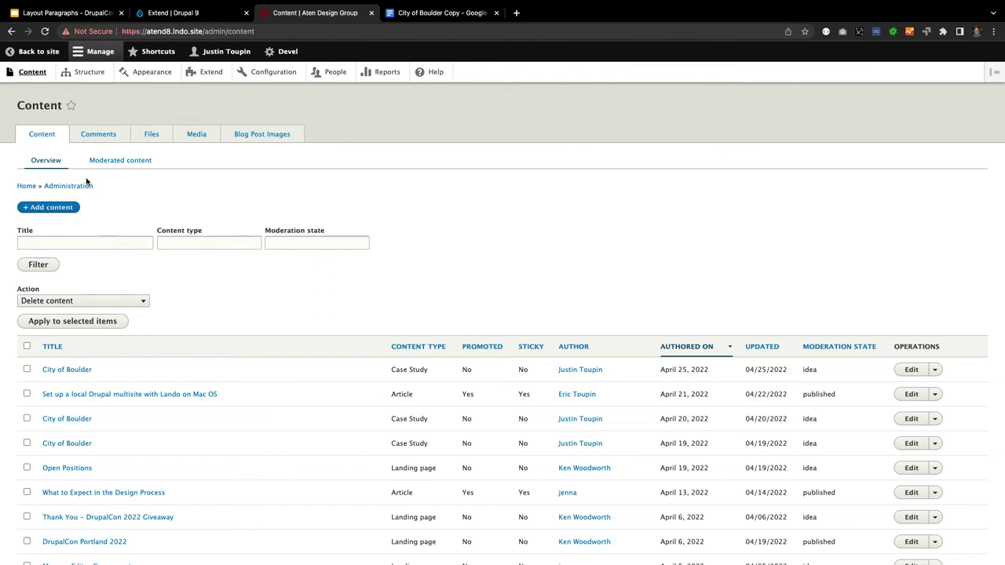
Filter the content list by the title "weta" and open the WETA.org case study in a new browser tab.
click(54, 242)
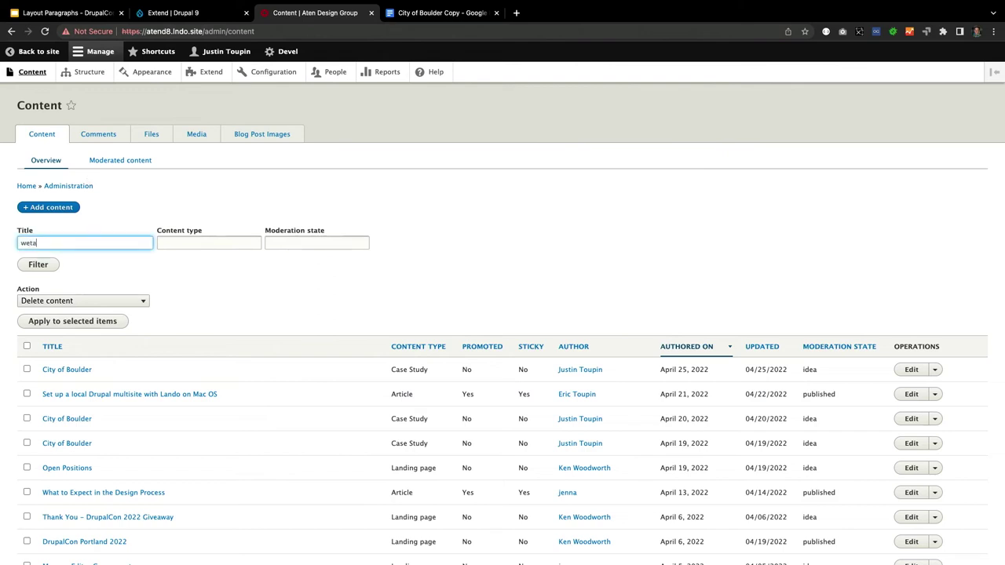
text(weta)
key(Return)
super+click(58, 371)
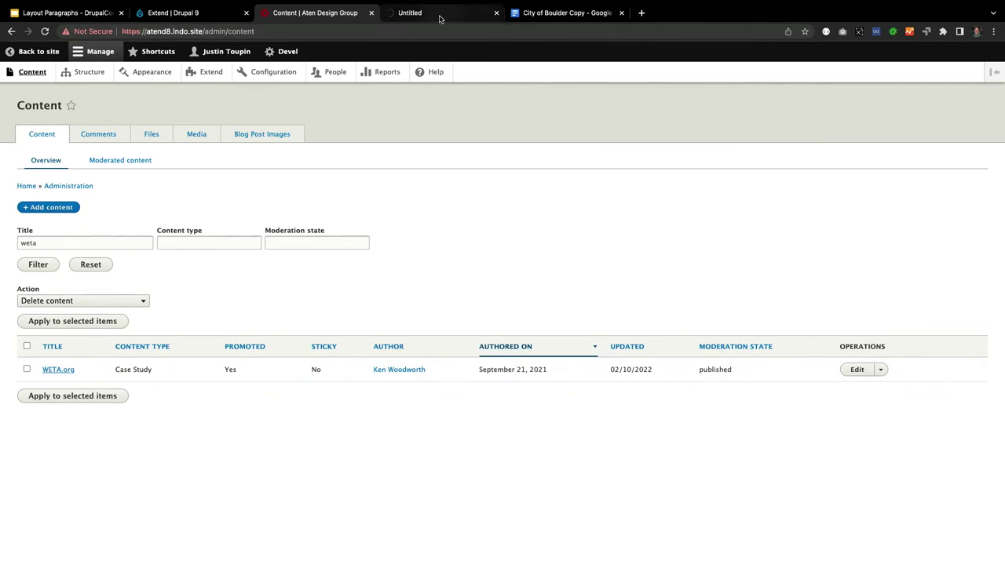
click(441, 13)
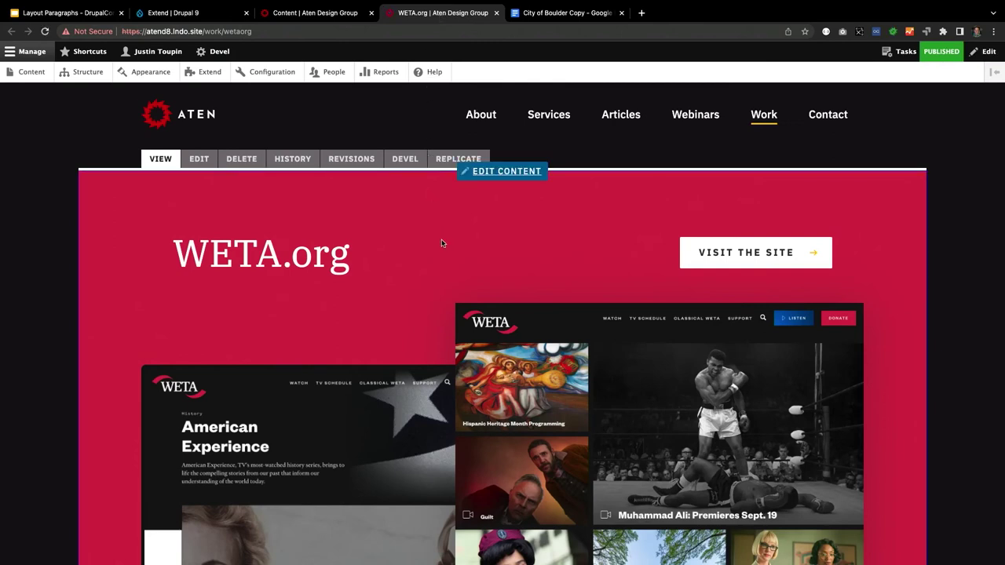
Start front-end editing of the WETA.org content and find the "Listen now: On-demand radio" section.
click(505, 172)
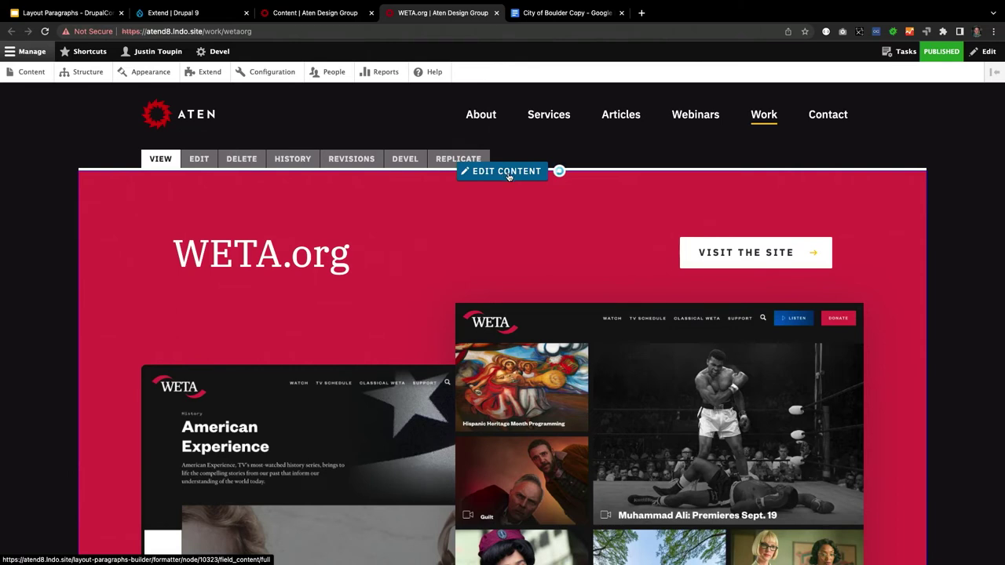
scroll(534, 275, down, 10)
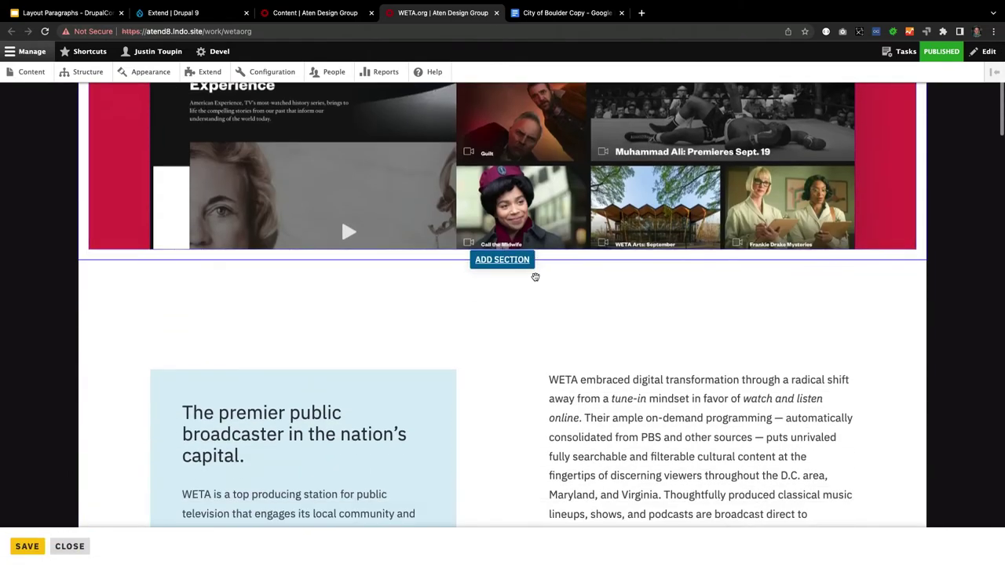
scroll(535, 277, down, 20)
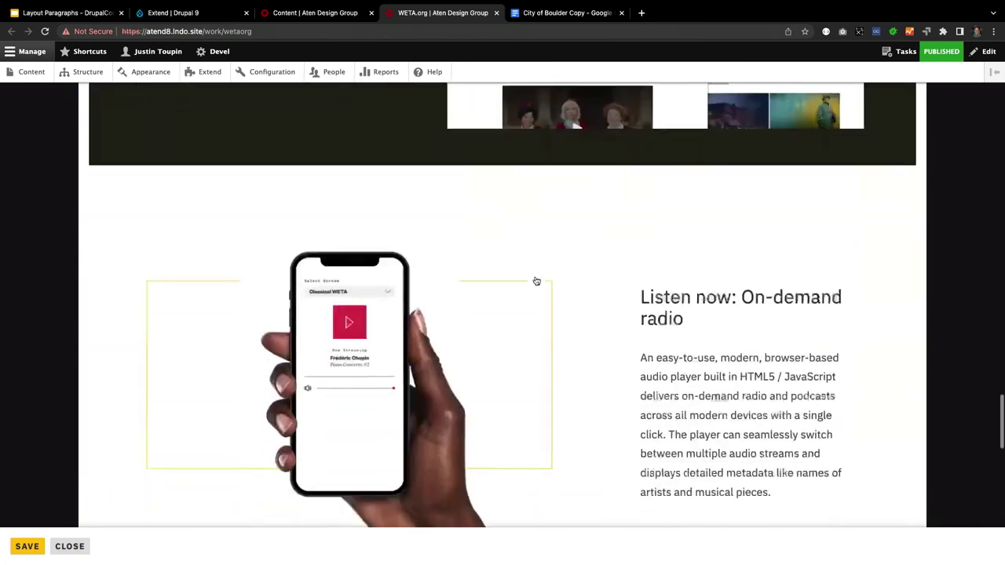
scroll(535, 277, up, 15)
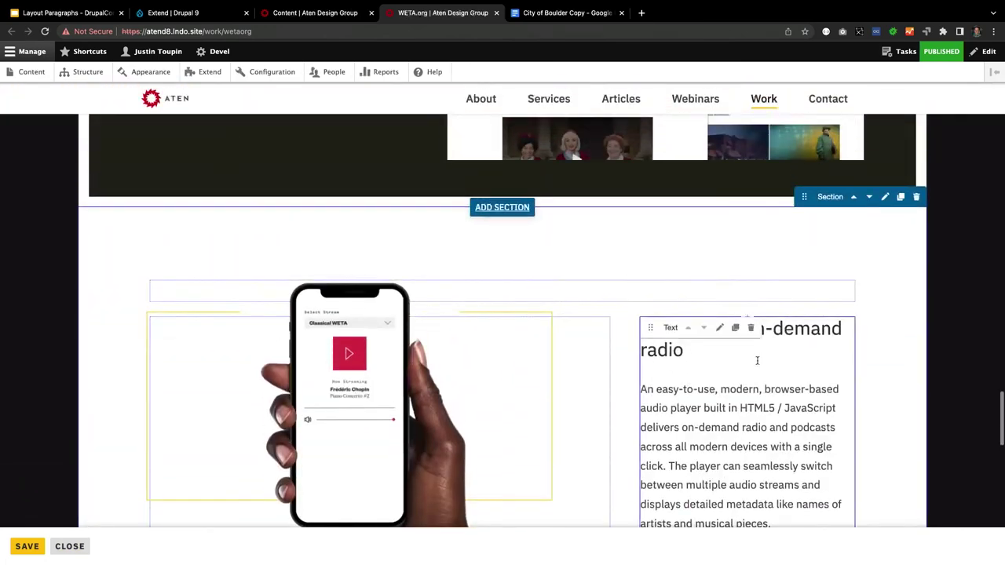
Italicize the "Listen now: On-demand radio" heading directly in its text component.
click(736, 439)
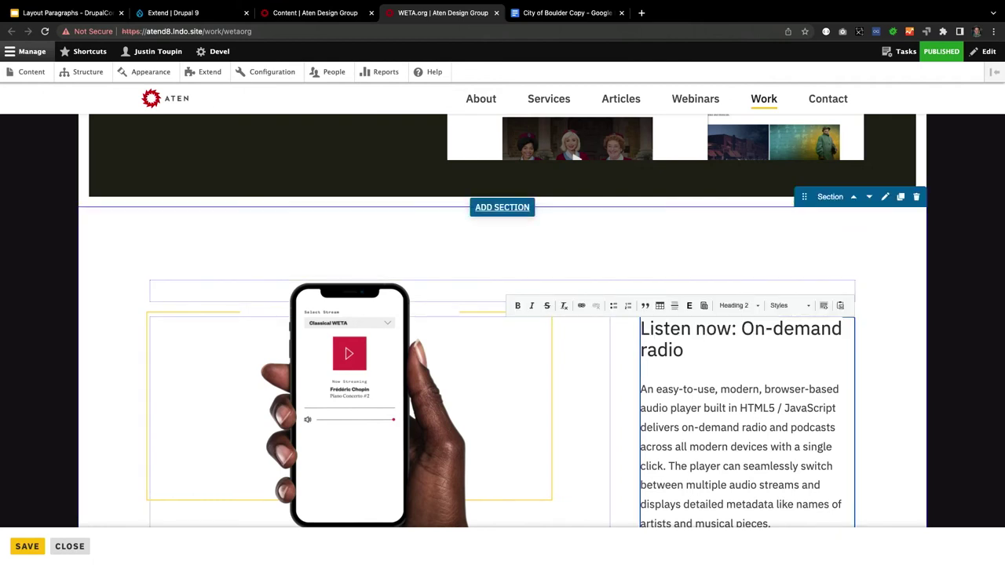
click(698, 342)
click(659, 350)
triple_click(691, 353)
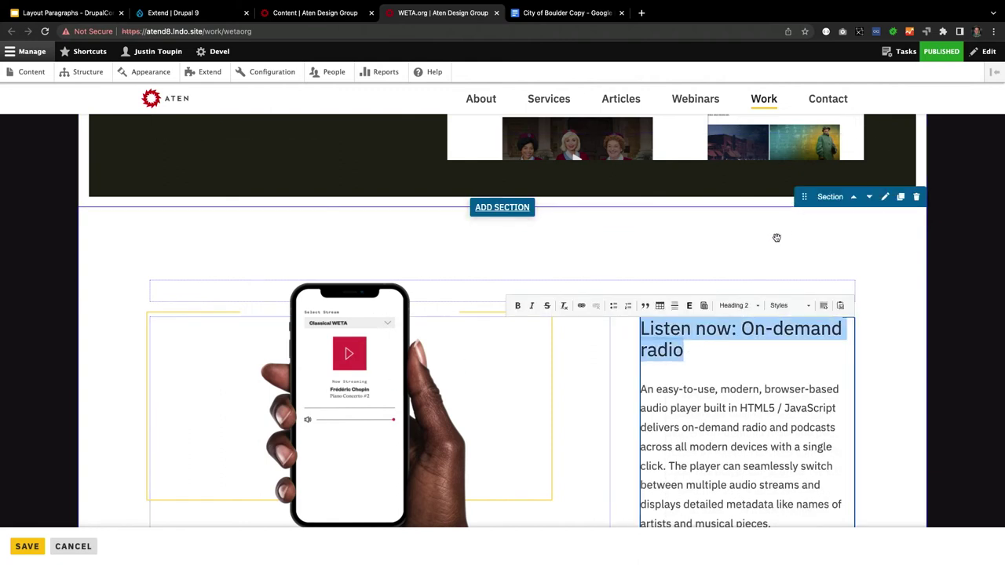
click(532, 305)
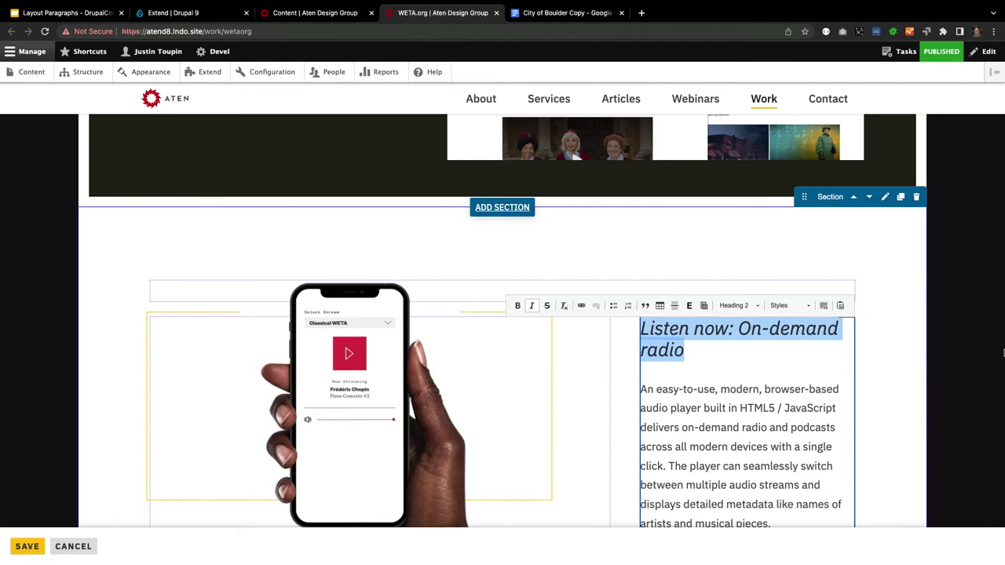
click(978, 354)
scroll(976, 355, down, 4)
scroll(664, 197, up, 2)
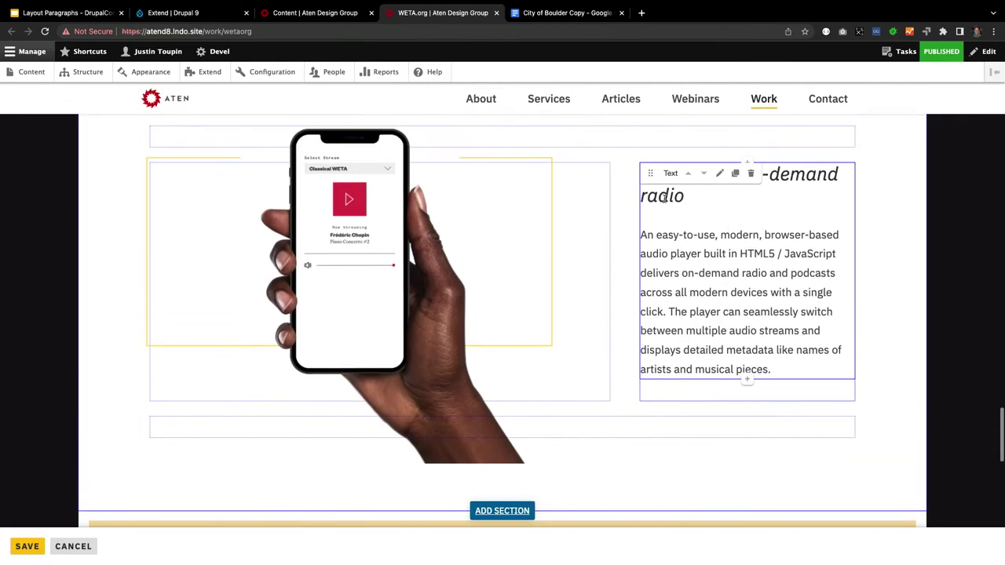
Move the "Listen now" text component through neighbouring regions and the Accolades section, and return it to the column beside the phone image.
click(651, 172)
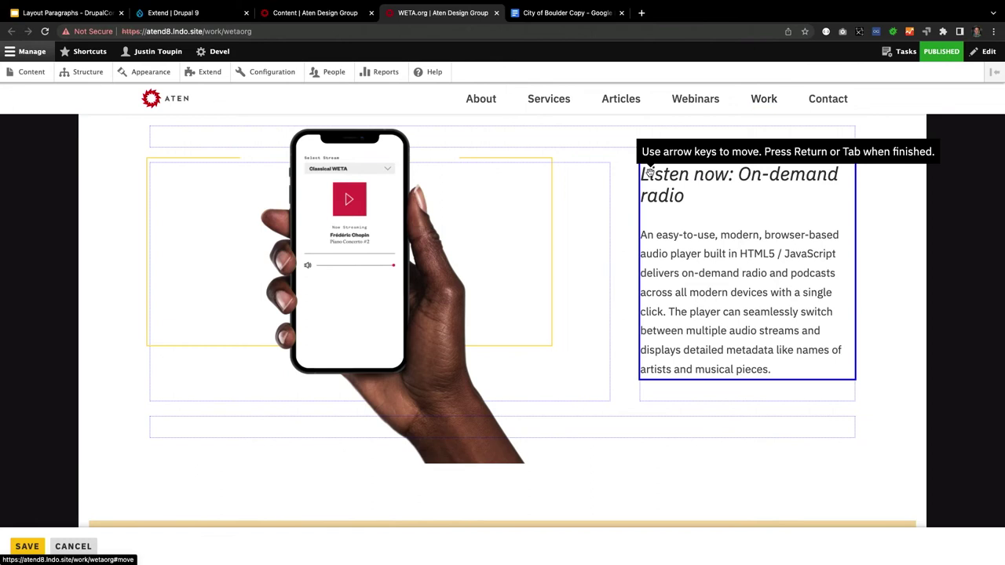
key(Up)
key(Up)
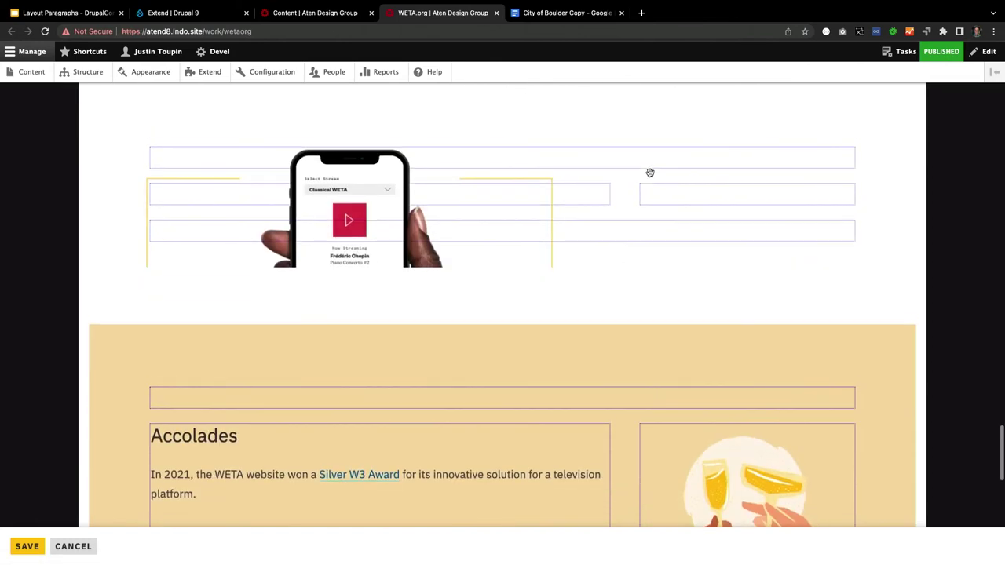
key(Down)
key(Down)
key(Up)
key(Down)
key(Up)
key(Down)
key(Down)
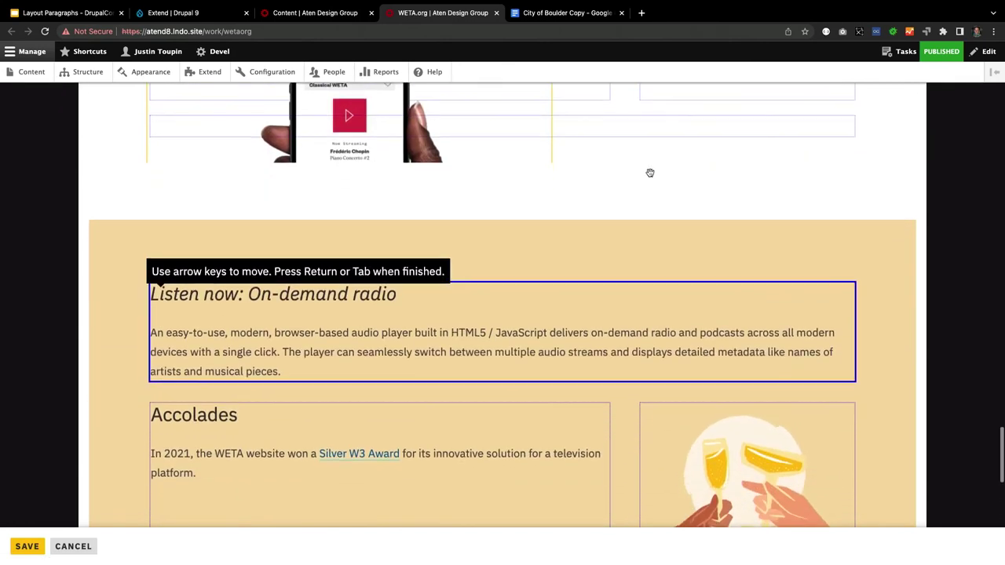
key(Up)
key(Up)
key(Down)
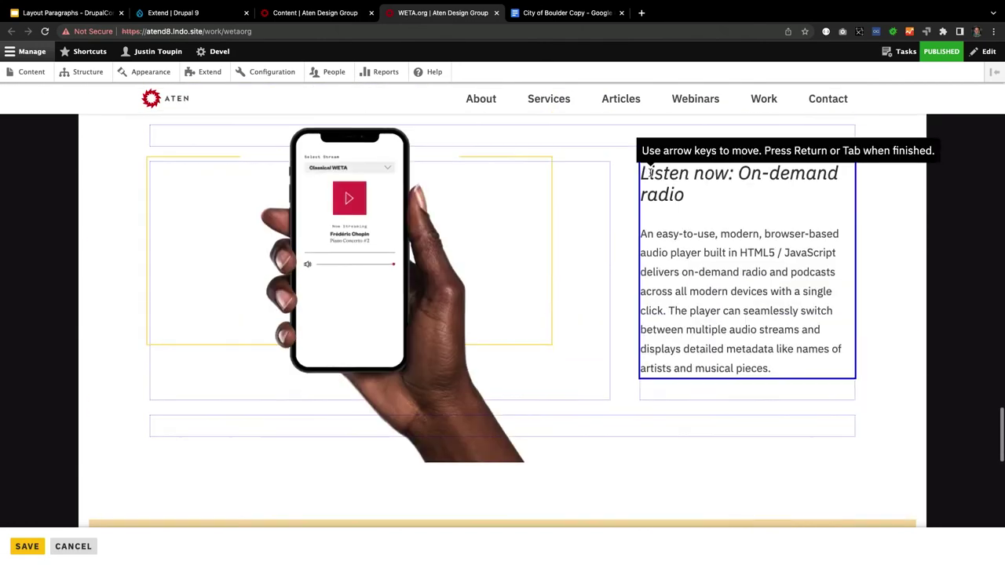
key(Return)
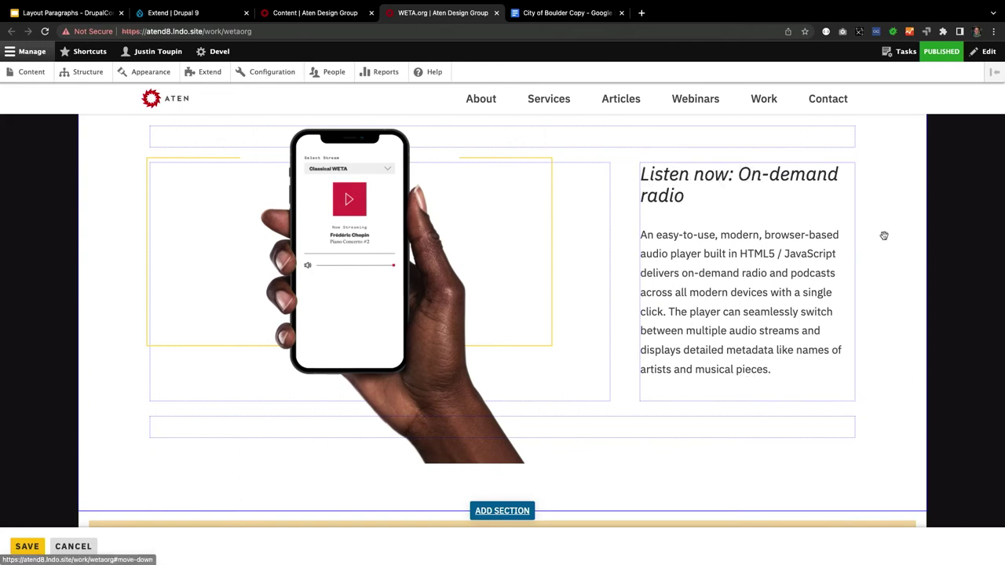
Return to the start of the page and step keyboard focus through the section and Masthead controls to the "premier public broadcaster" text component's move handle.
scroll(884, 235, down, 10)
scroll(317, 196, up, 15)
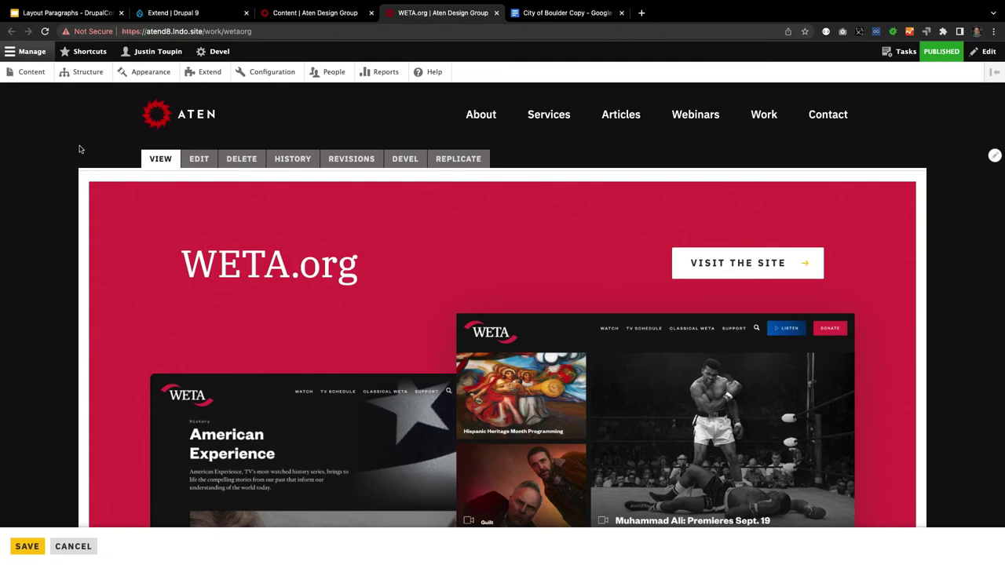
key(Tab)
key(Tab)
key(Tab)
key(Tab)
key(Tab)
key(Tab)
key(Tab)
key(Tab)
key(Tab)
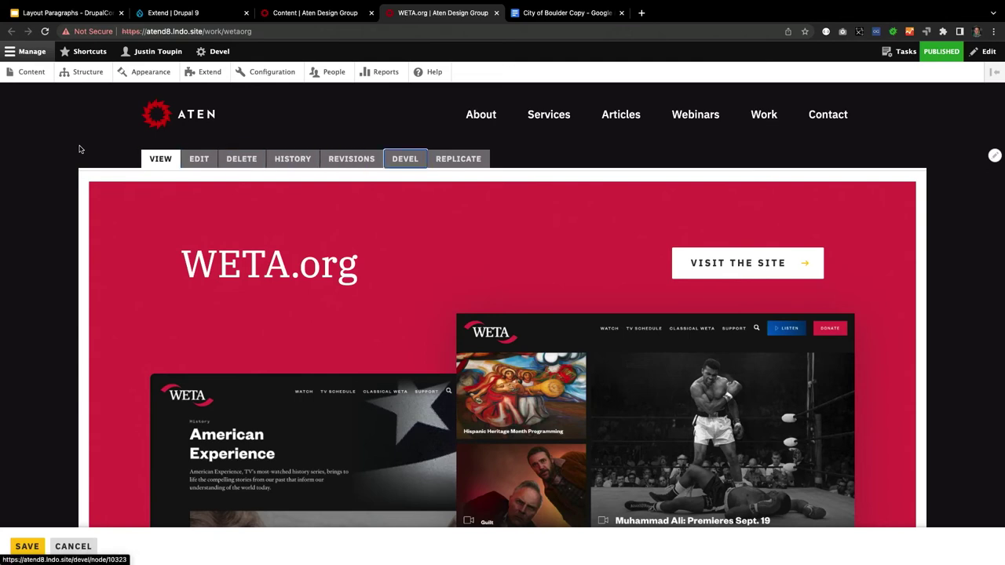
key(Tab)
key(Tab)
key(Tab)
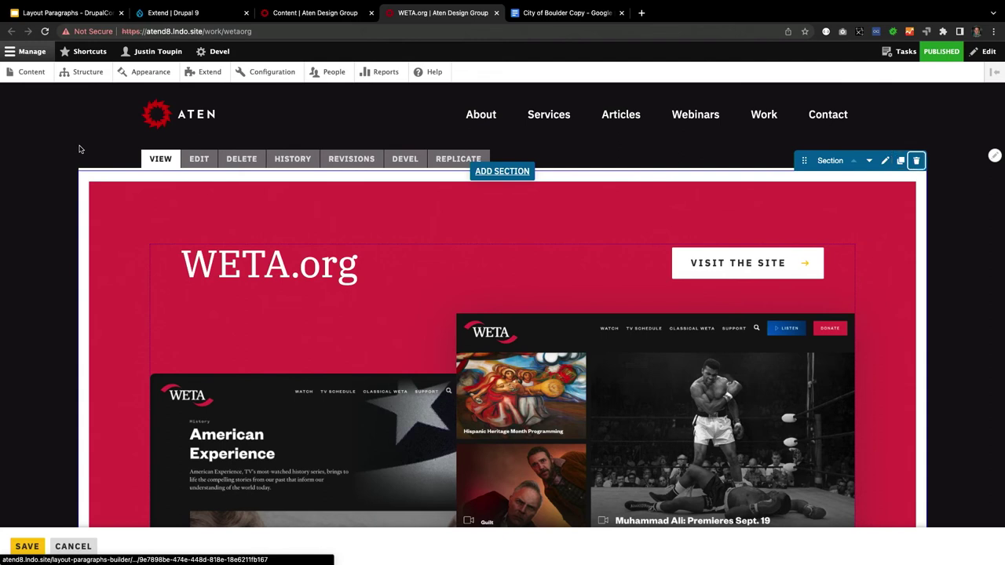
key(Tab)
key(Tab)
key(Tab)
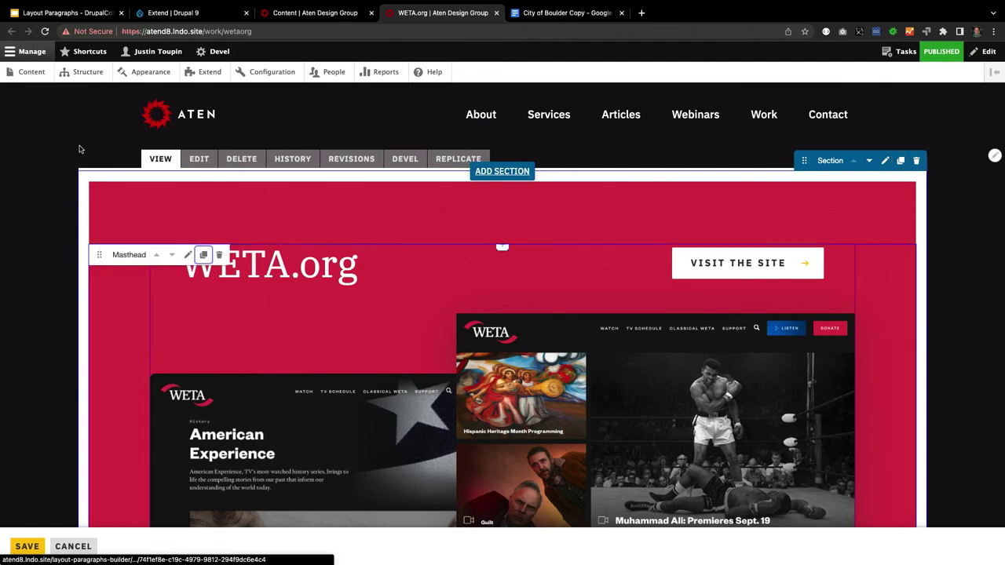
key(Tab)
key(Tab)
key(Tab)
key(Tab)
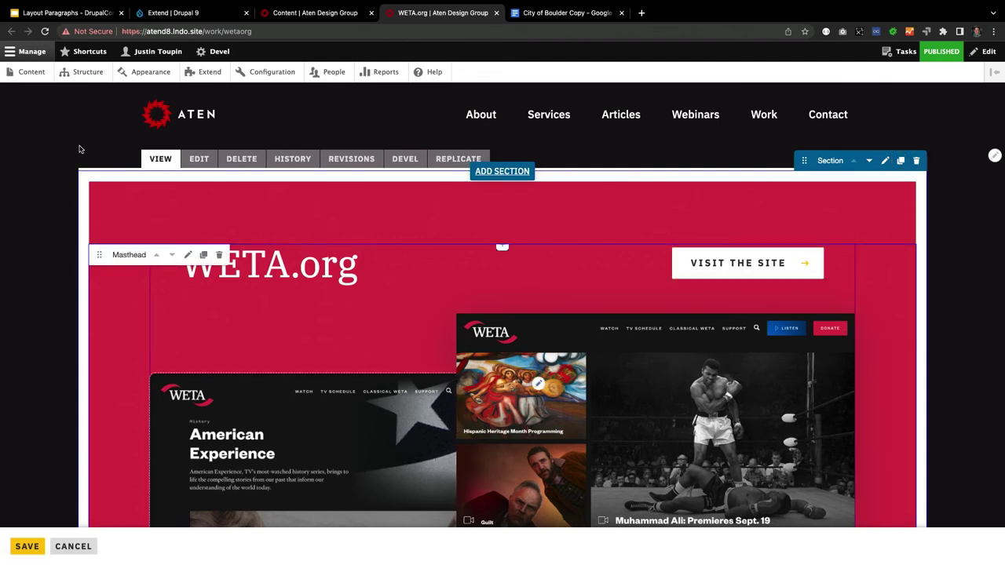
key(Tab)
key(Tab)
key(Tab)
key(Tab)
key(Tab)
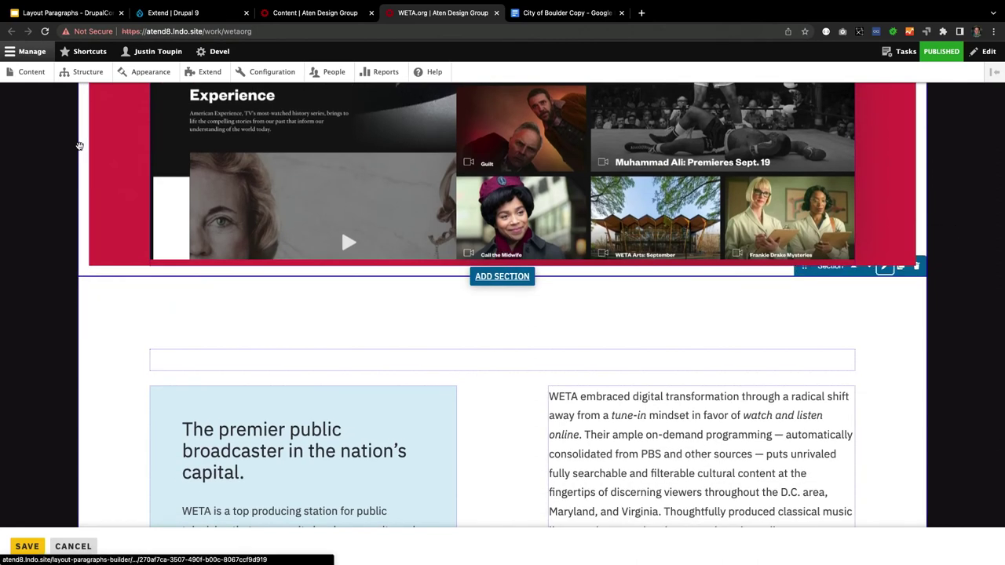
key(Tab)
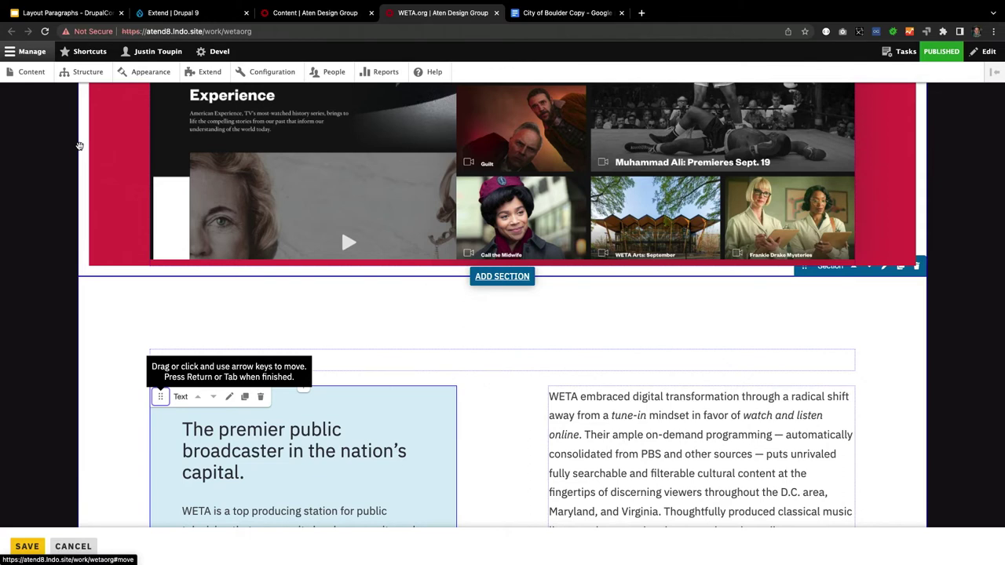
Move the "premier public broadcaster" text component between its section's regions and return it to the column beside the "digital transformation" paragraph.
key(Return)
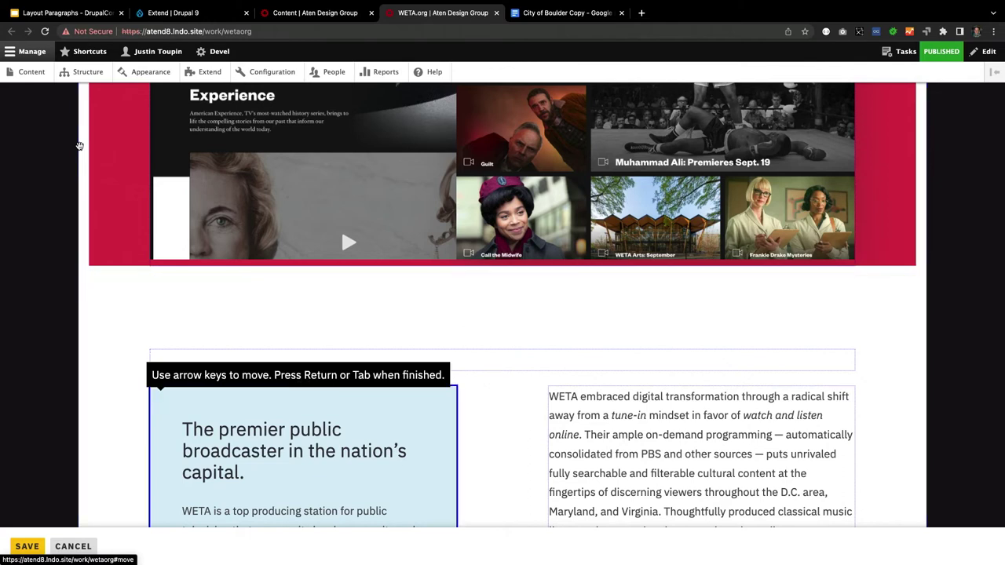
key(Down)
key(Up)
key(Up)
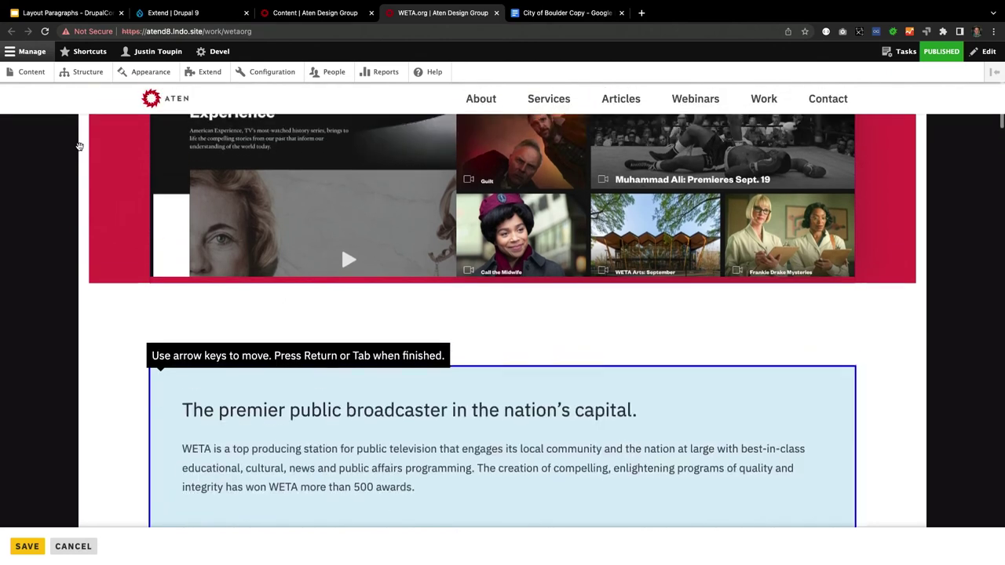
key(Down)
key(Down)
key(Up)
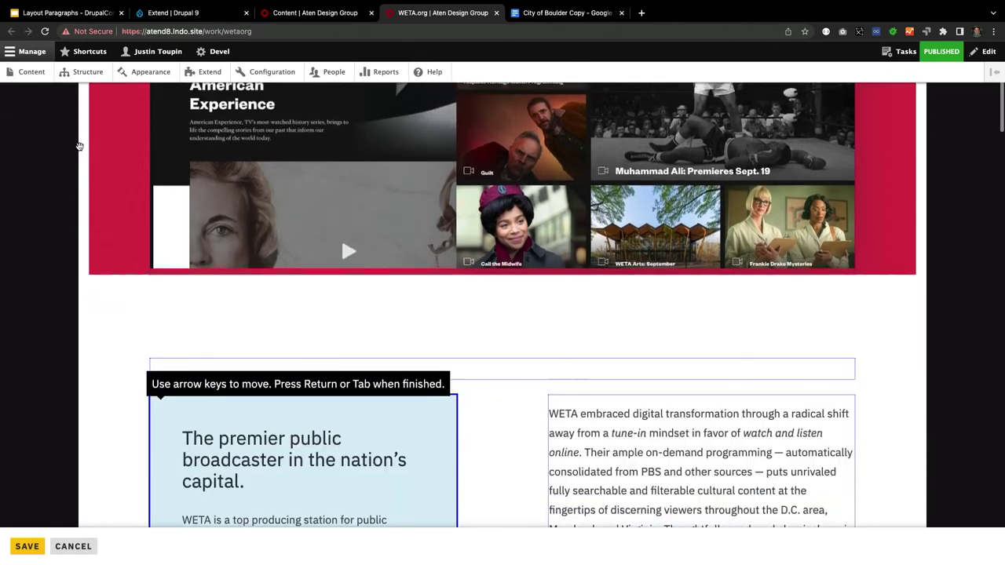
key(Return)
Look over the WETA.org sections, including Key Challenges, and switch to the Layout Paragraphs presentation in Google Slides to find the slides following Demo.
scroll(118, 306, down, 4)
scroll(118, 306, down, 6)
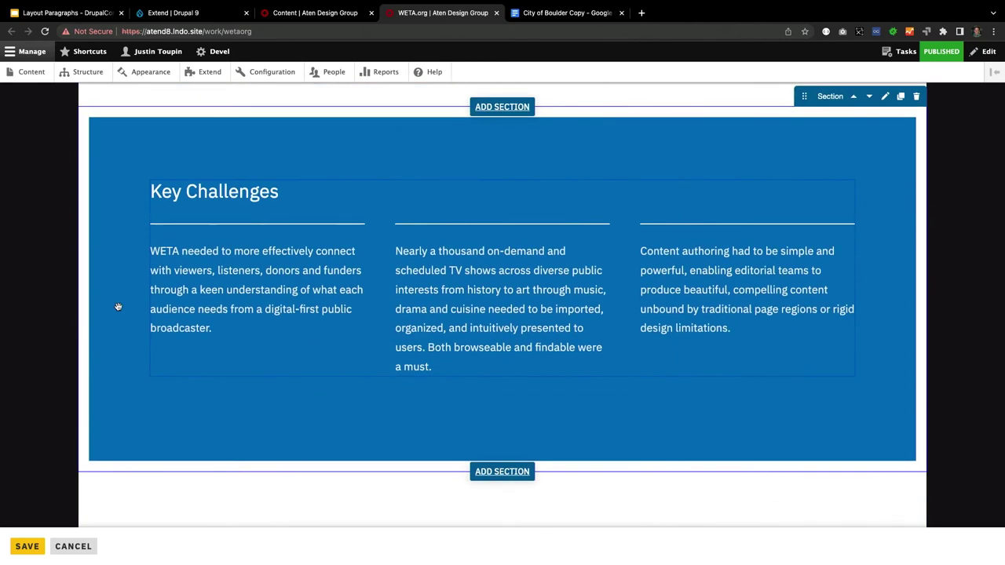
scroll(118, 307, down, 2)
scroll(118, 306, up, 10)
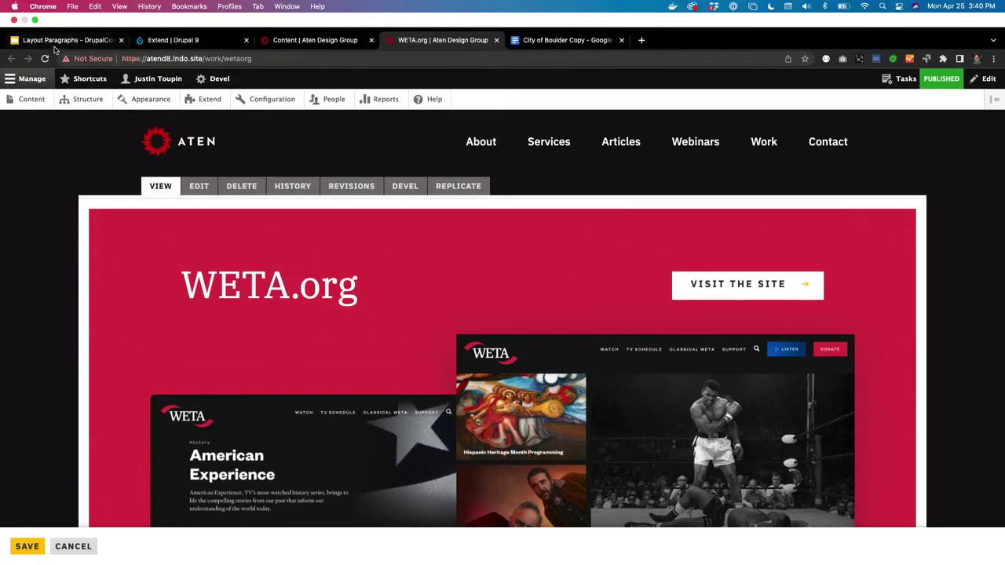
click(55, 44)
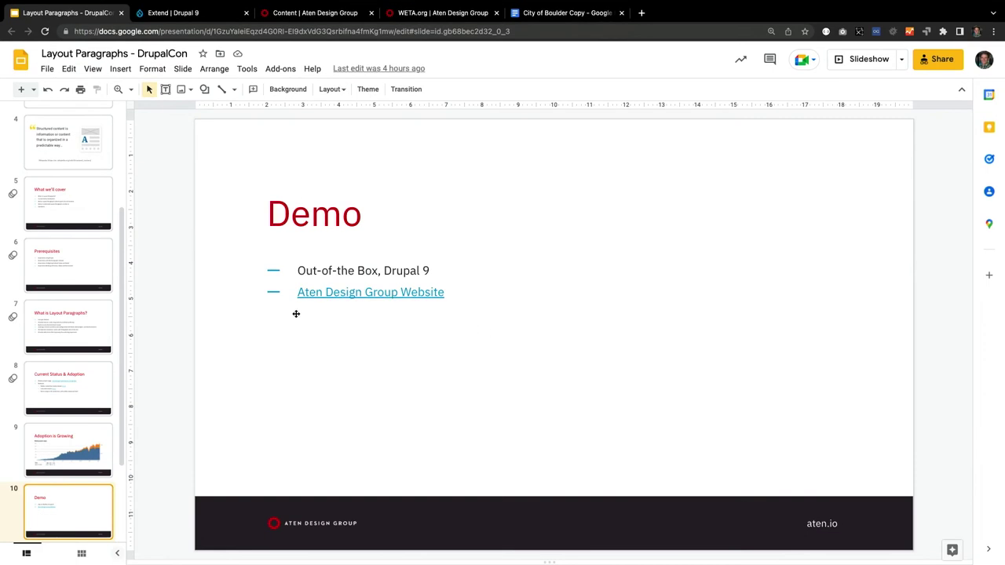
scroll(70, 438, down, 3)
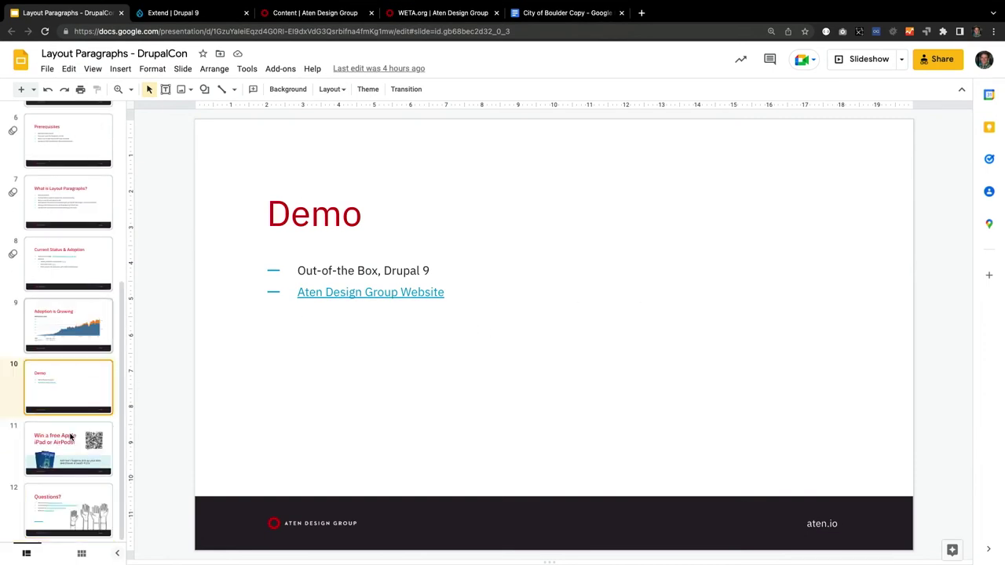
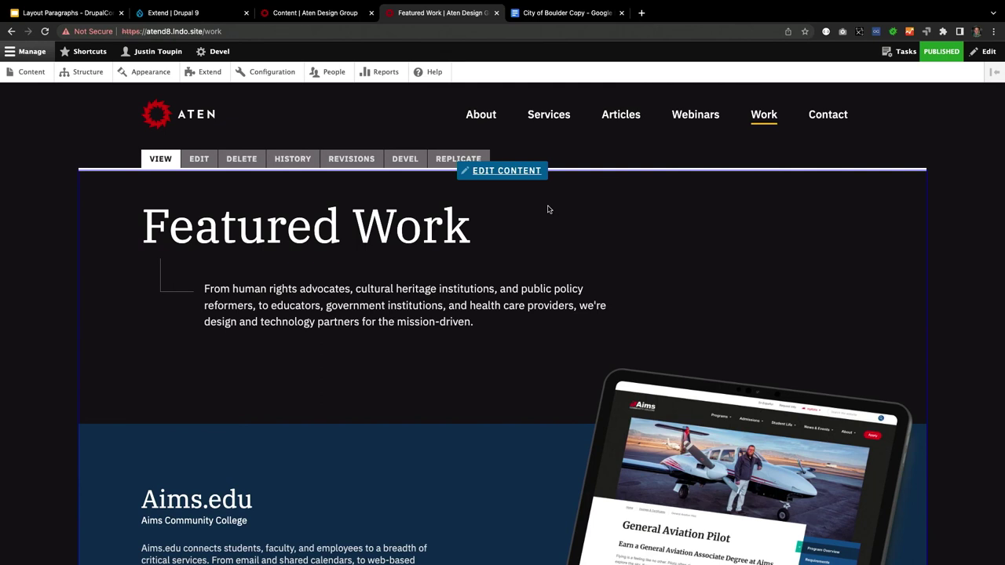
Look over the Aims.edu entry on the Featured Work page.
scroll(481, 342, down, 3)
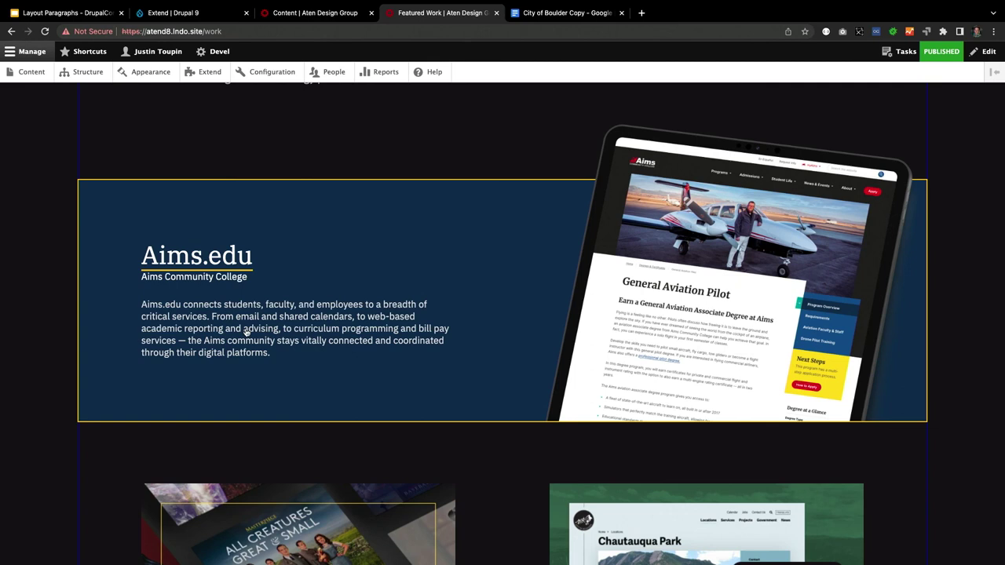
Look over the WETA.org and BoulderColorado.gov Redesign teasers on the Featured Work page and return to the page's start.
scroll(256, 321, down, 3)
scroll(256, 322, down, 3)
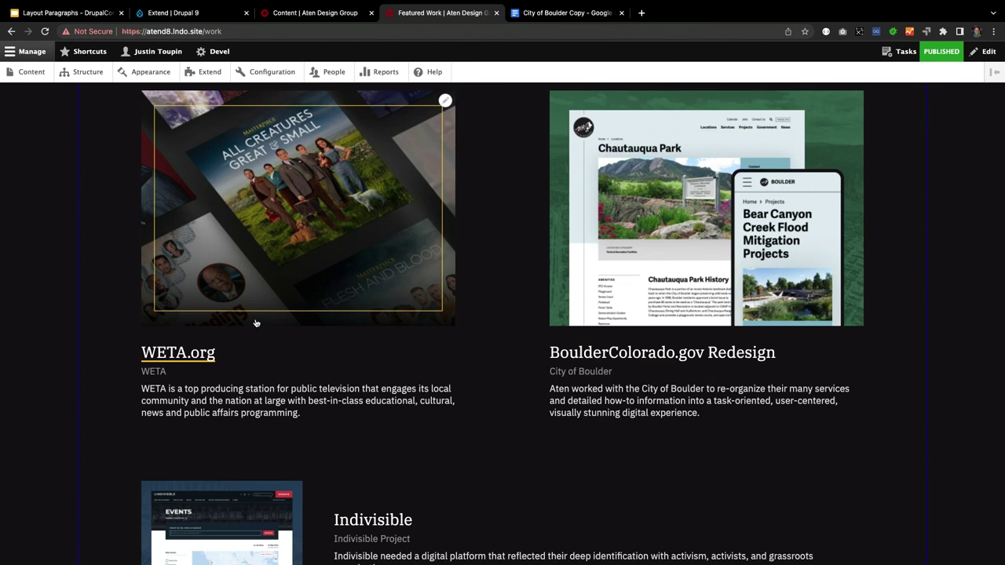
scroll(256, 322, up, 15)
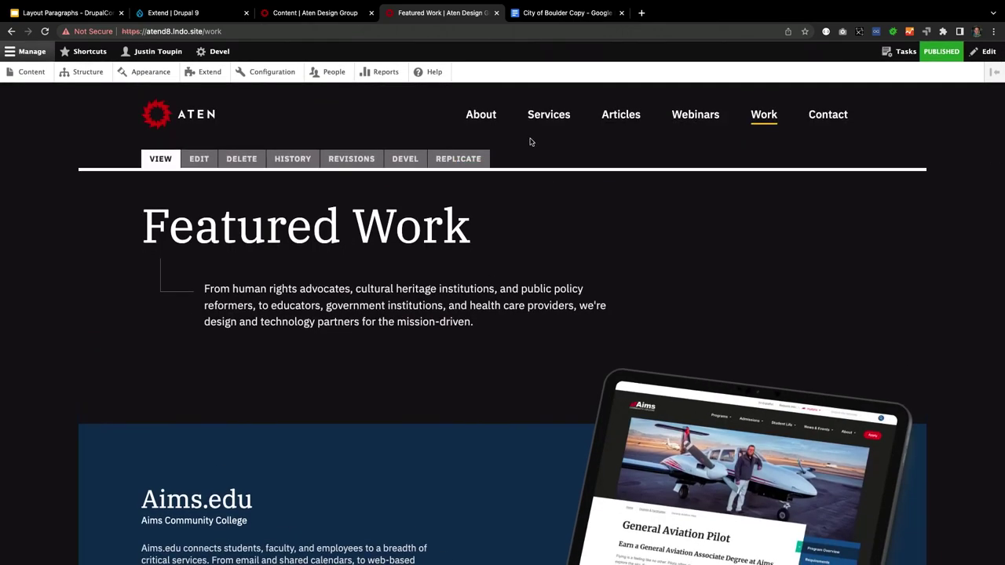
Open the Featured Work page for inline editing and try to move the WETA.org teaser.
click(517, 178)
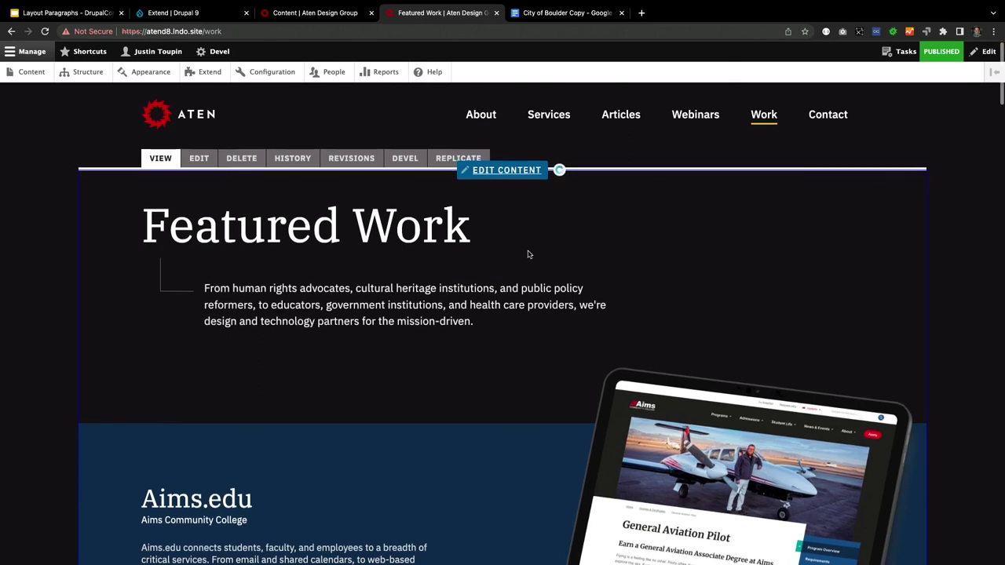
scroll(529, 254, down, 3)
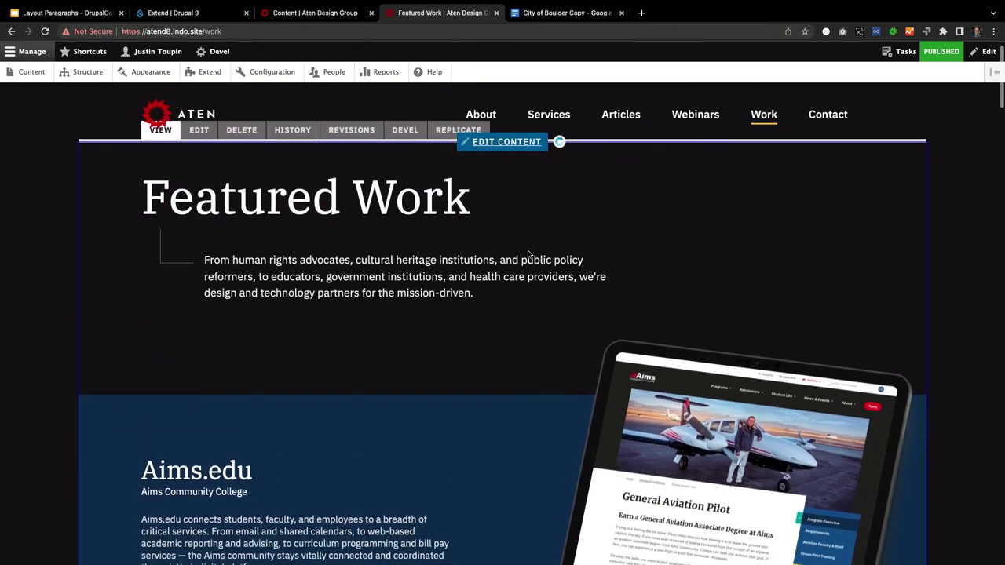
scroll(464, 305, down, 6)
scroll(442, 330, down, 5)
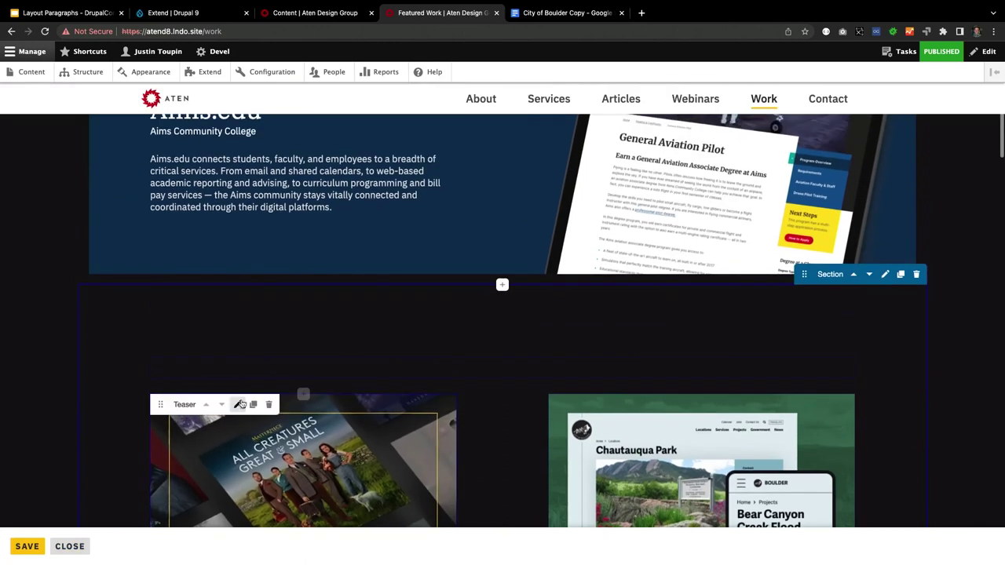
scroll(231, 391, down, 4)
scroll(234, 385, down, 2)
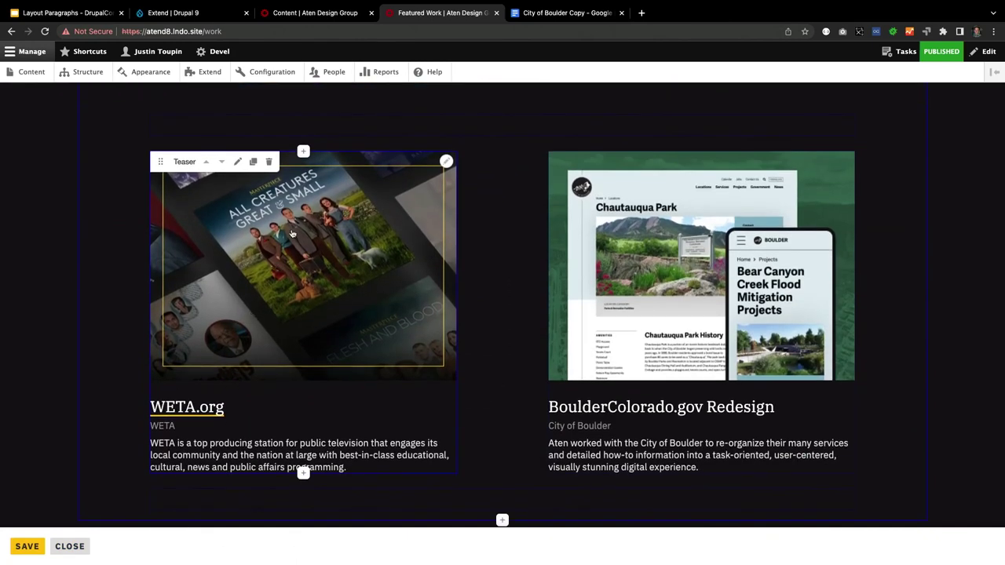
drag(218, 191, 216, 236)
scroll(183, 364, up, 10)
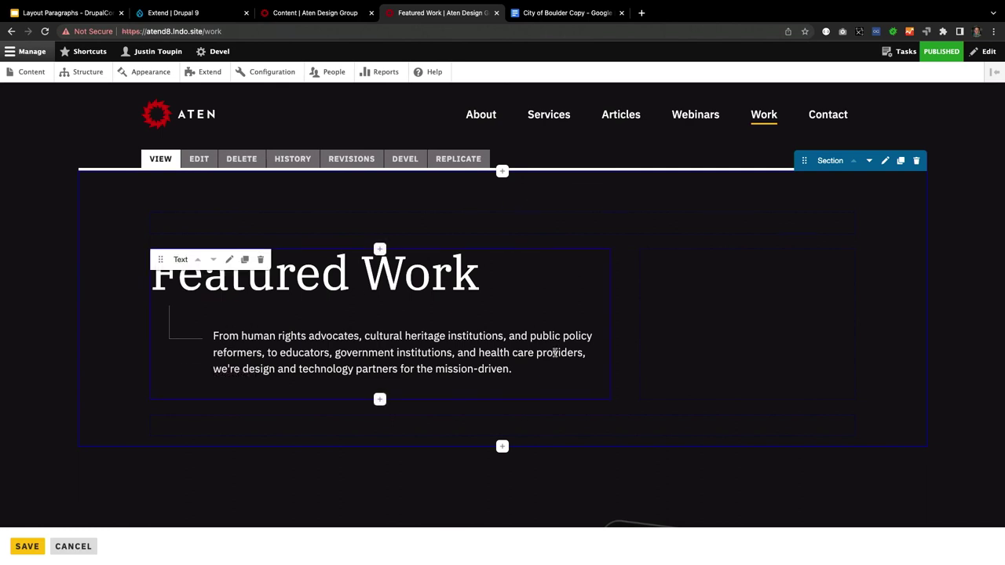
Look over the Aims.edu teaser in editing mode, reload the Featured Work page and discard the unsaved changes.
scroll(550, 354, down, 3)
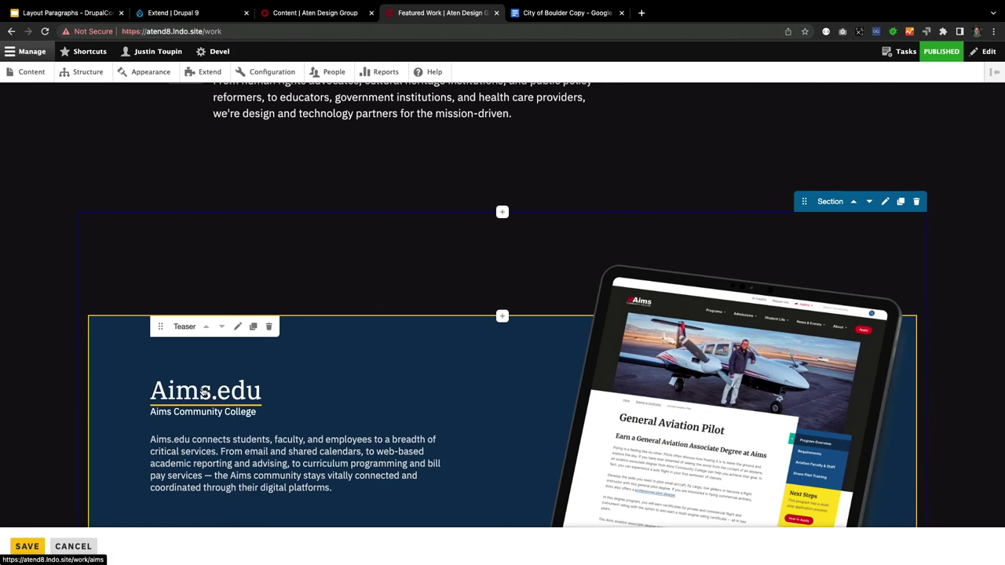
scroll(203, 393, down, 3)
scroll(505, 269, up, 6)
scroll(471, 330, down, 5)
scroll(474, 406, up, 5)
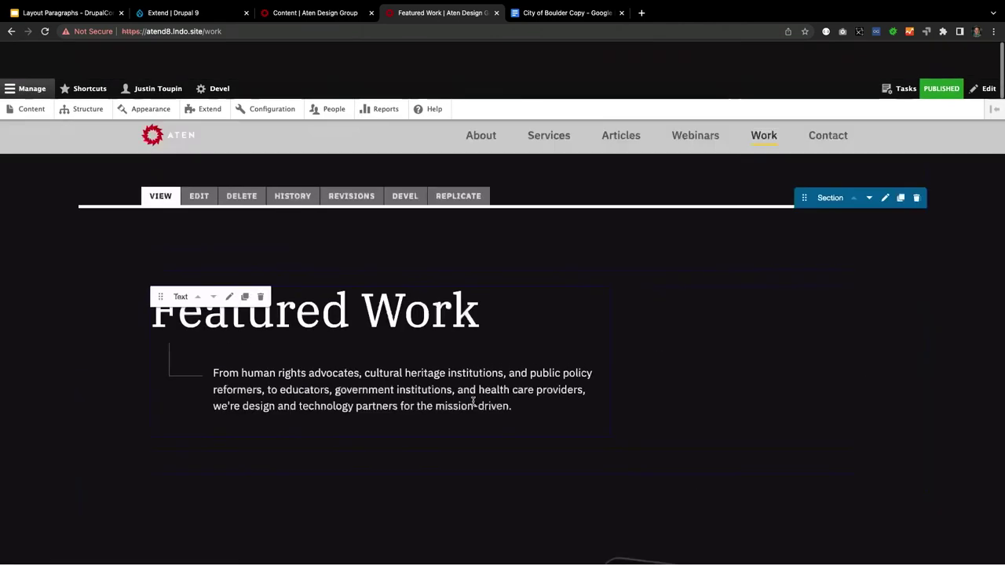
click(773, 118)
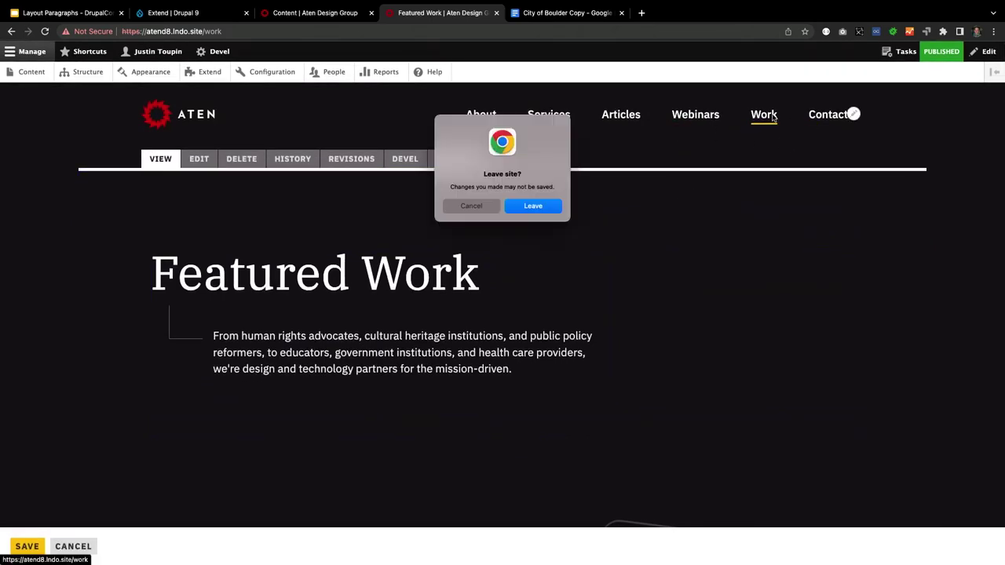
click(524, 205)
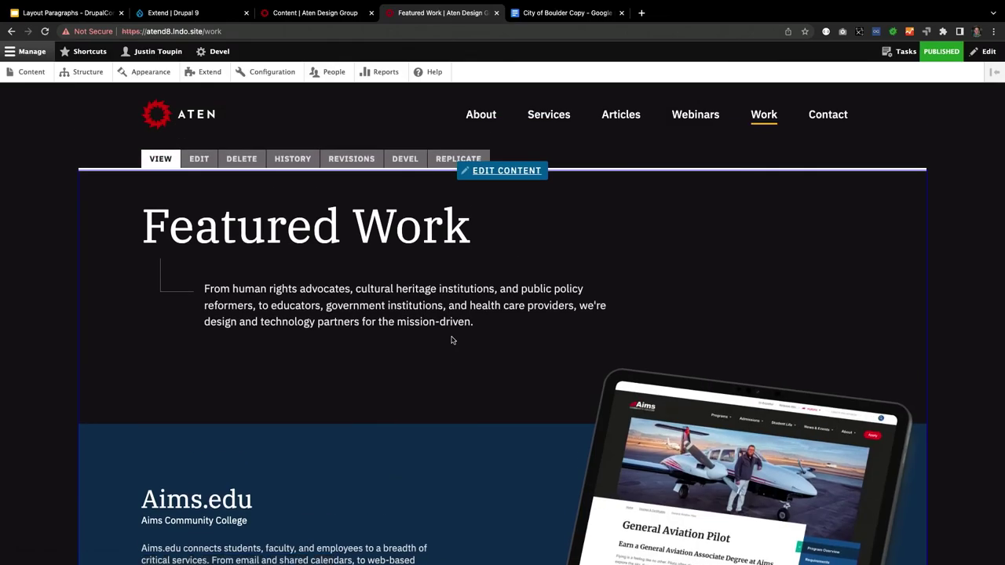
Open the Aims.edu case study from the Featured Work page and view its Aims Community College masthead.
scroll(366, 432, down, 5)
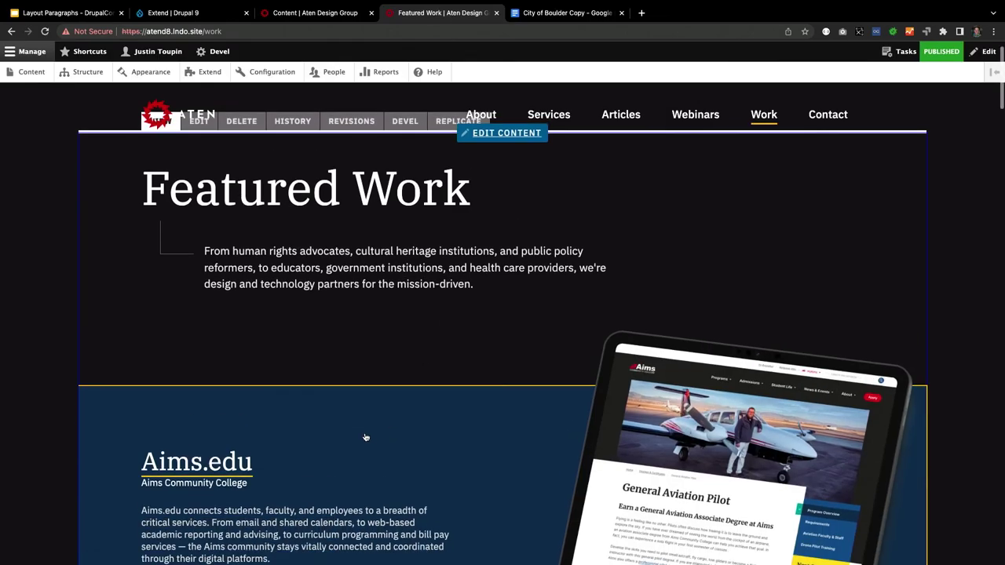
click(189, 279)
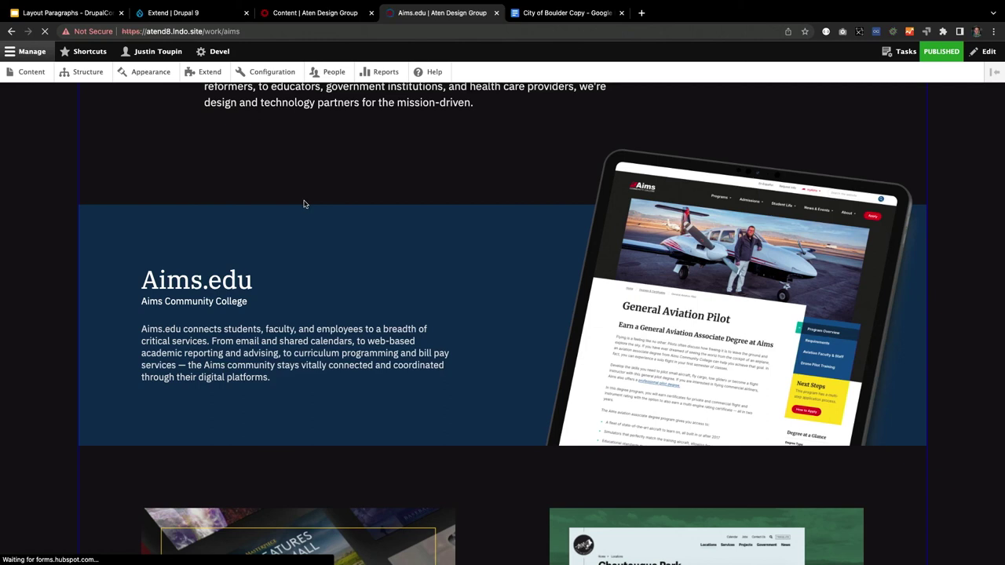
mouse_move(406, 3)
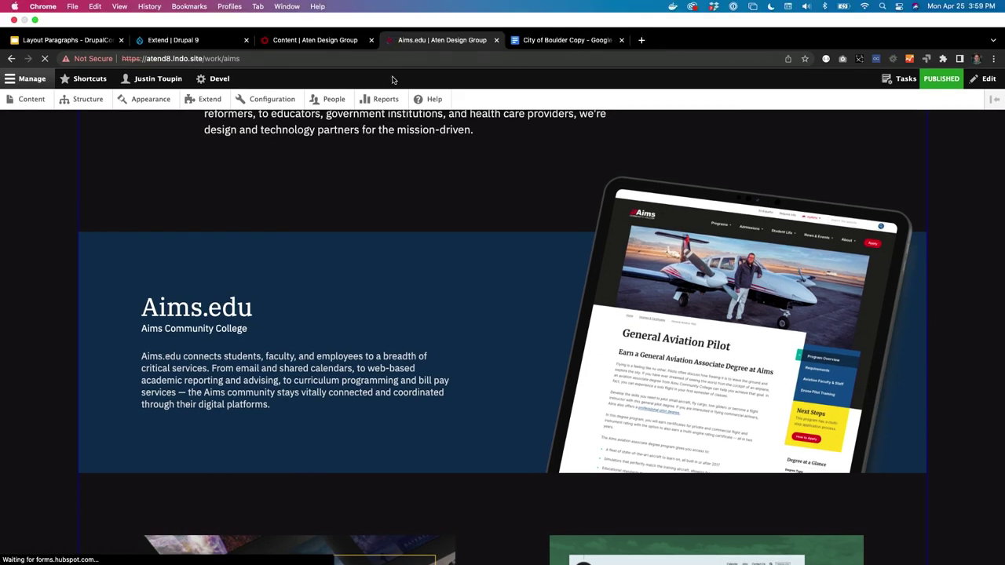
scroll(354, 268, down, 1)
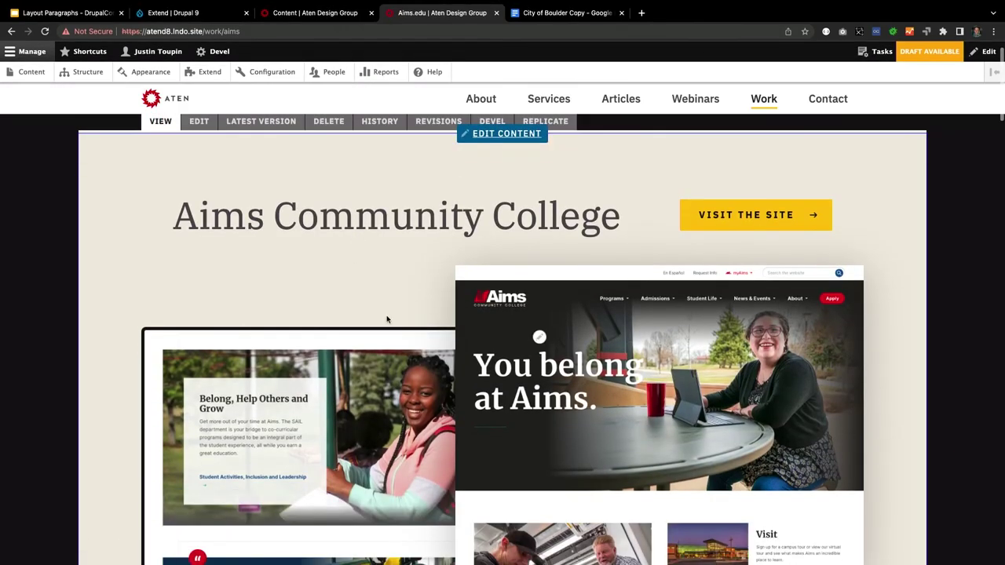
scroll(328, 309, down, 2)
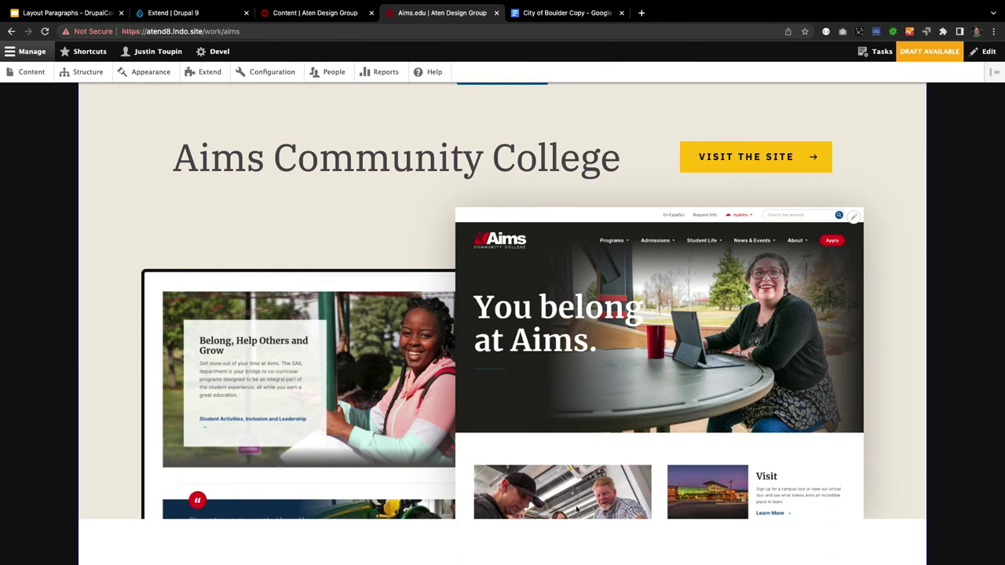
Start inline editing of the Aims Community College case study and go to the "Aims builds better communities" section.
scroll(565, 377, up, 3)
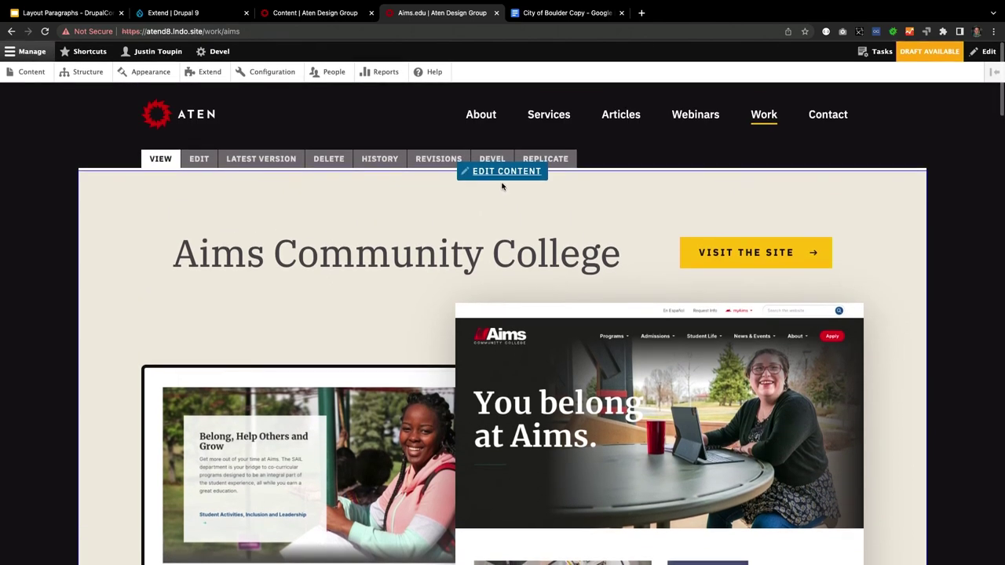
scroll(539, 255, down, 3)
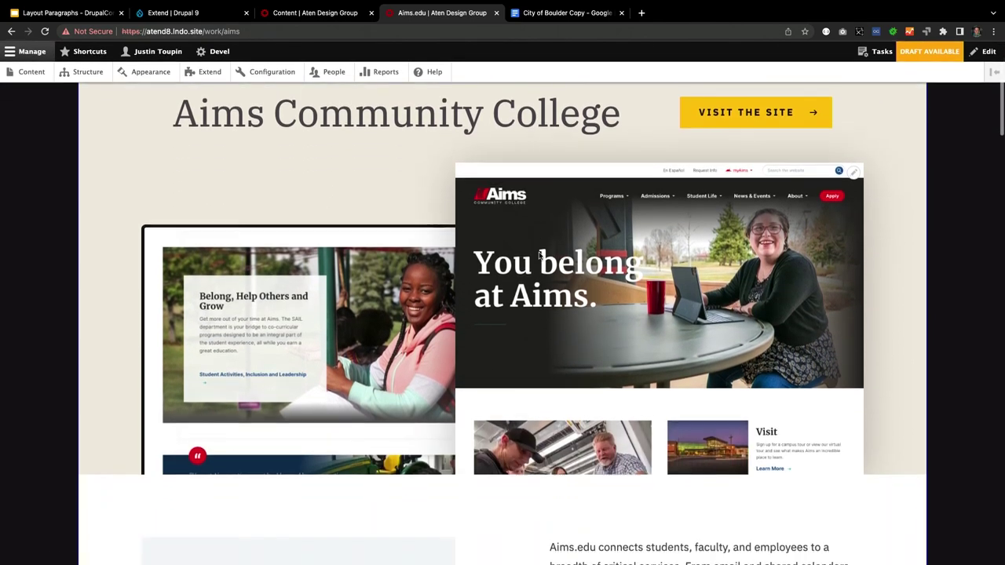
scroll(540, 255, down, 5)
scroll(540, 256, up, 2)
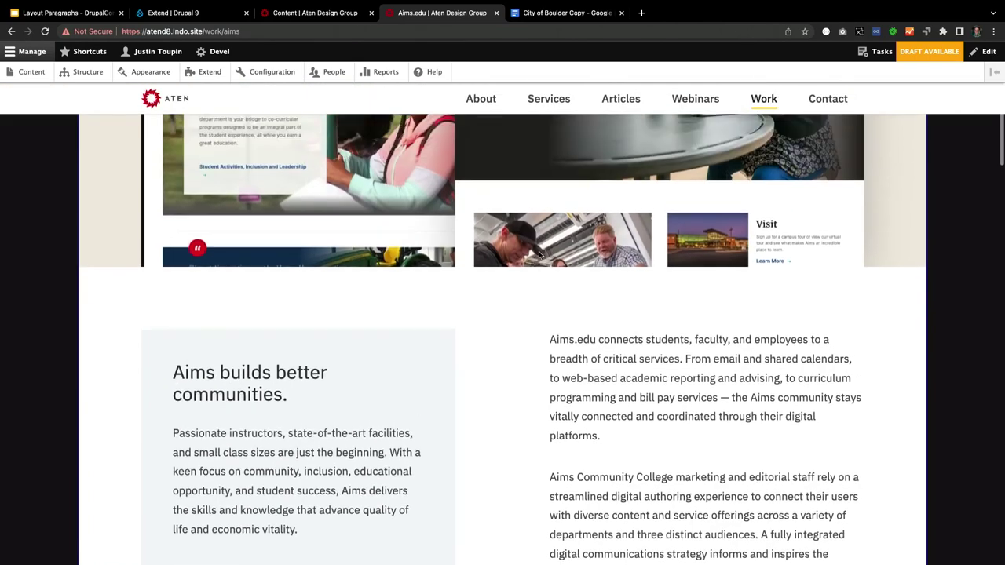
scroll(539, 256, up, 2)
scroll(539, 255, down, 5)
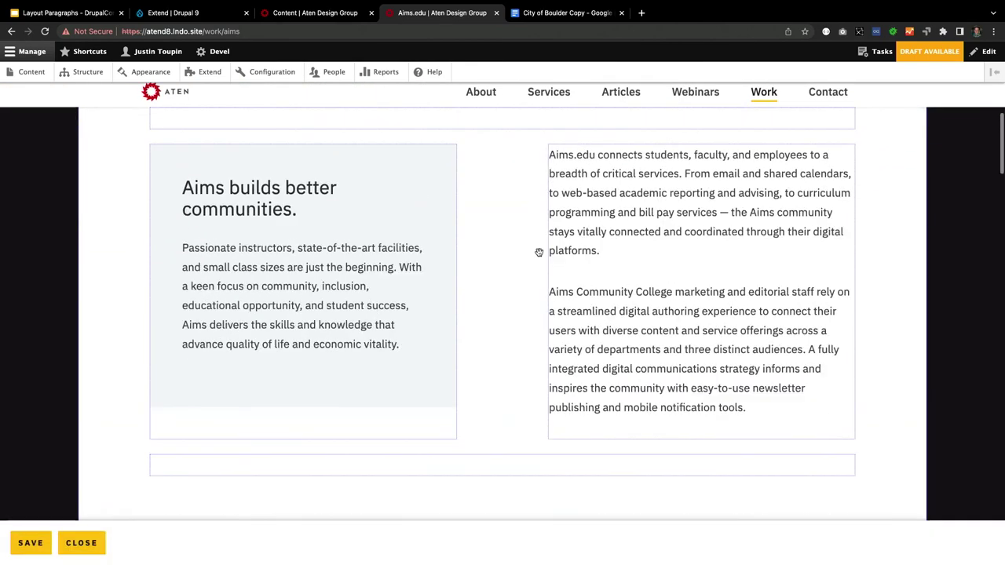
scroll(539, 252, up, 2)
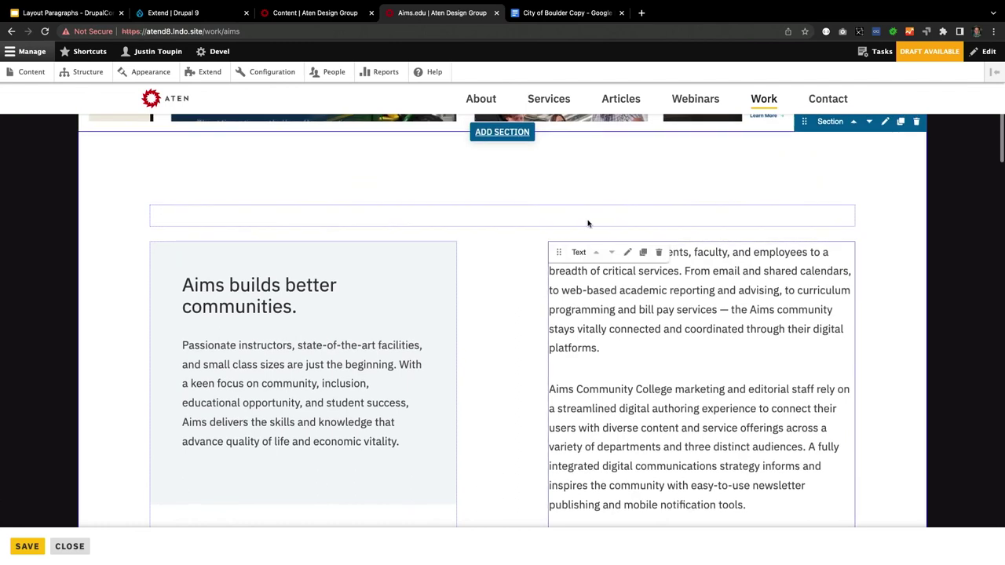
scroll(756, 184, up, 1)
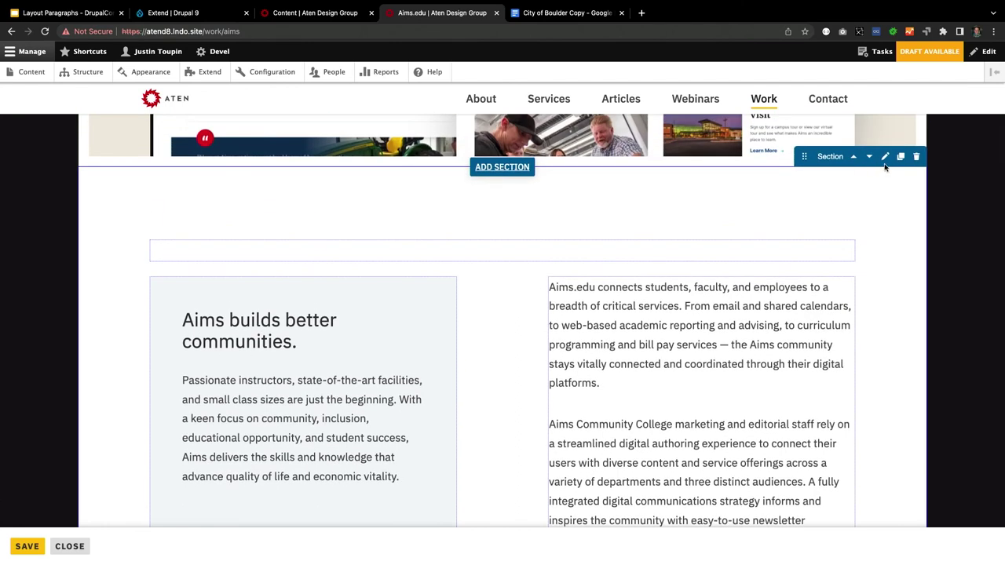
Open the style settings of the "Aims builds better communities" section and set its column stacking to Right to Left.
click(885, 158)
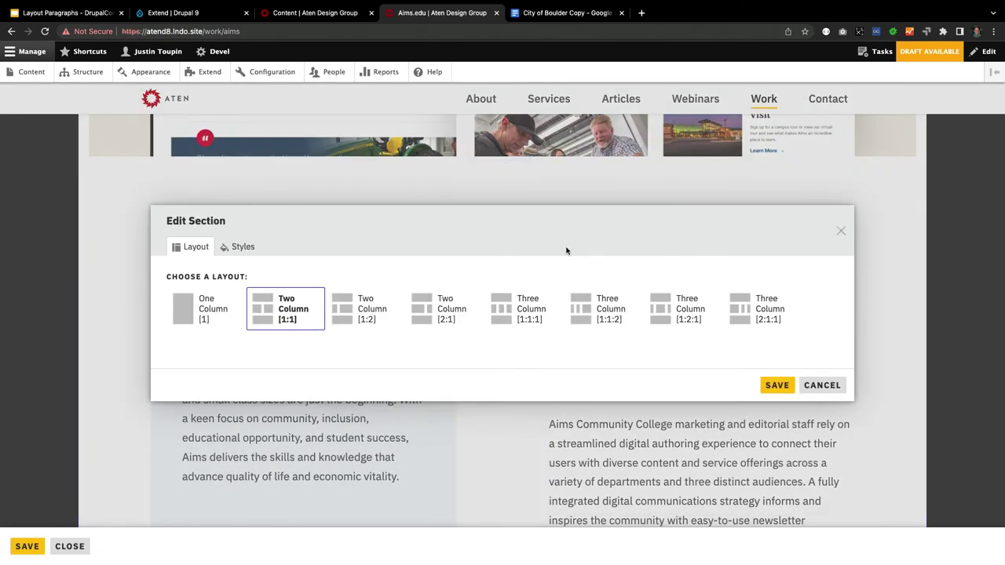
click(238, 249)
scroll(220, 338, down, 2)
scroll(218, 337, down, 2)
click(200, 370)
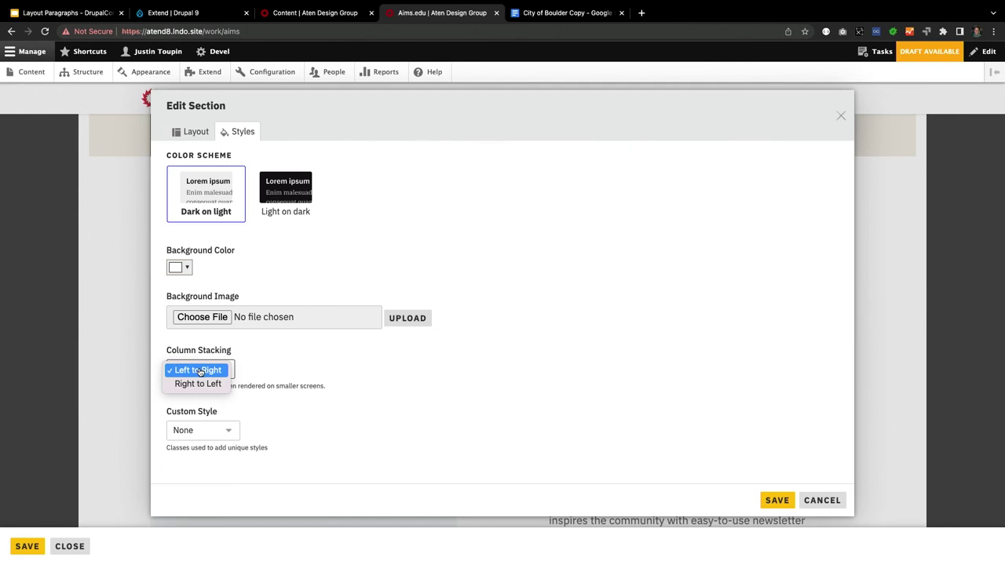
click(198, 384)
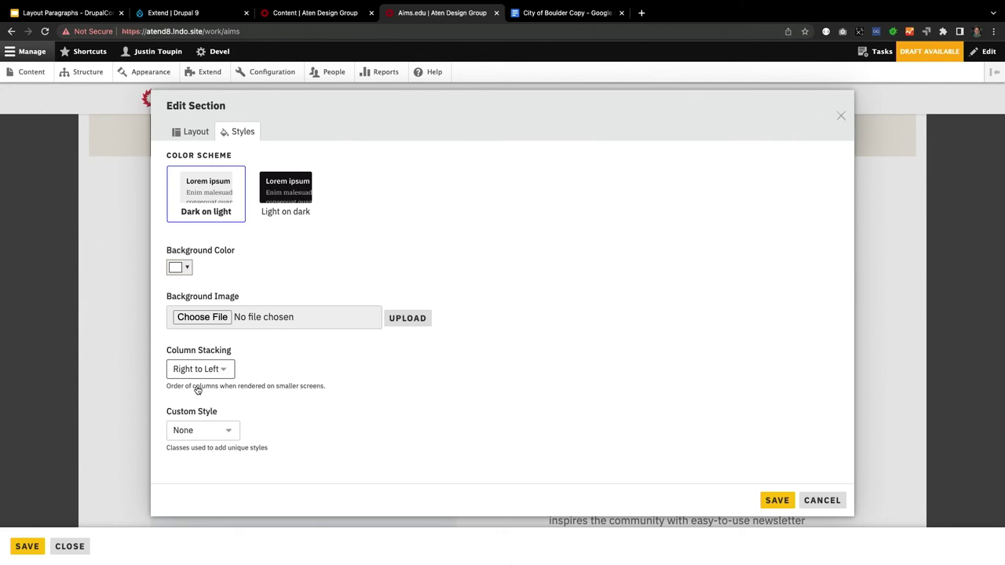
key(super+Tab)
key(super+Tab)
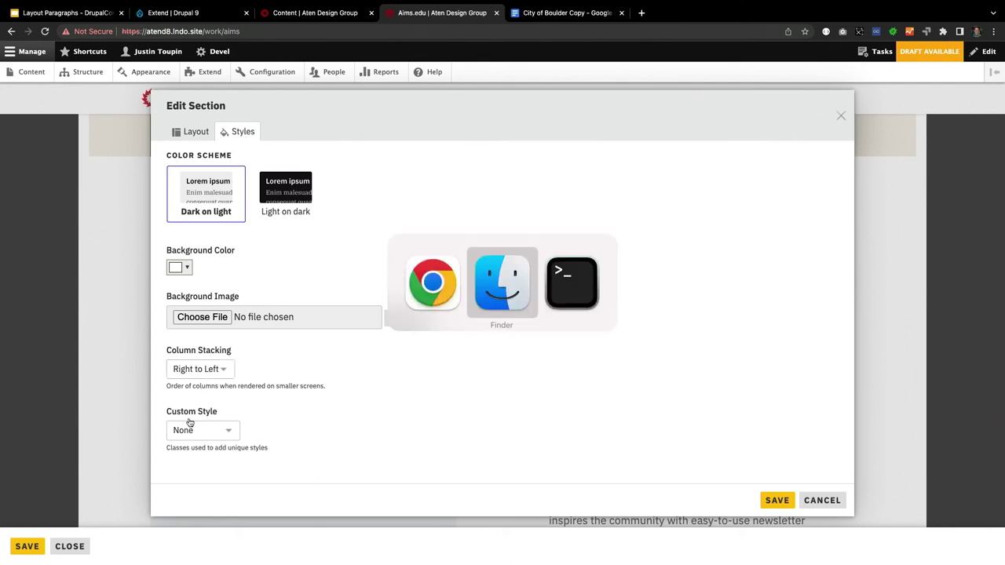
key(super+Tab)
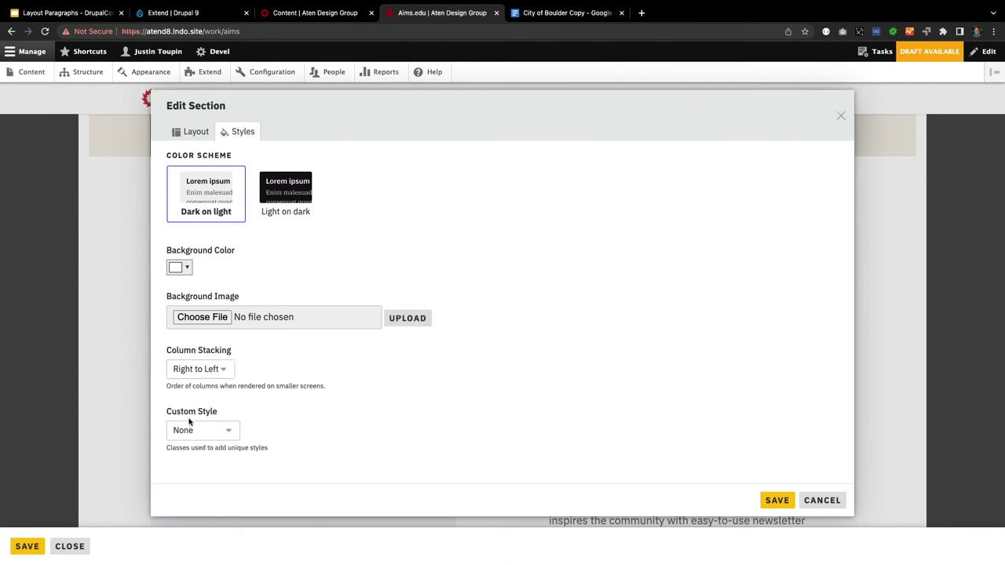